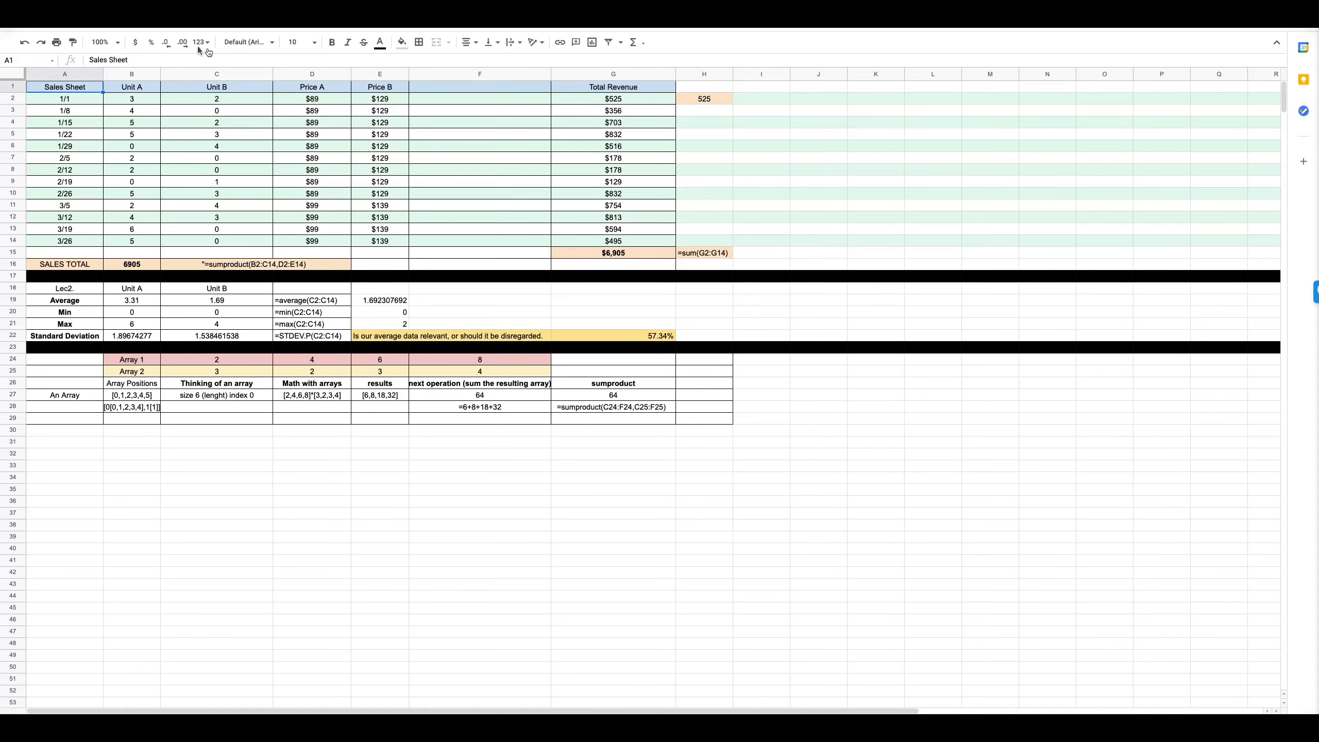
# Enlarge the sheet view to 125% and examine the headers and the unit and price entries for A and B
pyautogui.click(112, 43)
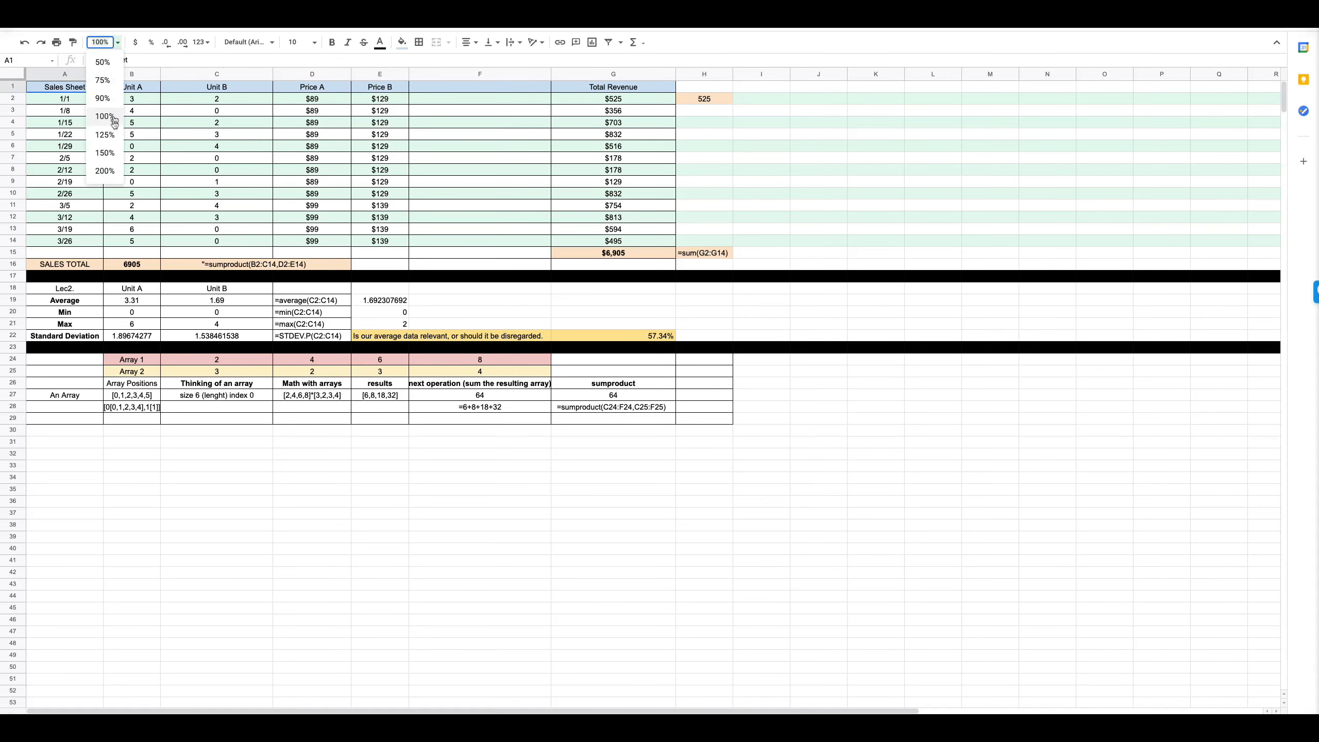
pyautogui.click(106, 135)
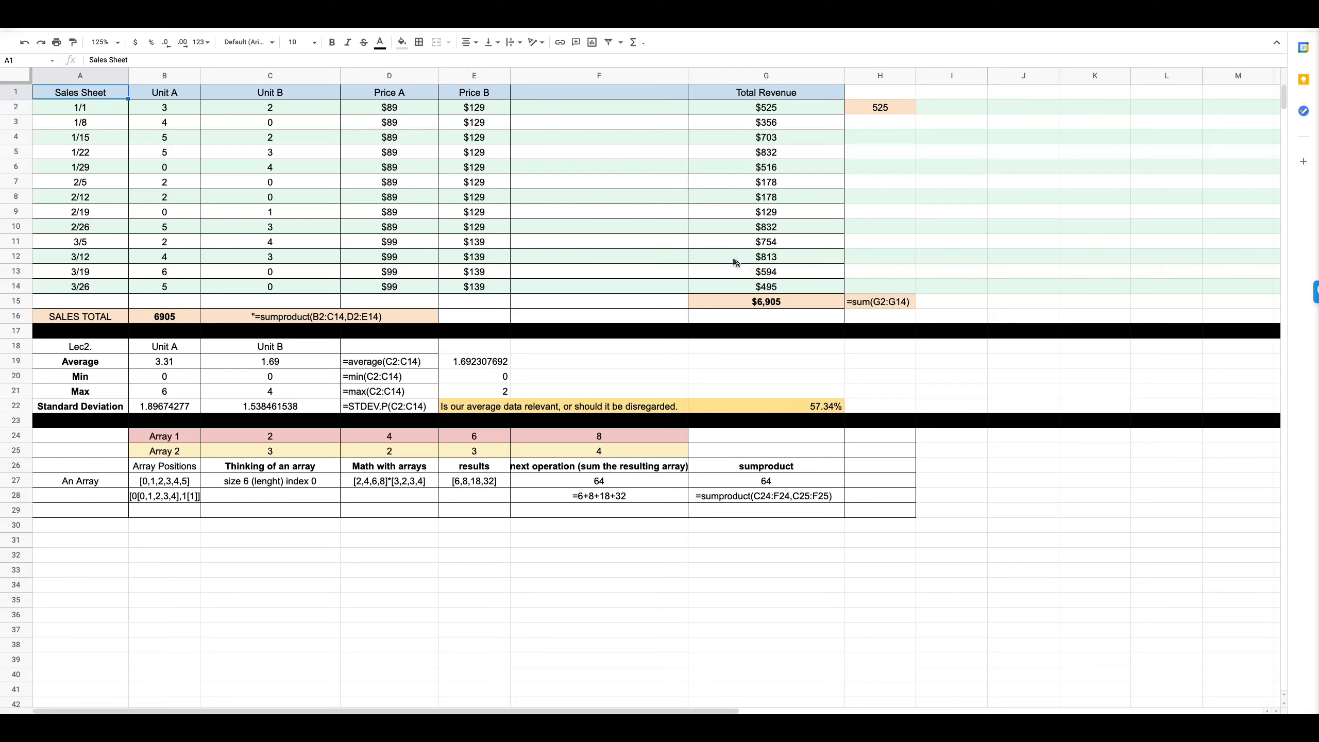
pyautogui.click(180, 96)
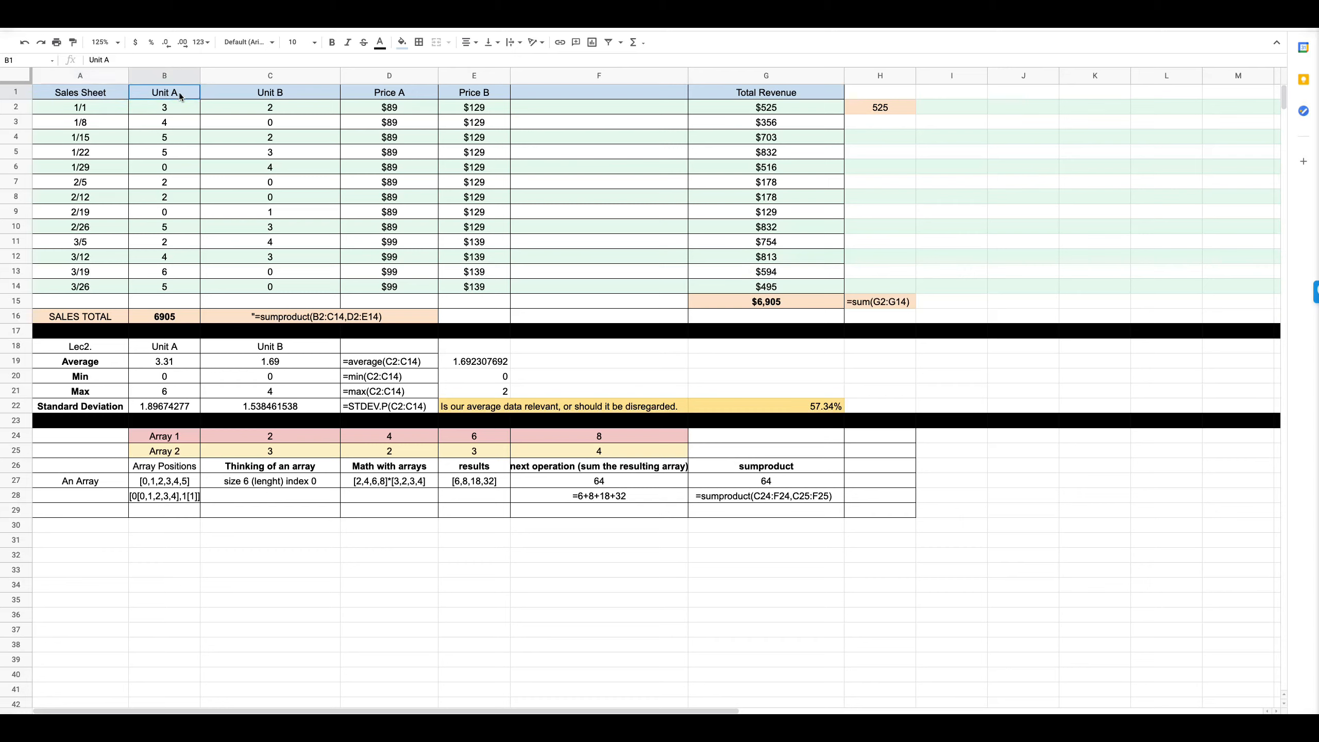
pyautogui.click(283, 96)
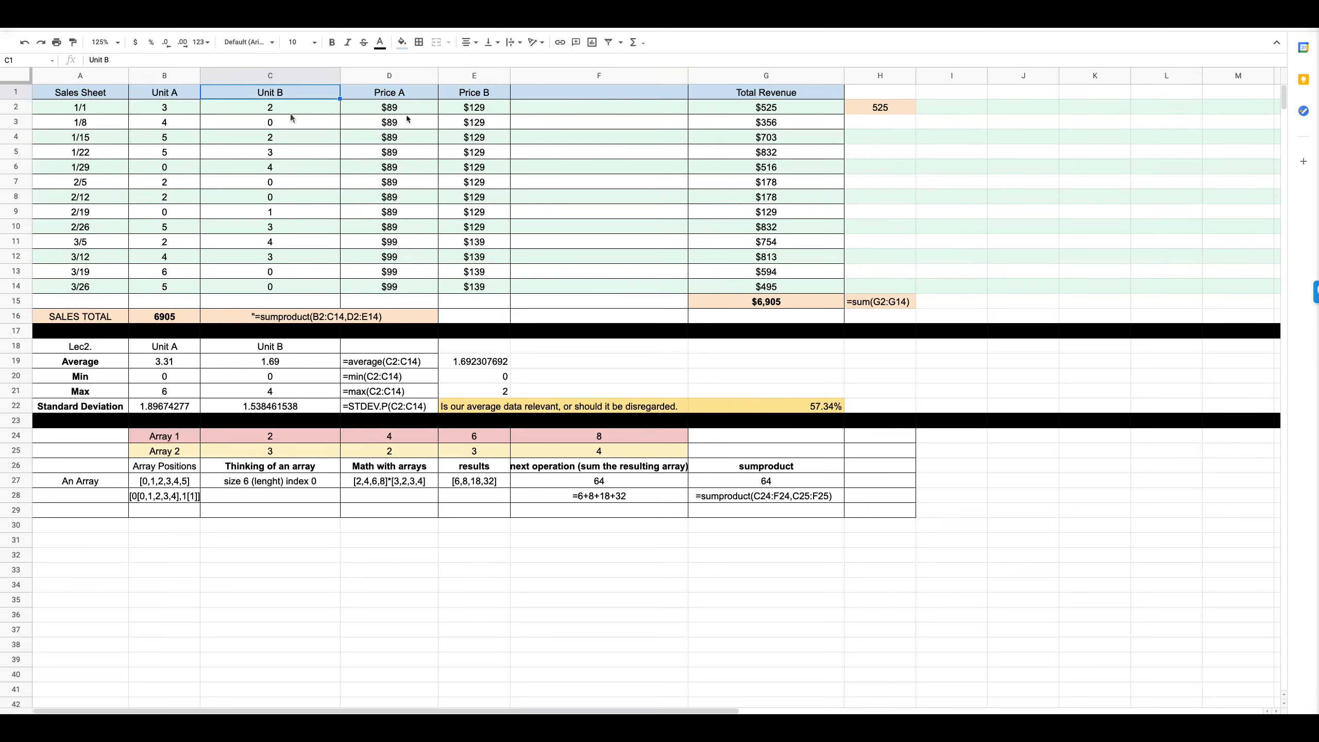
pyautogui.click(88, 112)
pyautogui.click(190, 107)
pyautogui.click(290, 106)
pyautogui.click(387, 107)
pyautogui.click(470, 112)
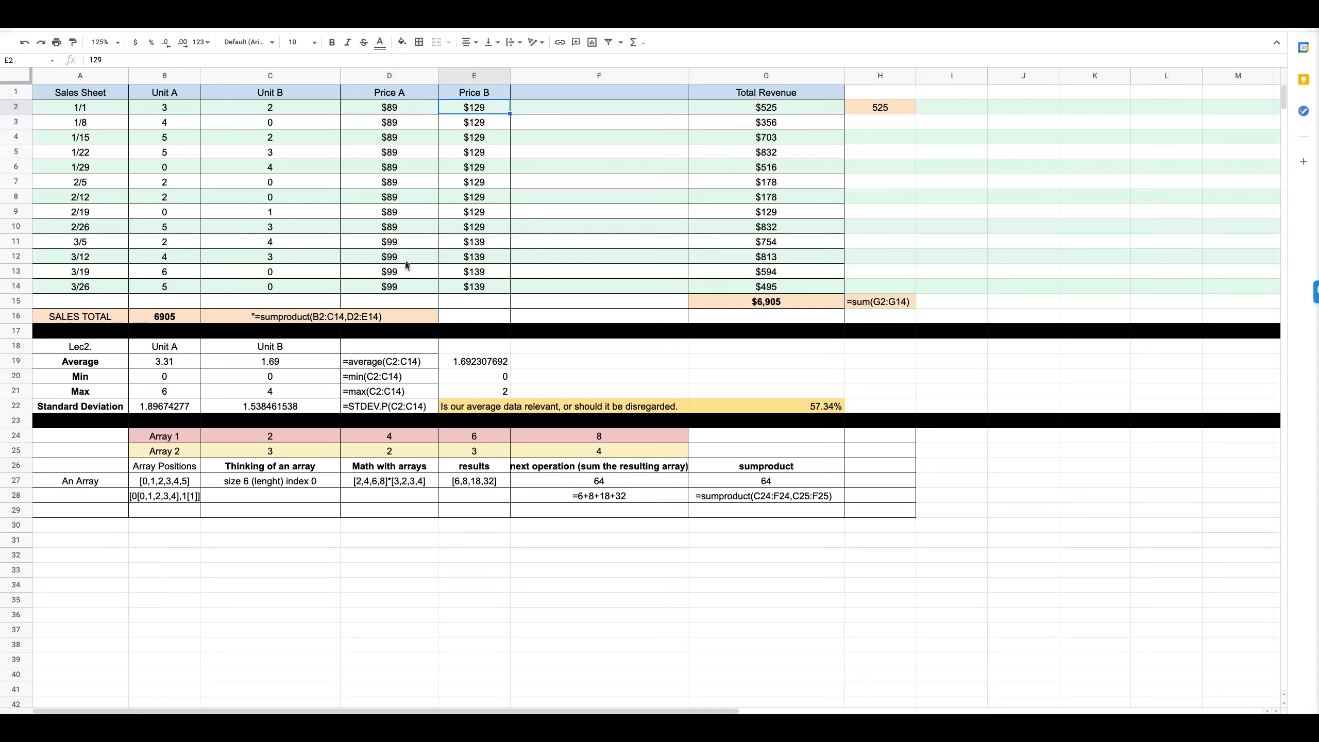
pyautogui.click(466, 245)
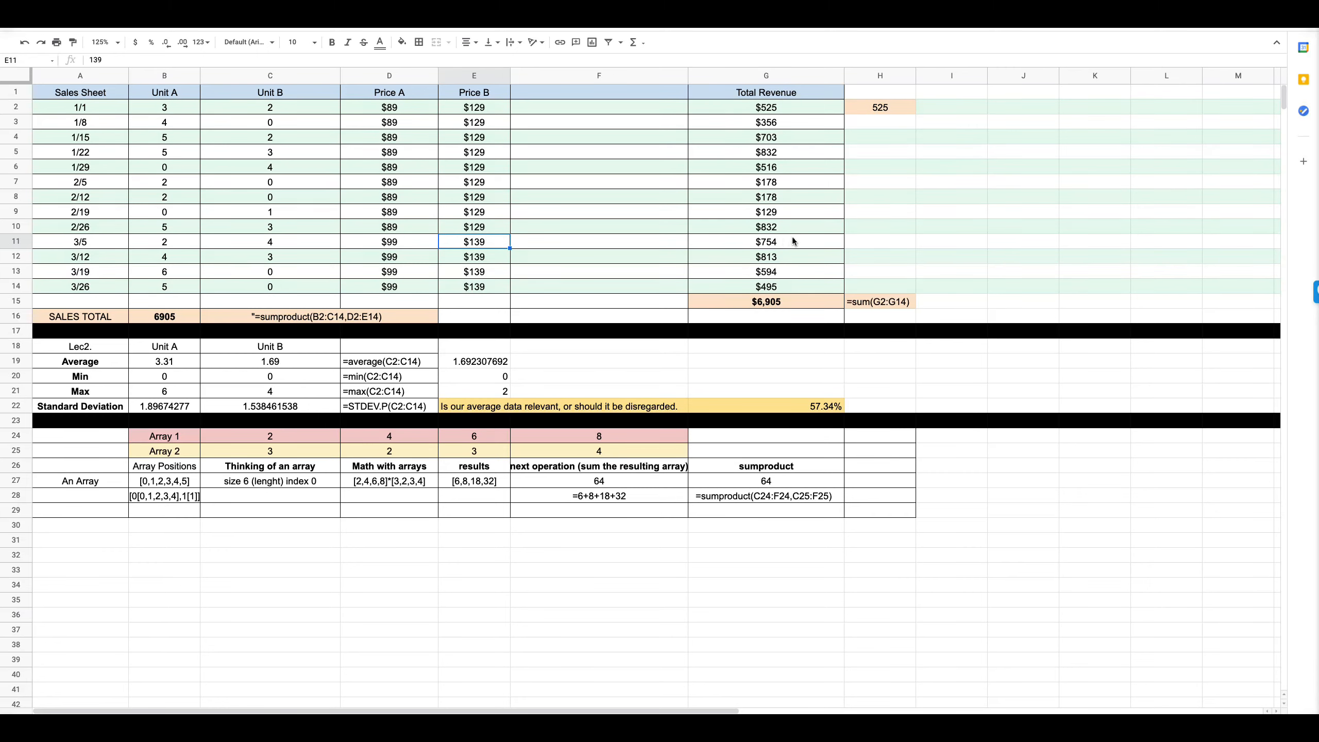
# Examine the Total Revenue formulas in G2 and G3 and the alternative SUMPRODUCT formula in H2
pyautogui.click(797, 110)
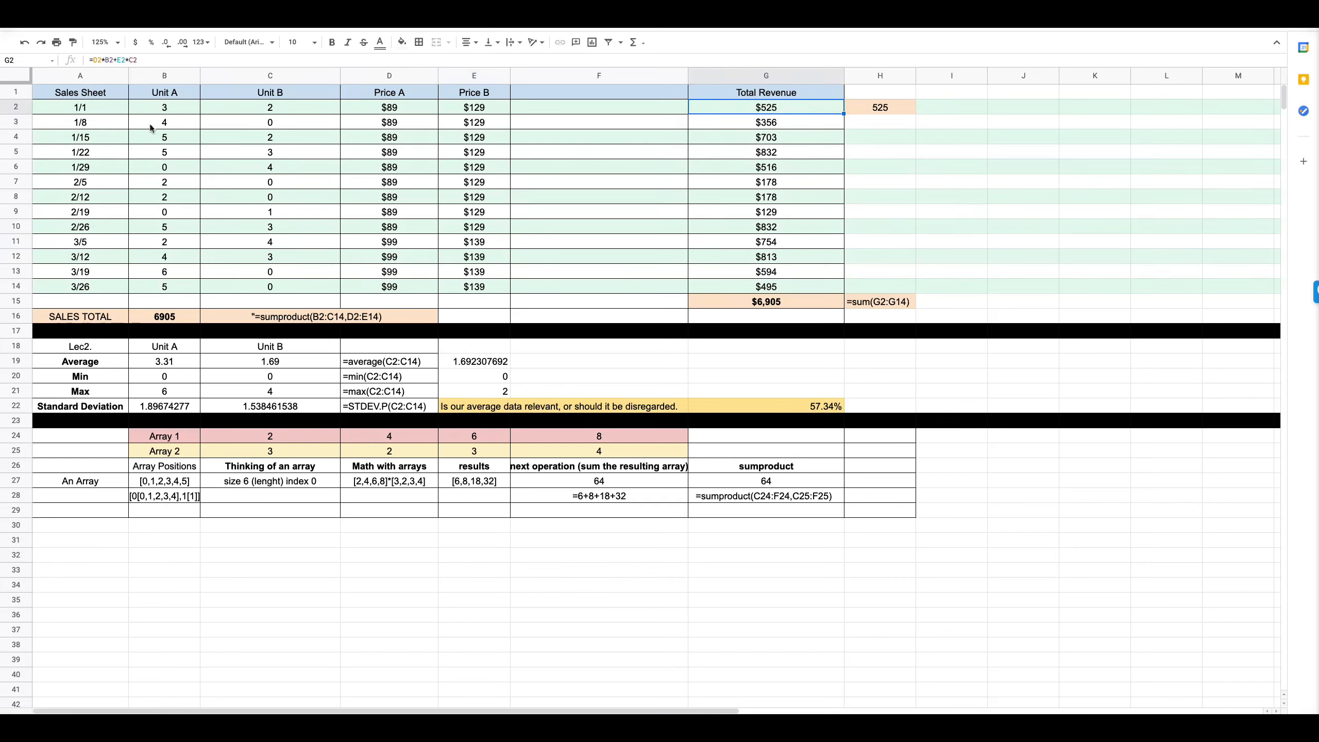
pyautogui.click(435, 109)
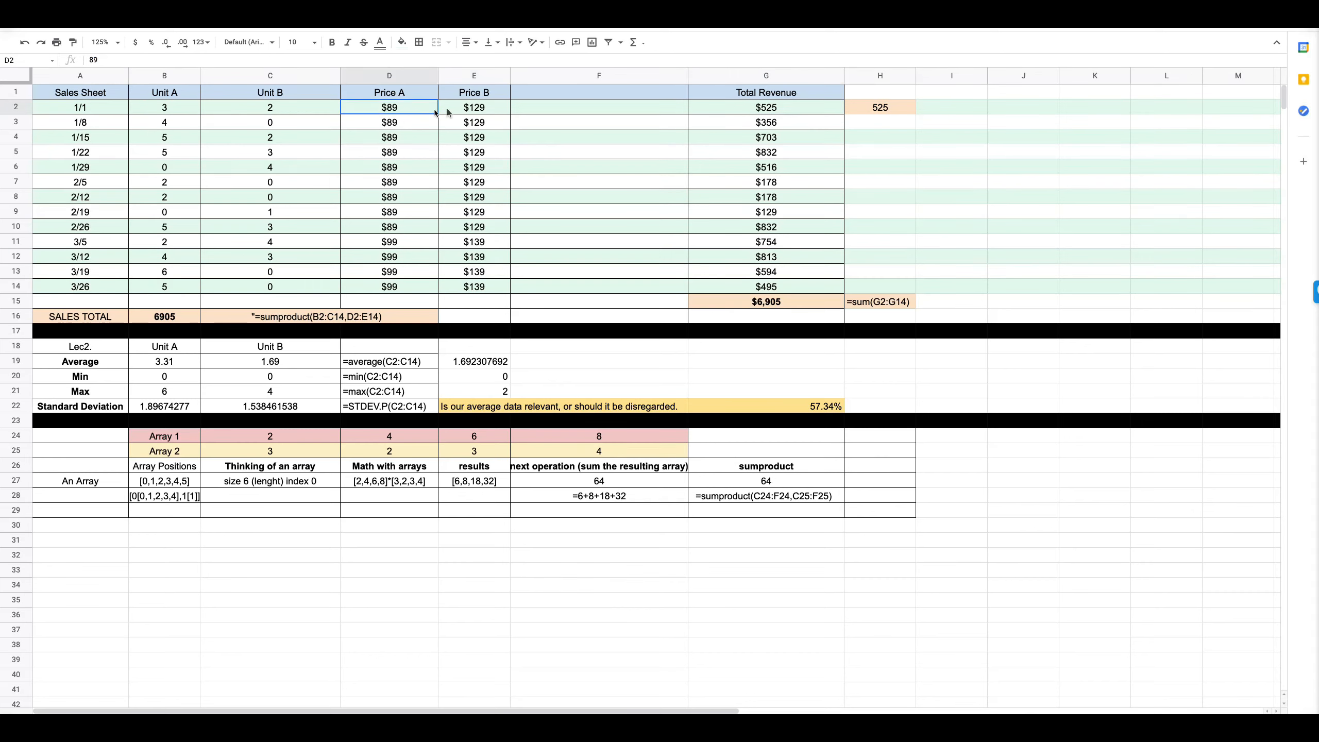
pyautogui.click(756, 108)
pyautogui.click(806, 121)
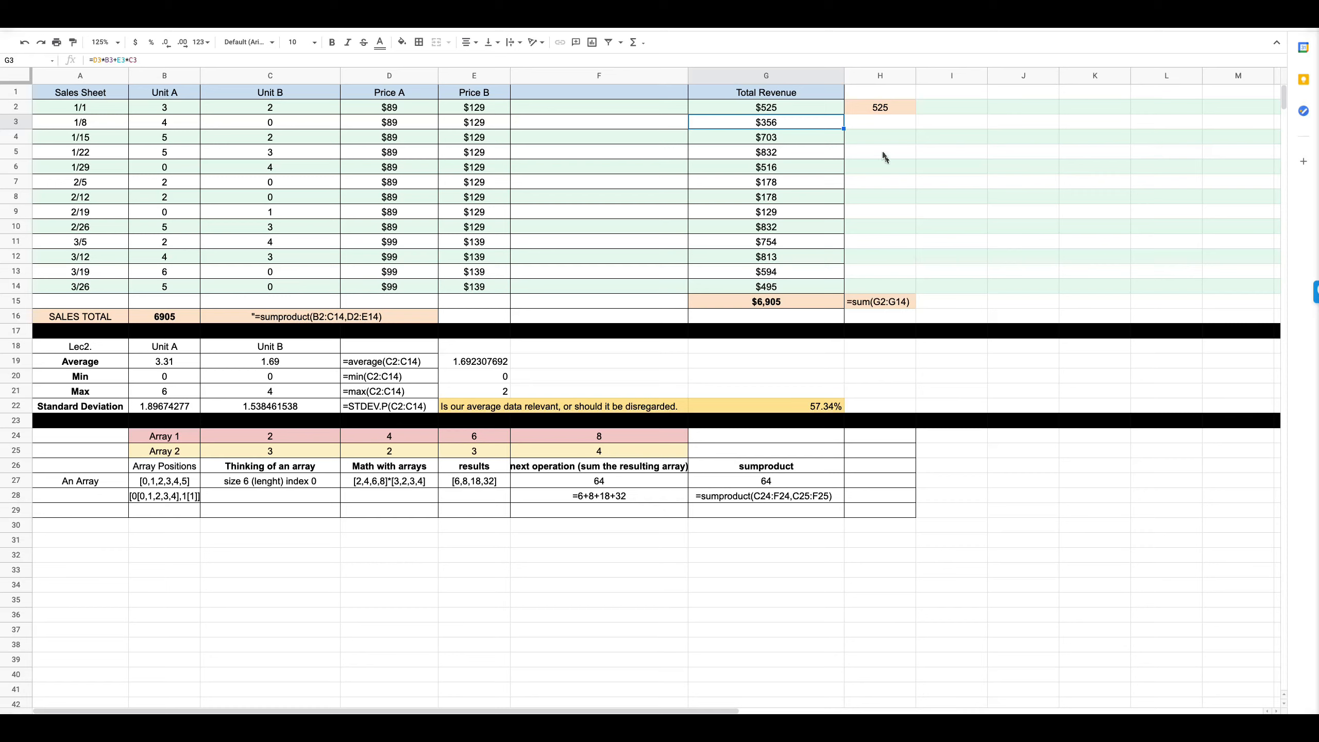
pyautogui.press('Up')
pyautogui.press('Return')
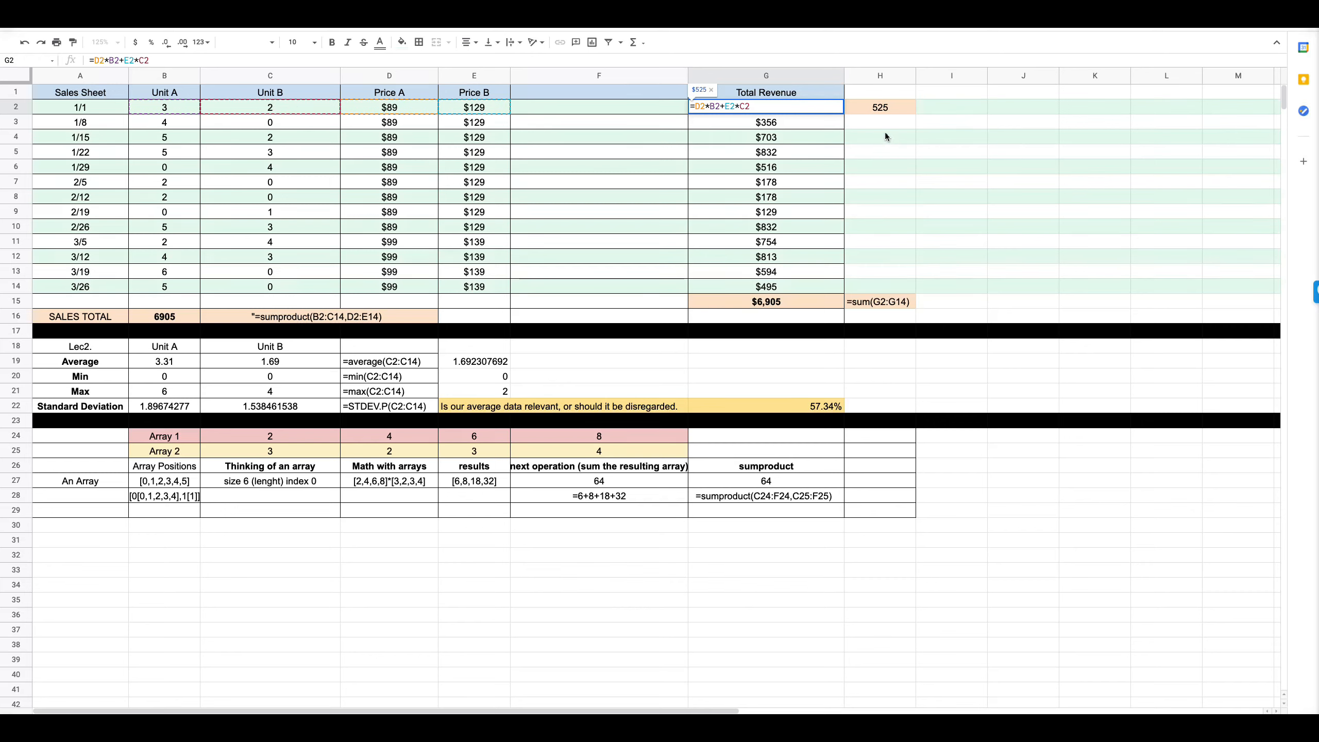
pyautogui.click(893, 110)
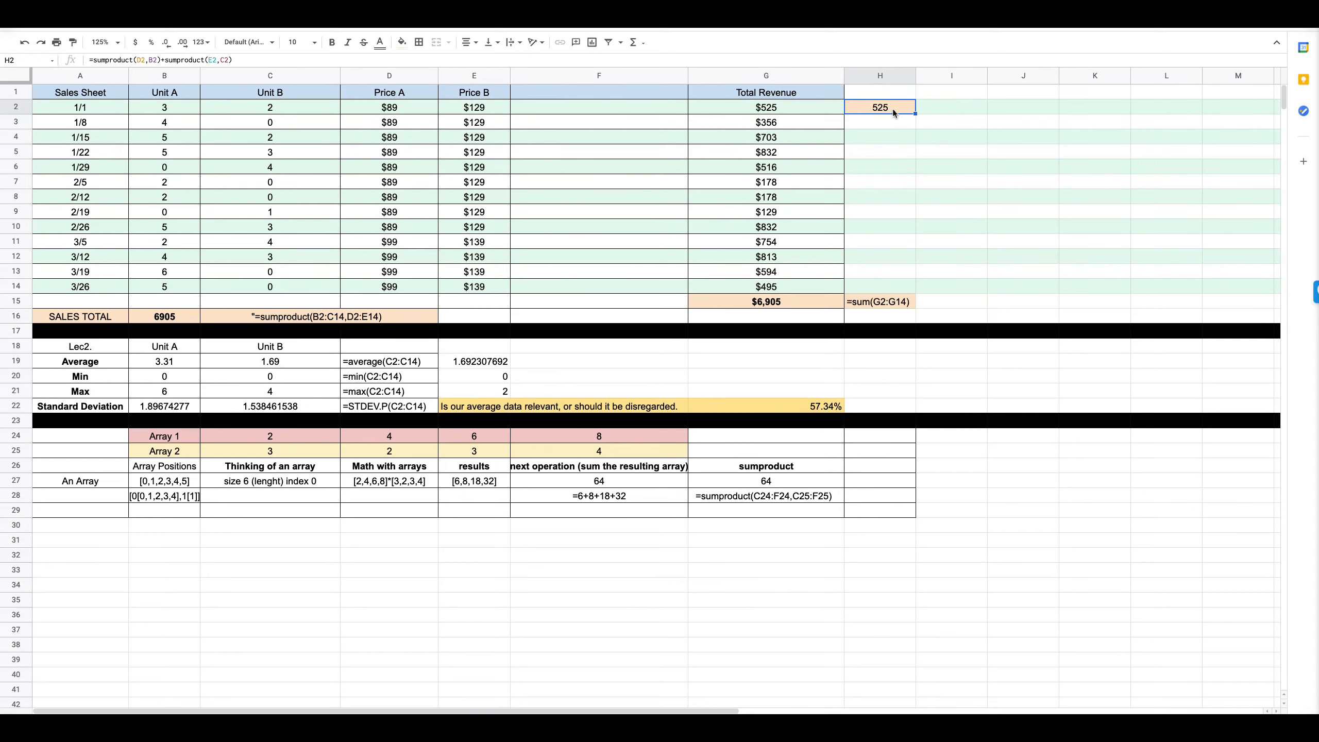
pyautogui.click(822, 122)
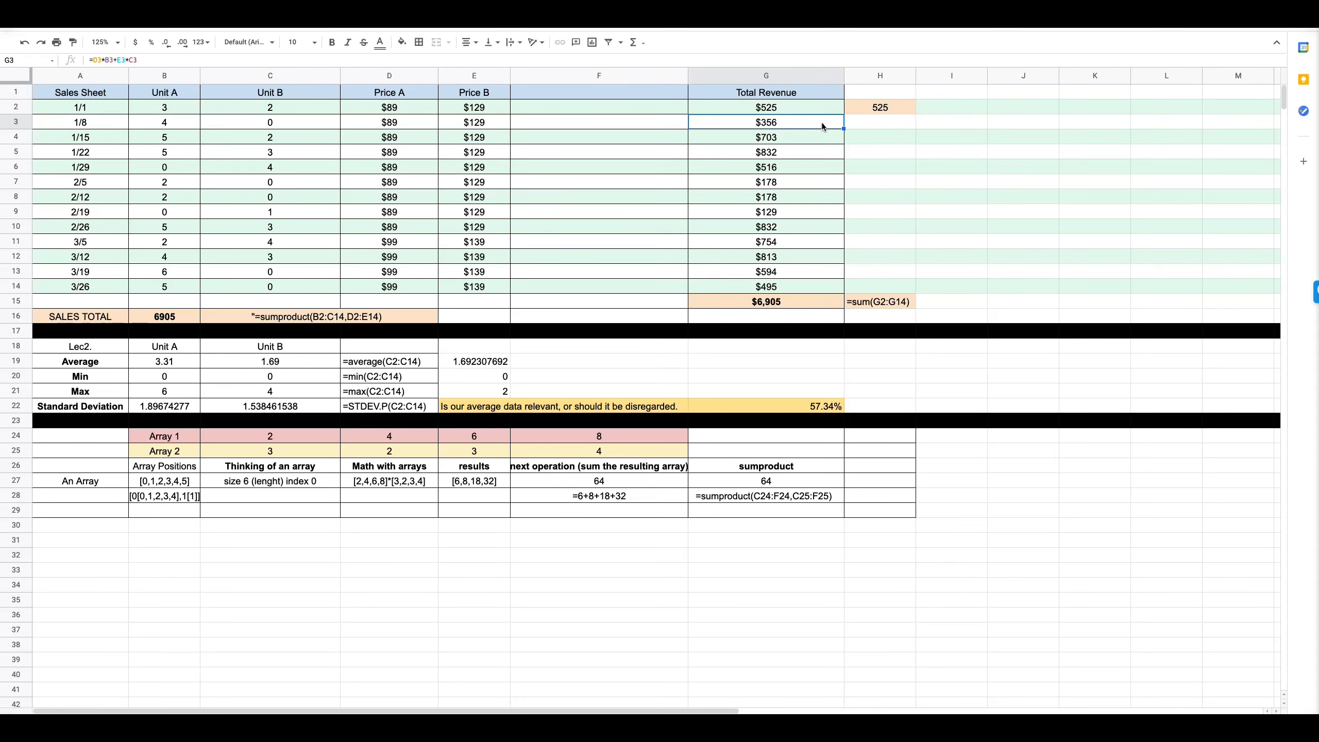
# Re-enter the Total Revenue column's total in G15 as =sum(G2:G14)
pyautogui.click(811, 306)
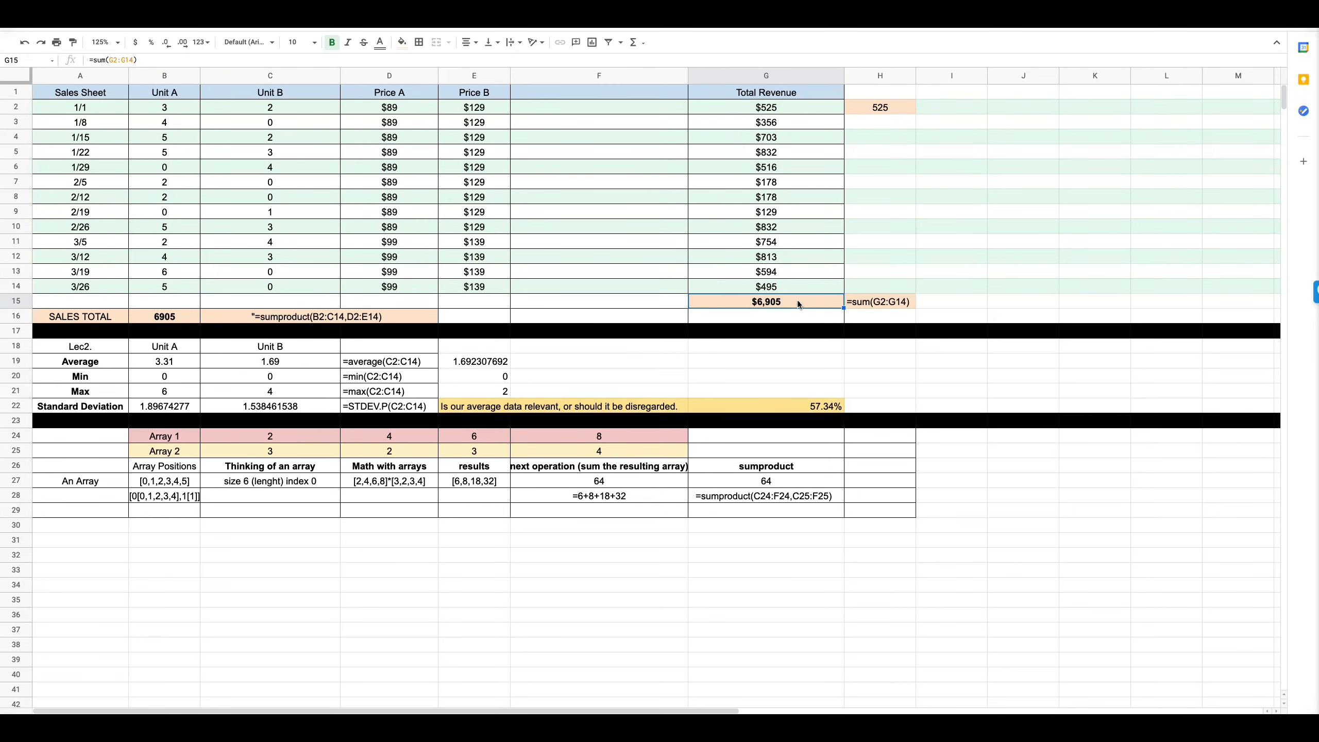
pyautogui.doubleClick(798, 302)
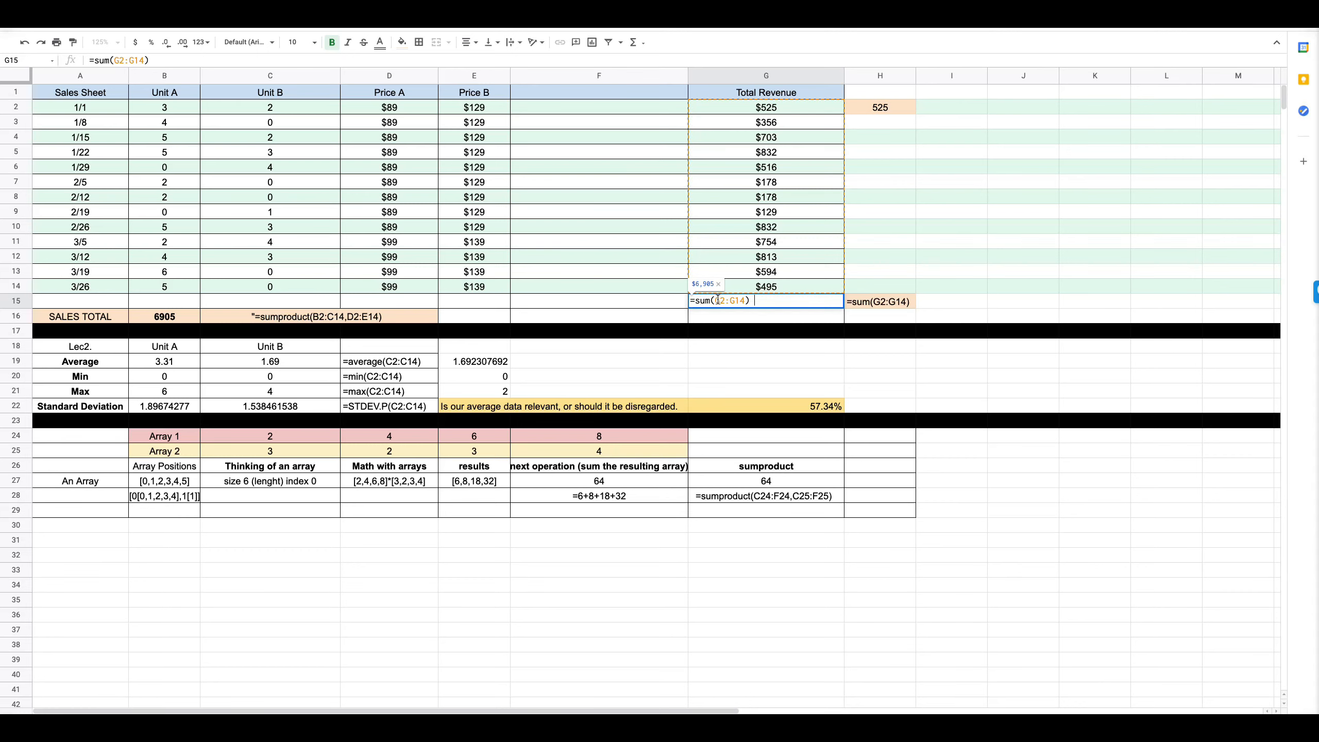
pyautogui.moveTo(774, 108); pyautogui.dragTo(771, 292)
pyautogui.doubleClick(770, 303)
pyautogui.press('BackSpace')
pyautogui.press('BackSpace')
pyautogui.press('BackSpace')
pyautogui.press('BackSpace')
pyautogui.press('BackSpace')
pyautogui.press('BackSpace')
pyautogui.press('BackSpace')
pyautogui.press('BackSpace')
pyautogui.press('BackSpace')
pyautogui.press('BackSpace')
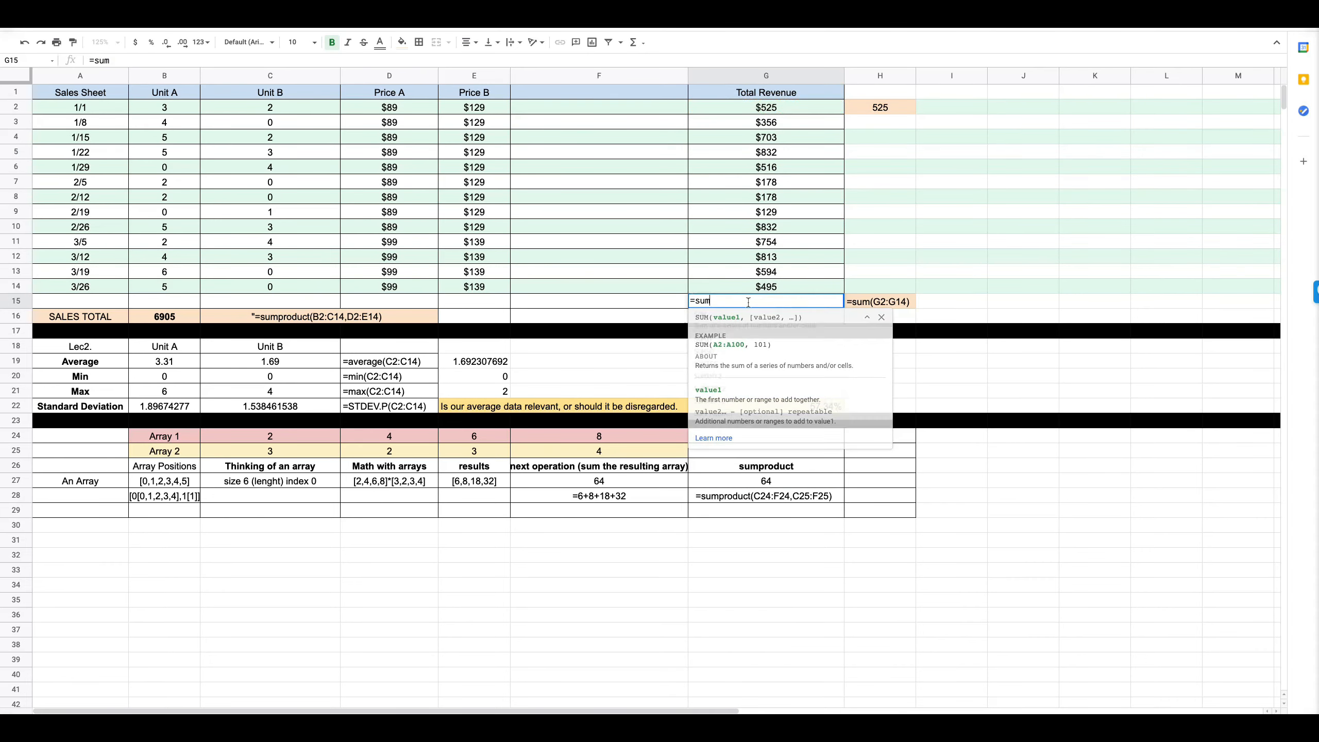
pyautogui.write('sum(')
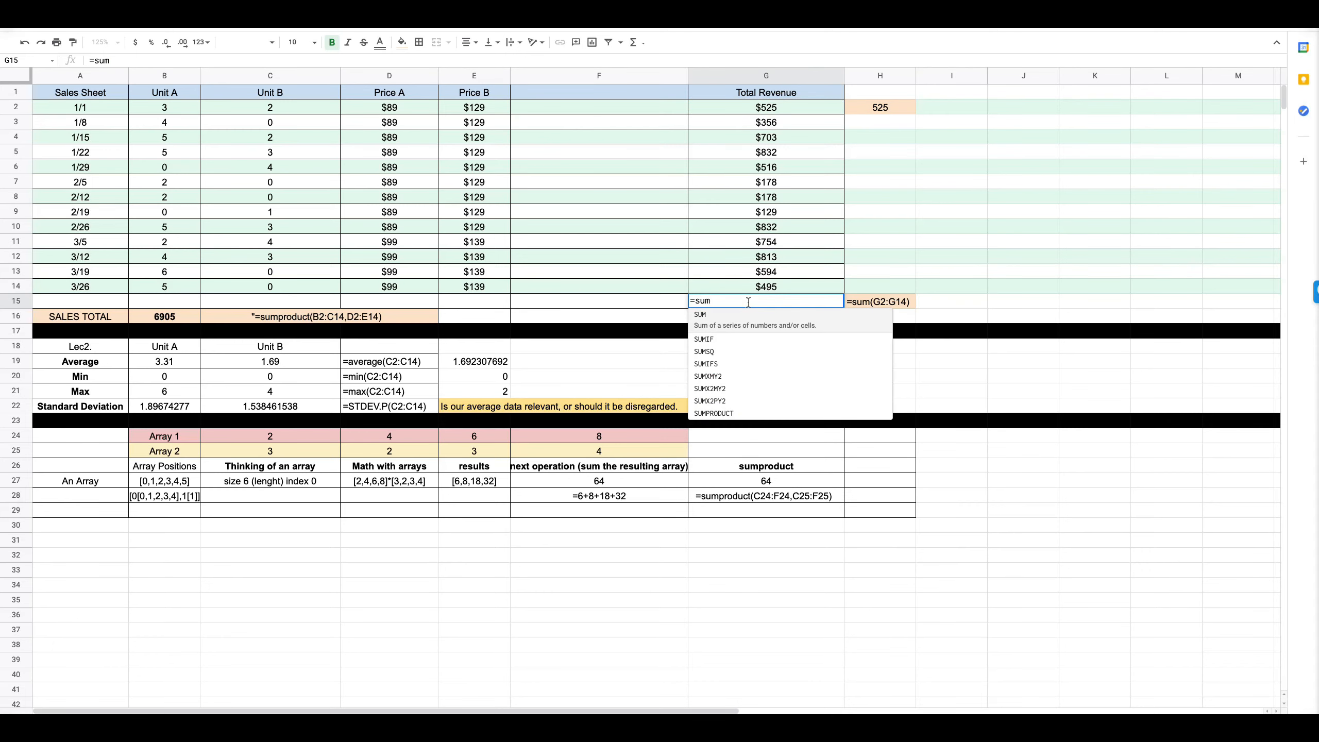
pyautogui.moveTo(774, 107); pyautogui.dragTo(773, 285)
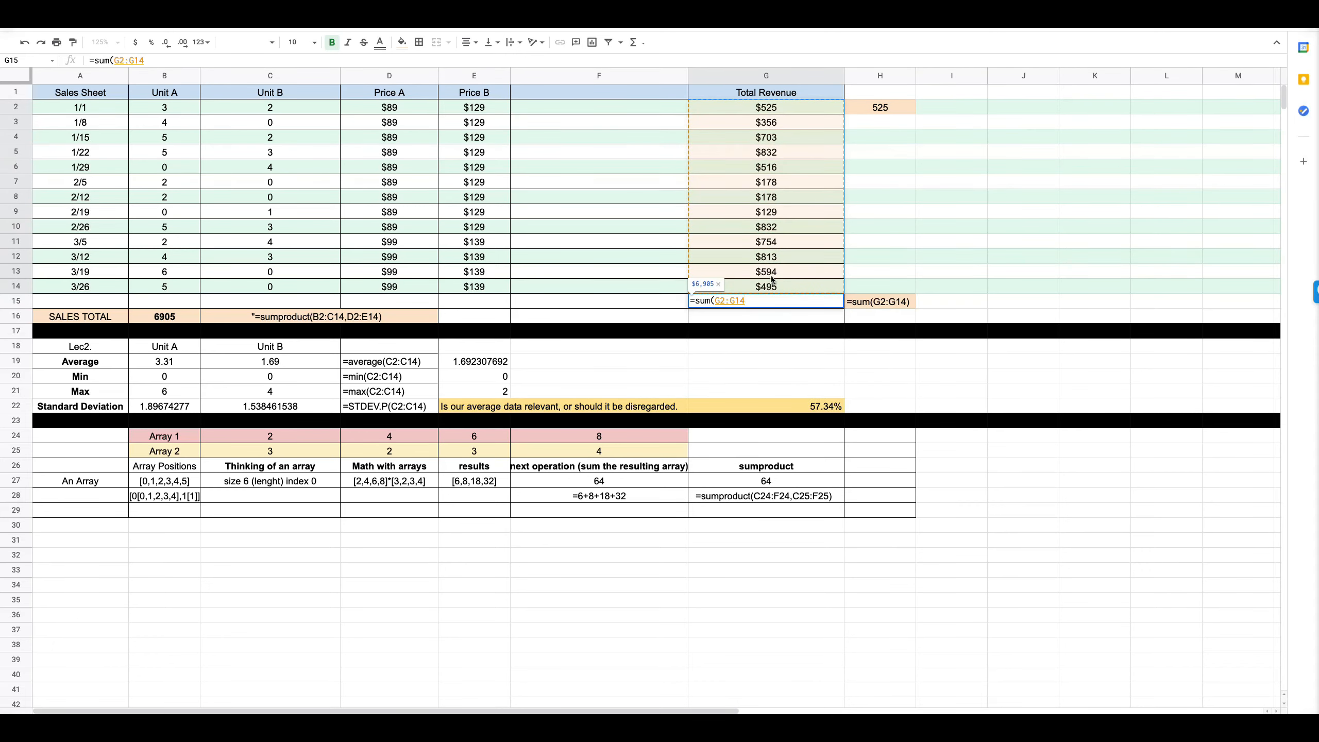
pyautogui.write(')')
pyautogui.press('Return')
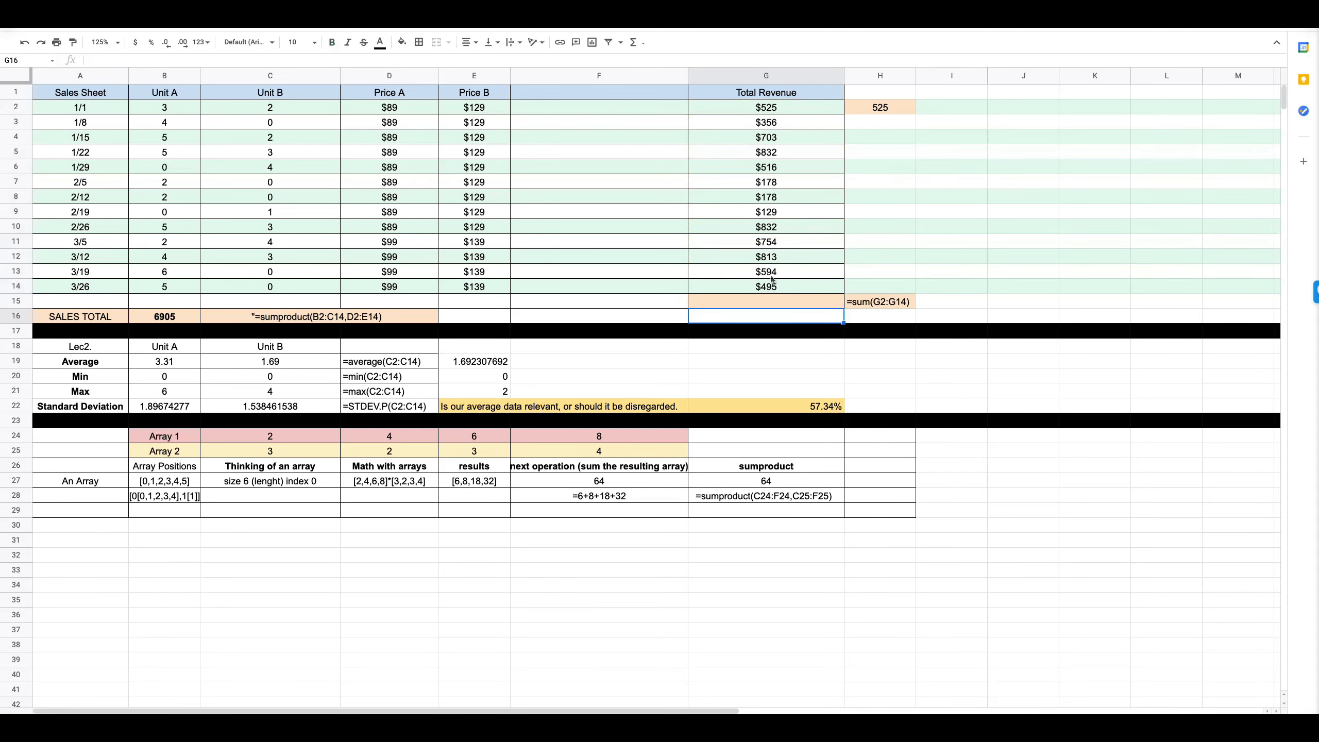
pyautogui.click(808, 303)
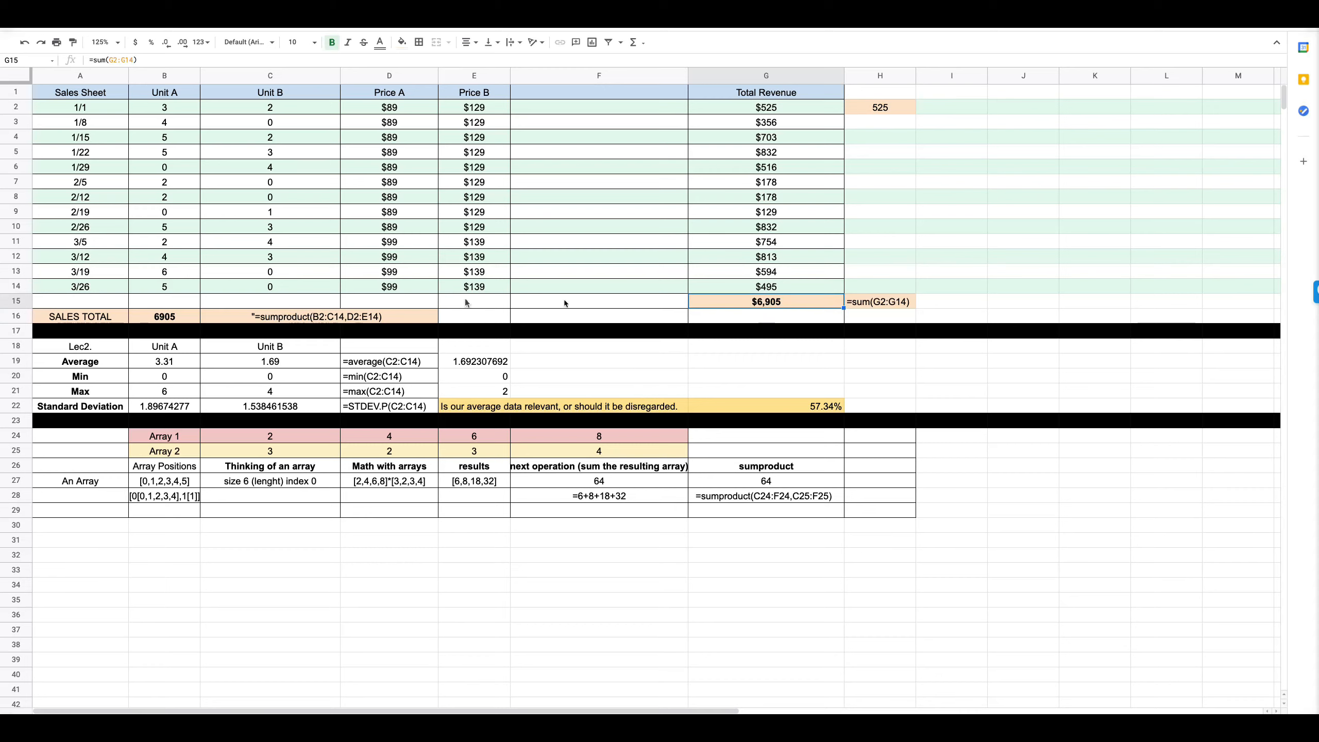
# Examine the SALES TOTAL formula in B16 and compare it with the weekly revenues in G2:G14 and their sum
pyautogui.click(89, 320)
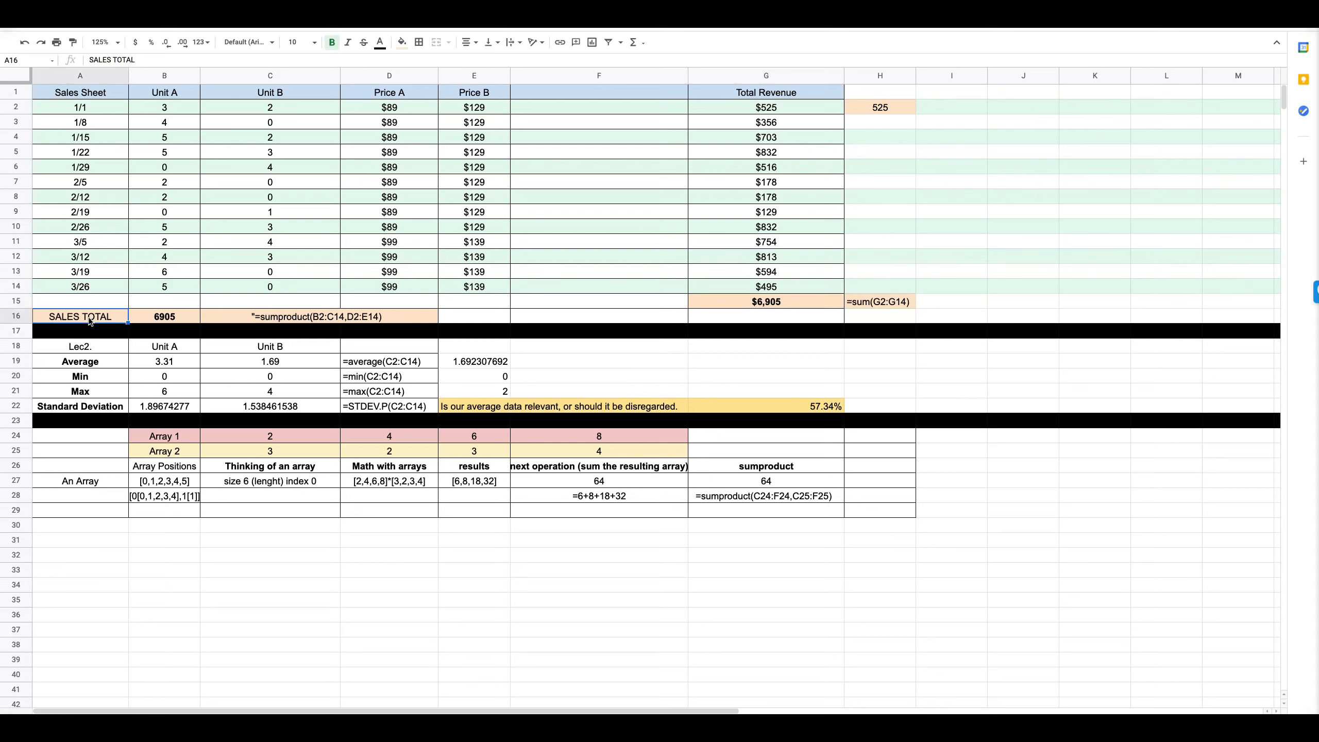
pyautogui.click(157, 317)
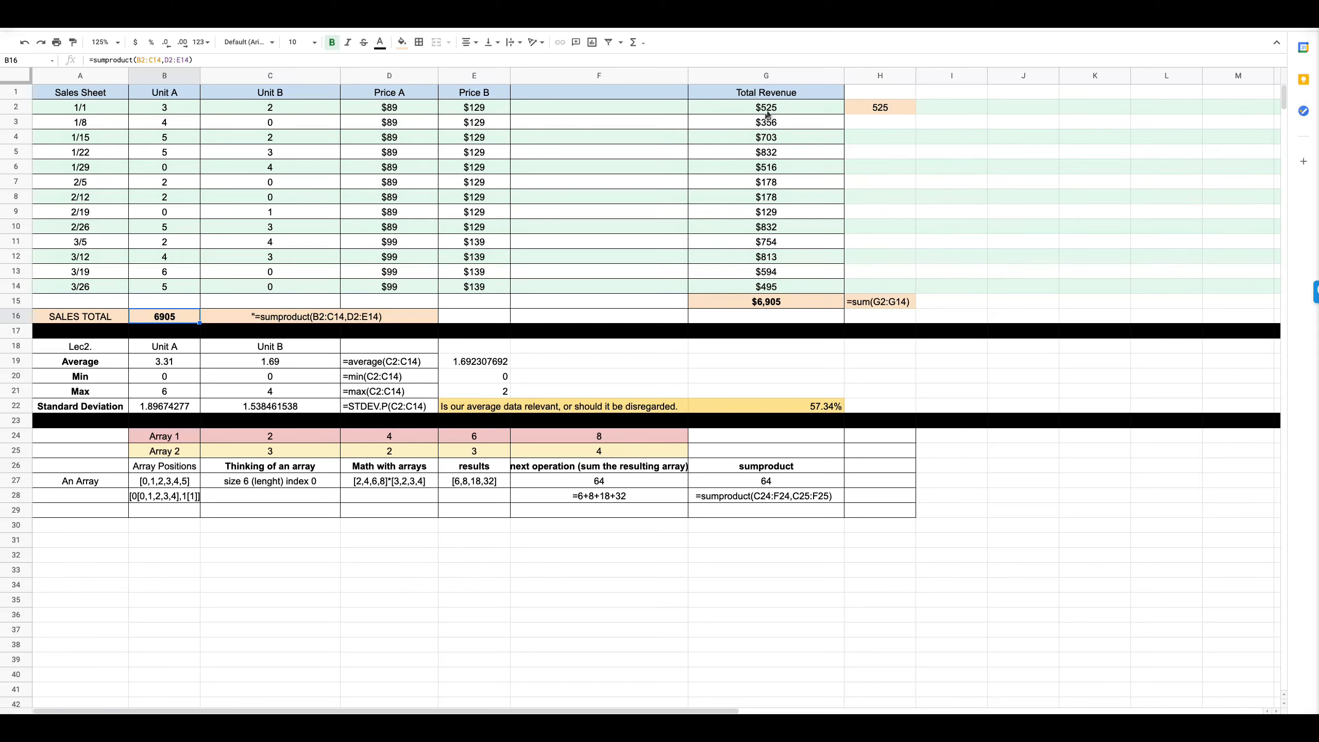
pyautogui.moveTo(780, 115); pyautogui.dragTo(777, 285)
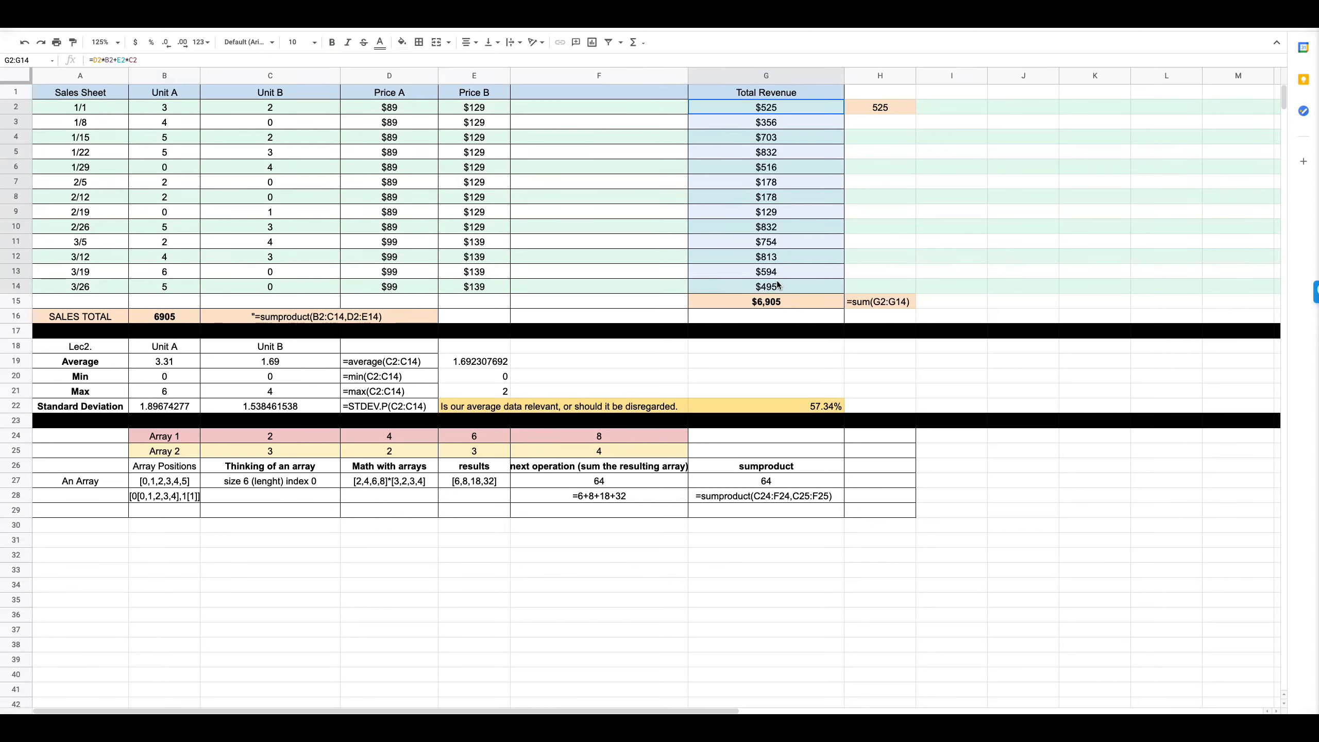
pyautogui.click(704, 248)
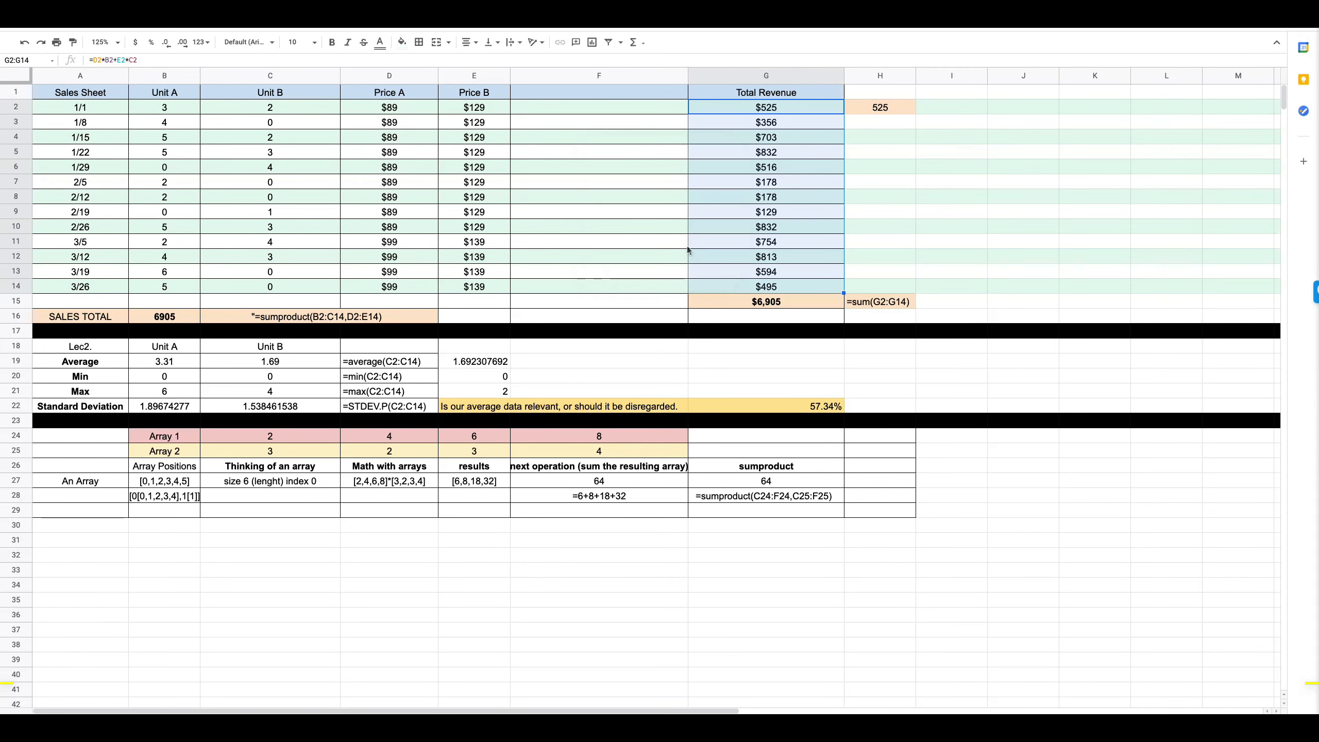
pyautogui.click(743, 305)
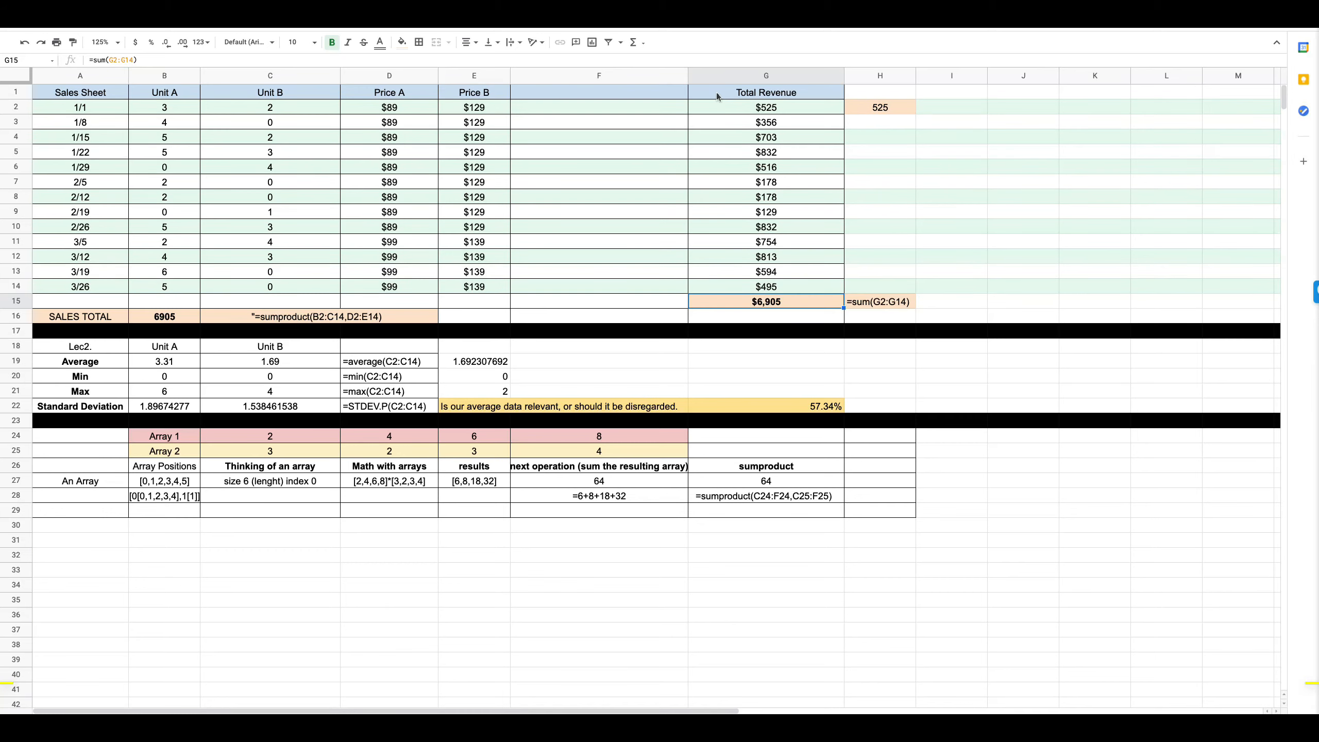
# Fill the Total Revenue column G1:G15 with black to hide its contents
pyautogui.moveTo(709, 96); pyautogui.dragTo(699, 301)
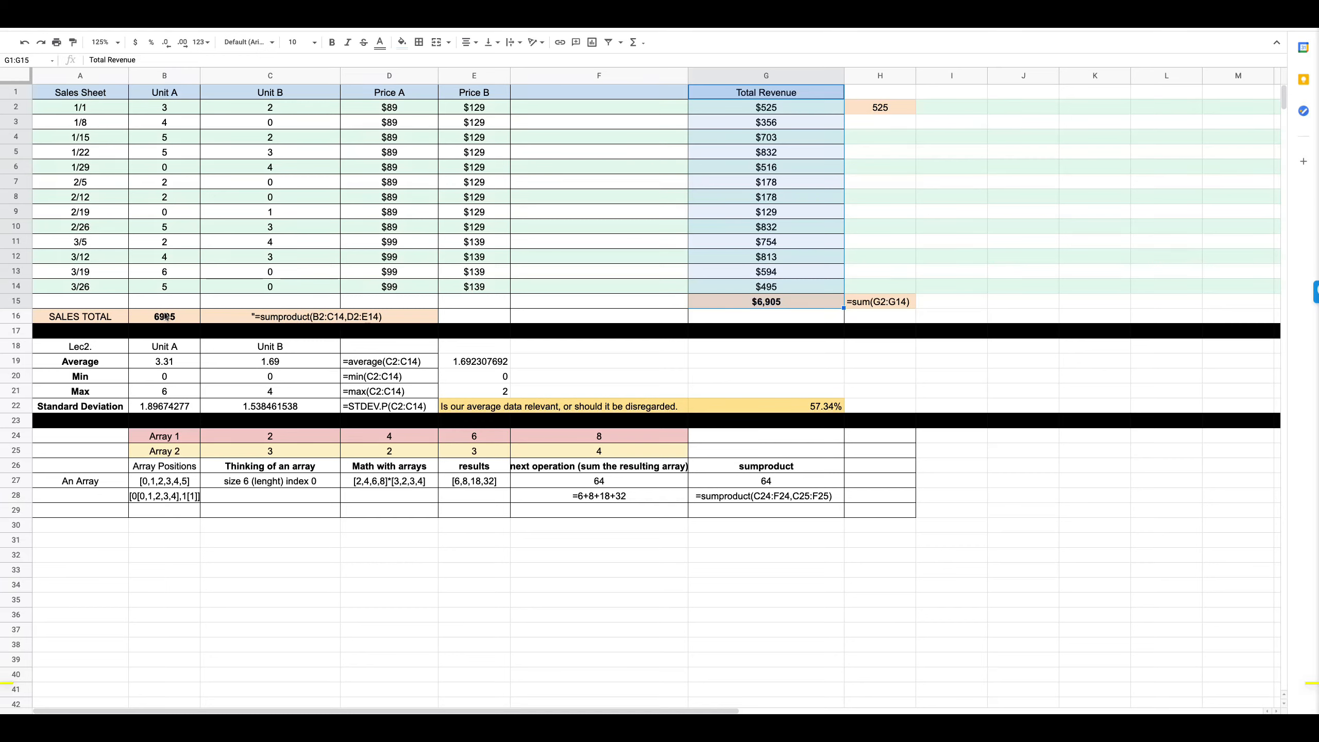
pyautogui.moveTo(796, 89); pyautogui.dragTo(767, 302)
pyautogui.click(401, 42)
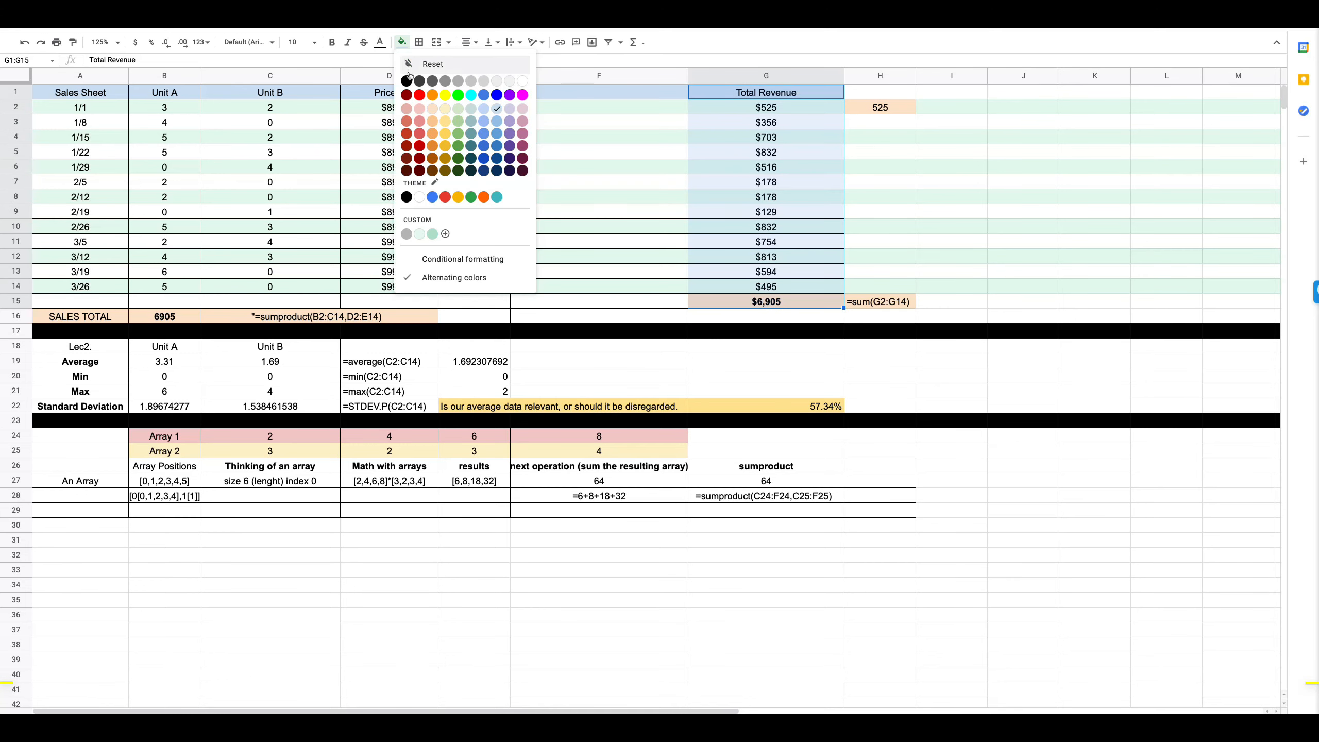
pyautogui.click(410, 73)
pyautogui.click(575, 229)
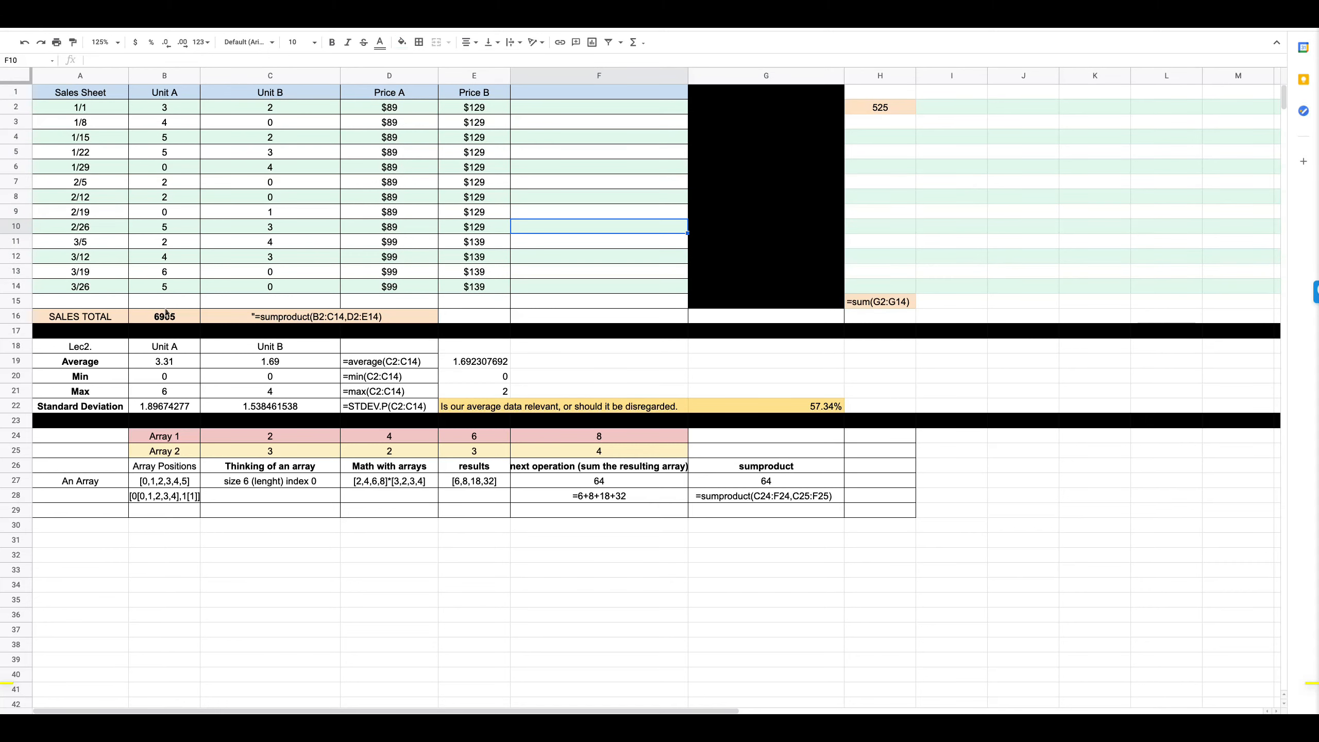
# Examine the SUMPRODUCT formula note beside the sales total and its two ranges, units B2:C14 and prices D2:E14
pyautogui.click(248, 320)
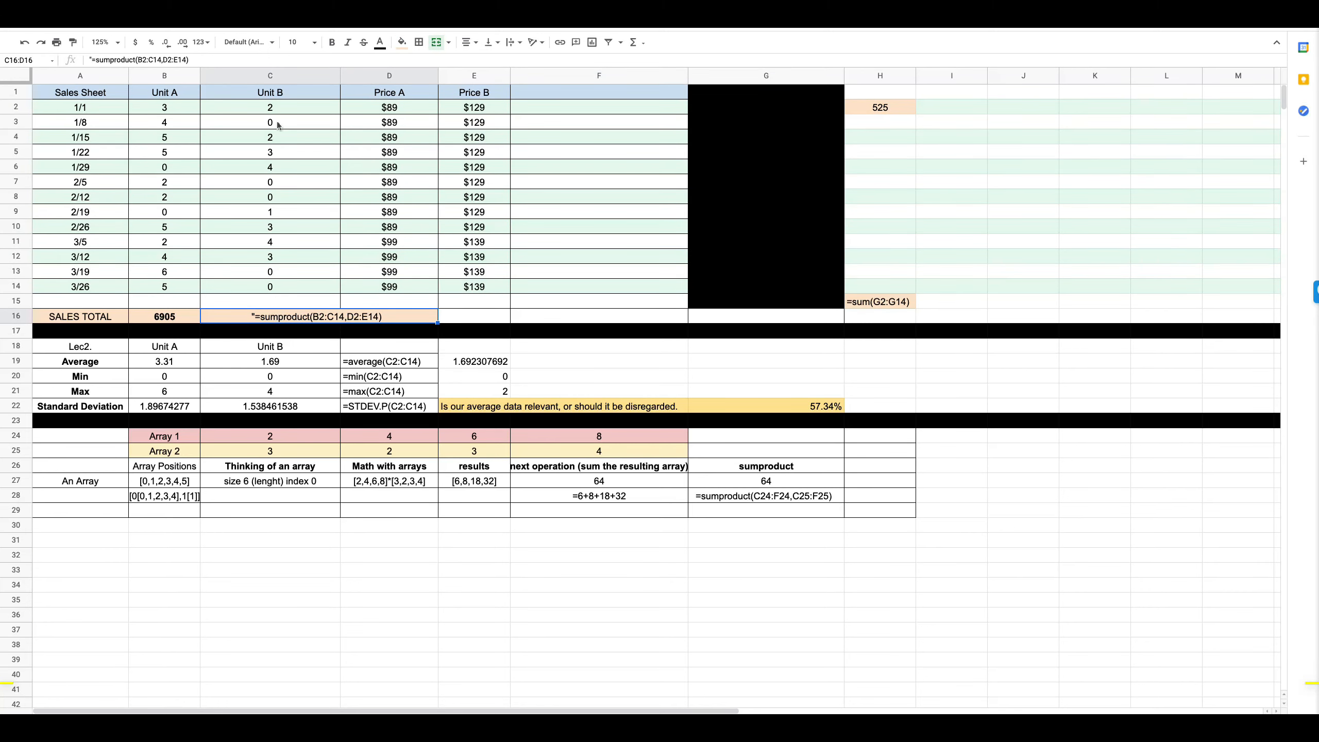
pyautogui.moveTo(176, 110); pyautogui.dragTo(295, 287)
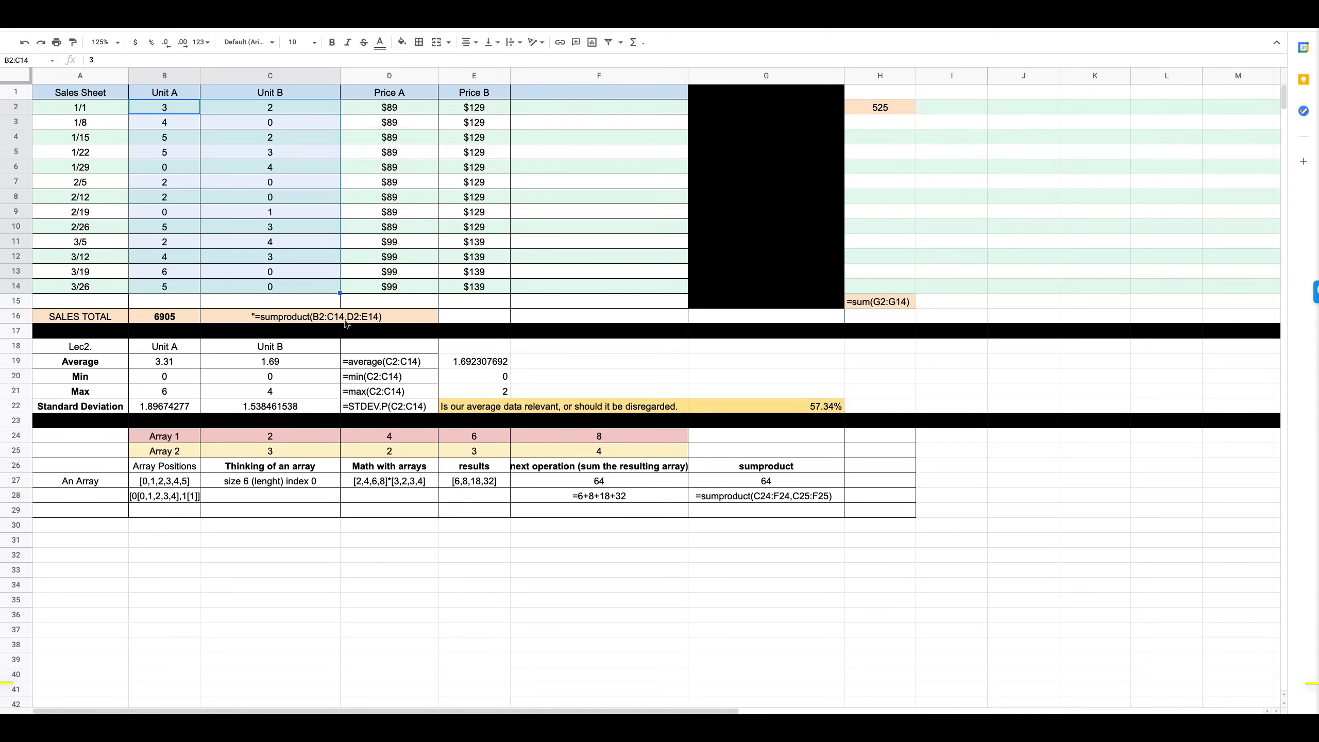
pyautogui.moveTo(385, 108); pyautogui.dragTo(450, 286)
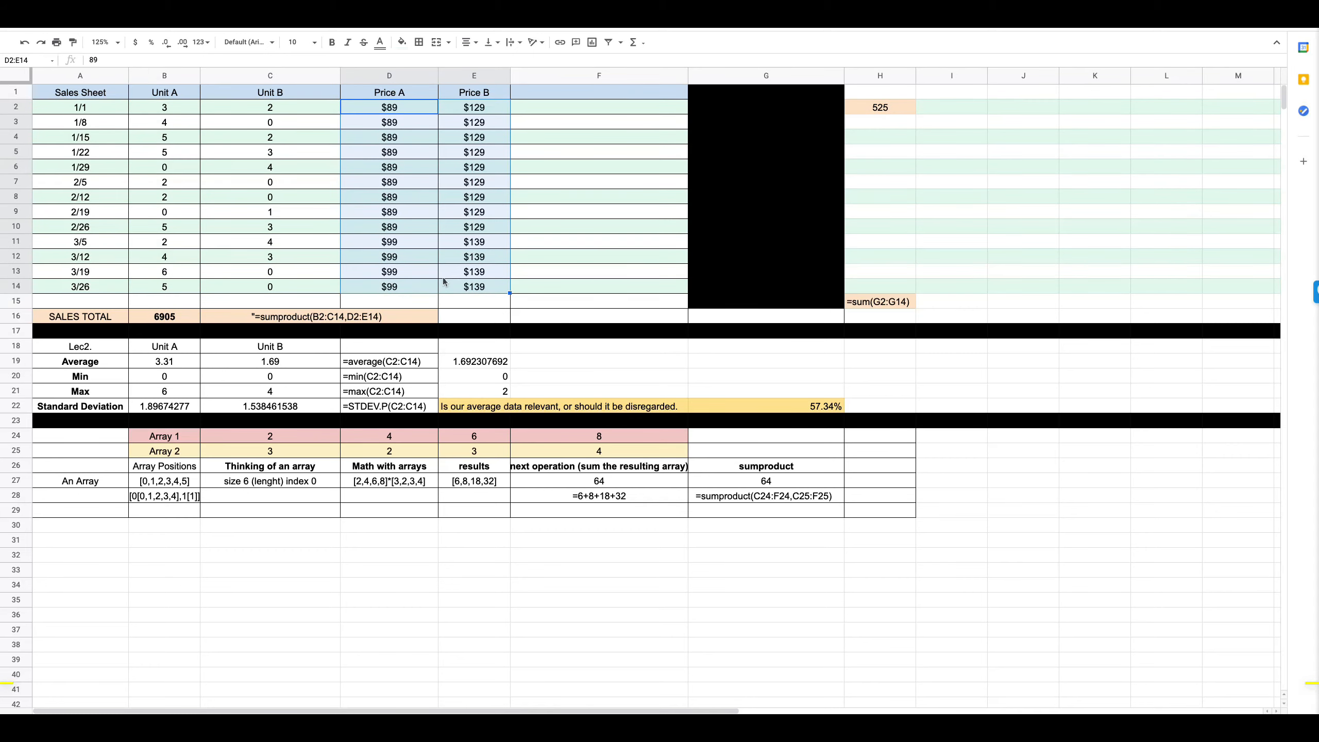
# Re-enter the SALES TOTAL formula in B16 as =sumproduct(B2:C14,D2:E14), selecting the unit and price ranges anew
pyautogui.doubleClick(168, 318)
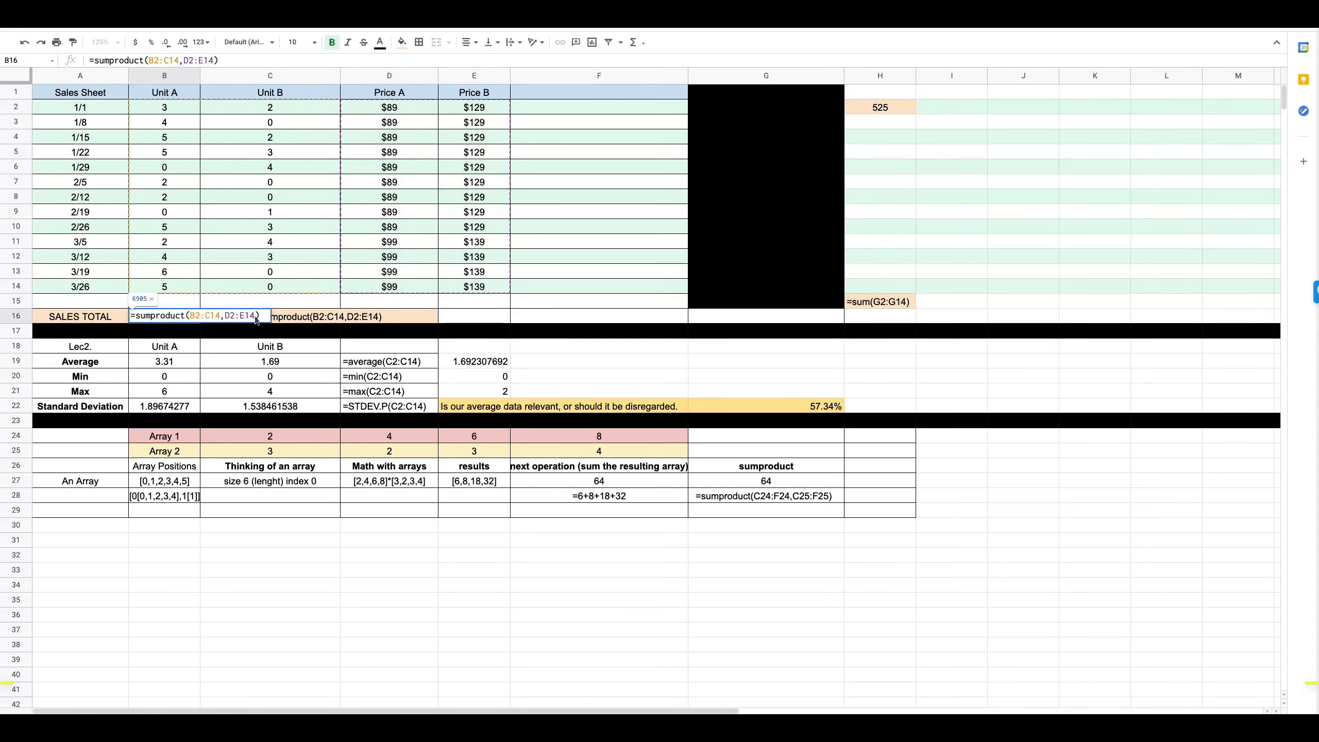
pyautogui.moveTo(260, 315); pyautogui.dragTo(195, 315)
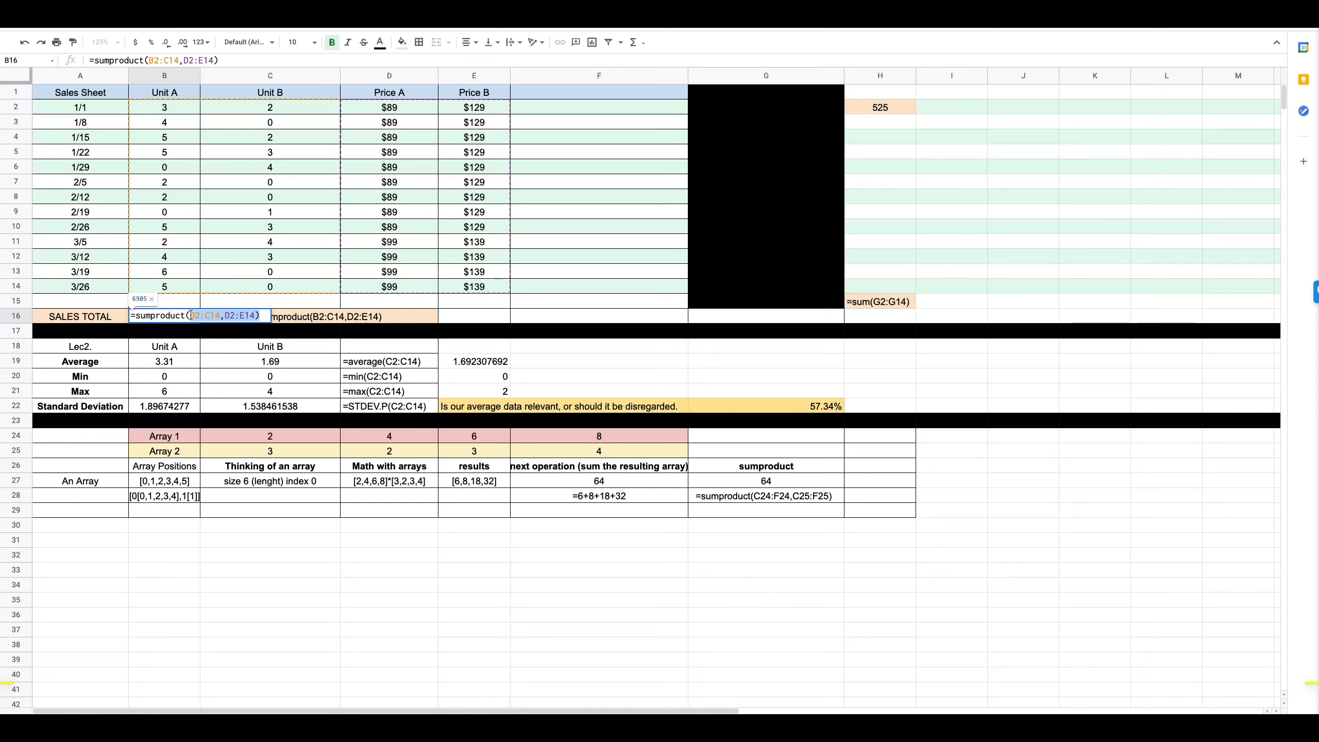
pyautogui.press('BackSpace')
pyautogui.press('BackSpace')
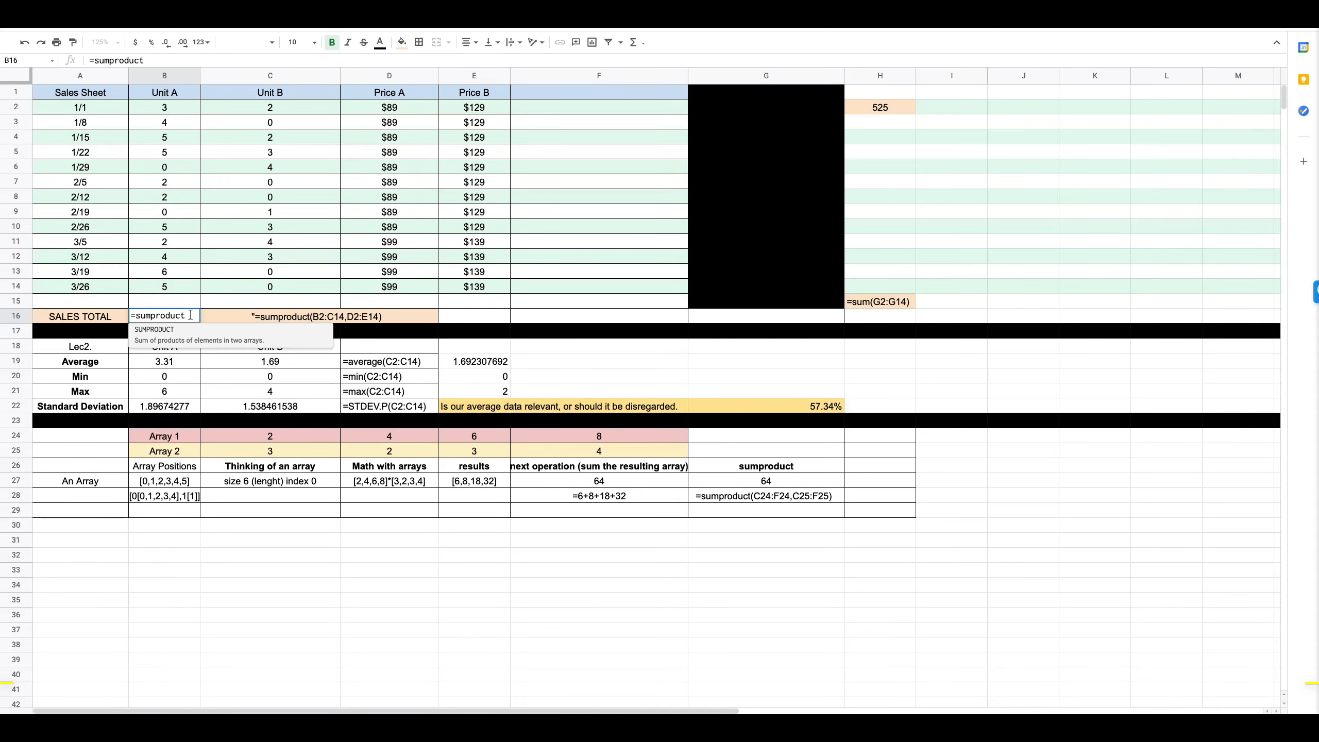
pyautogui.write('(')
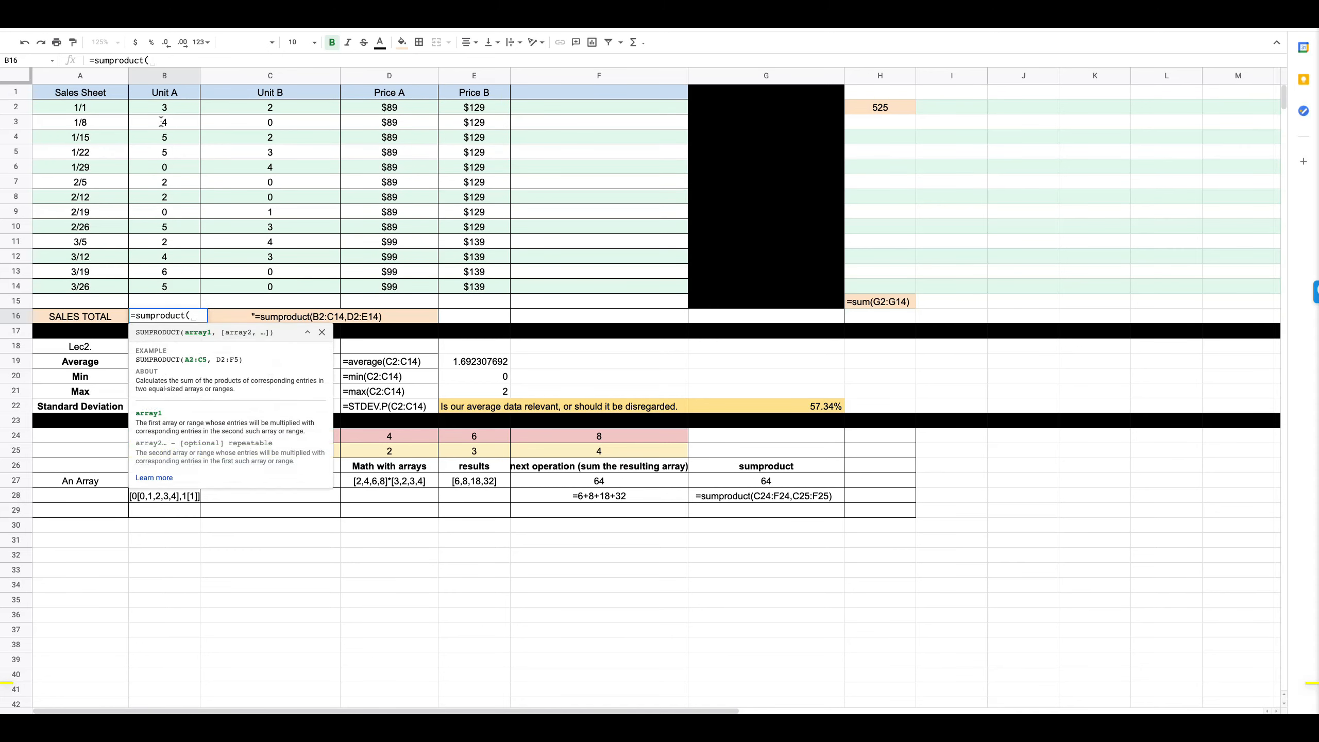
pyautogui.moveTo(164, 107); pyautogui.dragTo(280, 285)
pyautogui.write(',')
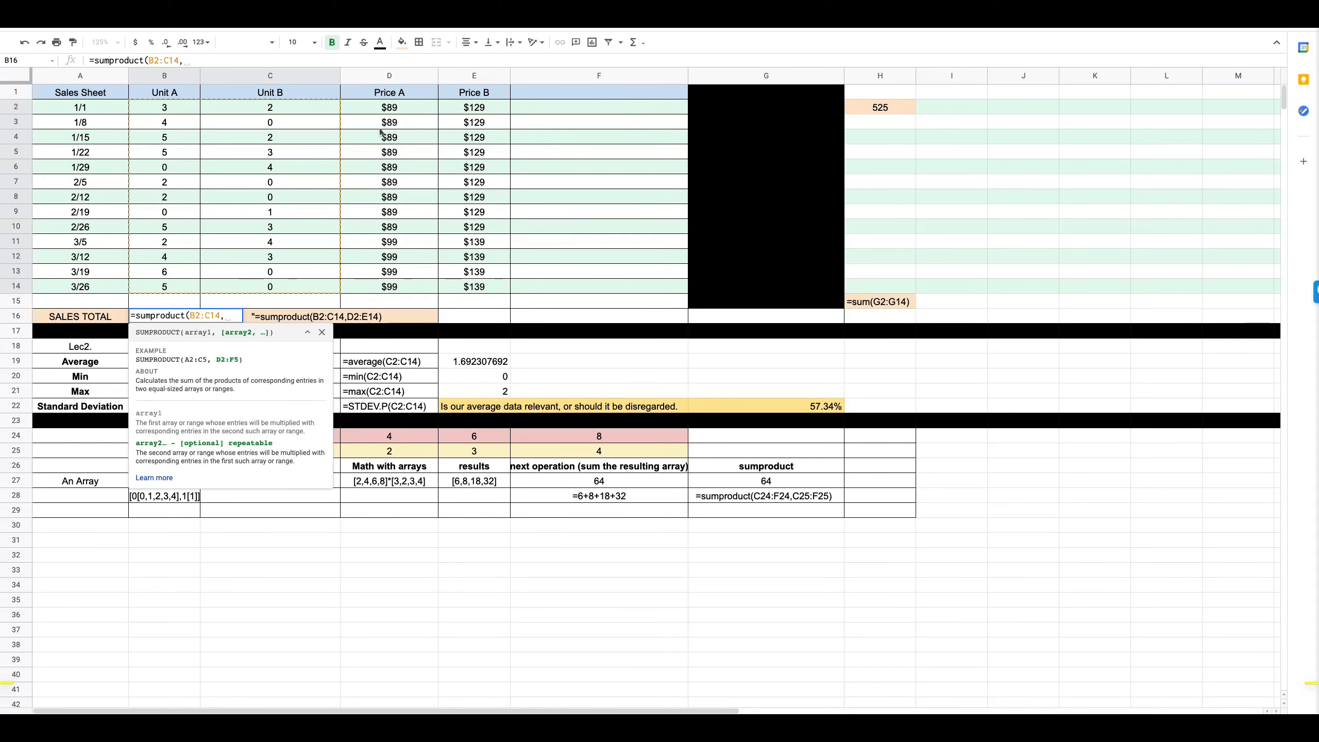
pyautogui.click(381, 110)
pyautogui.moveTo(382, 112); pyautogui.dragTo(455, 289)
pyautogui.write(')')
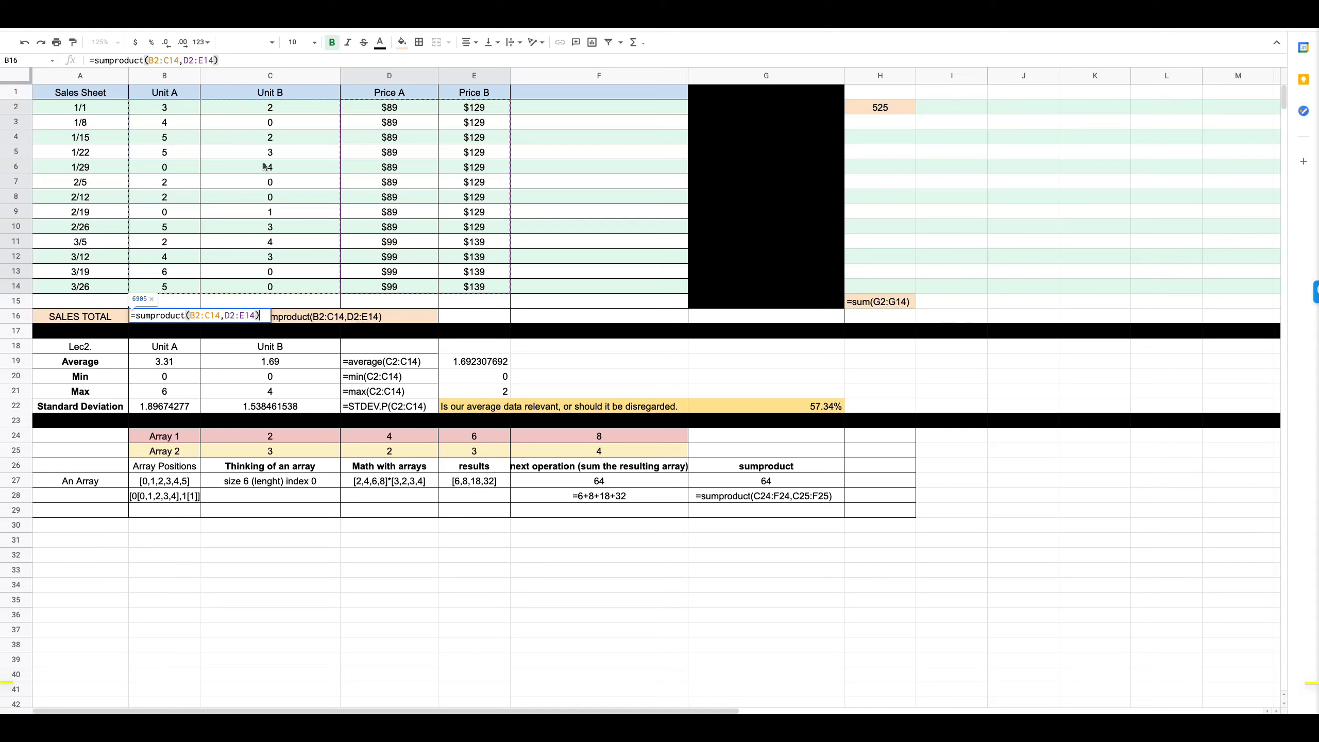
pyautogui.press('Return')
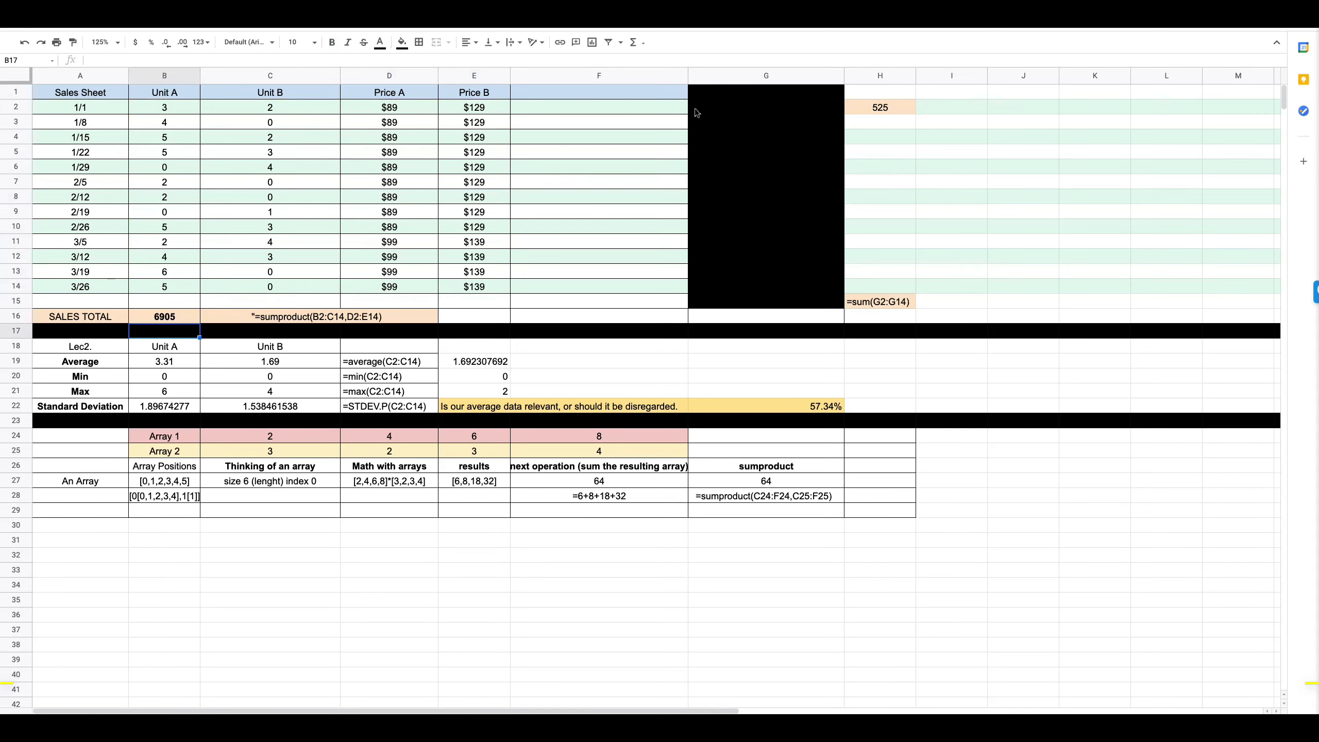
# Undo the black fill on the Total Revenue column G1:G15 and compare its weekly revenues with the SALES TOTAL in B16
pyautogui.moveTo(730, 89); pyautogui.dragTo(718, 306)
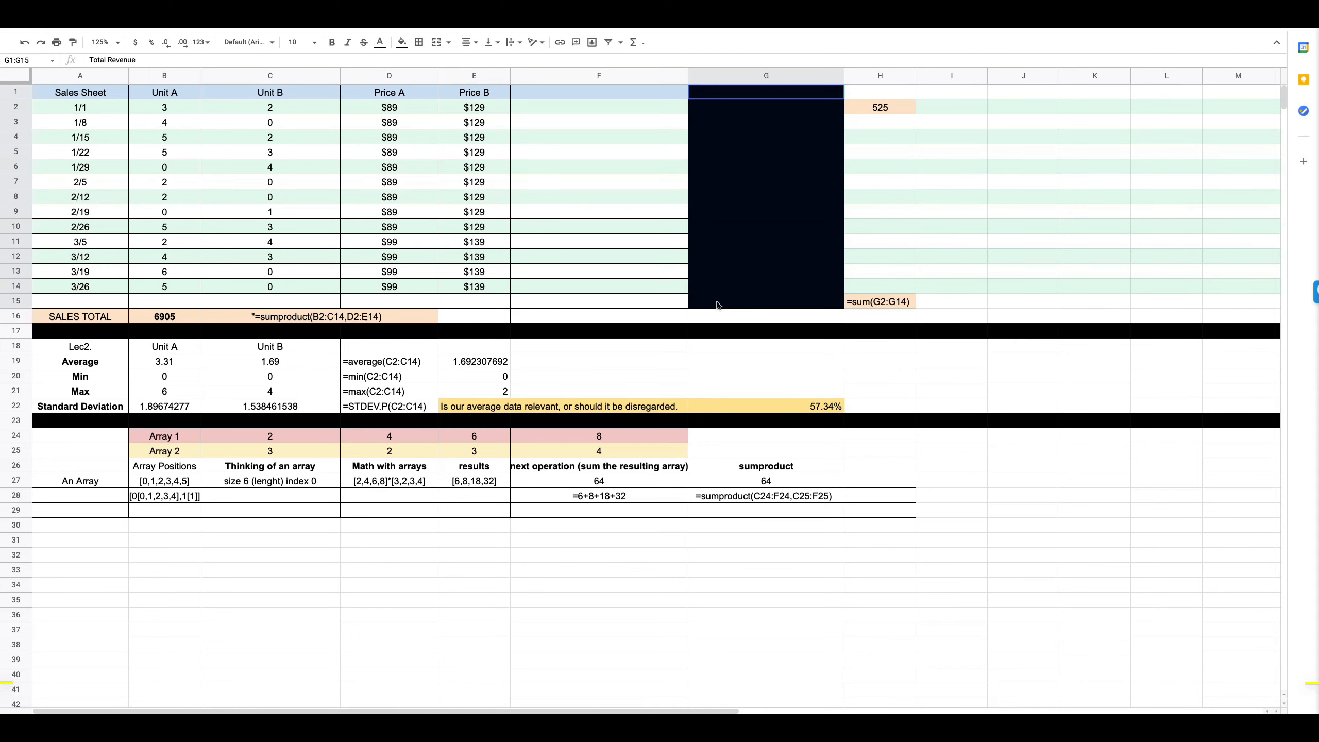
pyautogui.hotkey('ctrl', 'z')
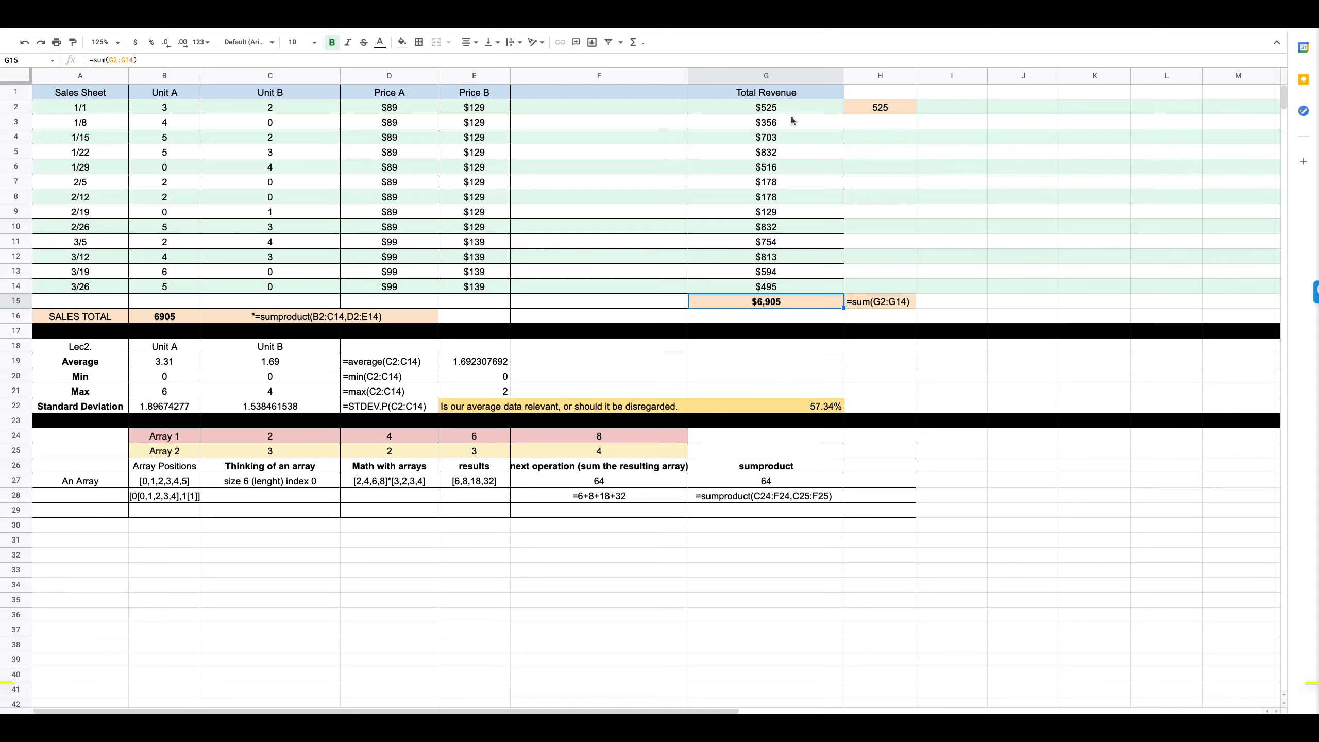
pyautogui.moveTo(788, 115); pyautogui.dragTo(790, 288)
pyautogui.click(165, 318)
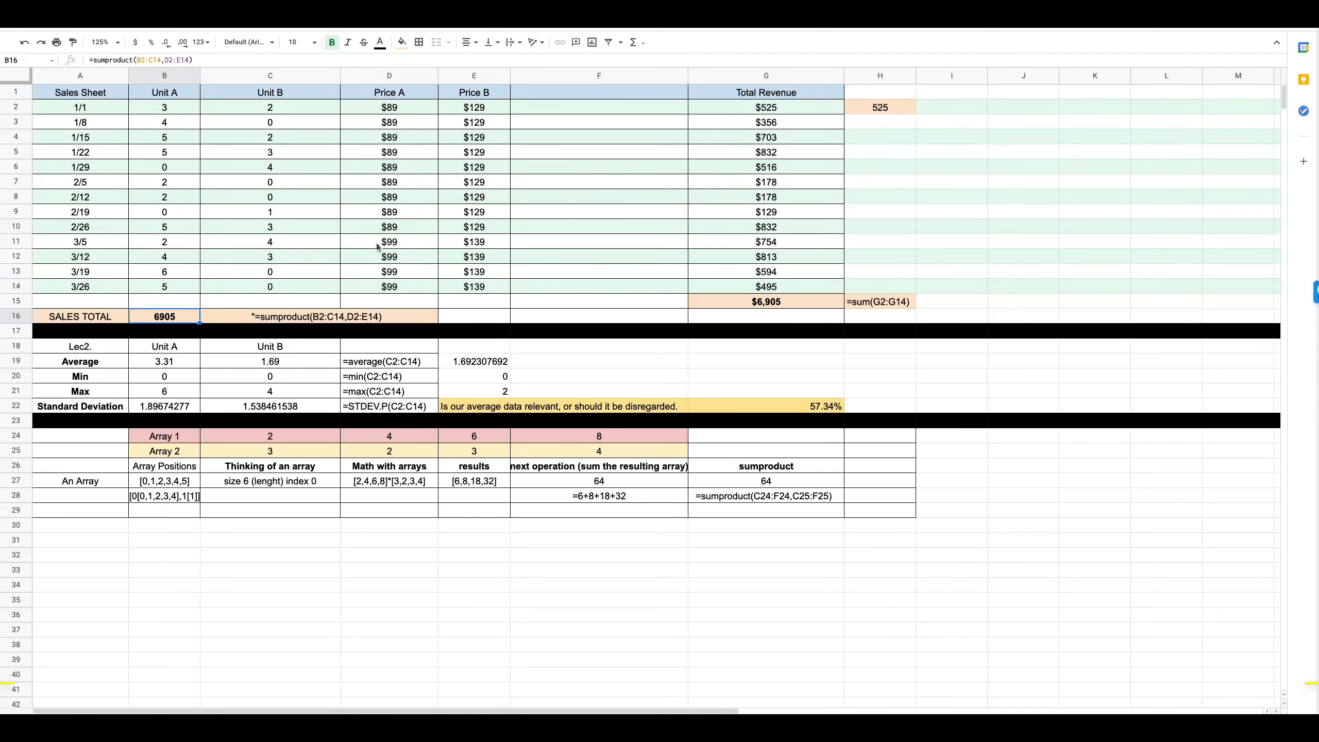
# Examine the Average formulas for Unit A in B19 and Unit B in C19, including the ranges they cover
pyautogui.click(102, 351)
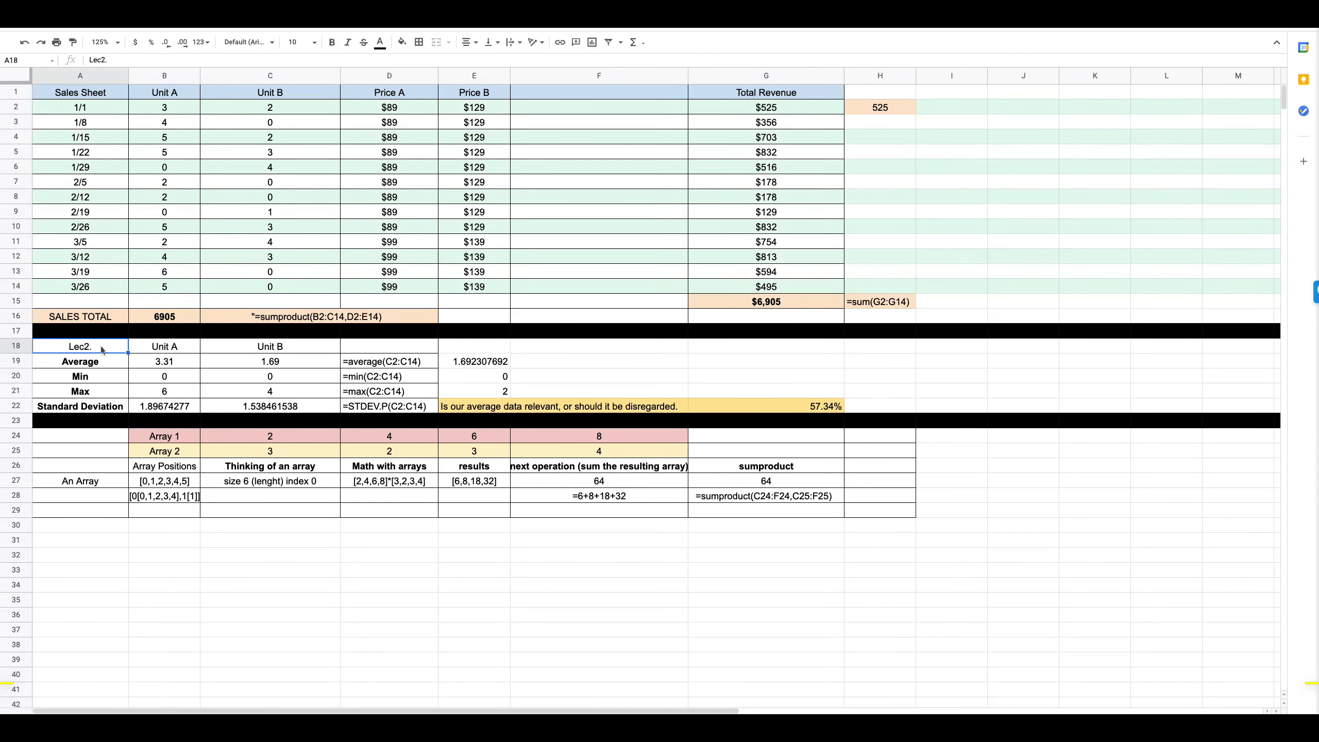
pyautogui.click(124, 361)
pyautogui.click(162, 362)
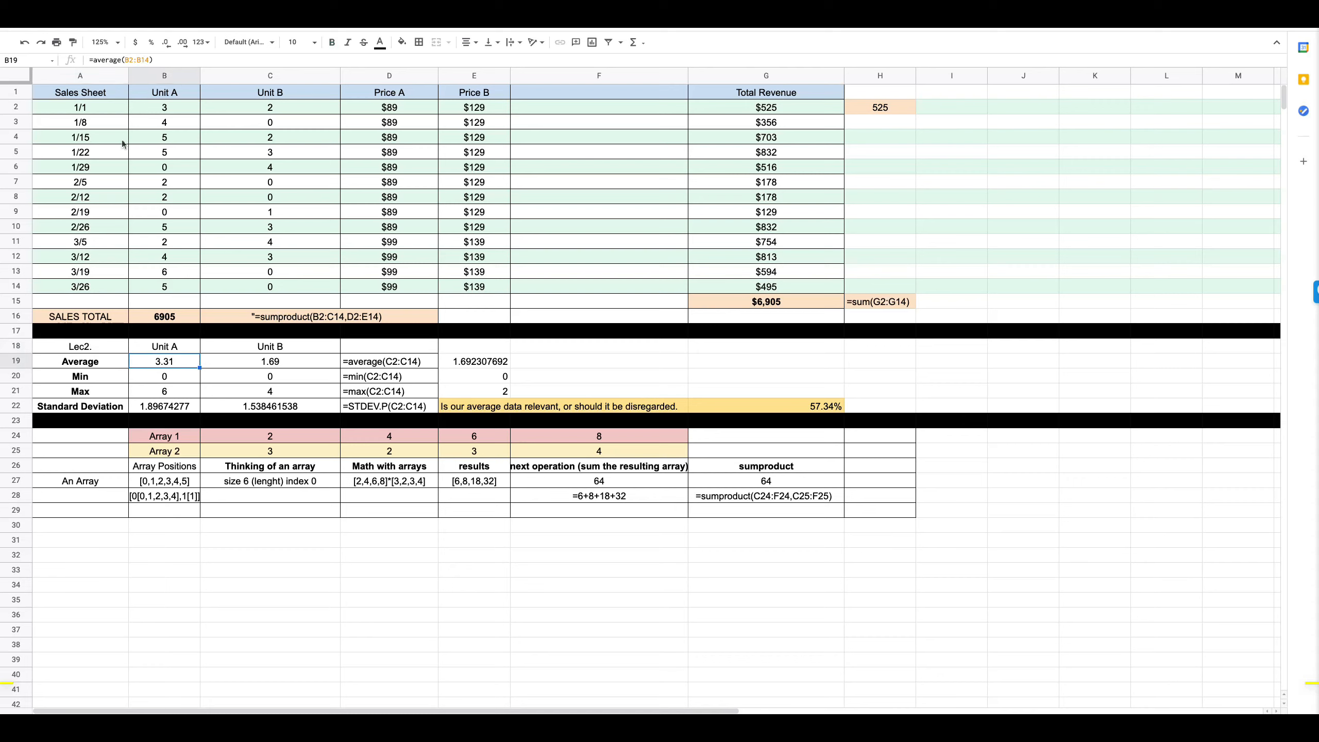
pyautogui.doubleClick(171, 363)
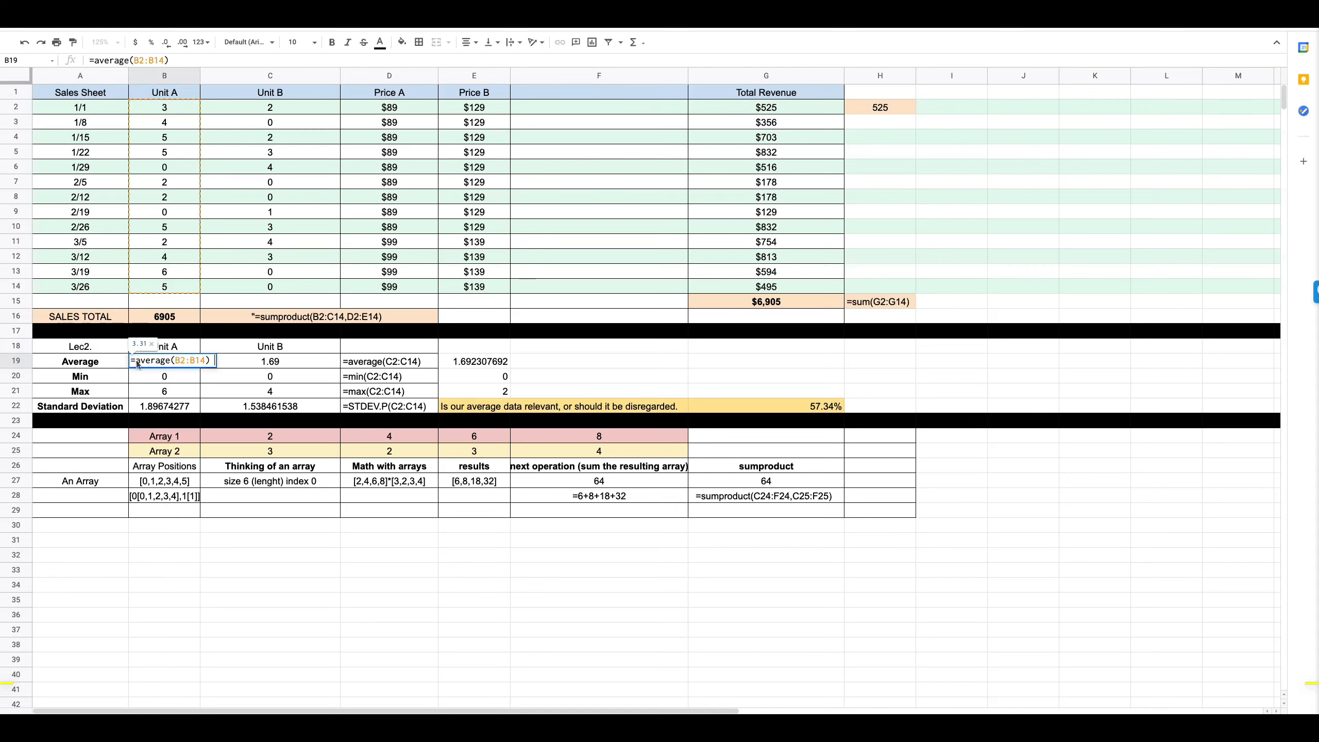
pyautogui.click(208, 359)
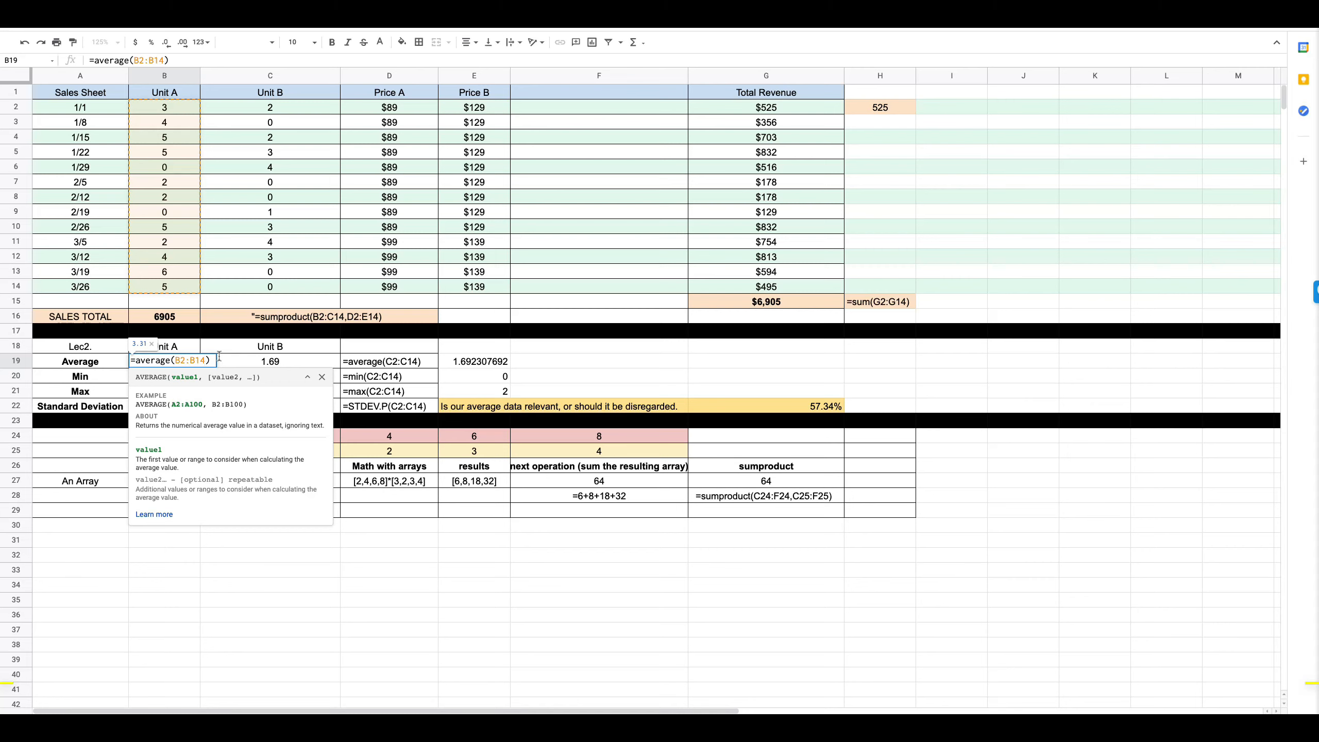
pyautogui.click(271, 361)
pyautogui.doubleClick(271, 361)
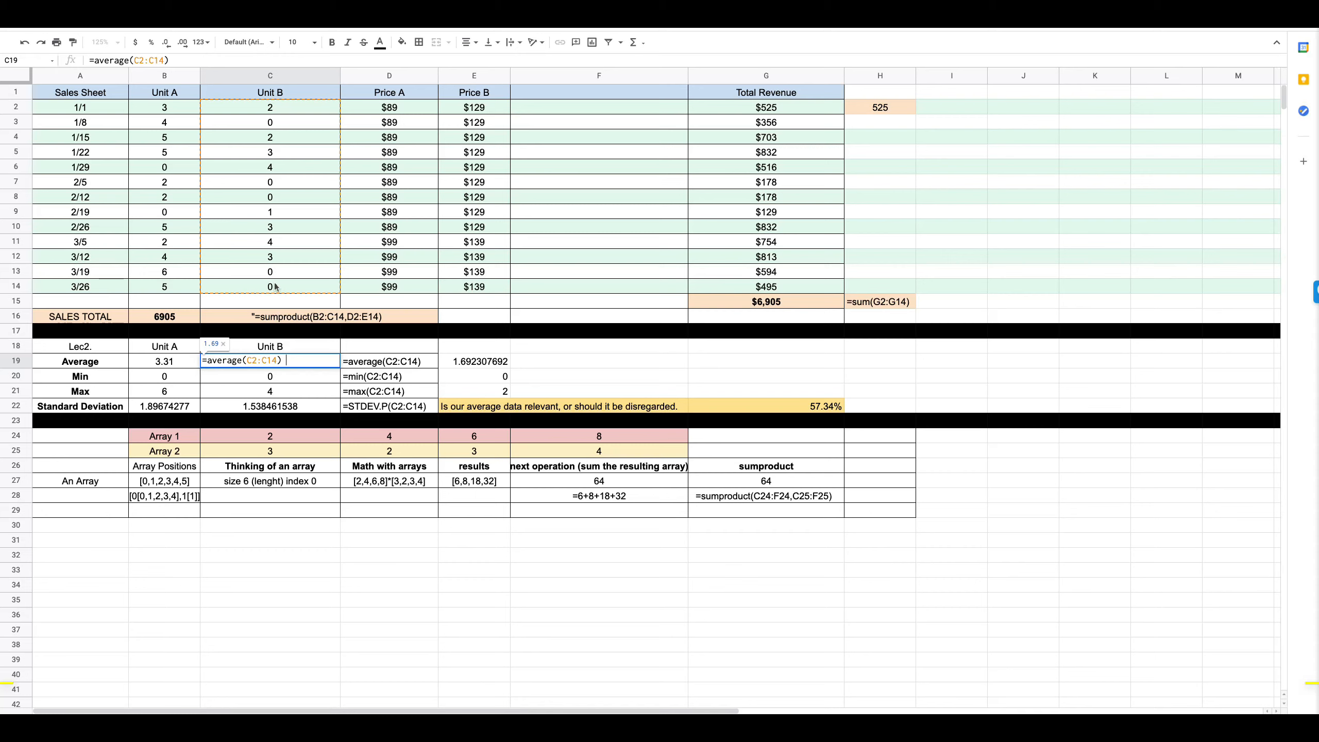
pyautogui.press('Return')
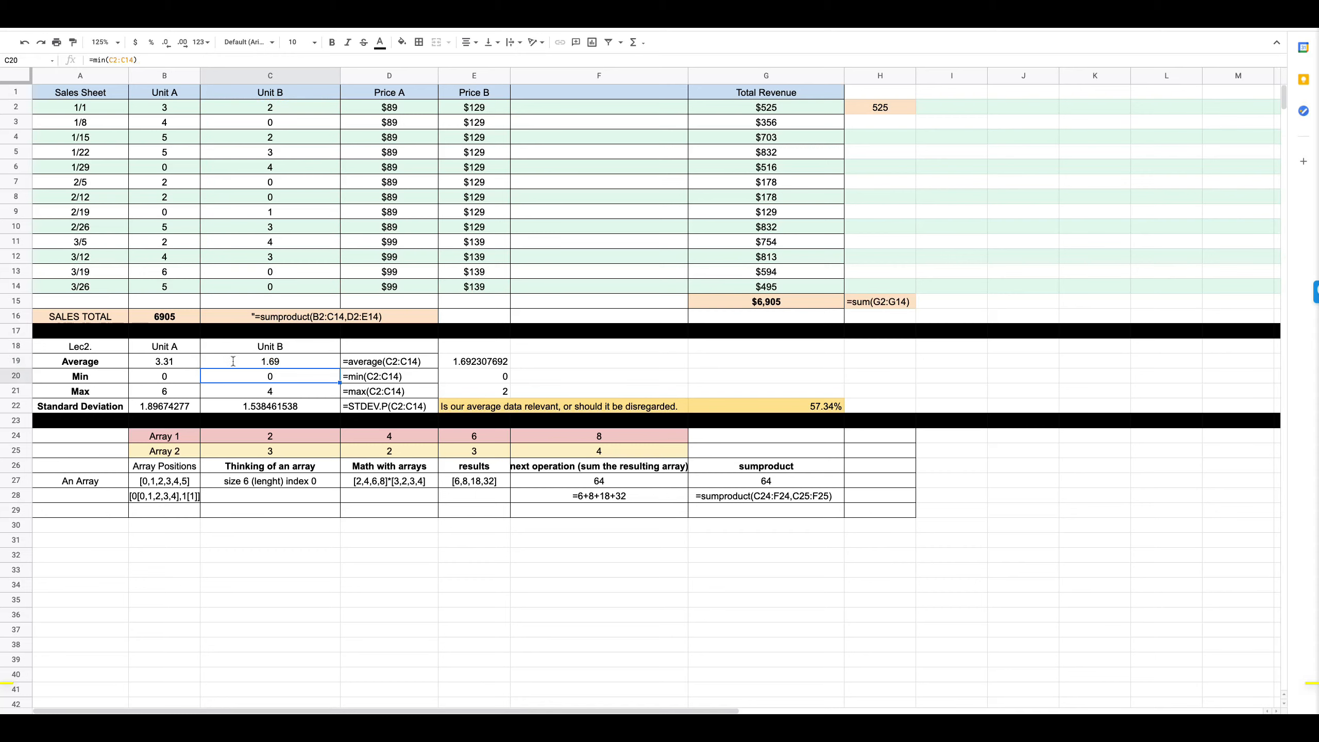
# Examine the Unit A Min formula in B20 and compare it with the weekly unit counts in columns B and C
pyautogui.click(153, 379)
pyautogui.doubleClick(153, 379)
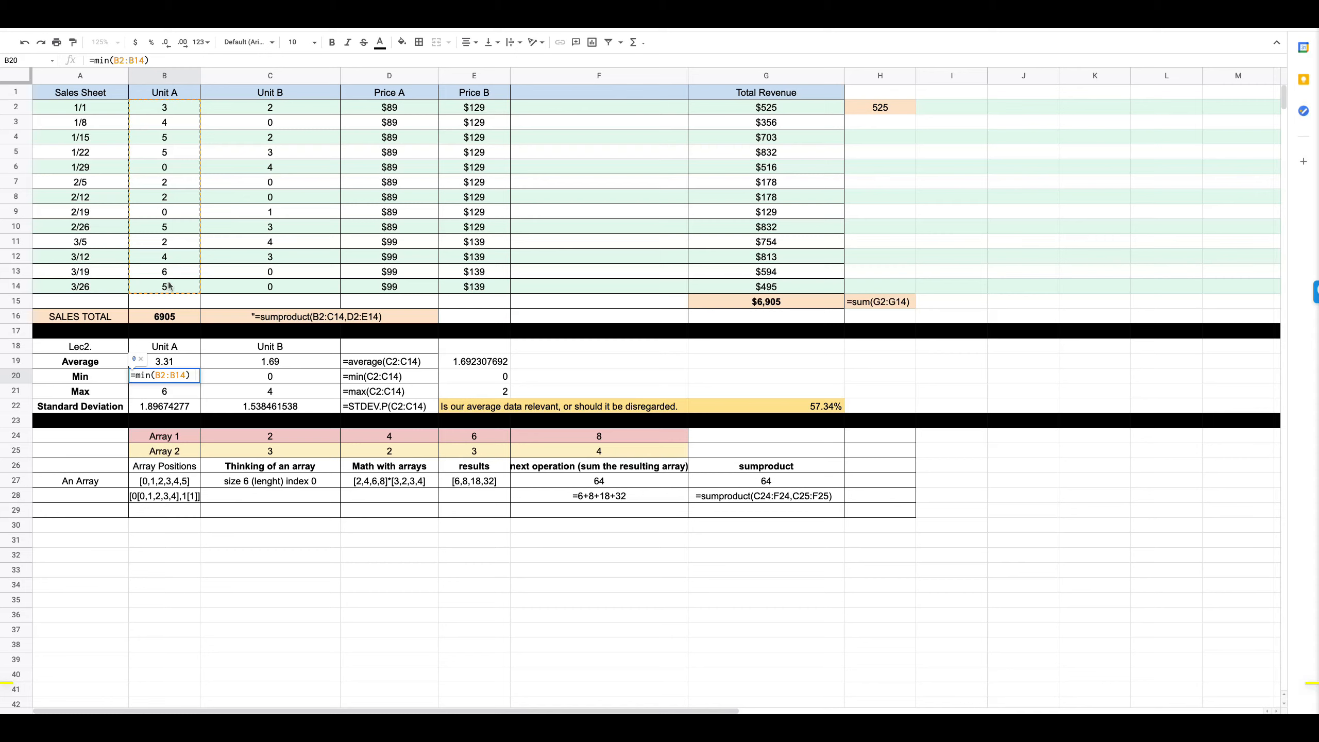
pyautogui.press('Return')
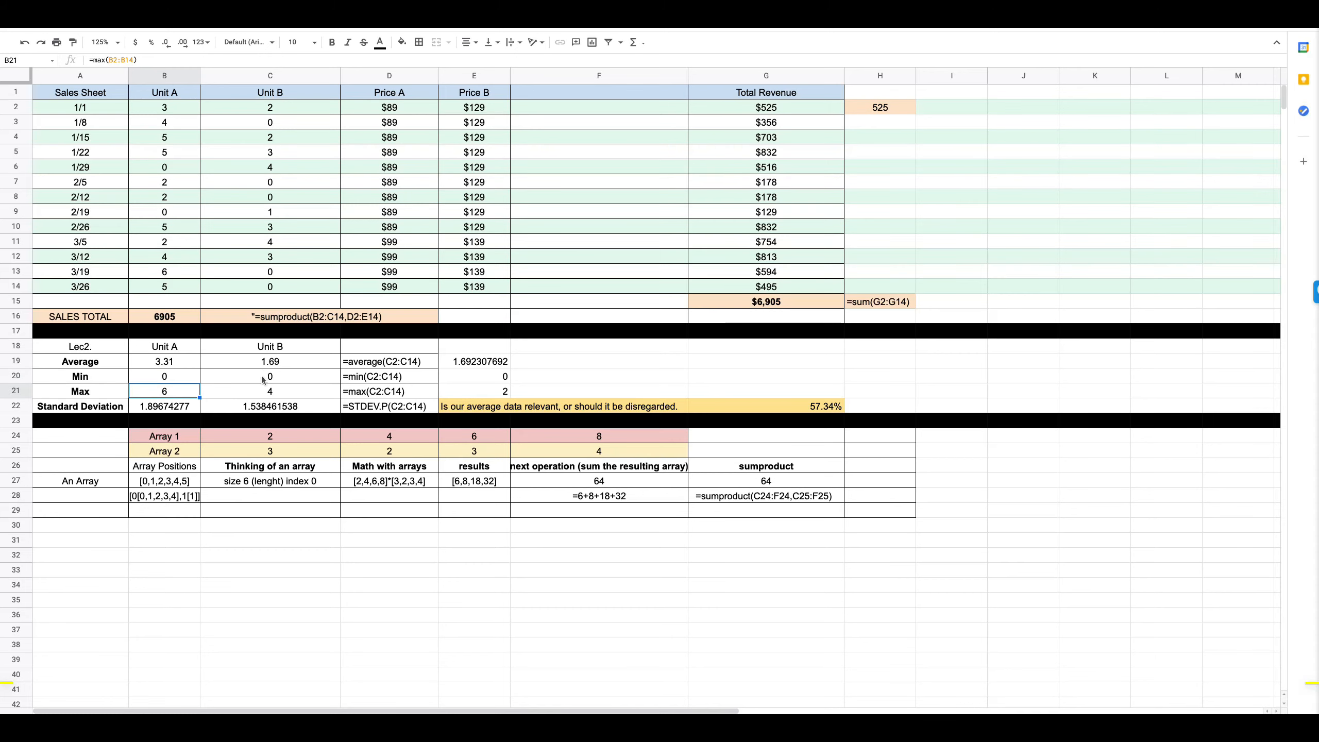
pyautogui.press('Right')
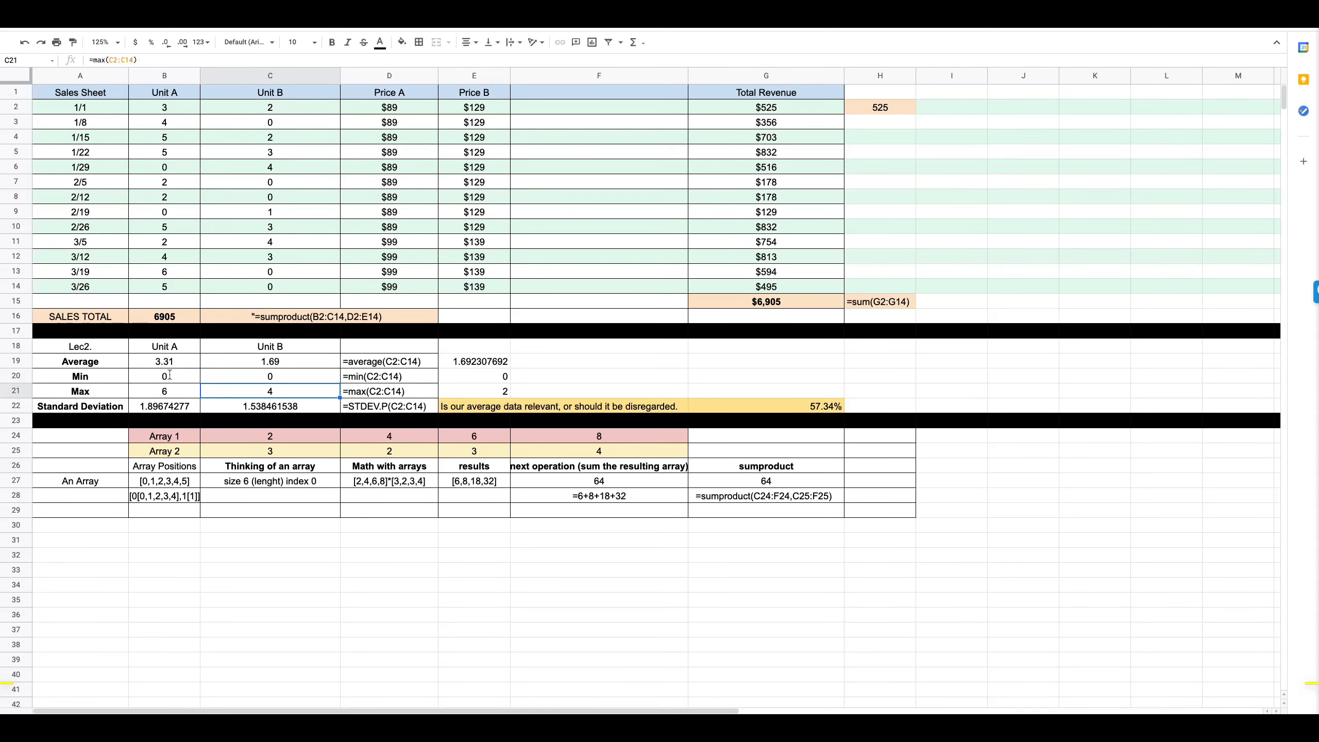
pyautogui.click(170, 374)
pyautogui.click(159, 171)
pyautogui.click(227, 187)
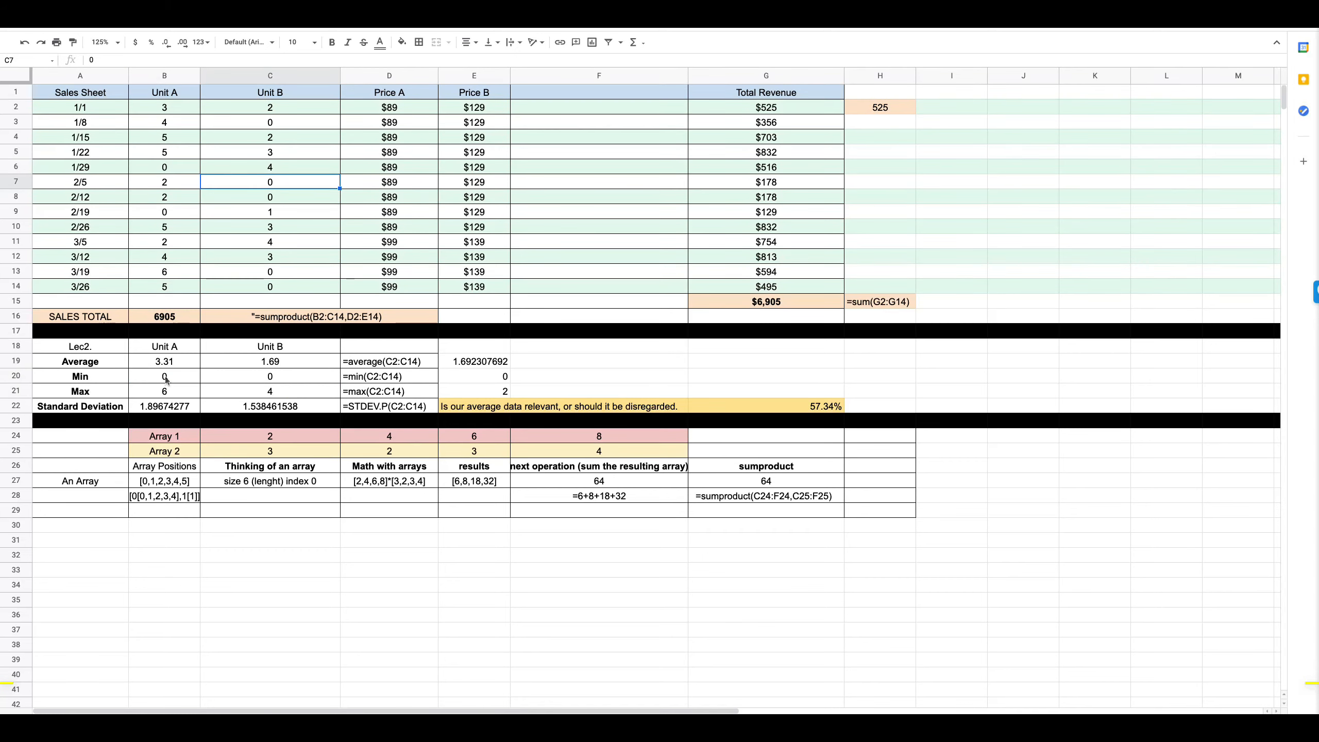
# Examine the Unit A Max formula in B21 and the range it covers, leaving it unedited
pyautogui.click(184, 390)
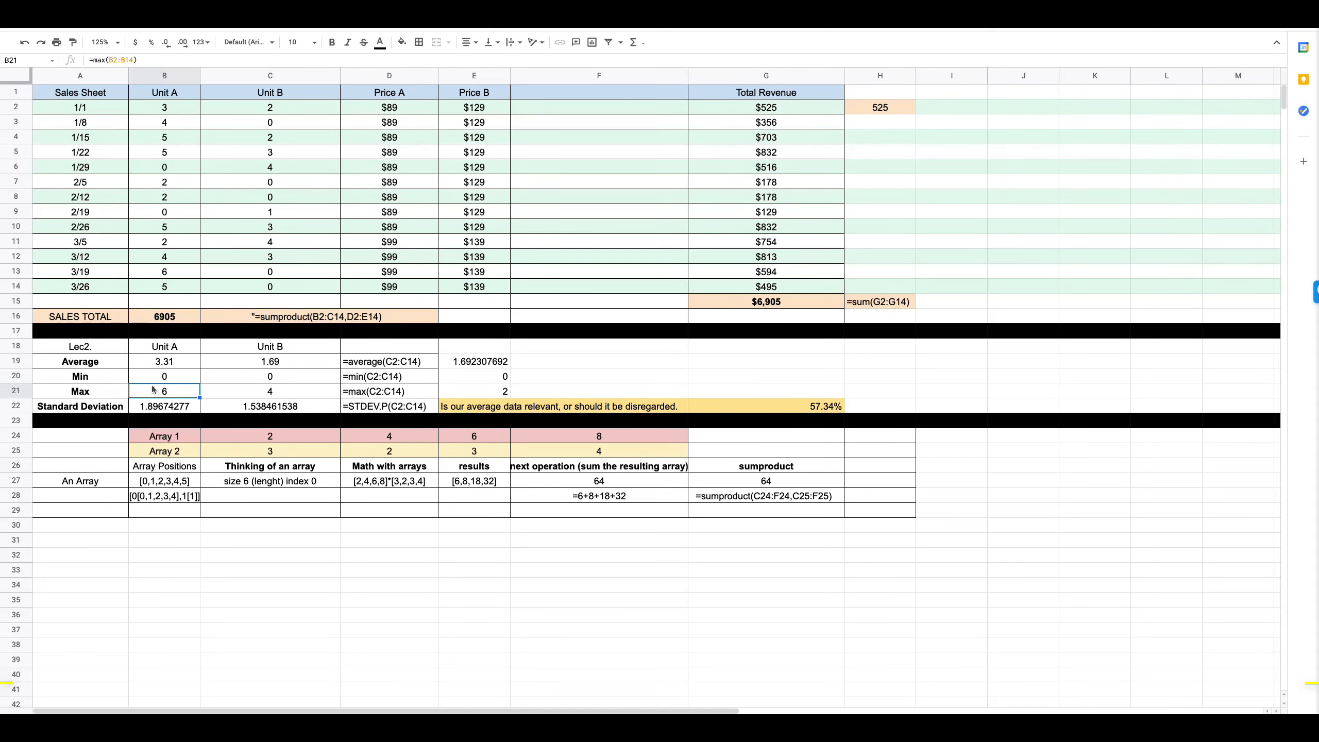
pyautogui.doubleClick(183, 390)
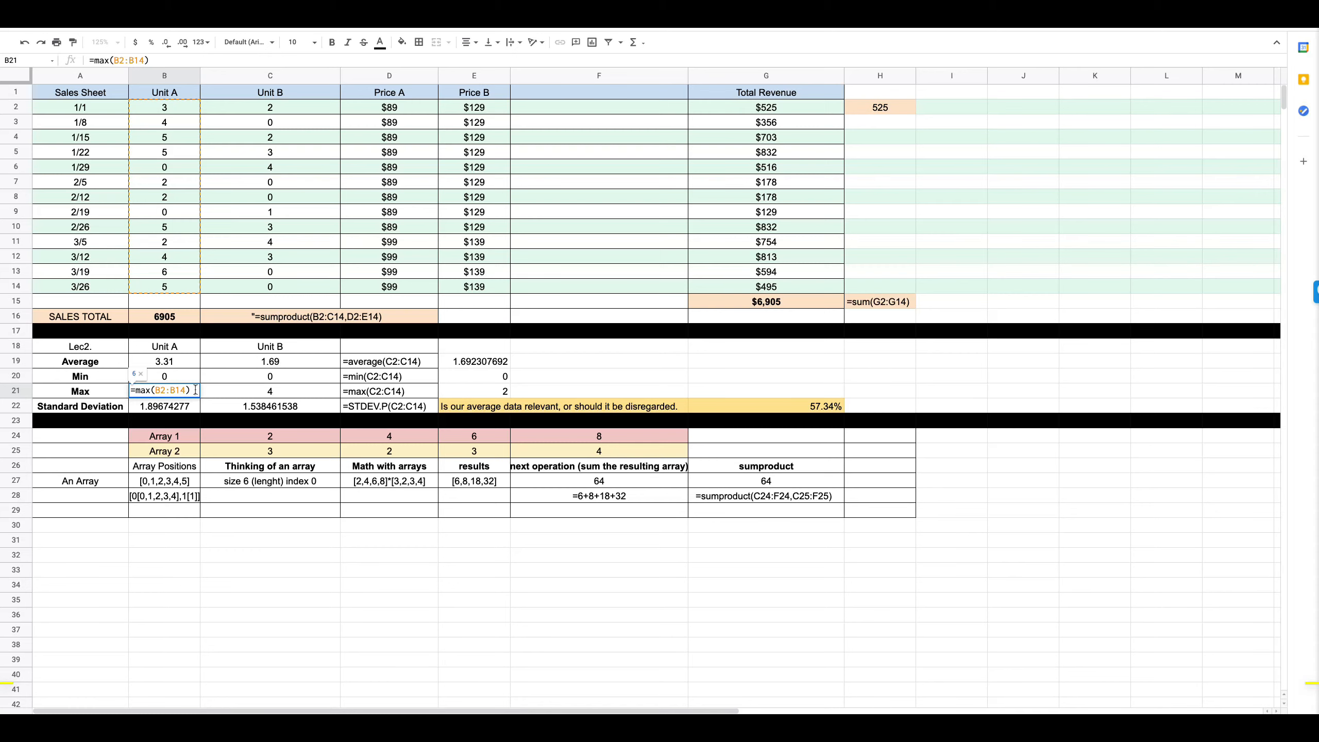
pyautogui.press('Escape')
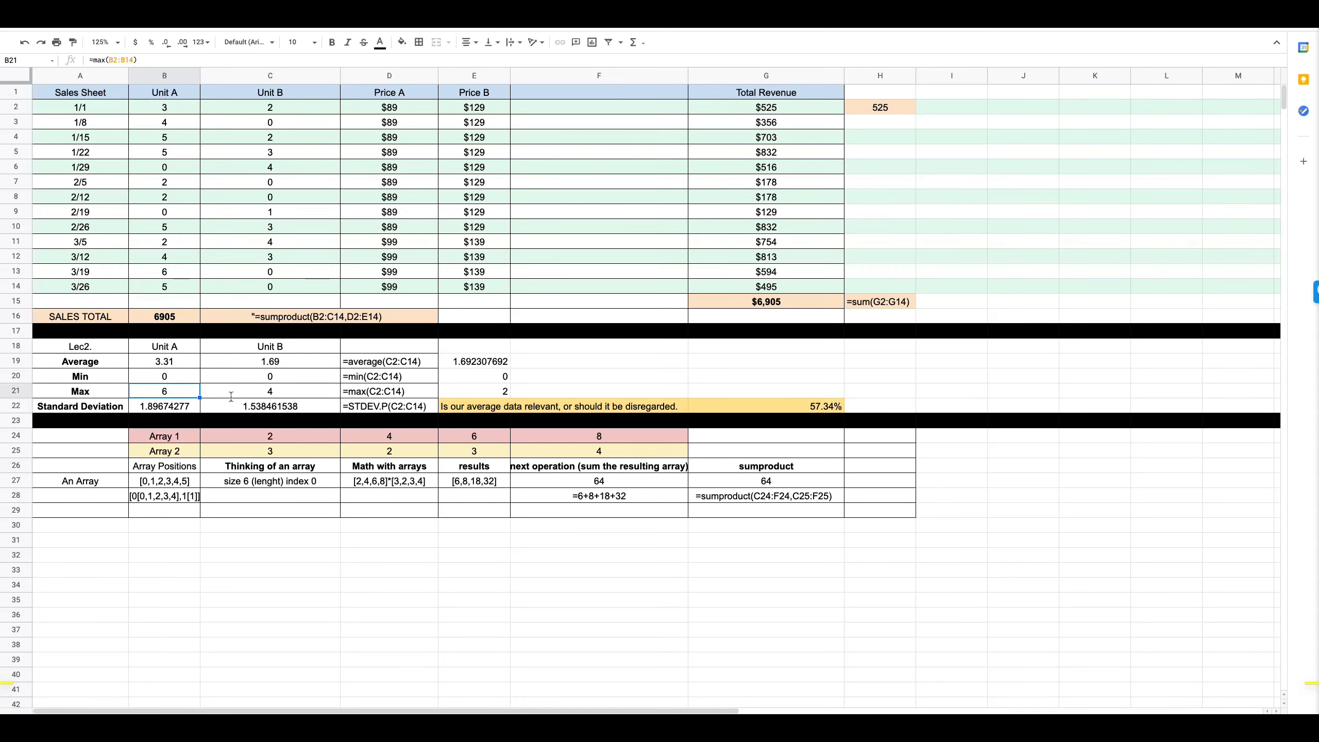
# Examine the Standard Deviation formula in B22 and relate the Unit A and Unit B deviations to B2:B14 and C2:C14
pyautogui.click(172, 409)
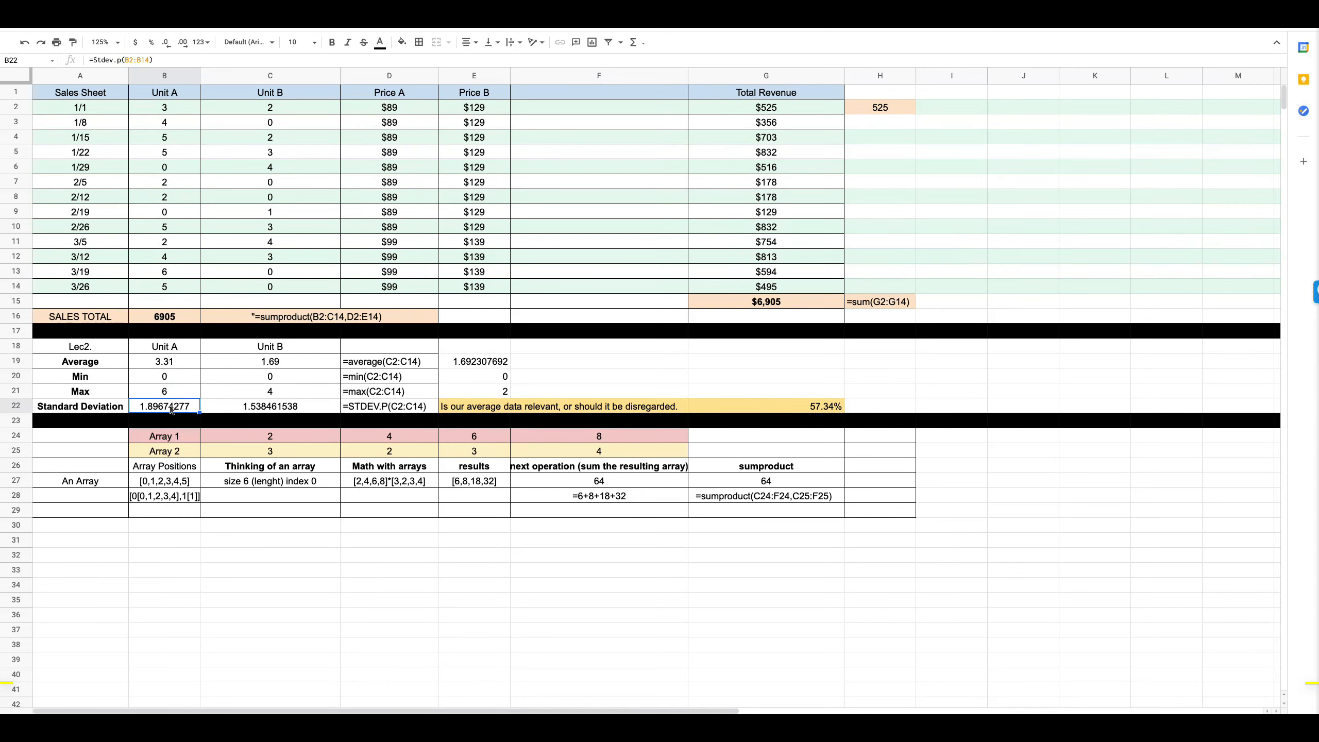
pyautogui.doubleClick(172, 409)
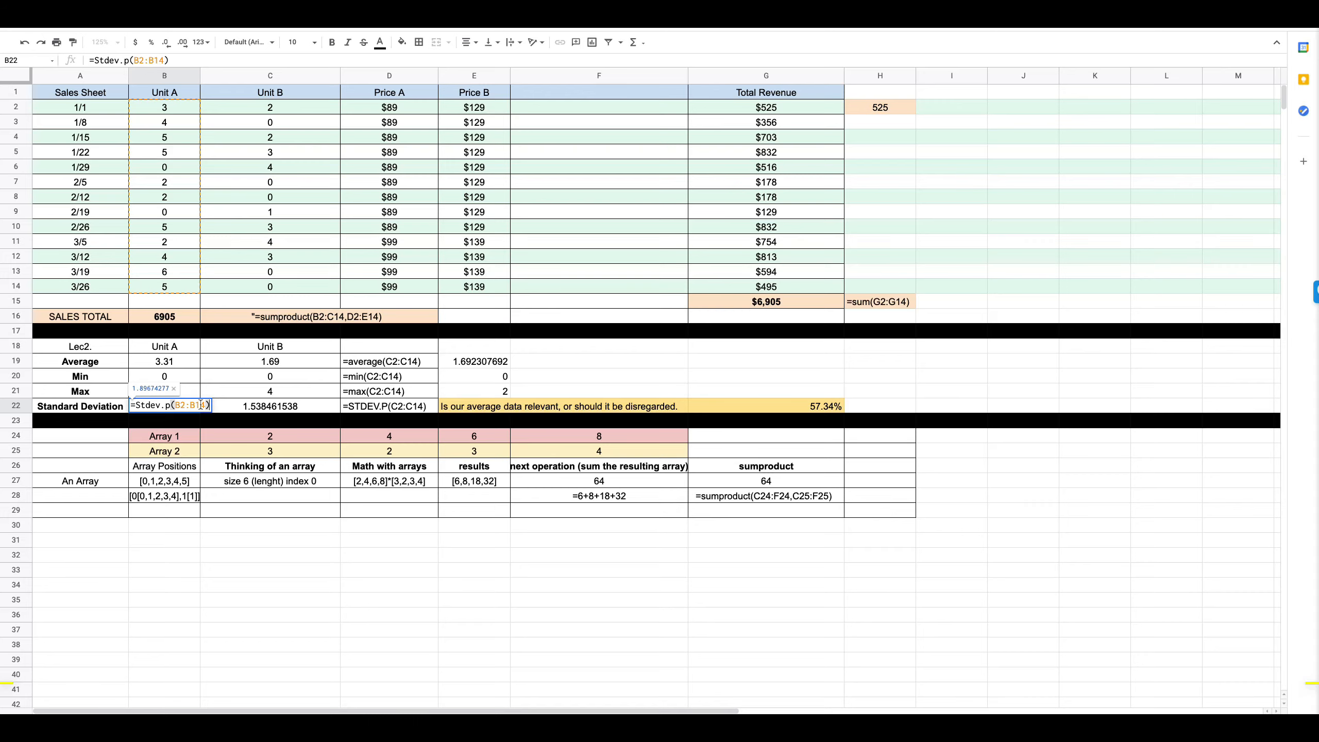
pyautogui.press('Return')
pyautogui.click(197, 407)
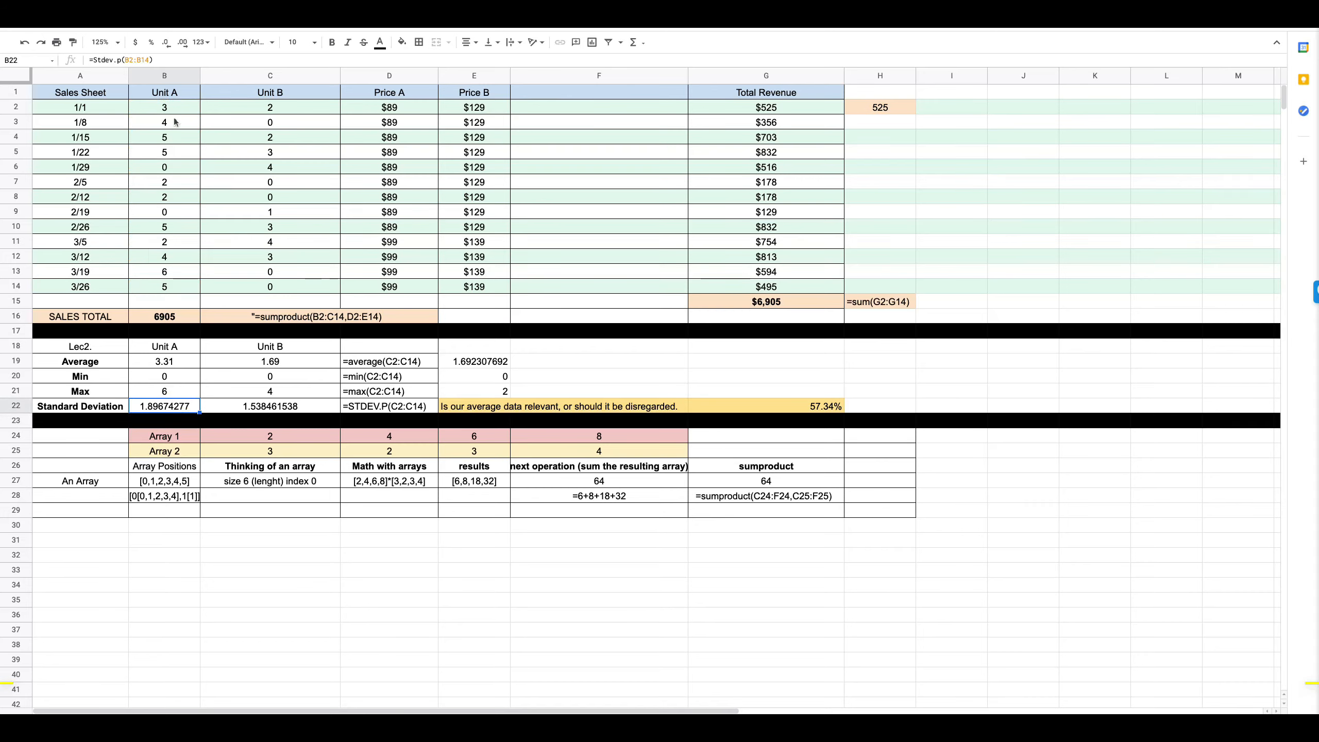
pyautogui.moveTo(171, 107); pyautogui.dragTo(183, 289)
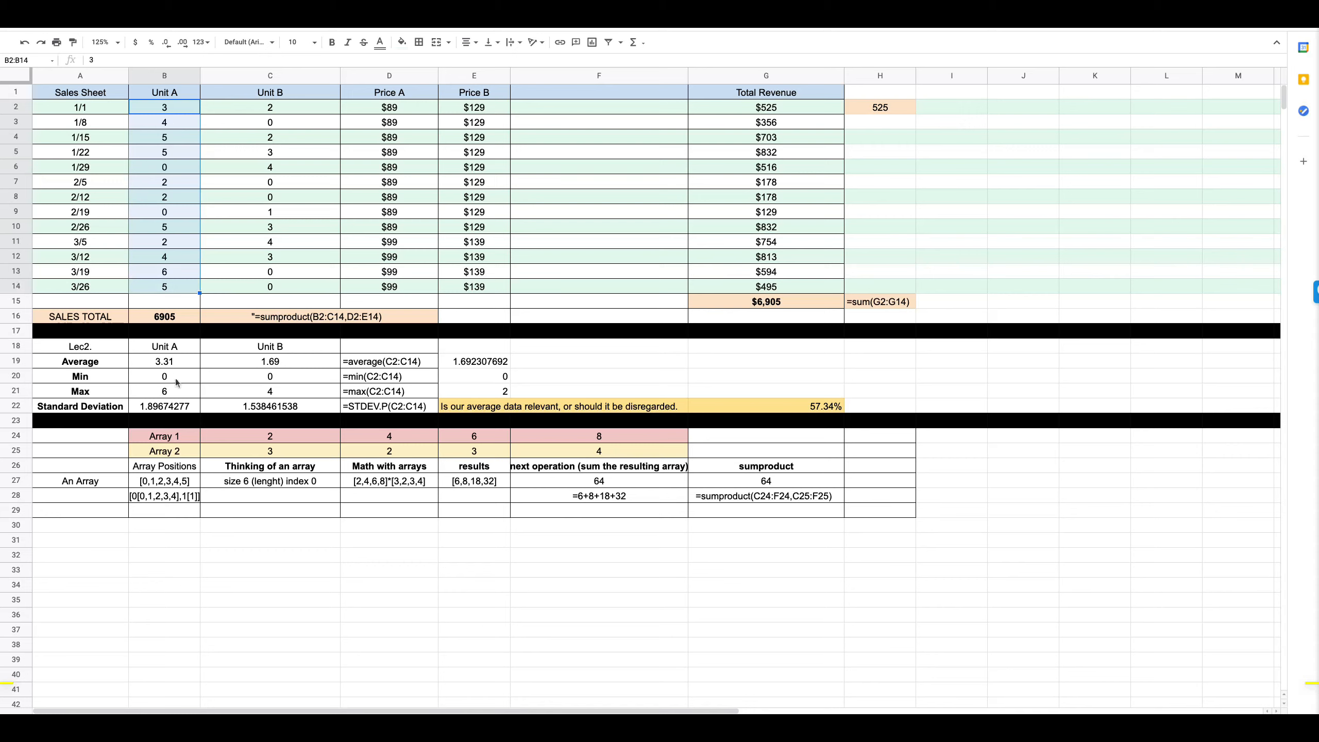
pyautogui.click(184, 407)
pyautogui.click(278, 408)
pyautogui.moveTo(306, 107); pyautogui.dragTo(291, 287)
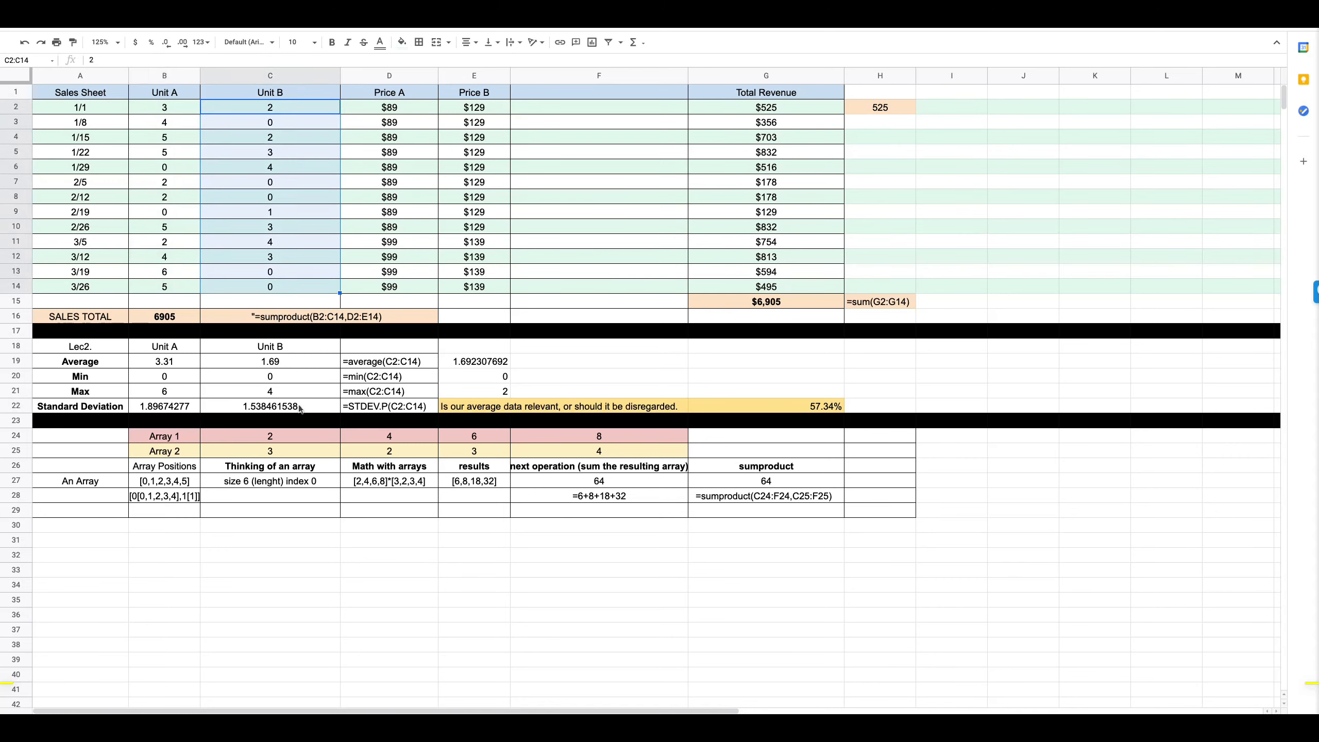
# Examine the array example from row 24 down, comparing the SUMPRODUCT formula in G27 with the manual sum in F27
pyautogui.click(176, 449)
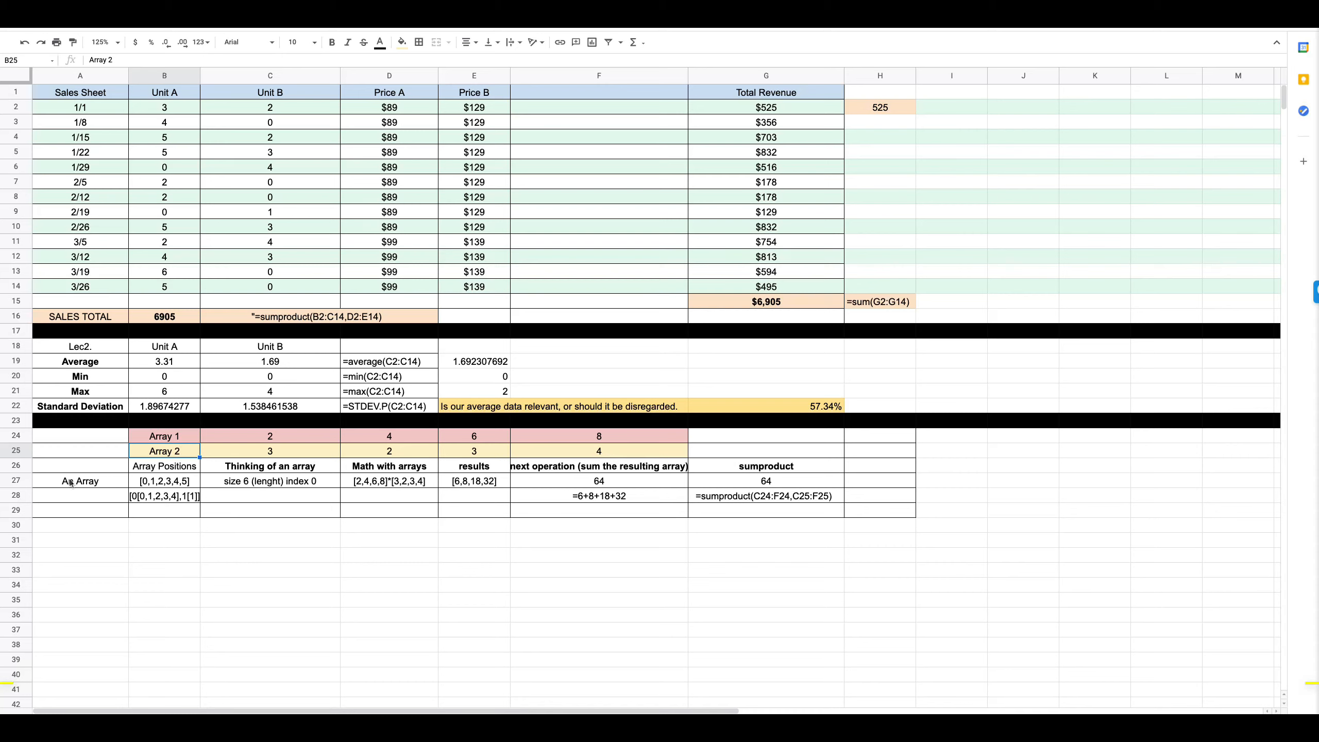
pyautogui.click(75, 435)
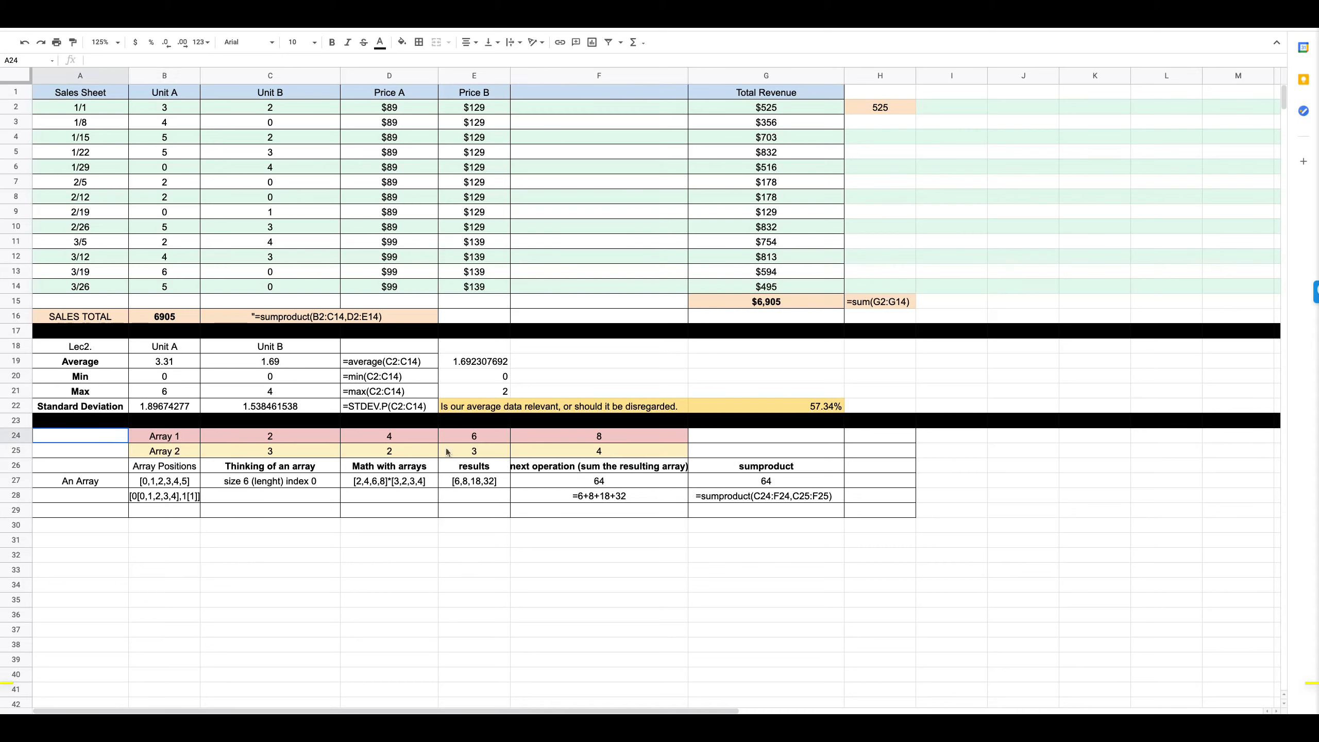
pyautogui.moveTo(448, 452); pyautogui.dragTo(938, 535)
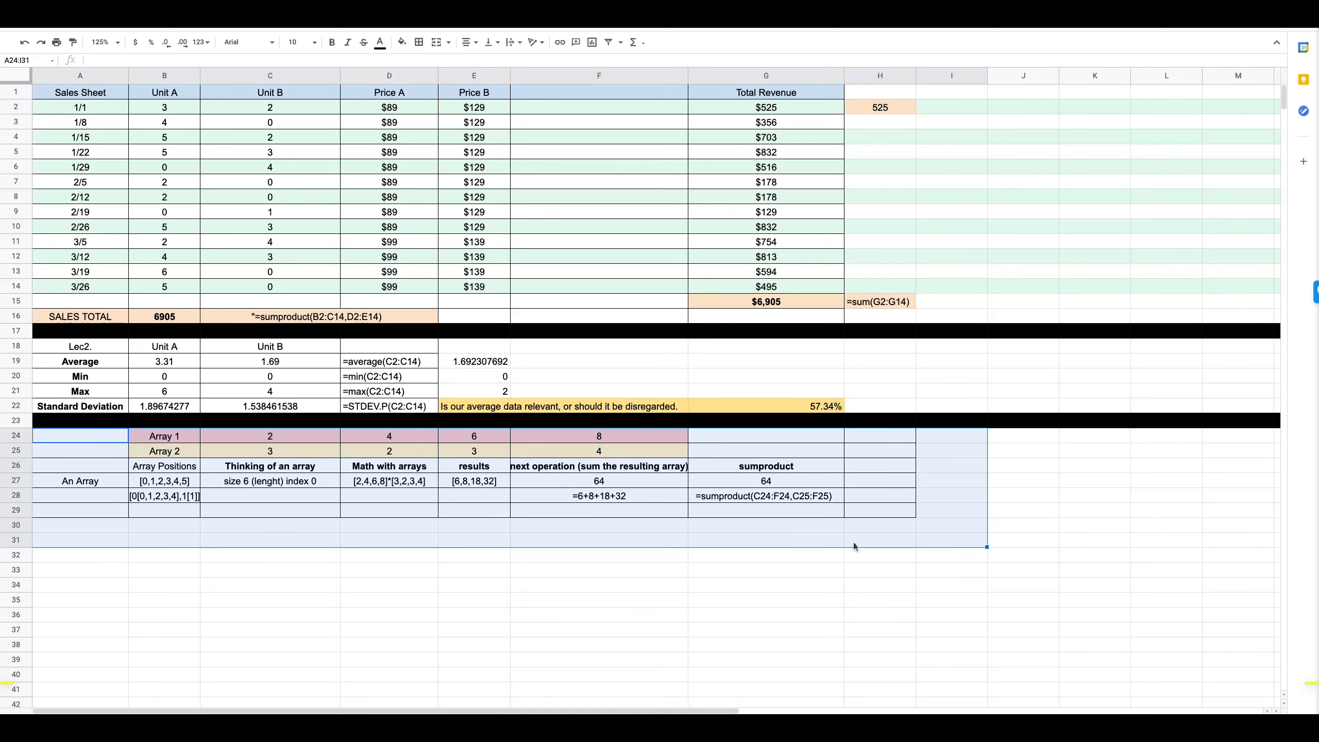
pyautogui.click(670, 545)
pyautogui.doubleClick(751, 481)
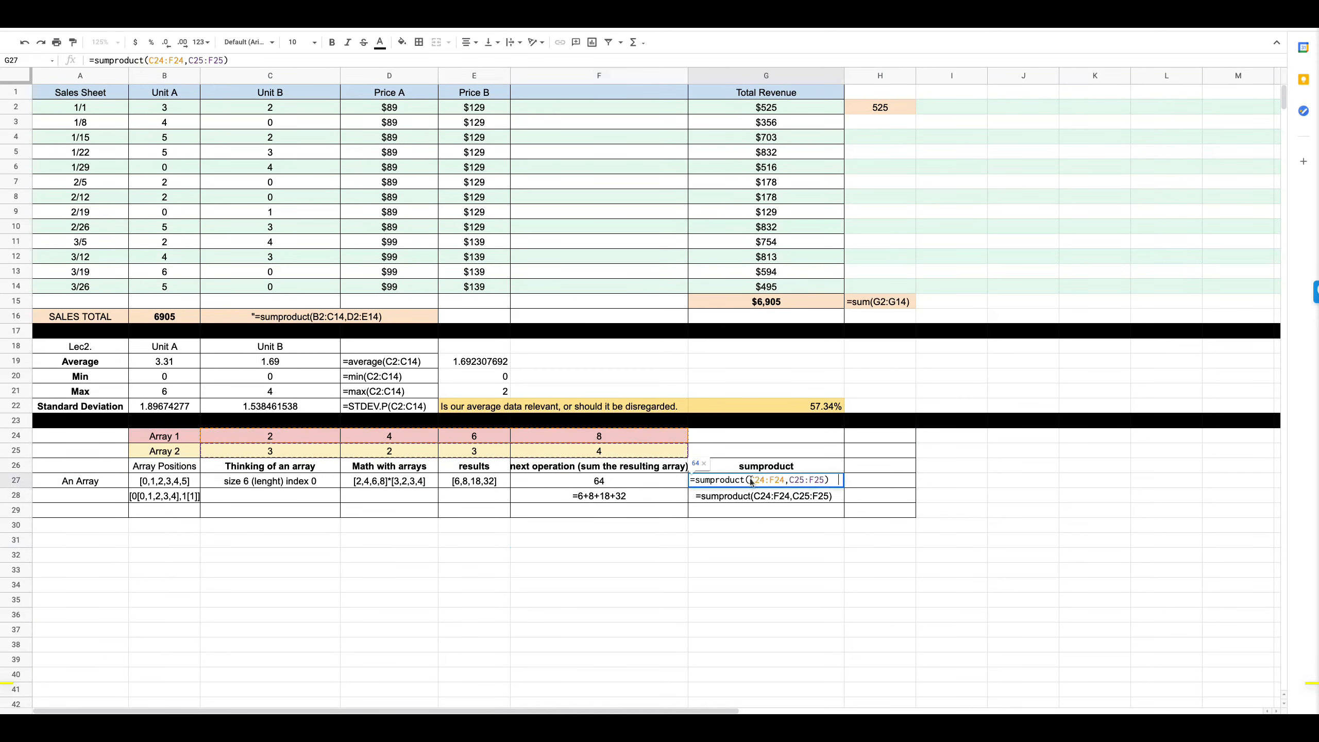
pyautogui.press('Escape')
pyautogui.doubleClick(606, 481)
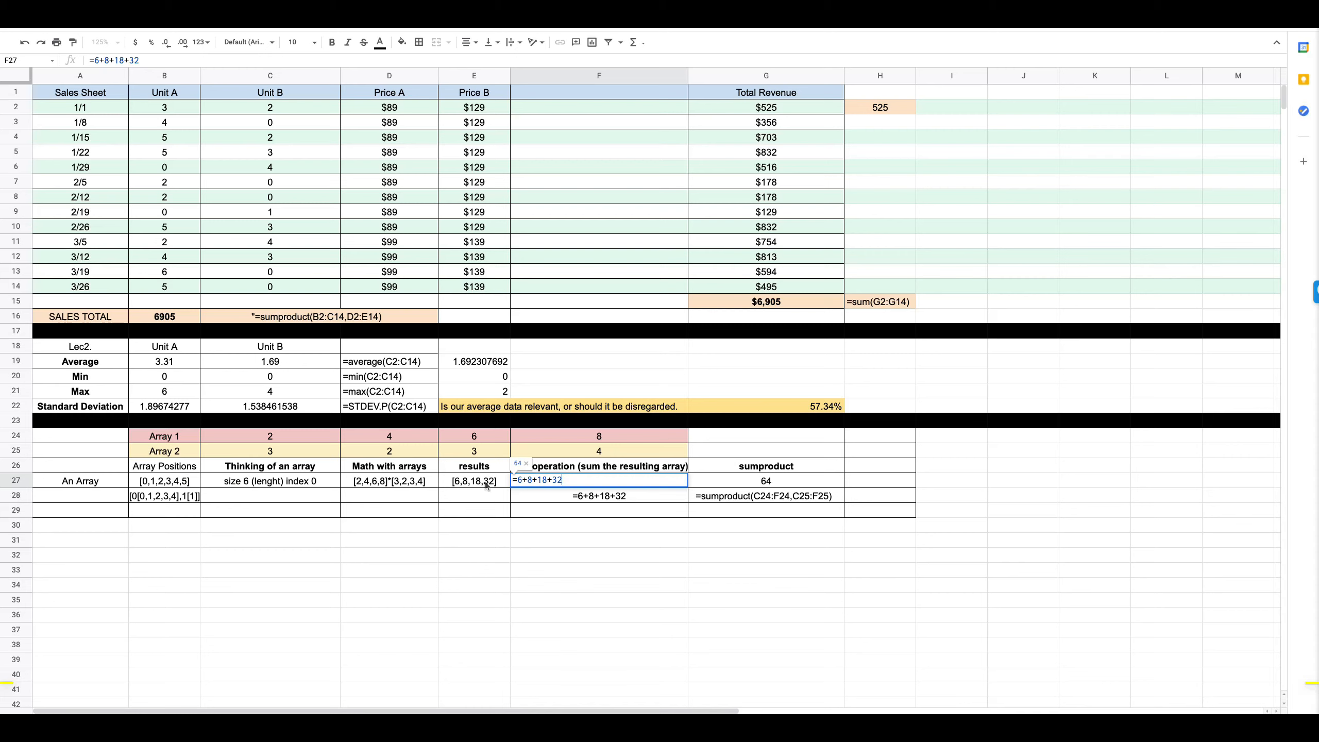
pyautogui.press('Return')
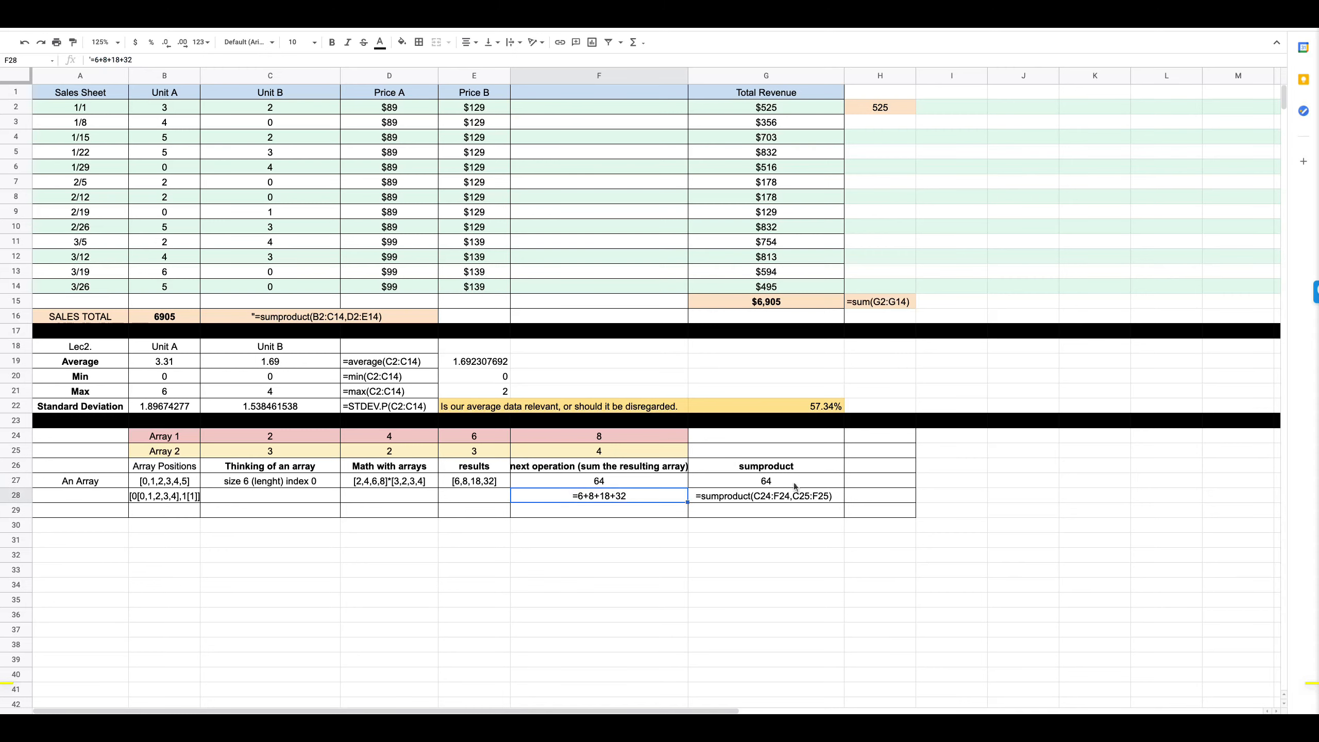
pyautogui.click(795, 487)
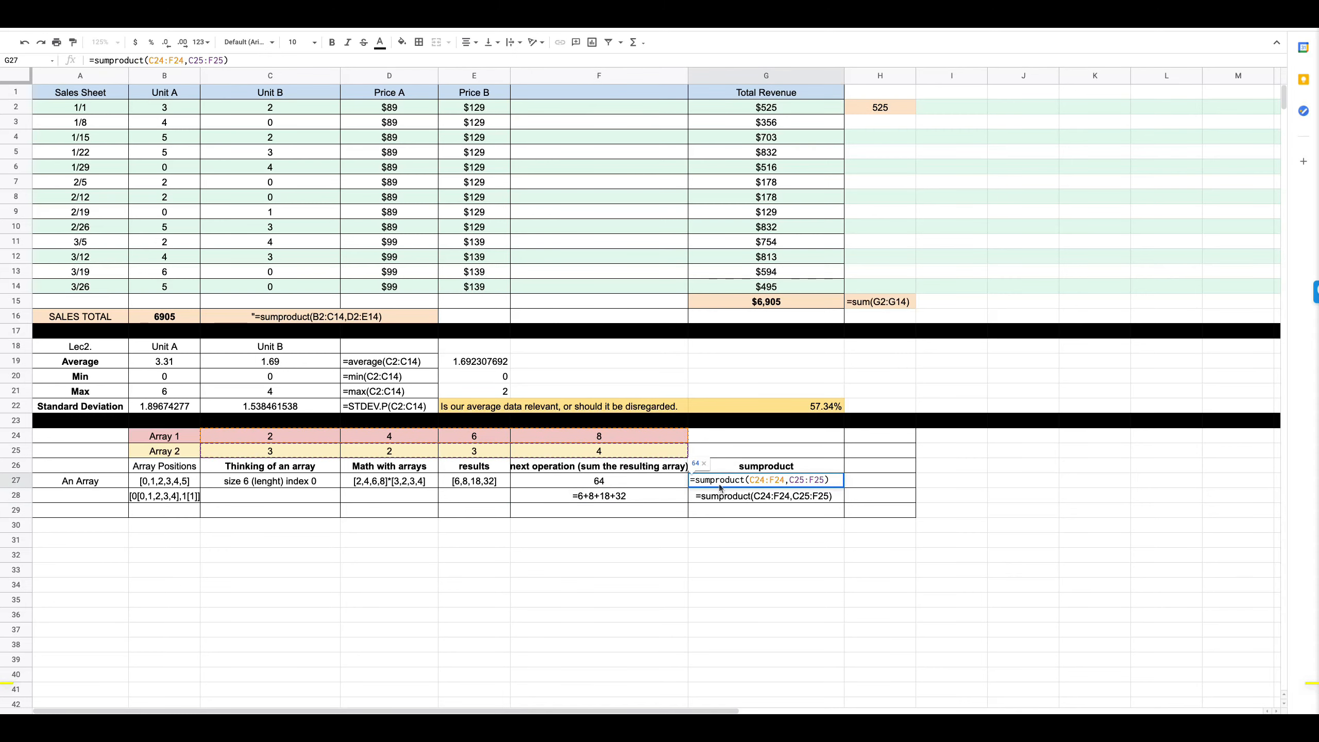
# Compare the manual sum formula in F27 with the SUMPRODUCT formula in G27, leaving both unedited
pyautogui.press('Down')
pyautogui.click(667, 485)
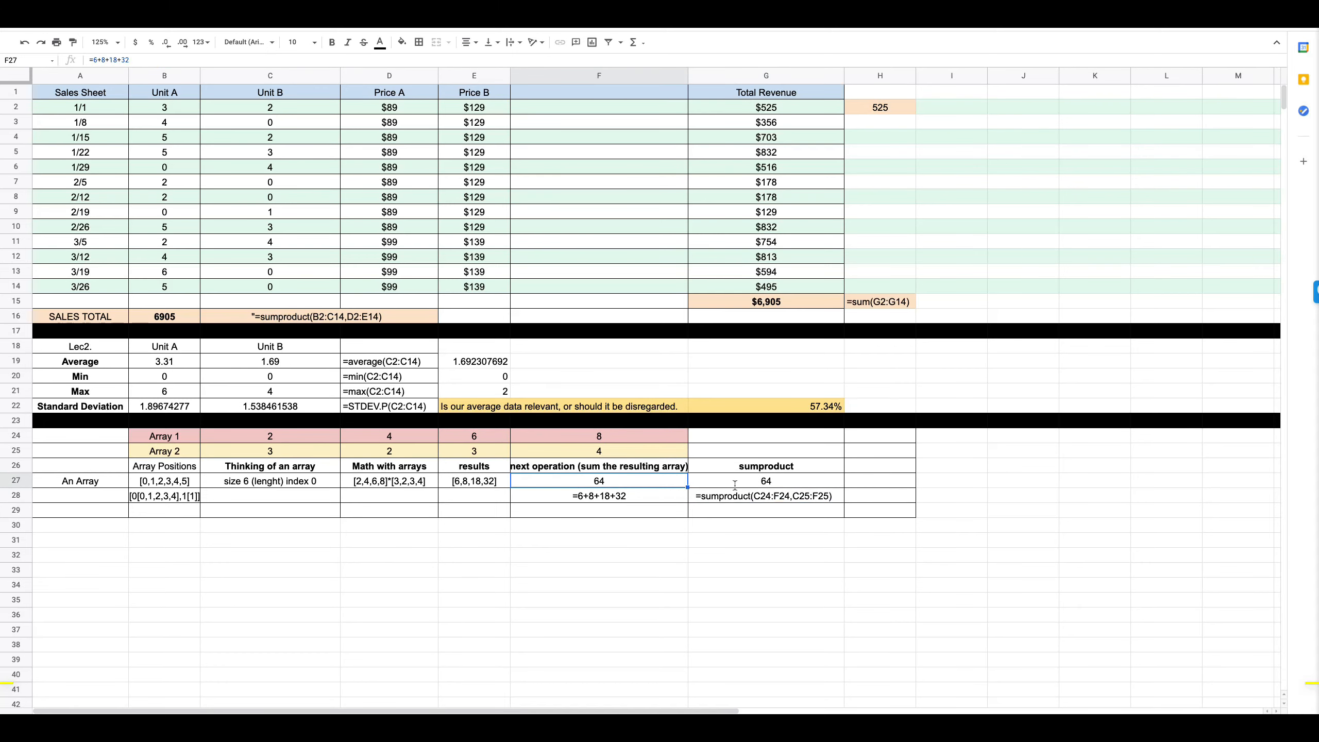
pyautogui.click(736, 486)
pyautogui.click(678, 487)
pyautogui.click(701, 483)
pyautogui.click(697, 484)
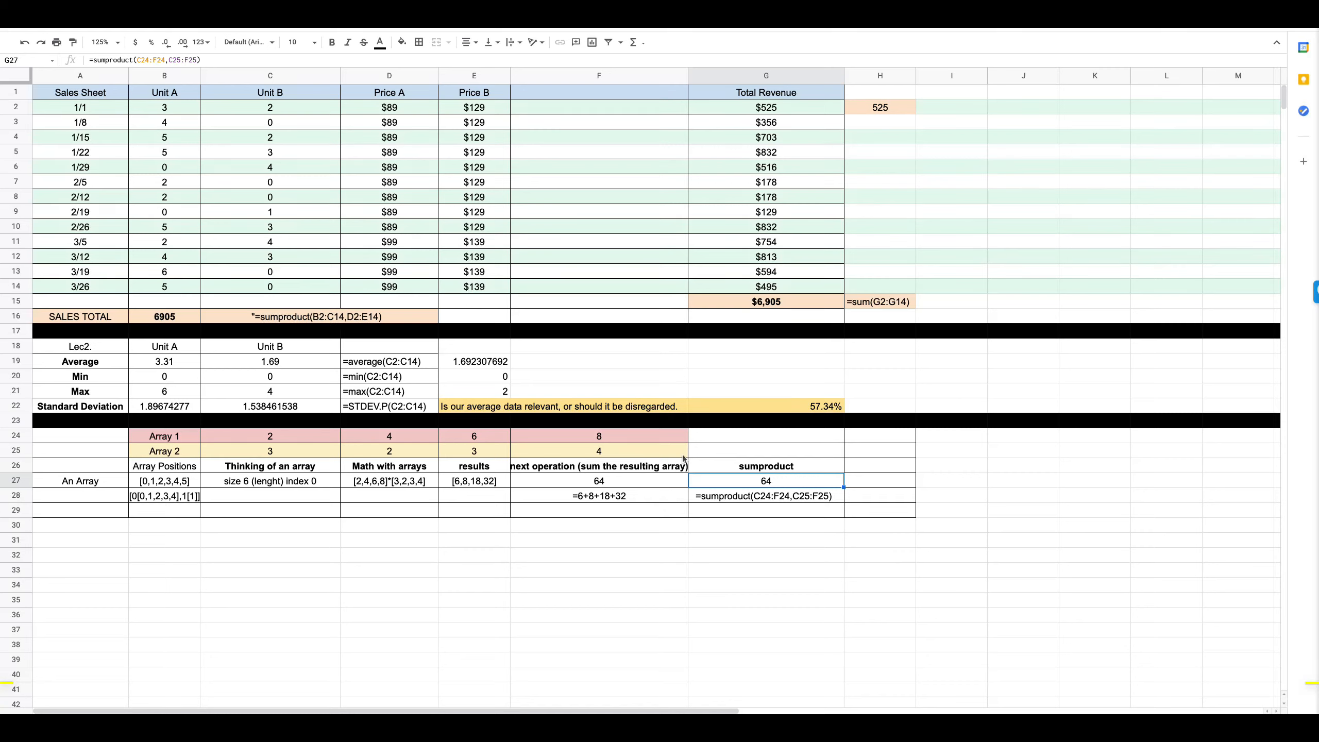
# Compare the unit array B2:C14 and the price array D2:E14 with the array math example from row 24 to row 28
pyautogui.moveTo(167, 107); pyautogui.dragTo(312, 288)
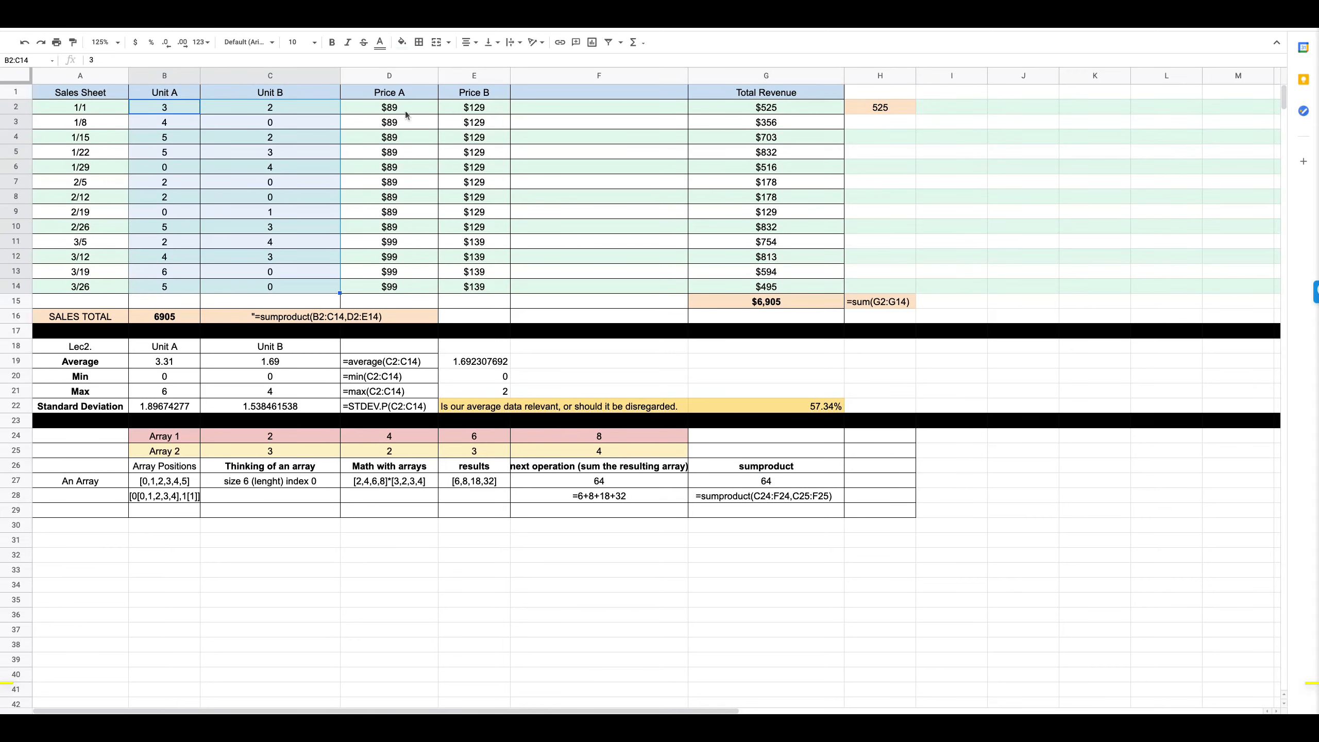
pyautogui.moveTo(403, 109); pyautogui.dragTo(461, 289)
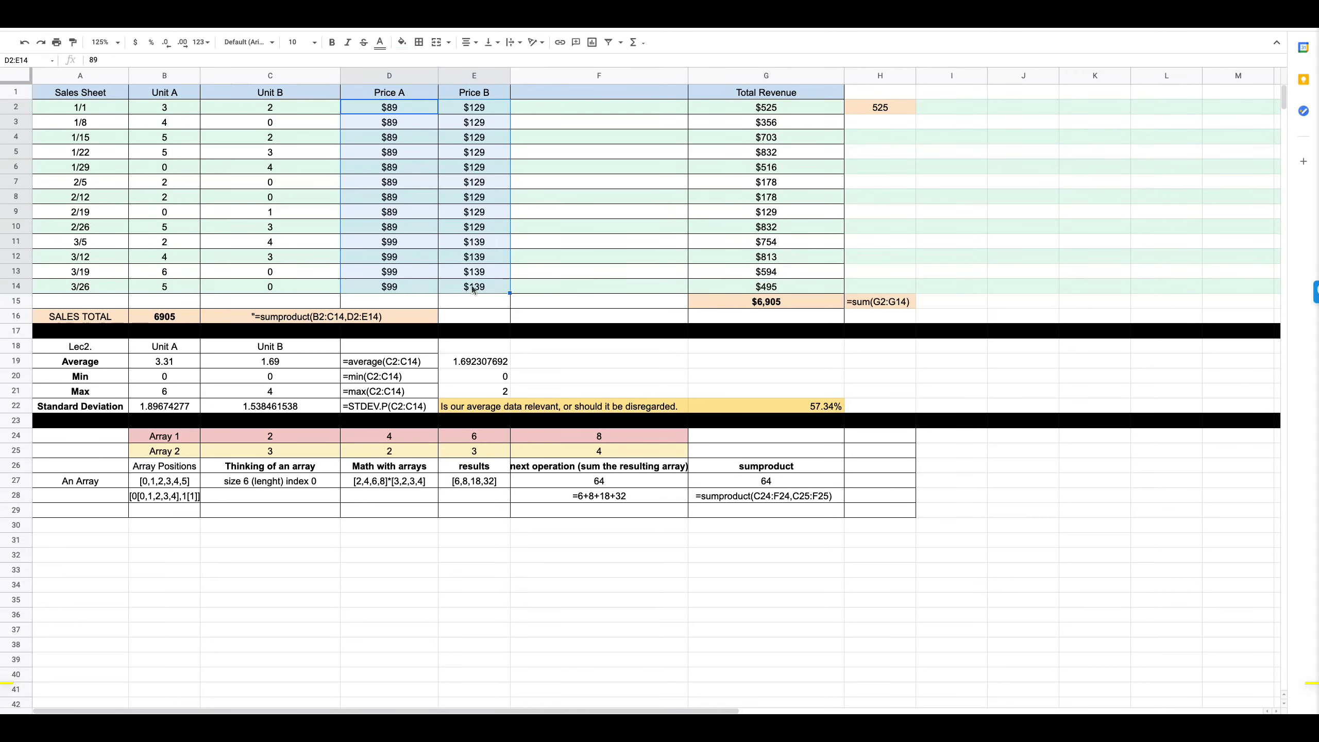
pyautogui.click(673, 276)
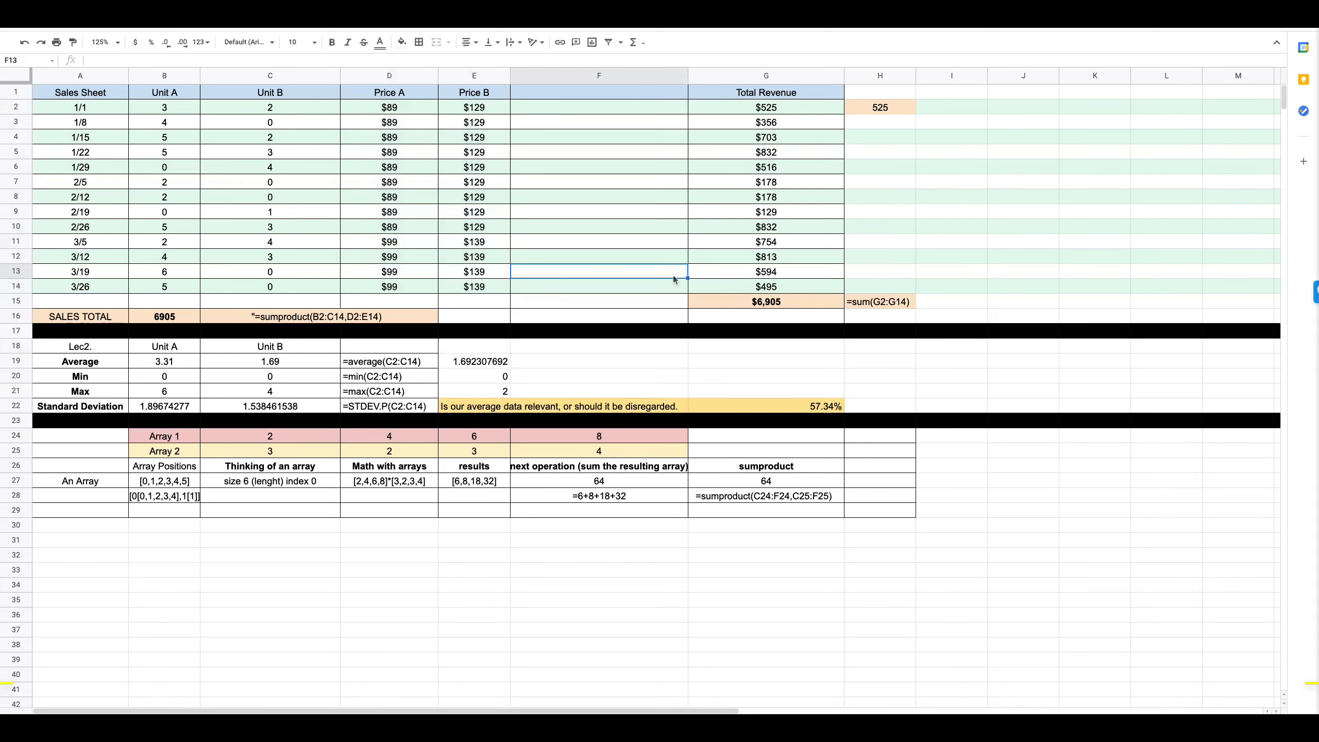
pyautogui.moveTo(149, 438); pyautogui.dragTo(809, 497)
pyautogui.click(964, 465)
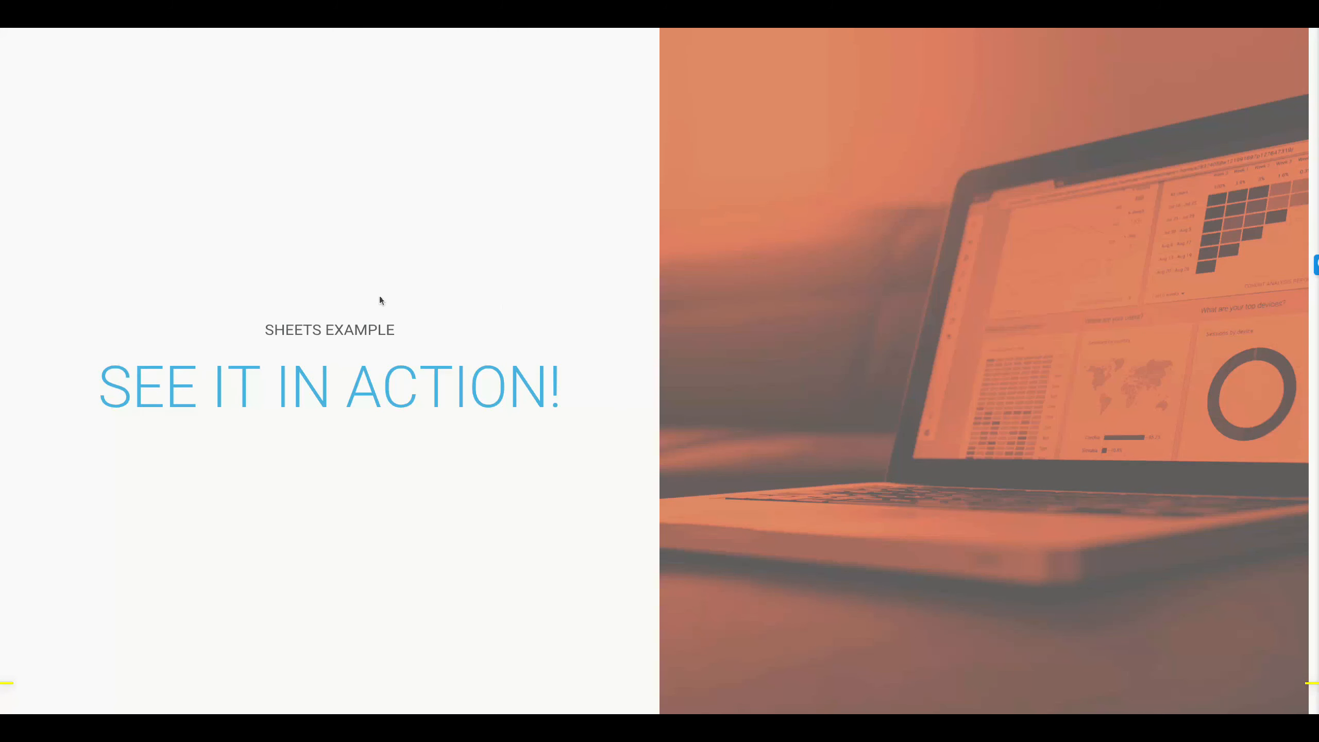
pyautogui.press('Right')
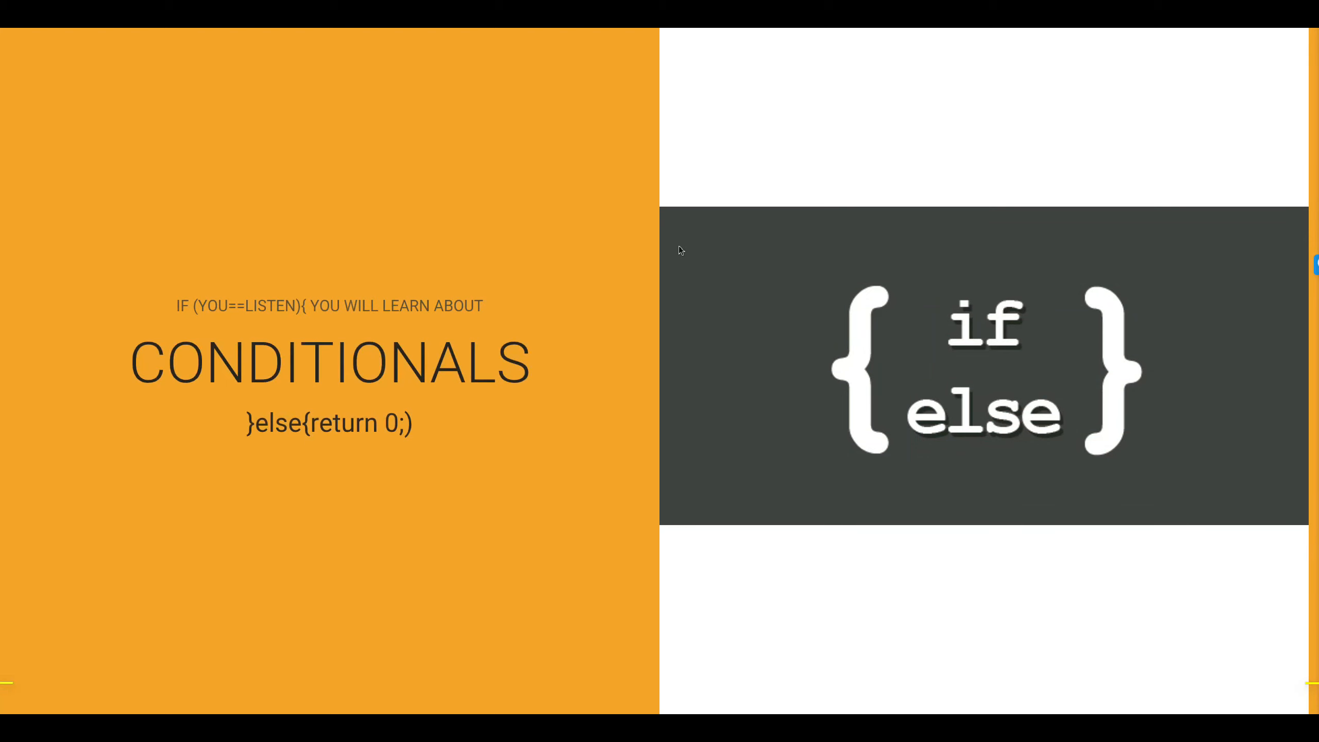
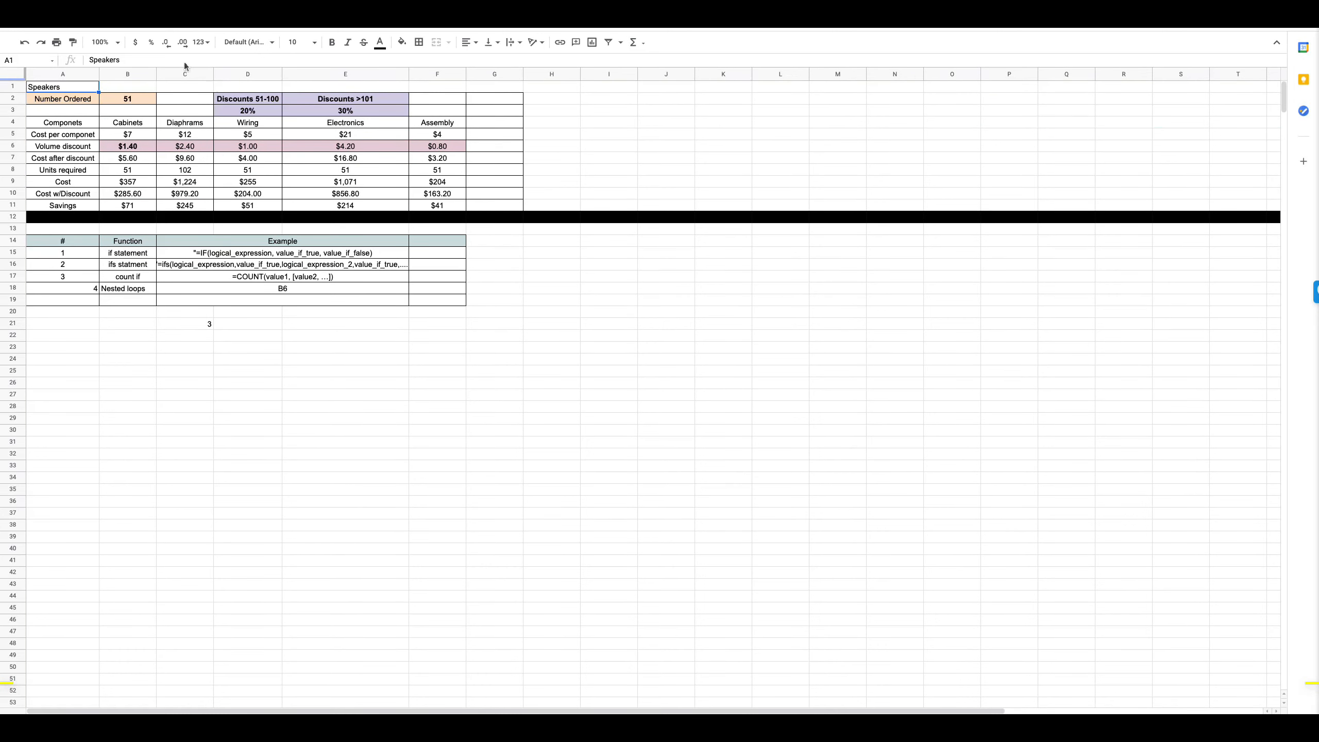
# Examine the Speakers table's Number Ordered label, its two discount tiers in row 2, and the row labels from Componets to Savings
pyautogui.click(119, 44)
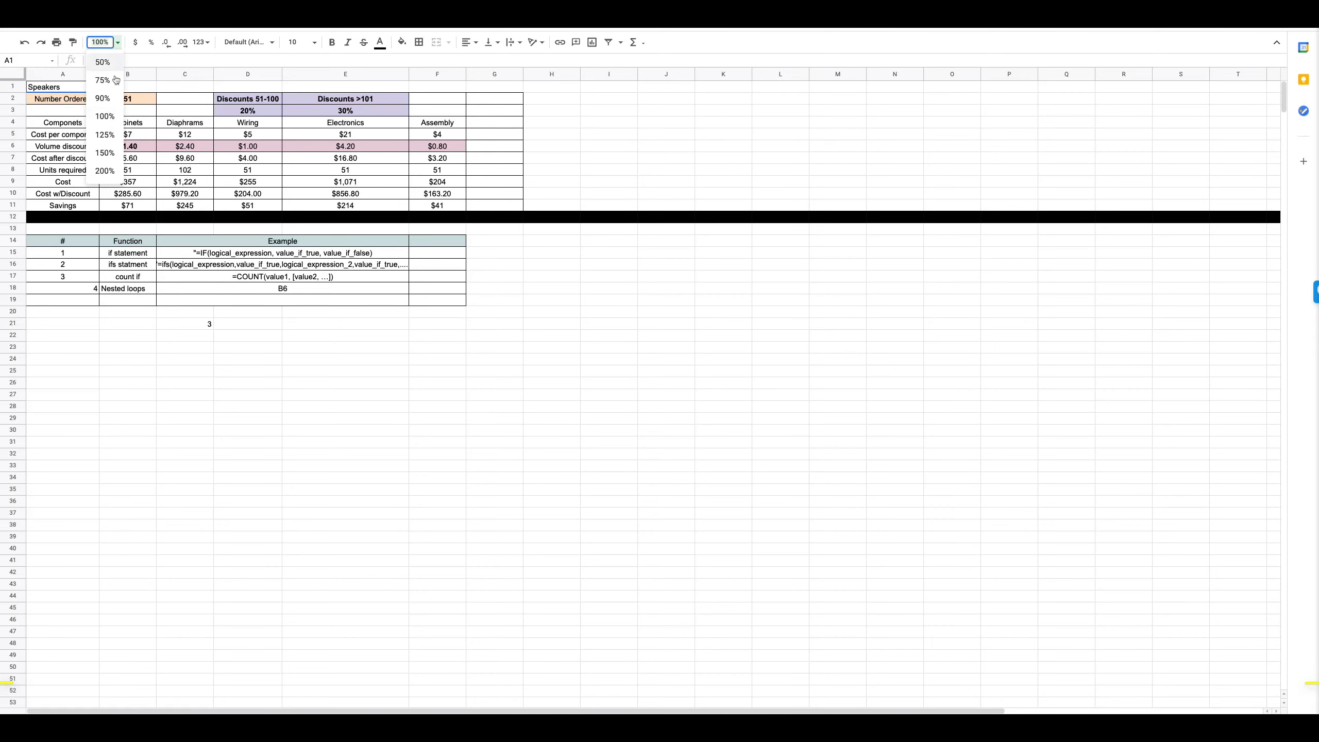
pyautogui.click(105, 134)
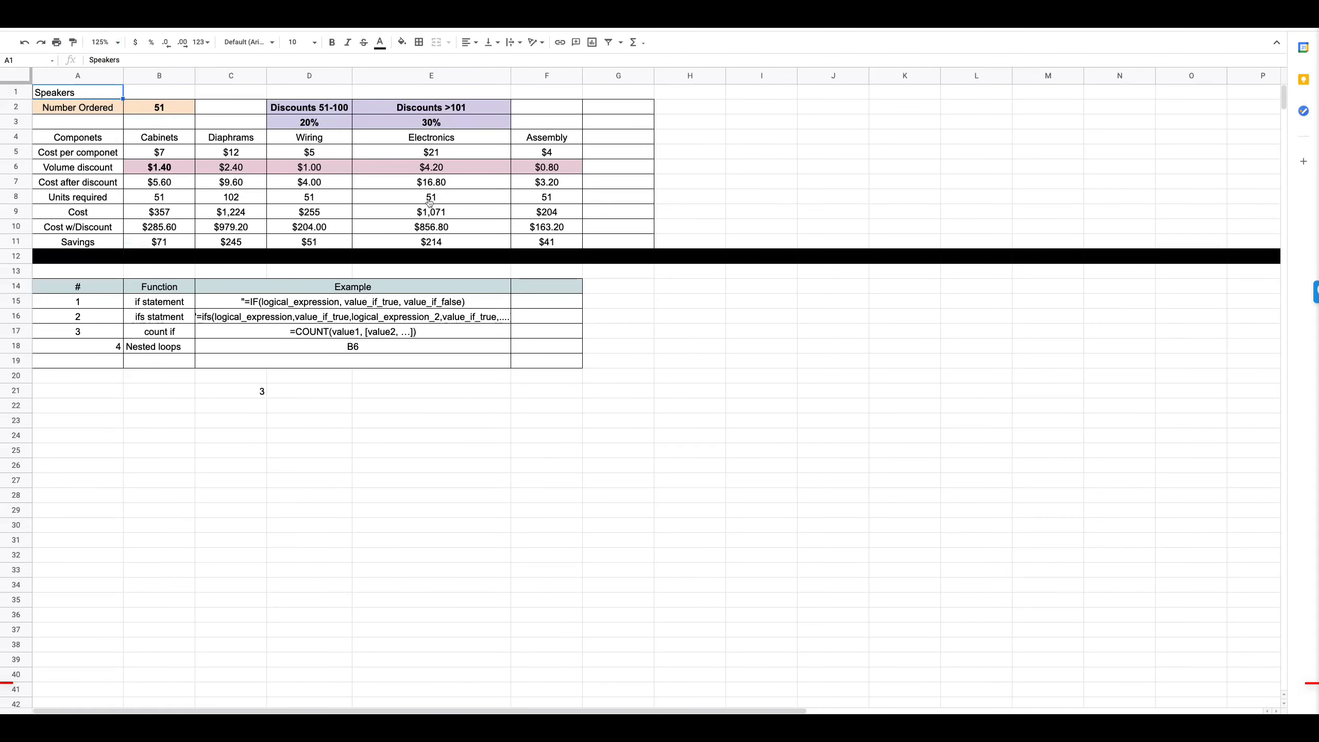
pyautogui.click(751, 306)
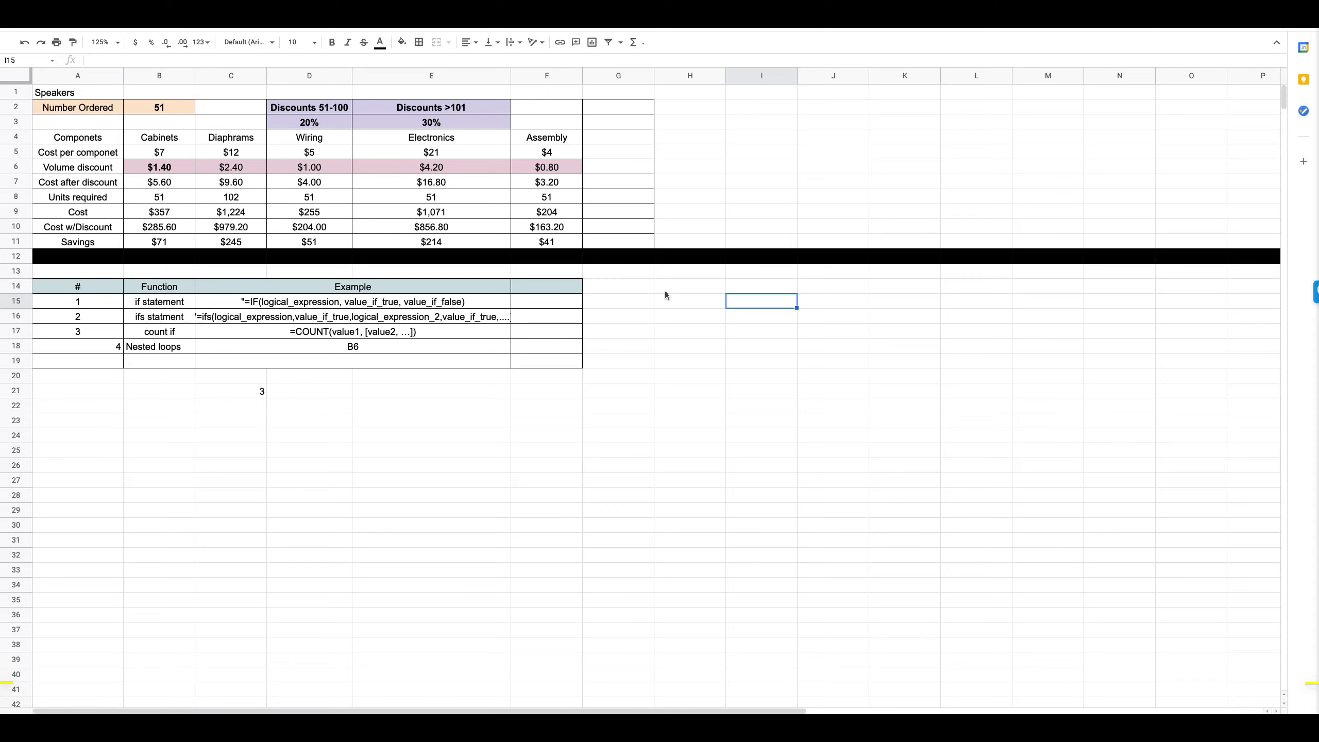
pyautogui.click(100, 96)
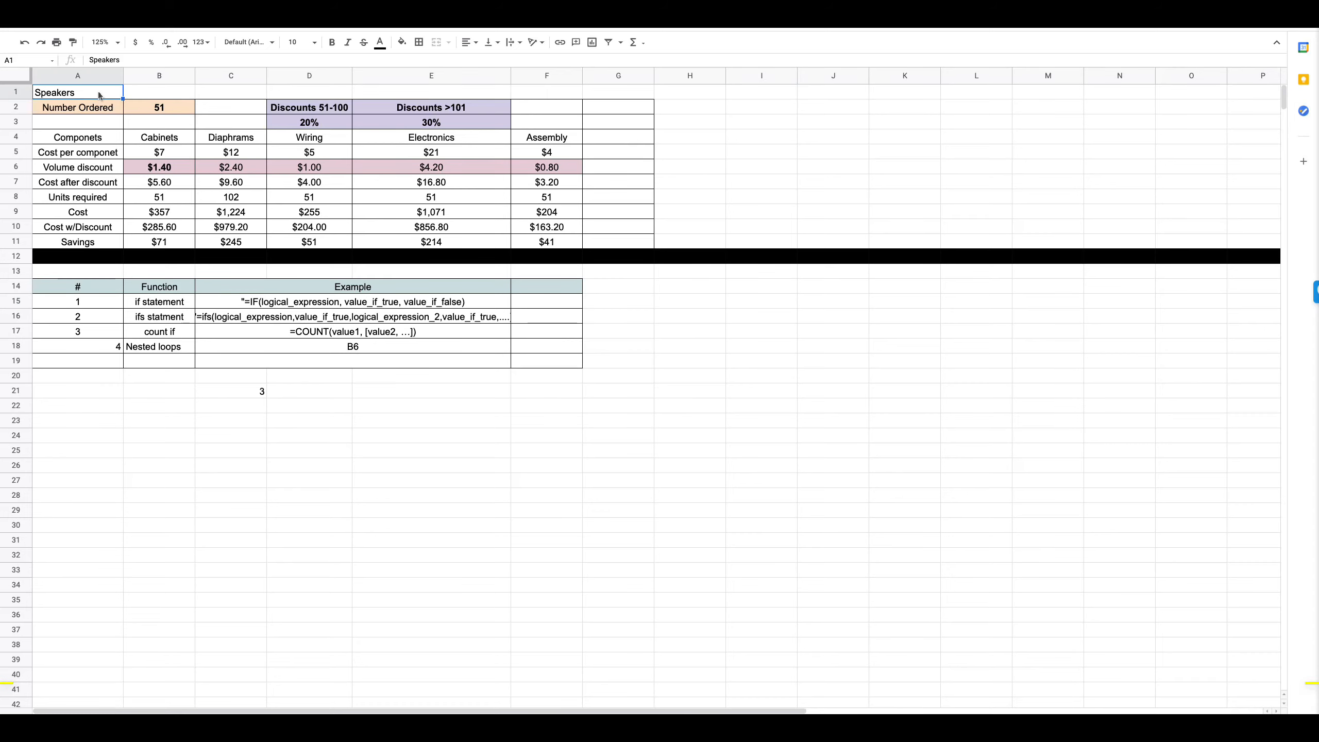
pyautogui.click(101, 108)
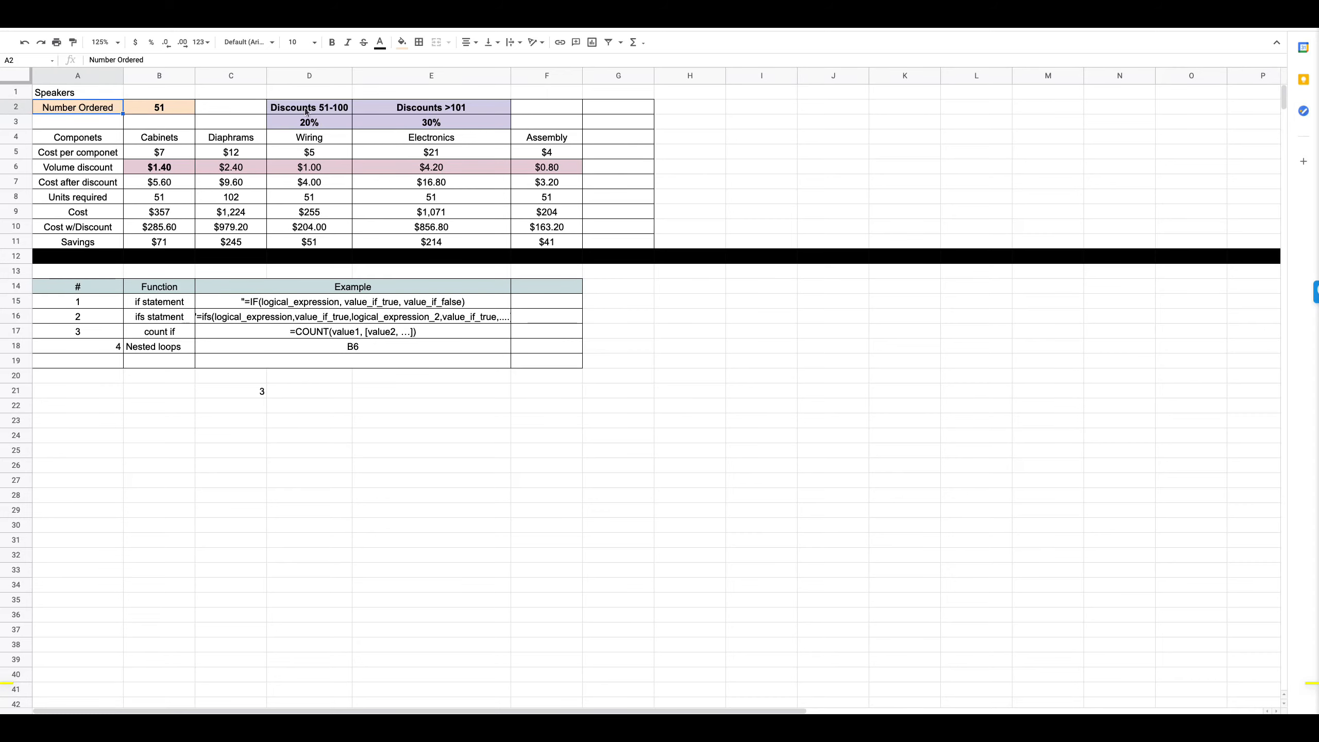
pyautogui.click(307, 112)
pyautogui.click(404, 110)
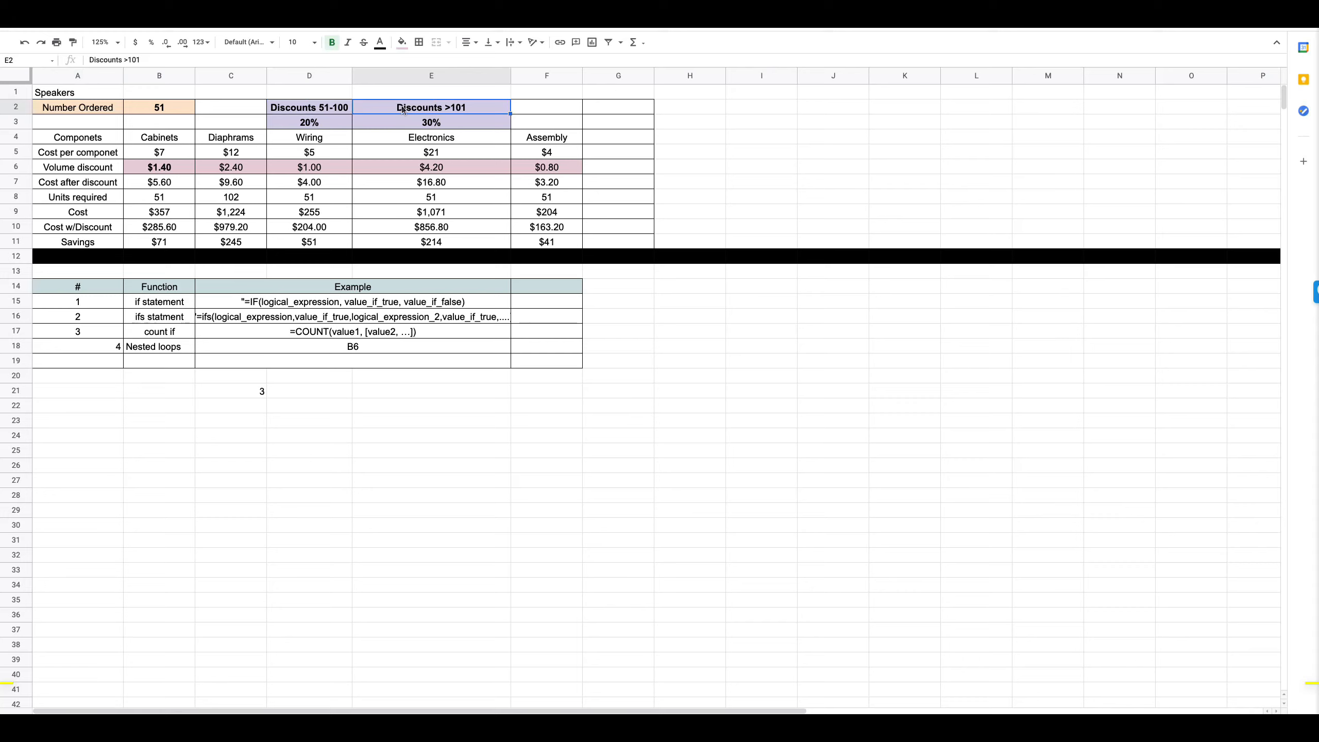
pyautogui.click(106, 137)
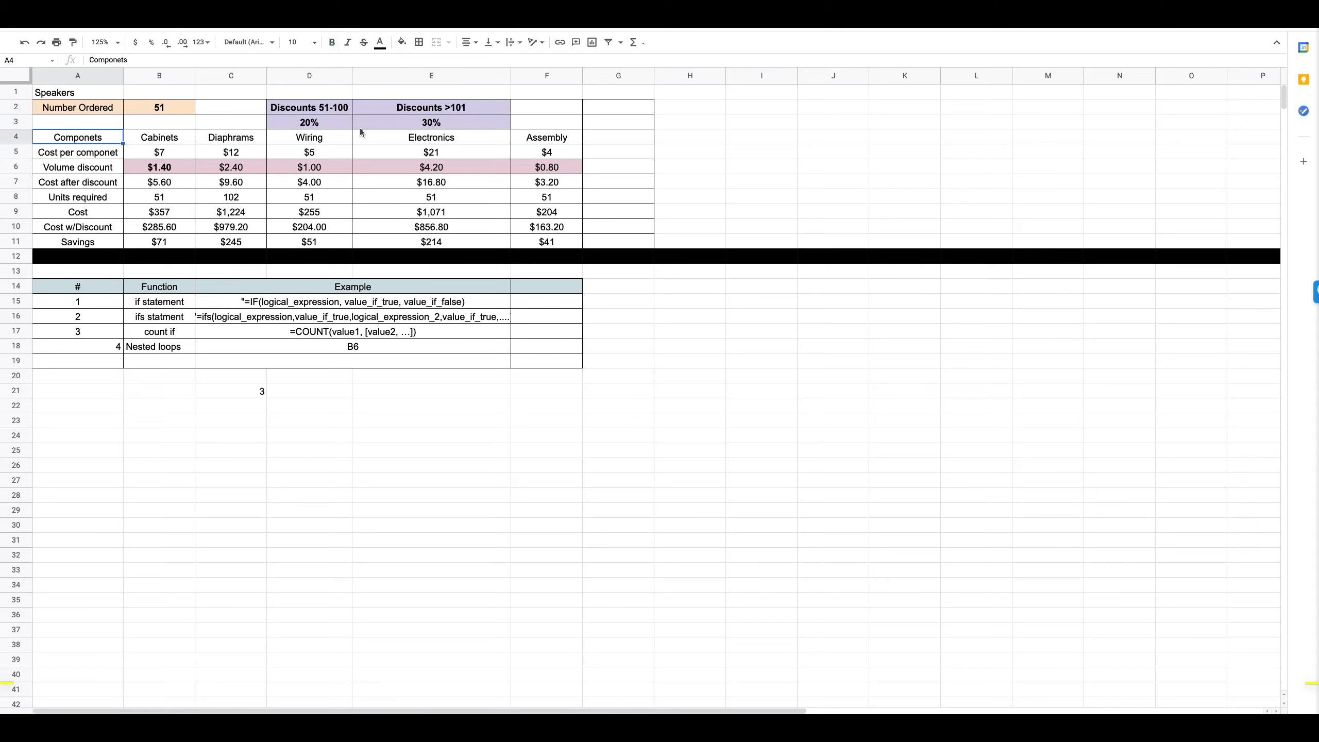
pyautogui.click(86, 241)
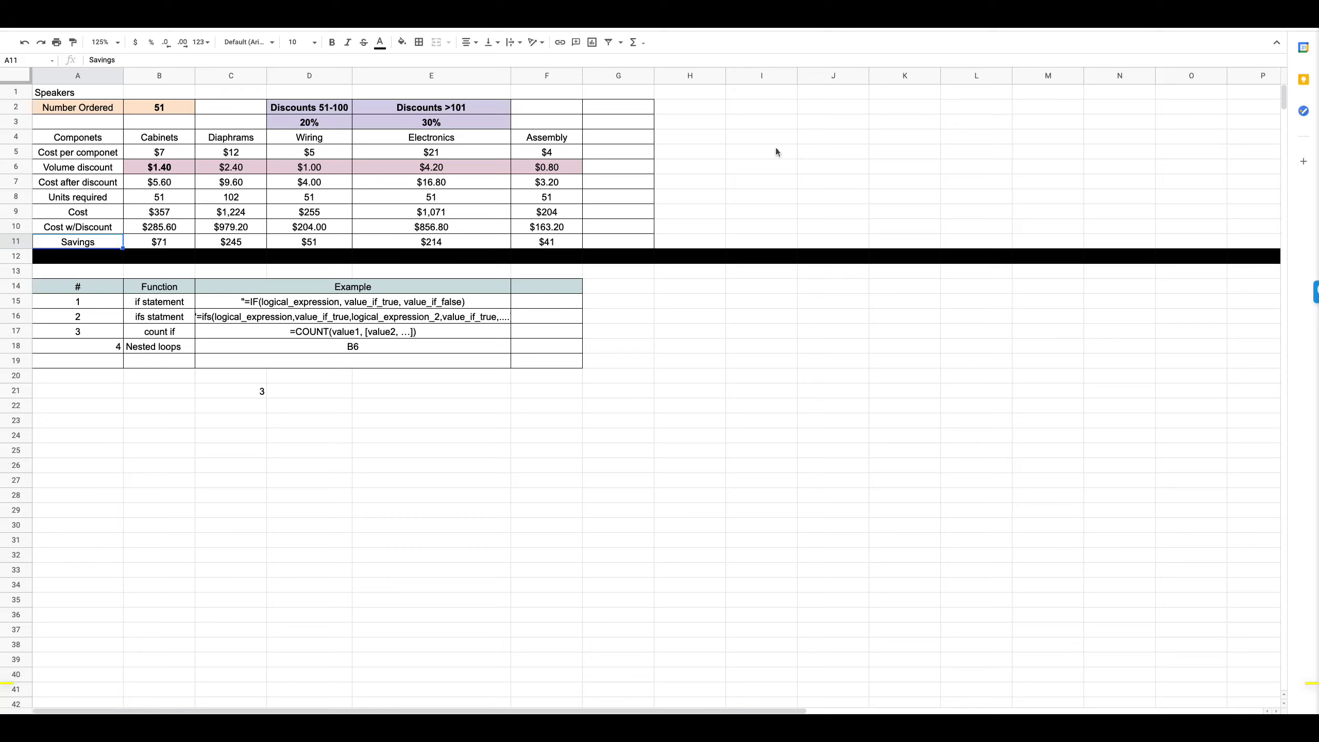
# Examine the Volume discount row across A6:G6 and the Discounts 51-100 tier in D2:D3
pyautogui.moveTo(87, 171); pyautogui.dragTo(602, 168)
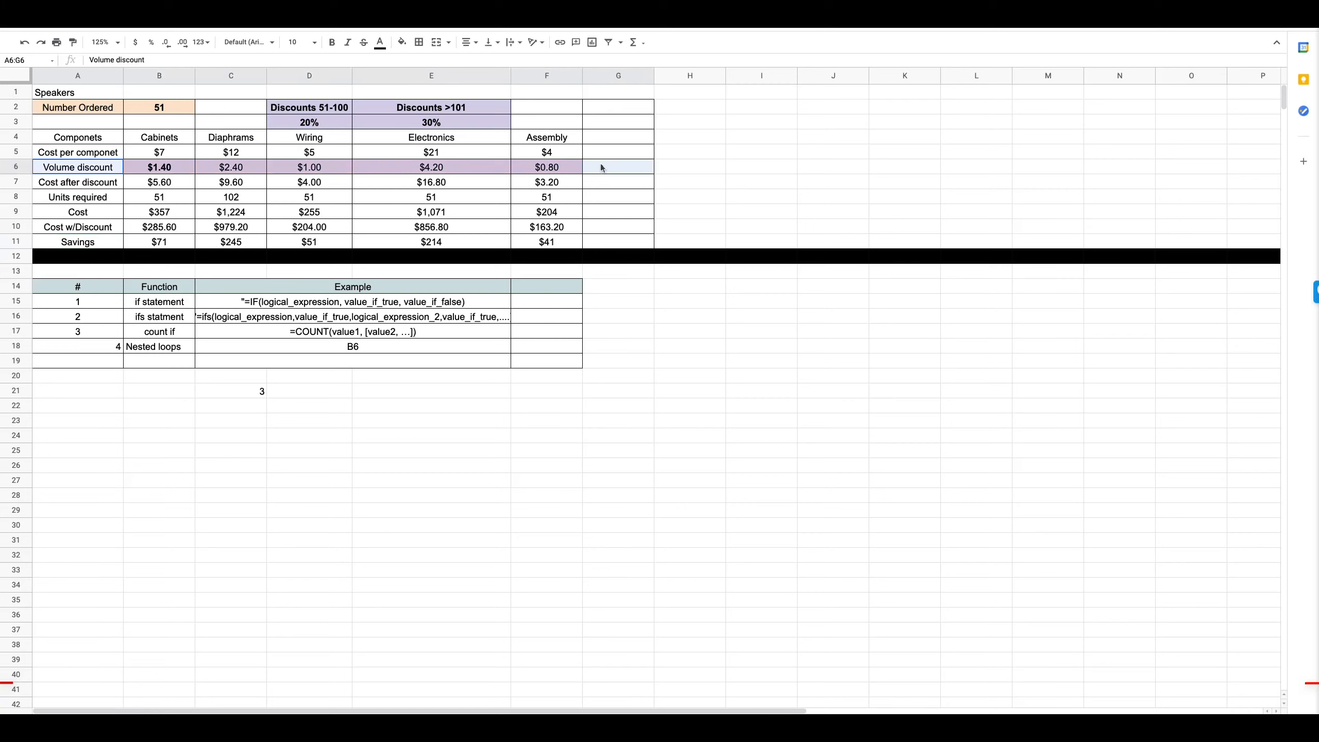
pyautogui.click(762, 167)
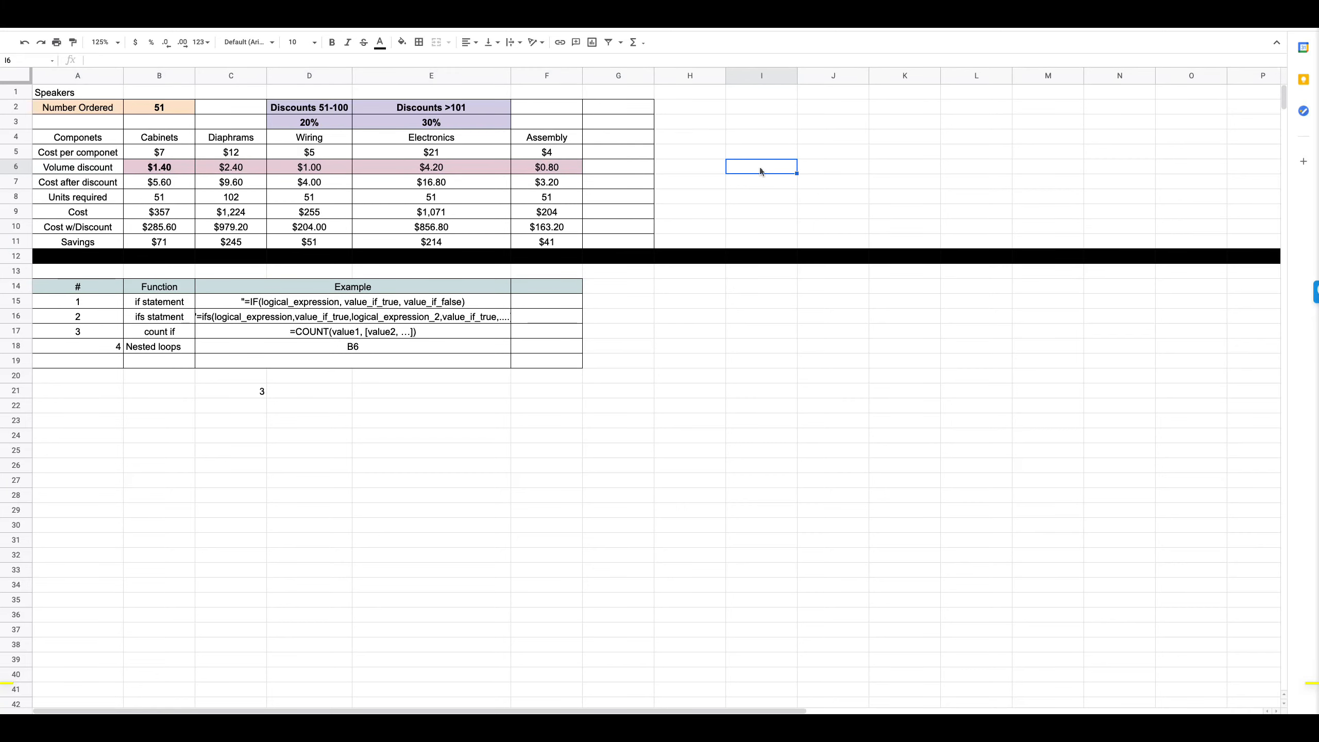
pyautogui.click(327, 112)
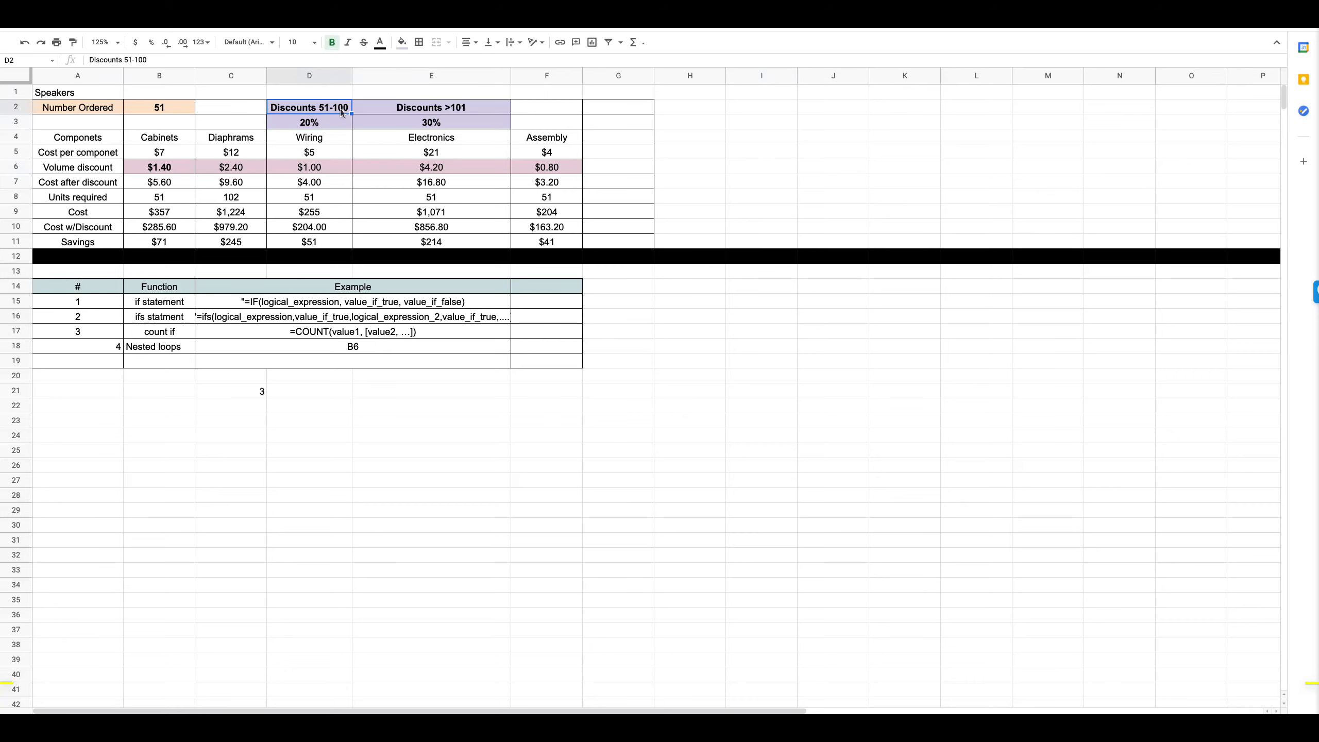
pyautogui.click(336, 125)
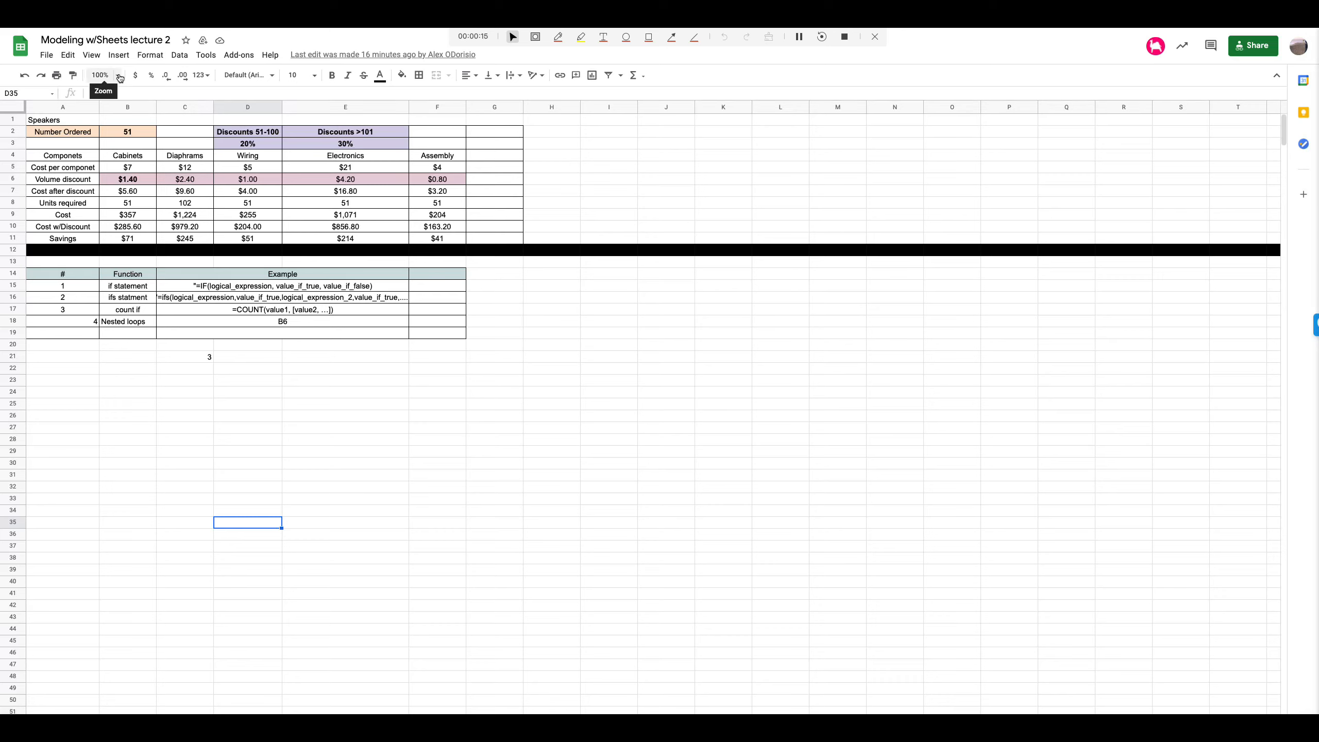
# Compare the discount percentages in D3 and E3 for the 51-100 and >101 order tiers
pyautogui.click(117, 75)
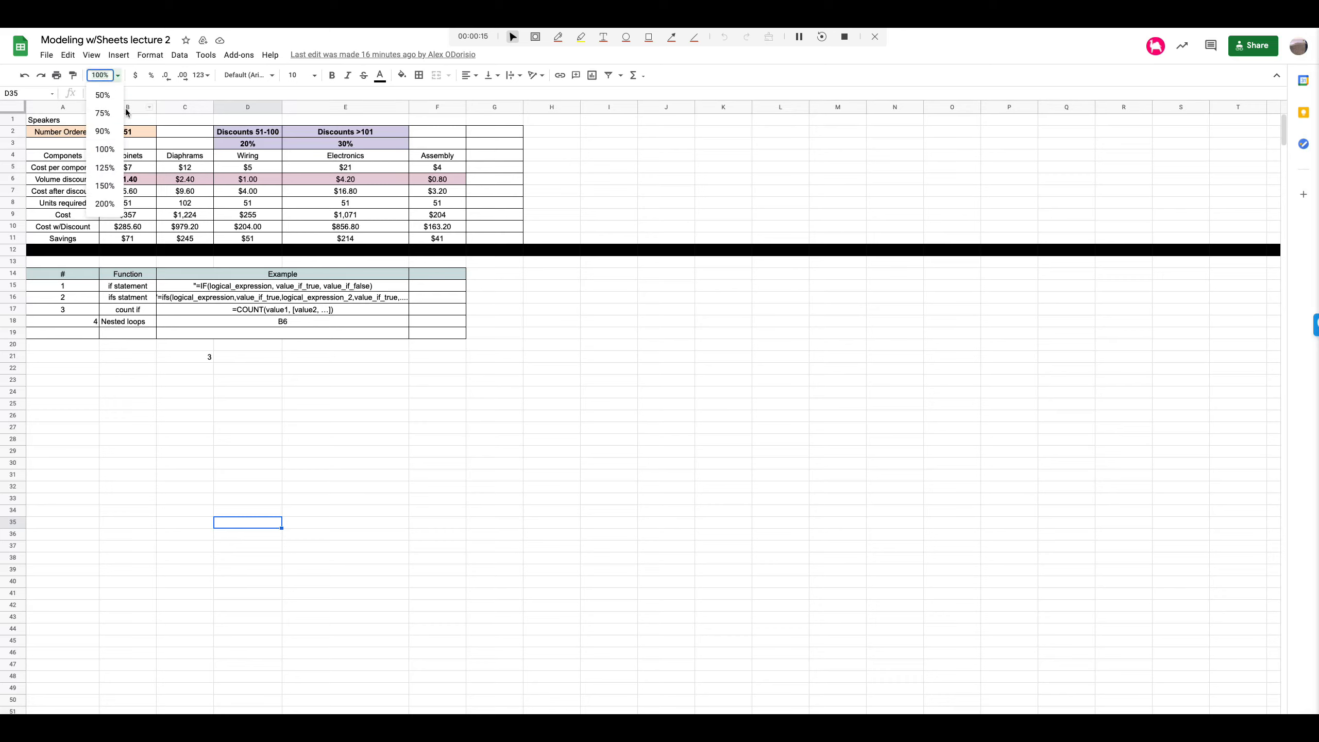
pyautogui.click(106, 170)
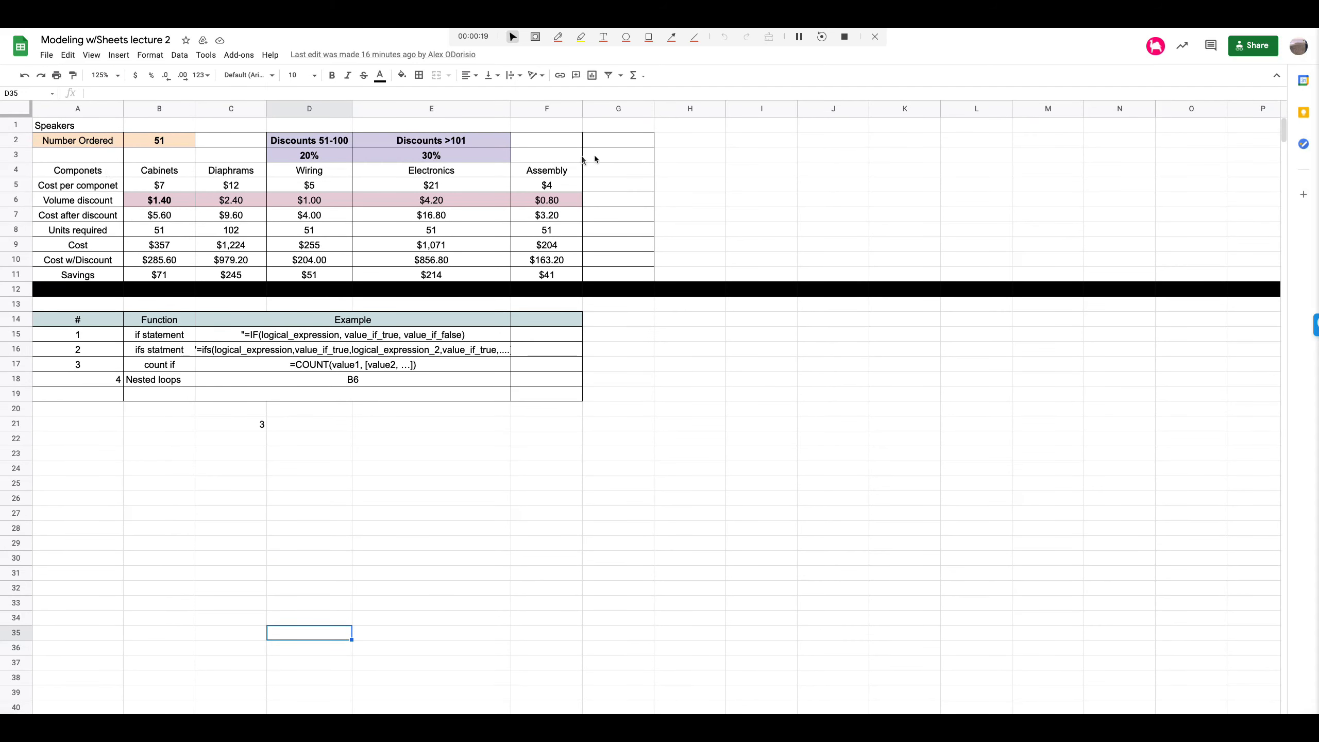
pyautogui.click(457, 159)
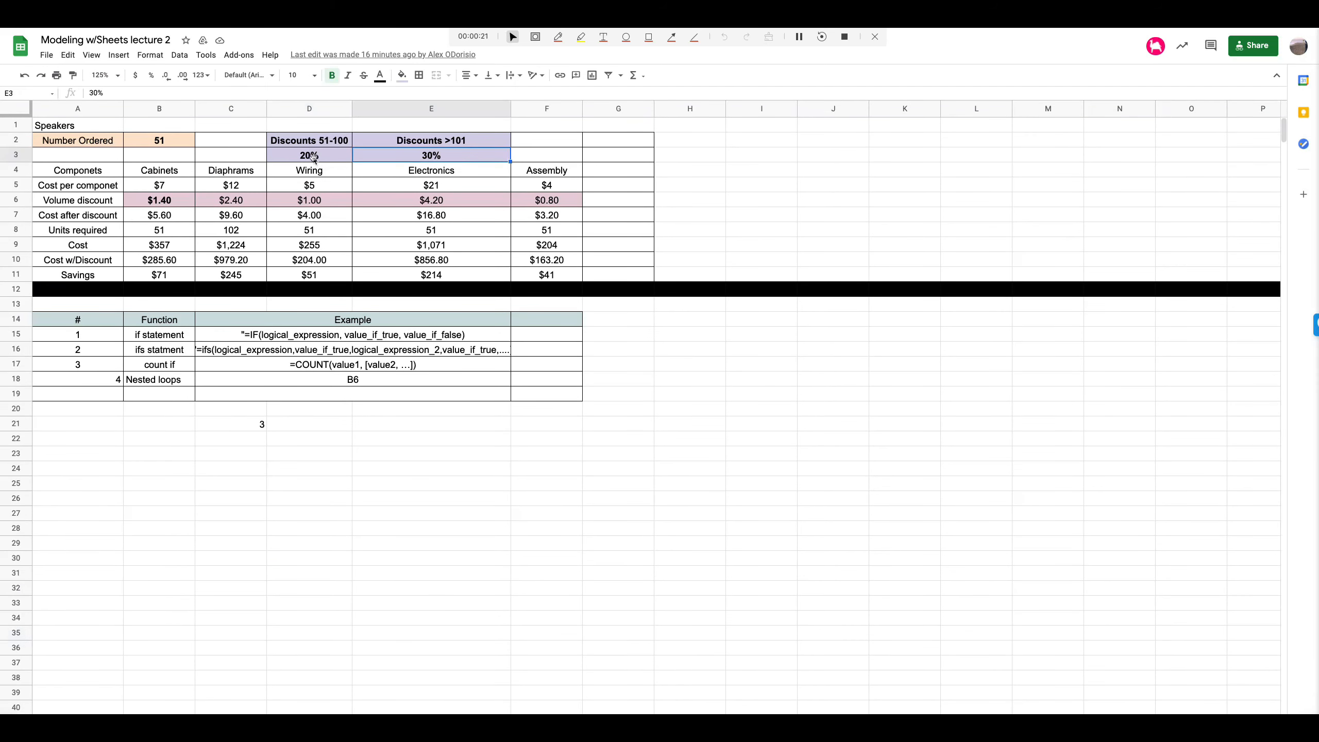
pyautogui.click(314, 159)
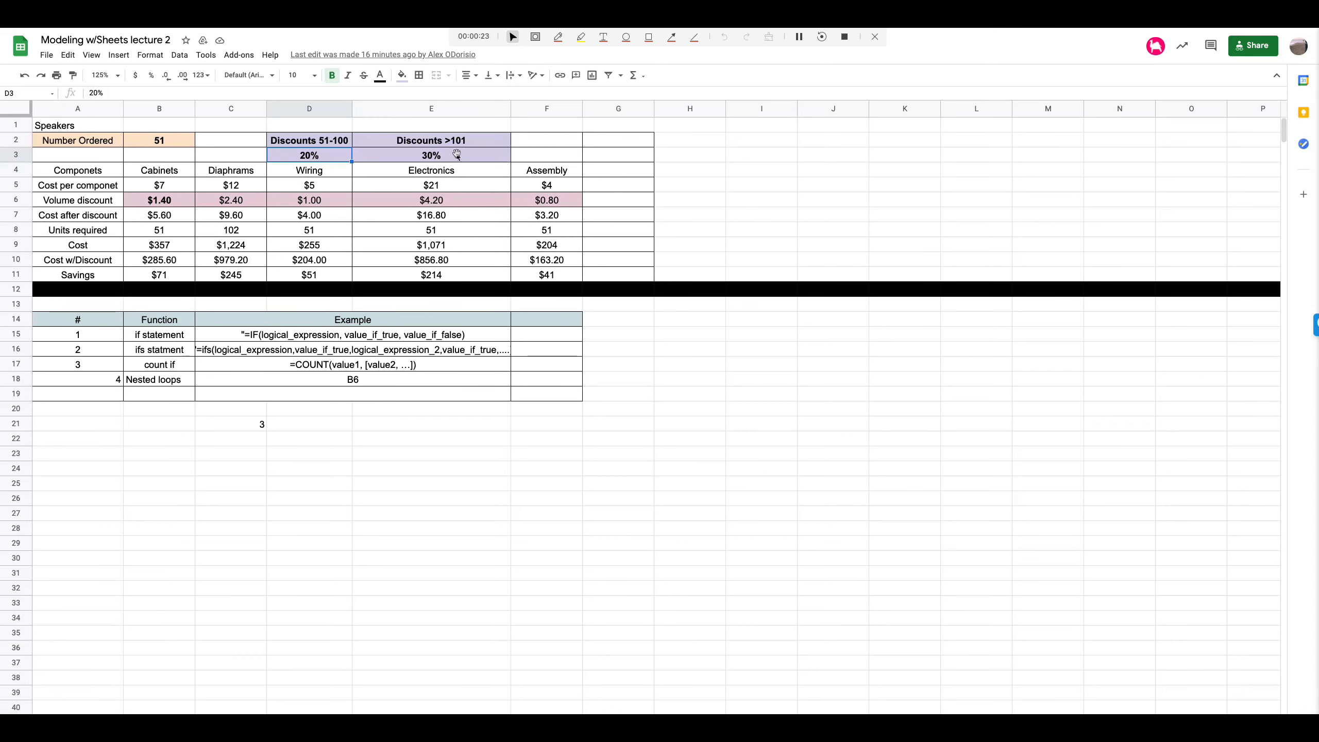
pyautogui.click(457, 156)
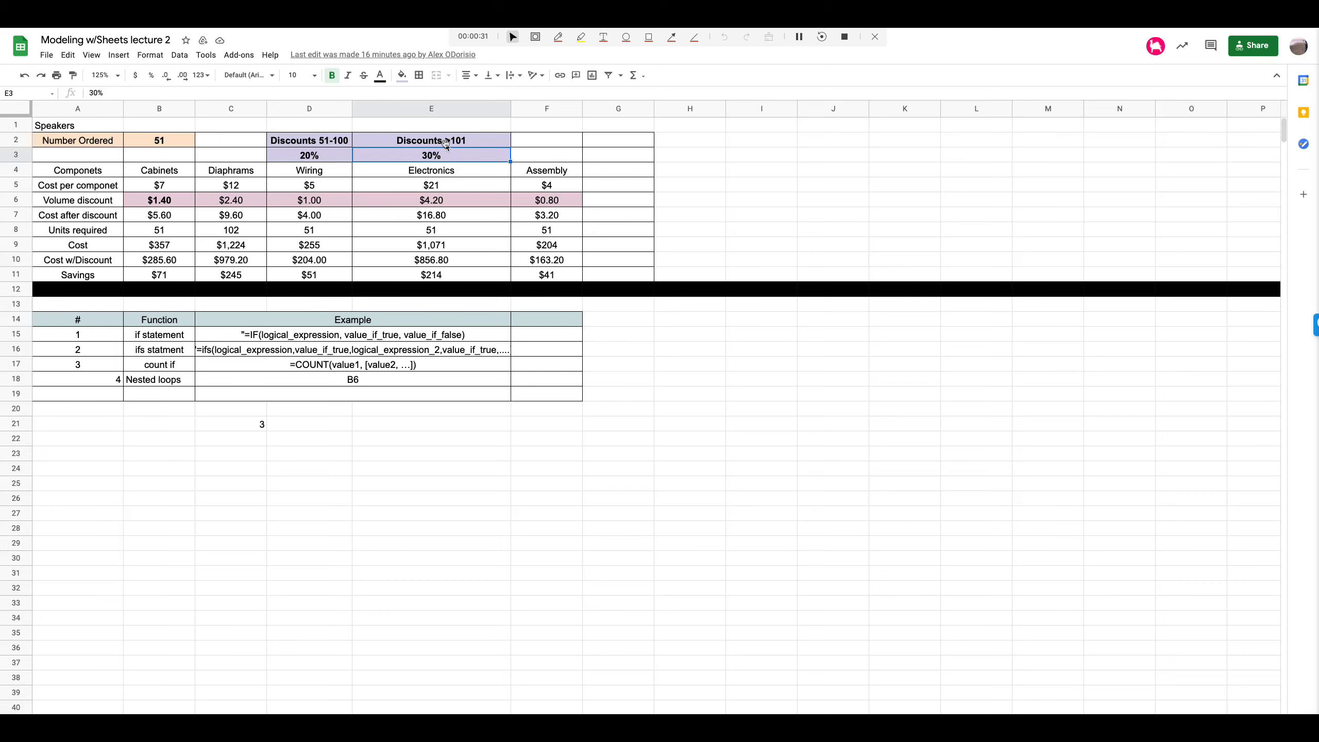
# Relate the Number Ordered in B2 to the Units required across B8:F8, including the Diaphrams quantity in C8
pyautogui.click(152, 142)
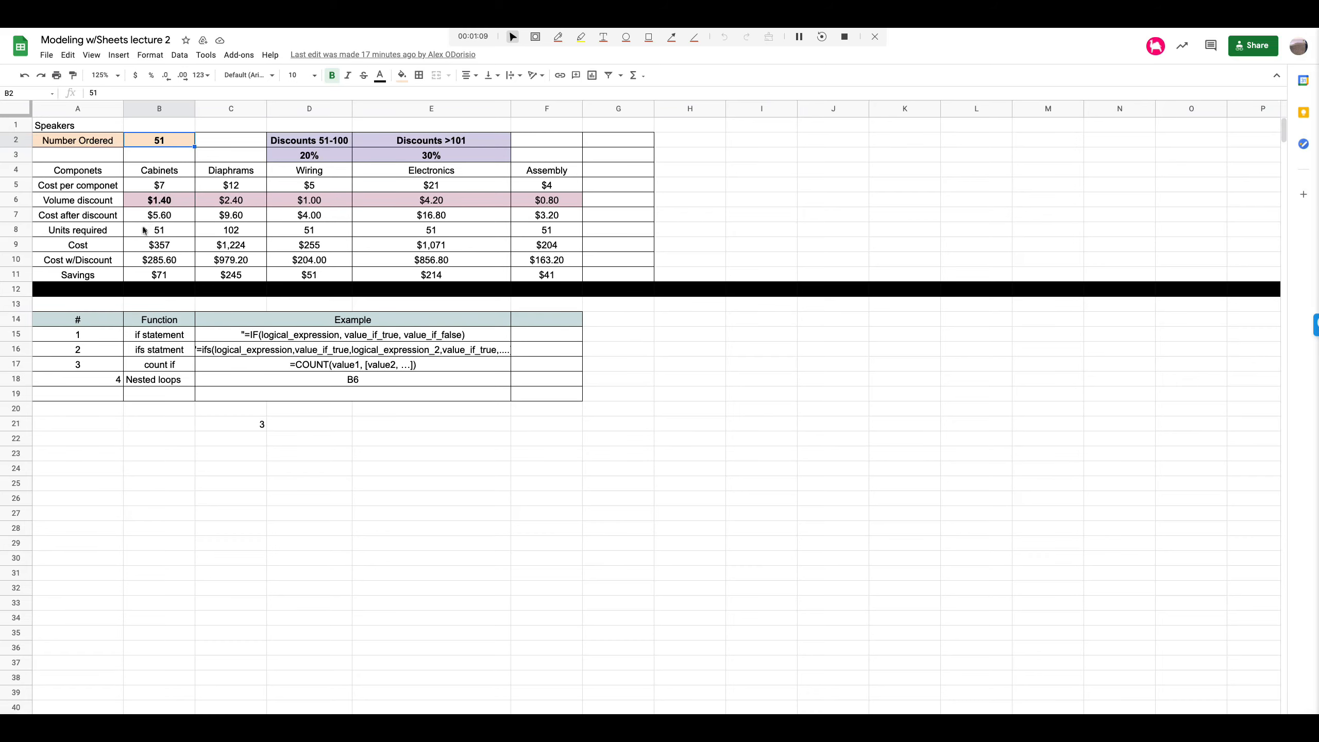
pyautogui.moveTo(144, 233); pyautogui.dragTo(519, 233)
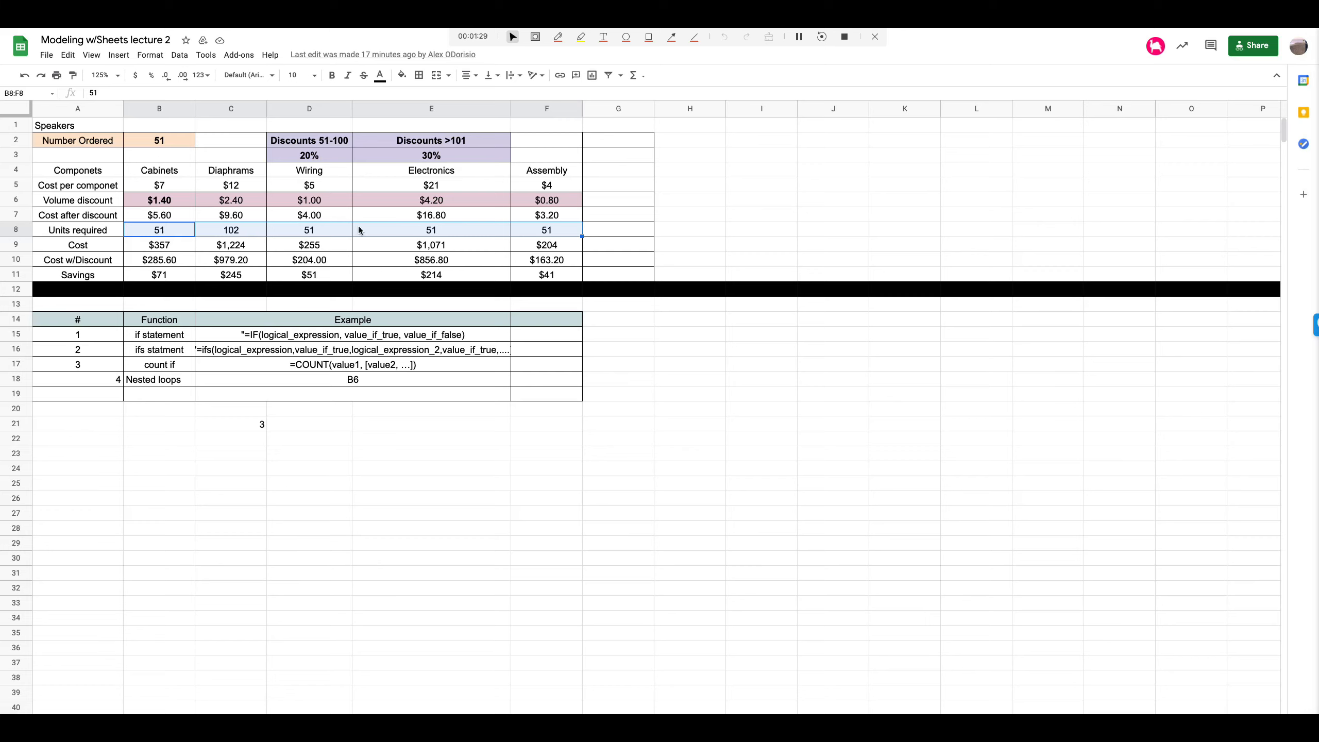
pyautogui.click(249, 230)
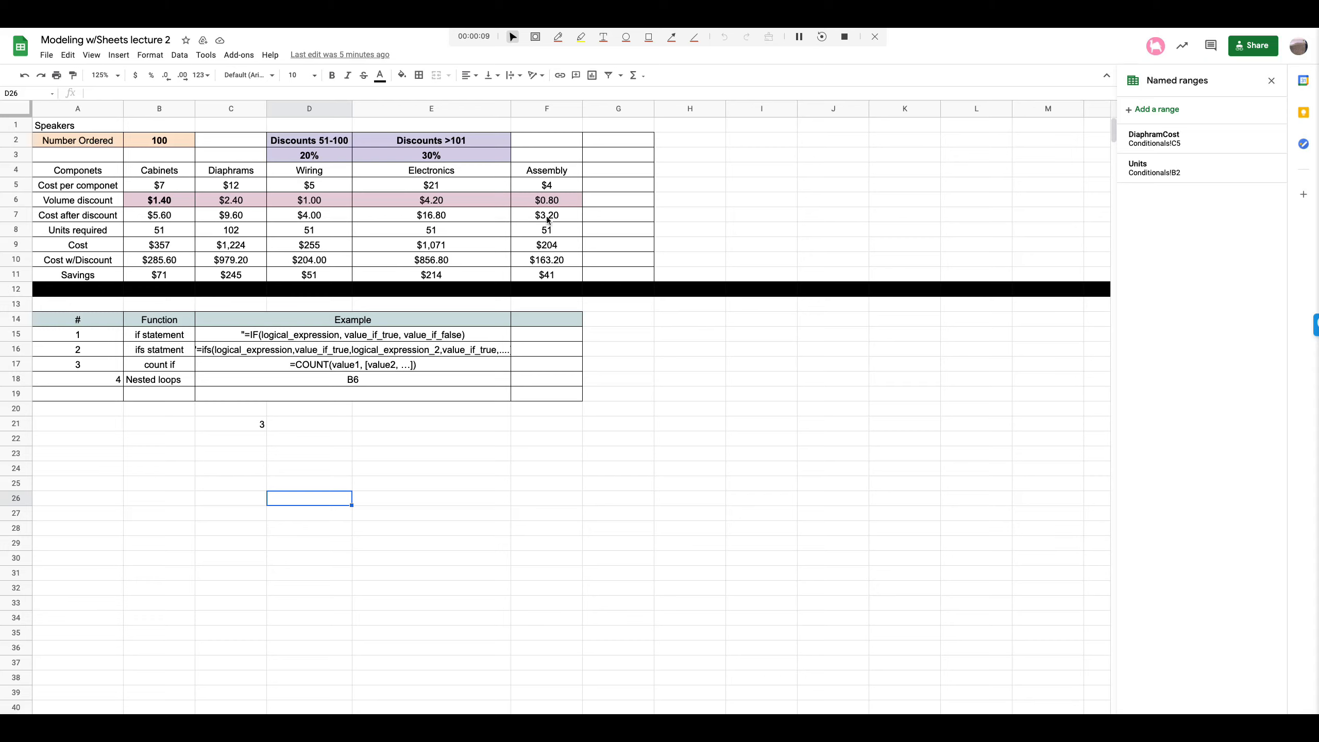
# Examine the full IFS formula behind the Cabinets volume discount in B6, leaving it unedited
pyautogui.click(165, 203)
pyautogui.doubleClick(166, 202)
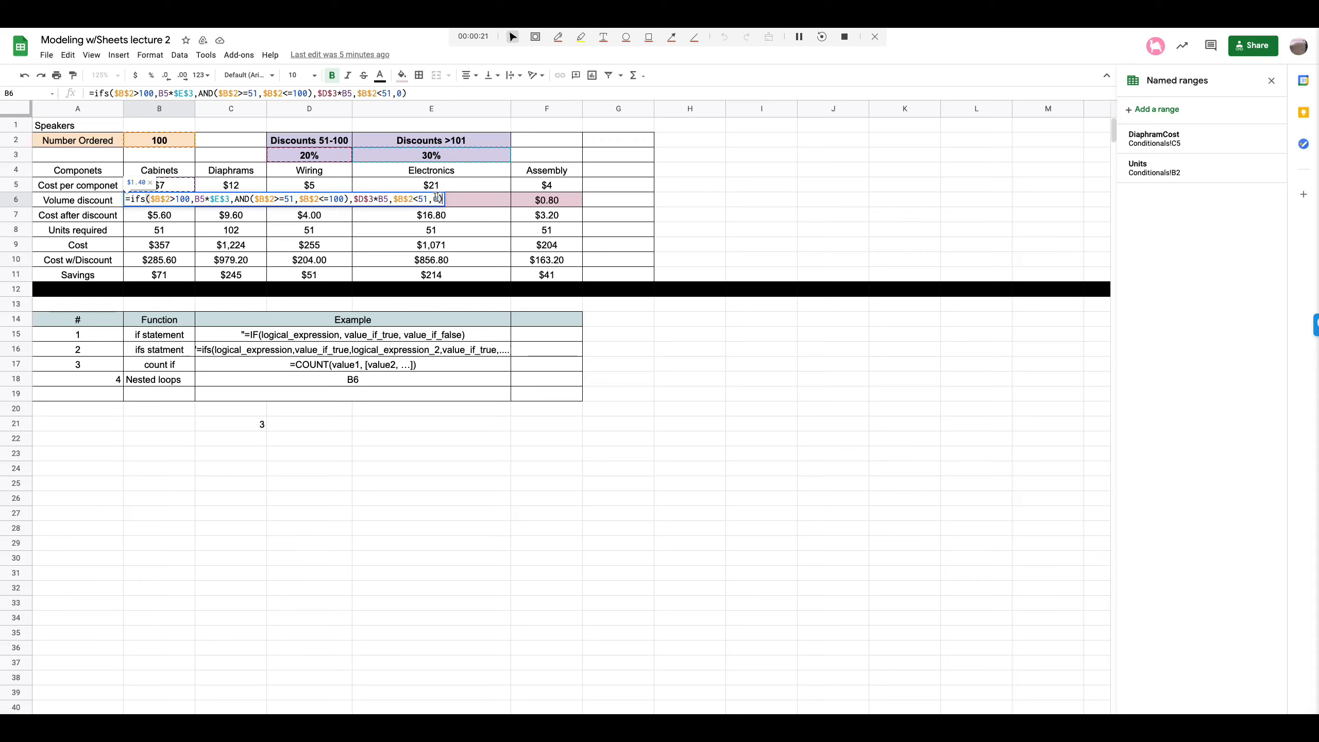
pyautogui.moveTo(441, 198); pyautogui.dragTo(116, 200)
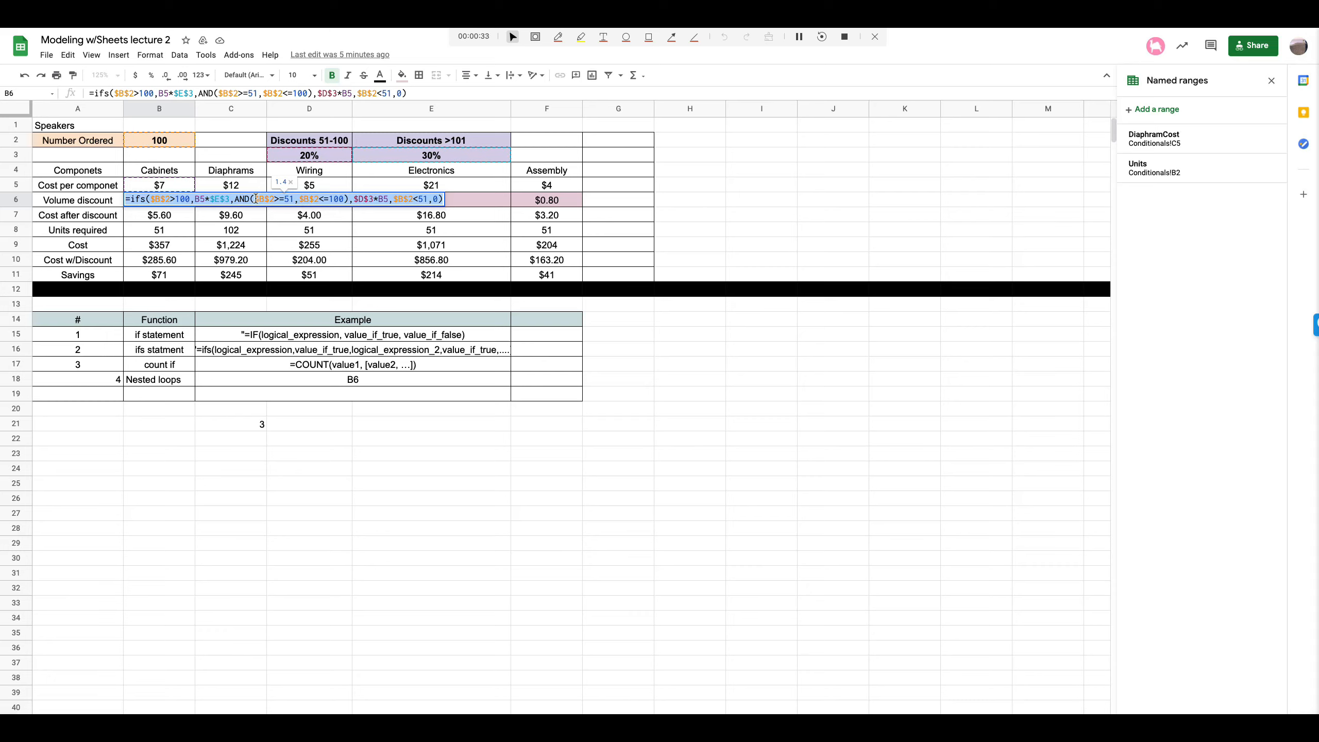
pyautogui.press('Return')
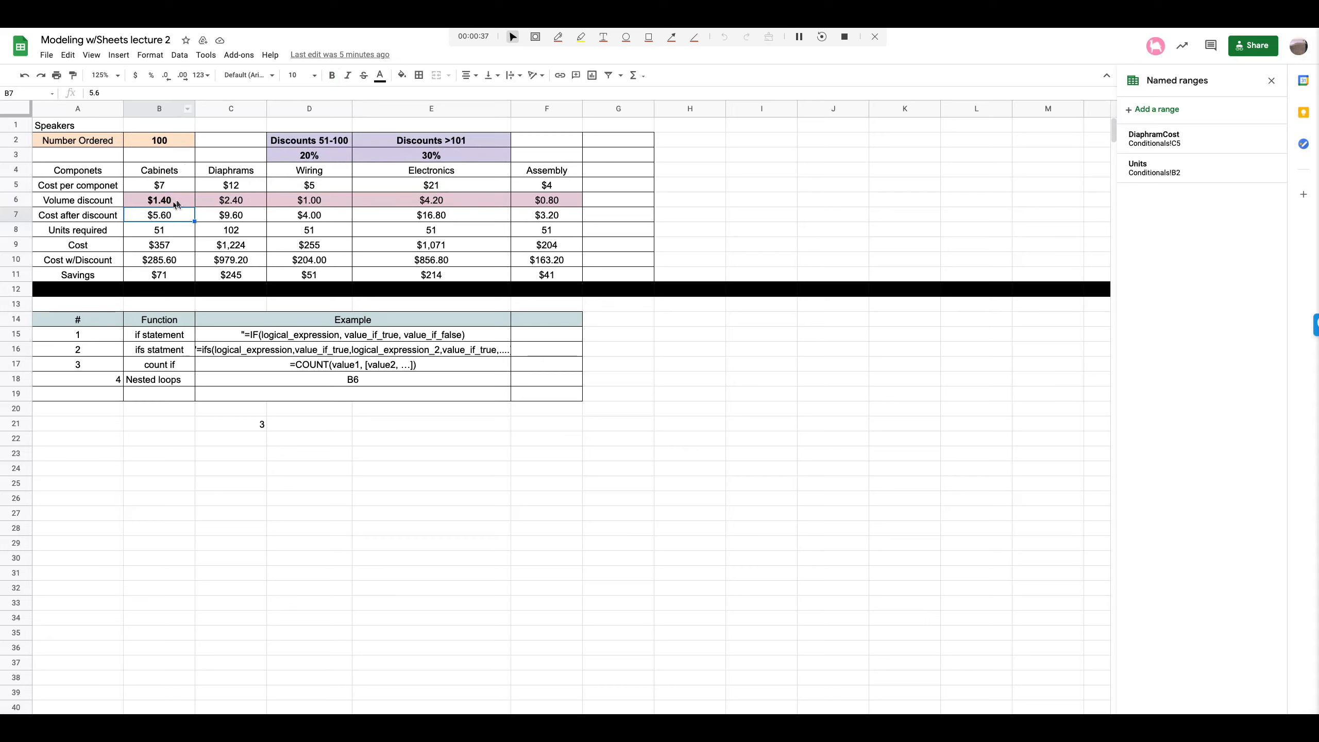
# Examine the nested IF formula with the named ranges Units and DiaphramCost in the Diaphrams volume discount cell C6, leaving it unedited
pyautogui.click(233, 203)
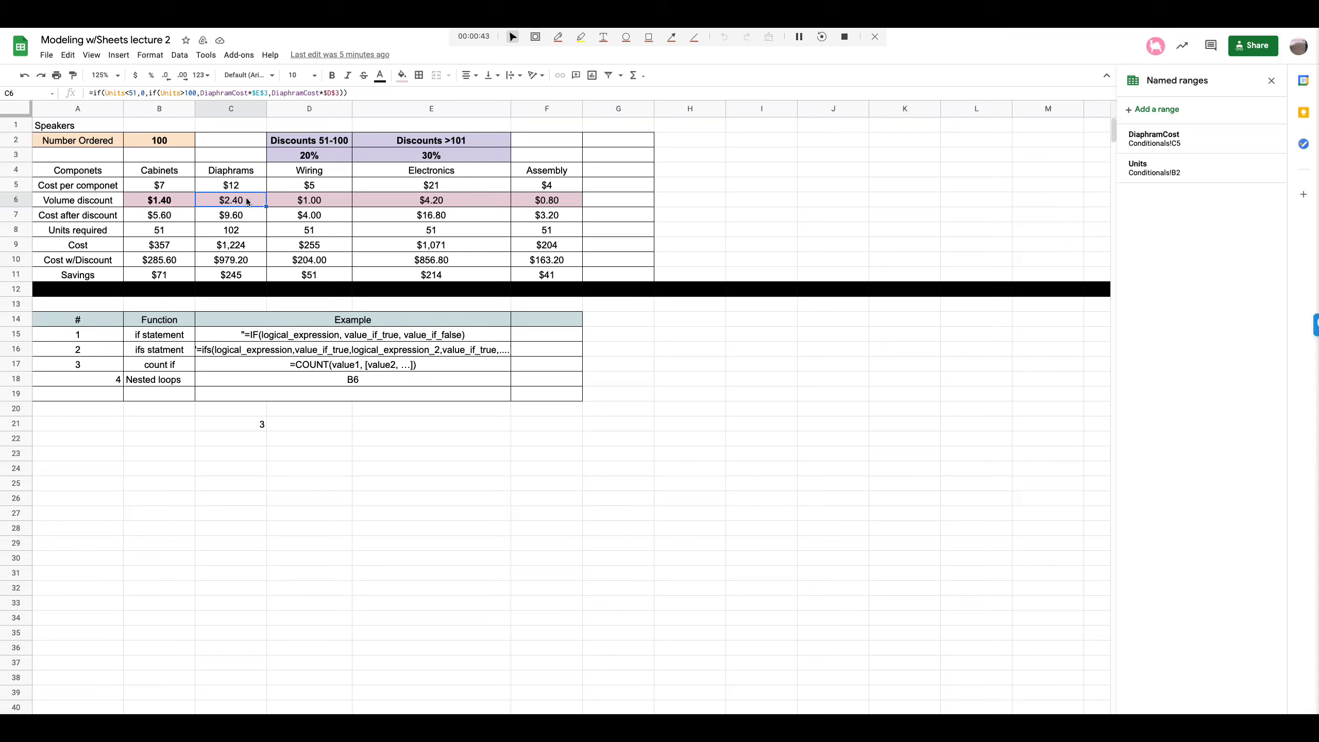
pyautogui.doubleClick(248, 202)
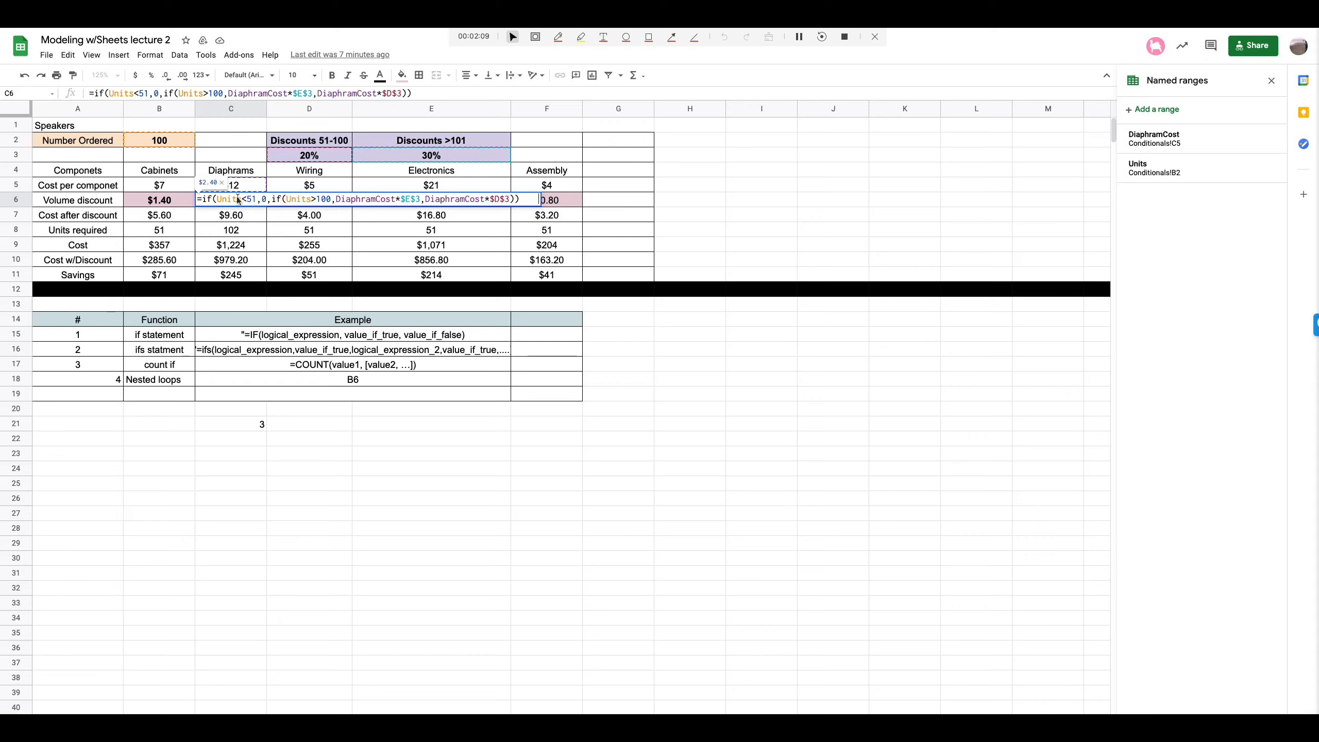
pyautogui.press('Return')
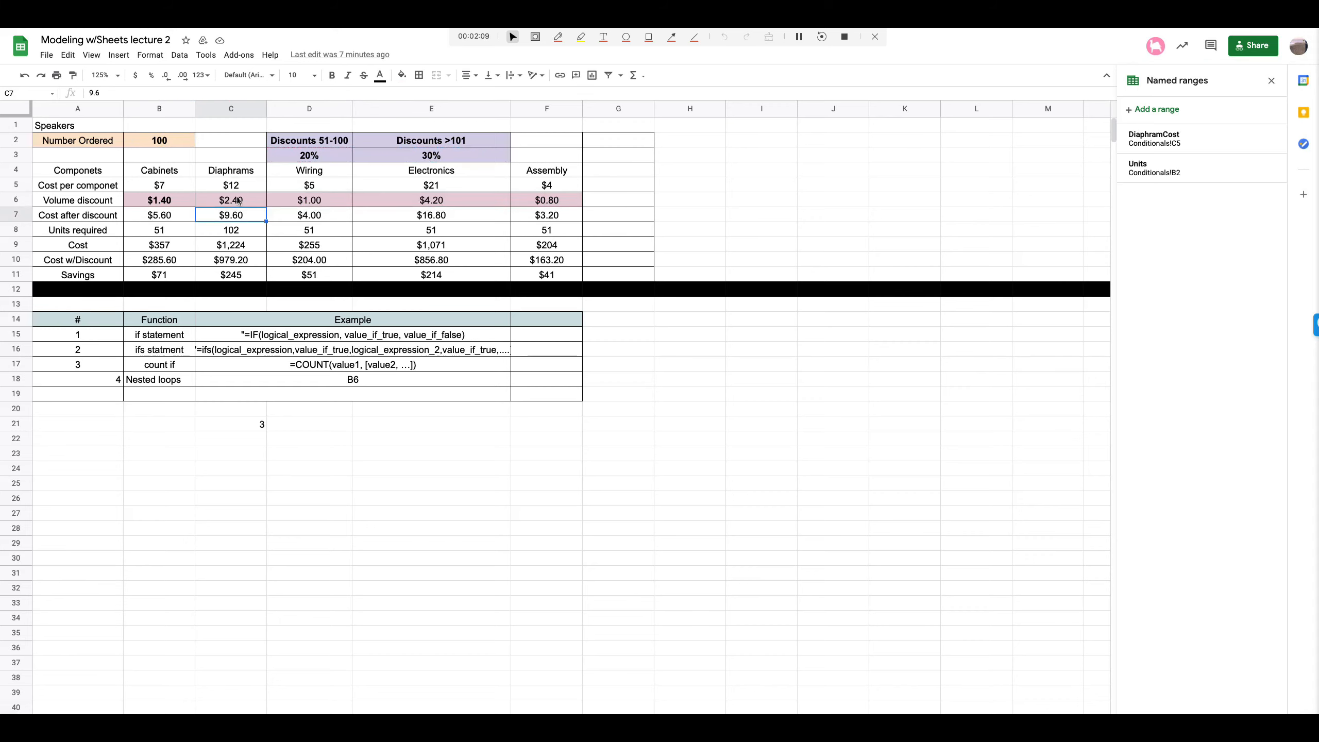
# Compare the nested IF formula in the Wiring volume discount D6 with the IFS formula in the Cabinets volume discount B6, leaving both unedited
pyautogui.doubleClick(288, 201)
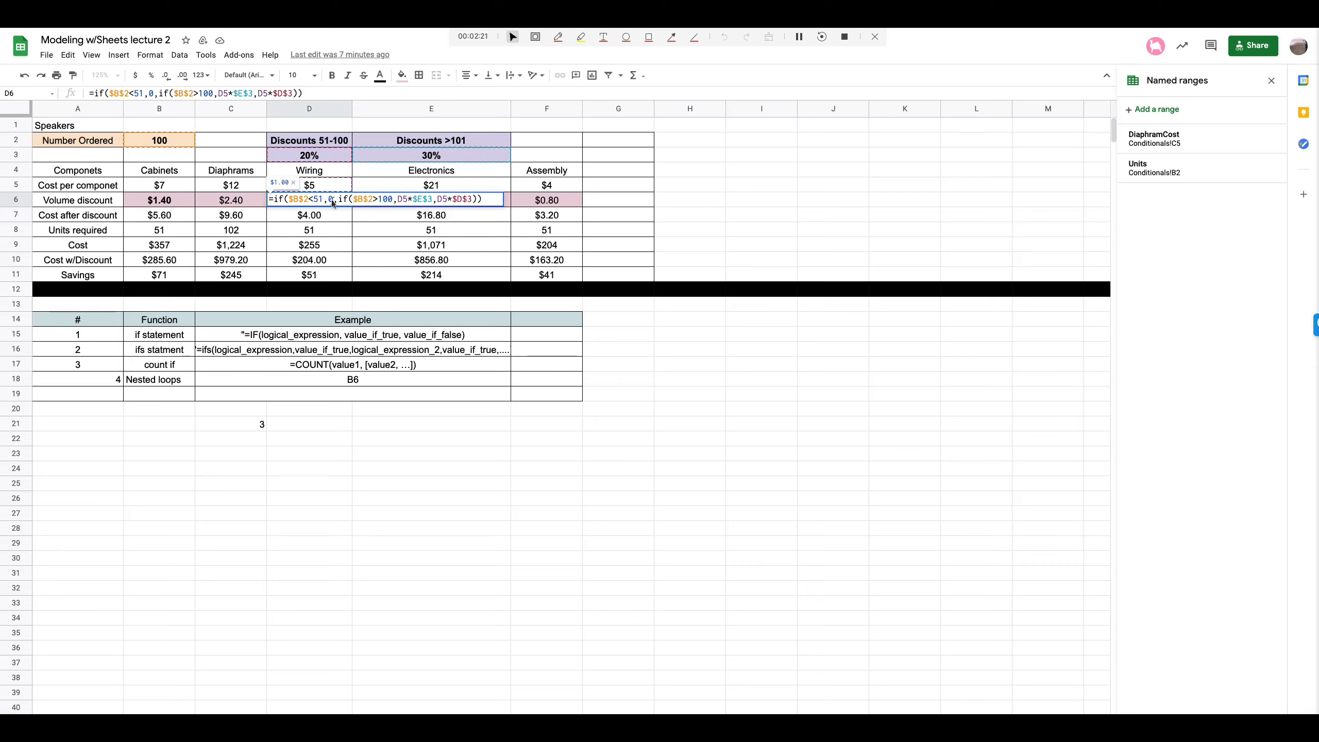
pyautogui.click(352, 201)
pyautogui.press('Return')
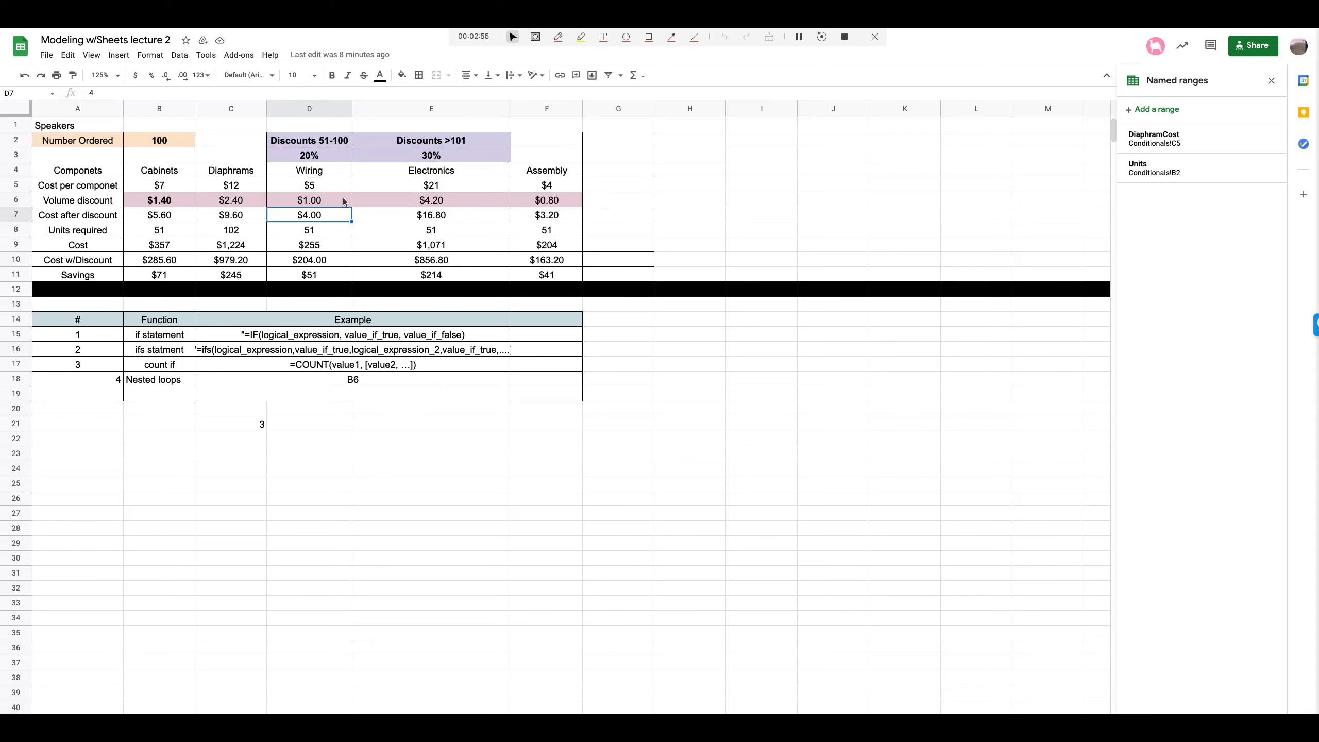
pyautogui.doubleClick(144, 201)
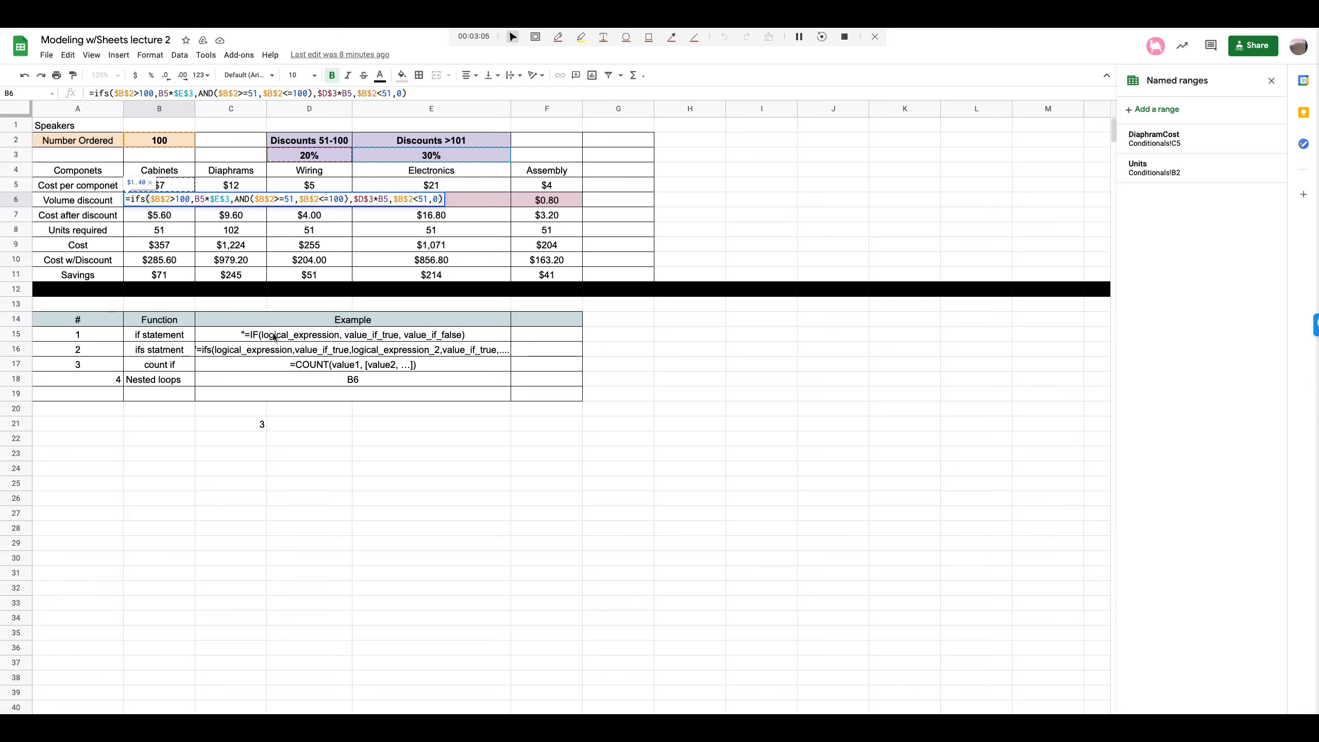
pyautogui.click(236, 206)
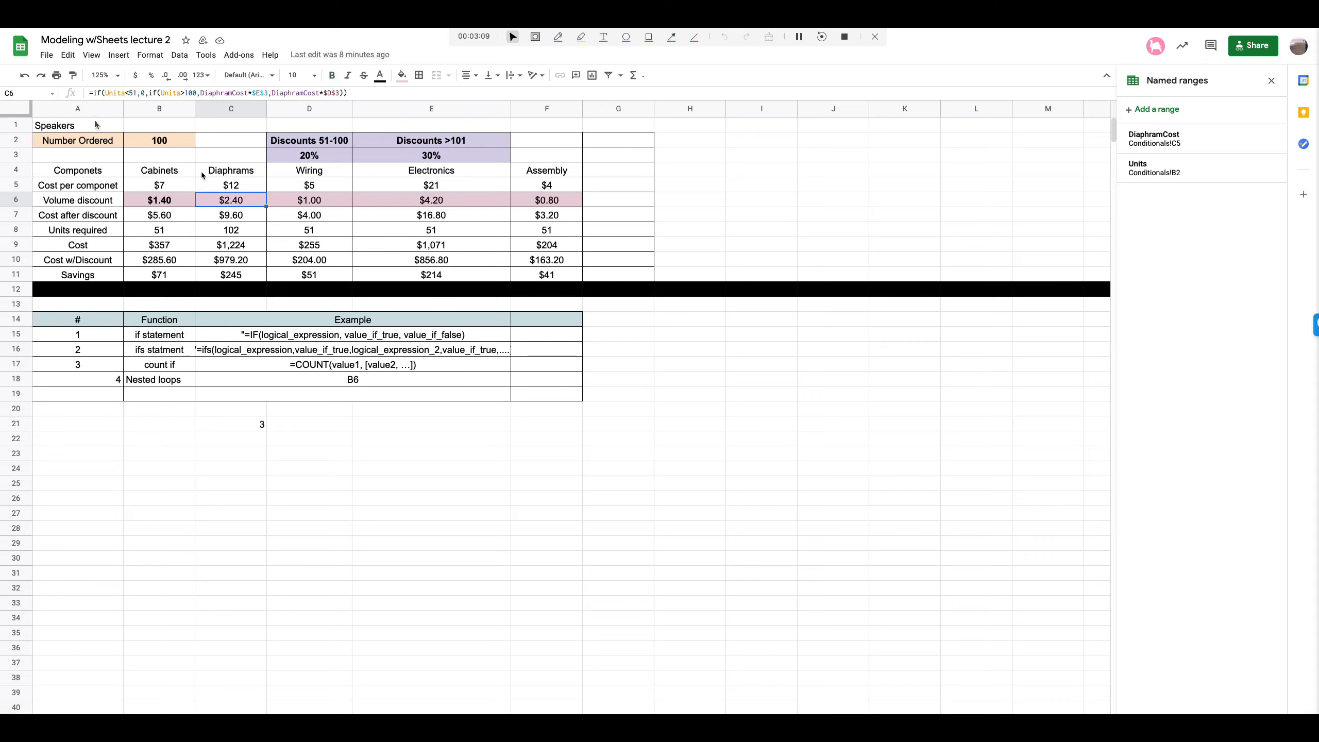
# Append surplus closing parentheses to the nested IF formula in the Diaphrams volume discount C6, and remove them to restore the original formula
pyautogui.doubleClick(245, 200)
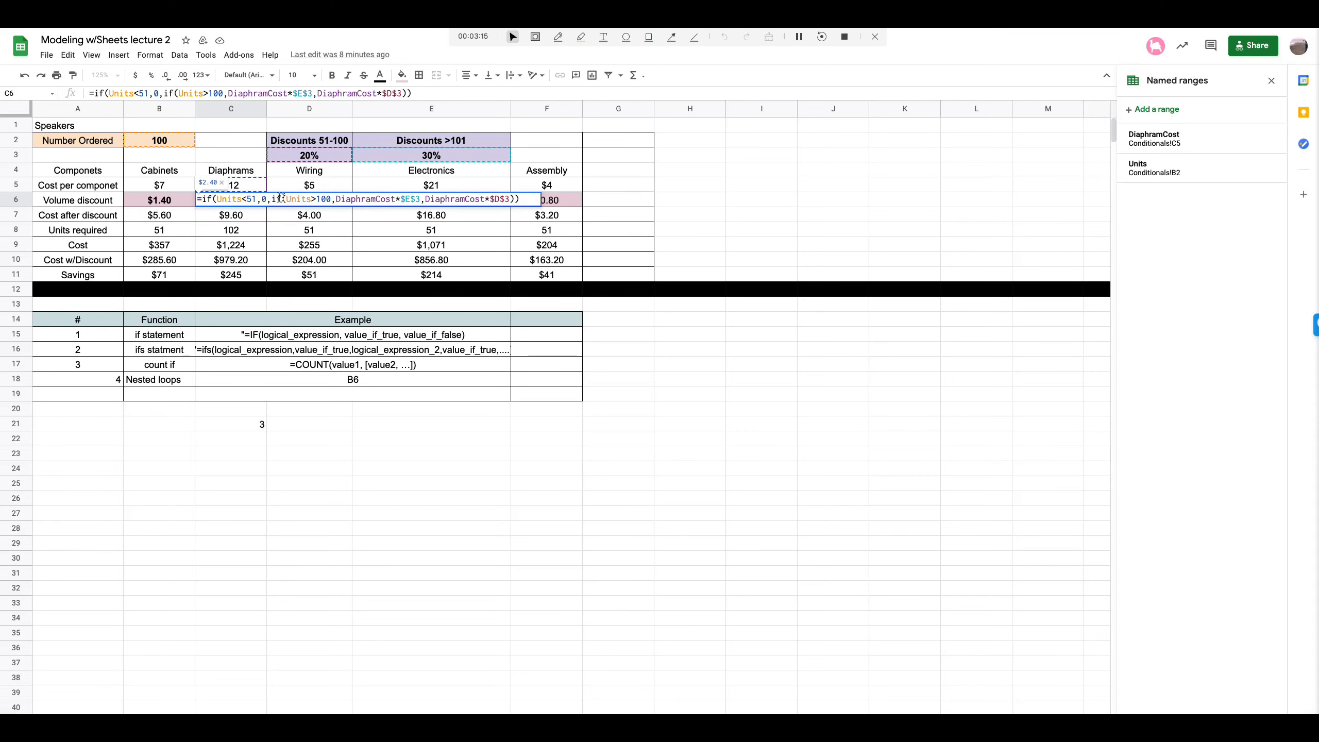
pyautogui.click(523, 199)
pyautogui.press('BackSpace')
pyautogui.write(')))))))))')
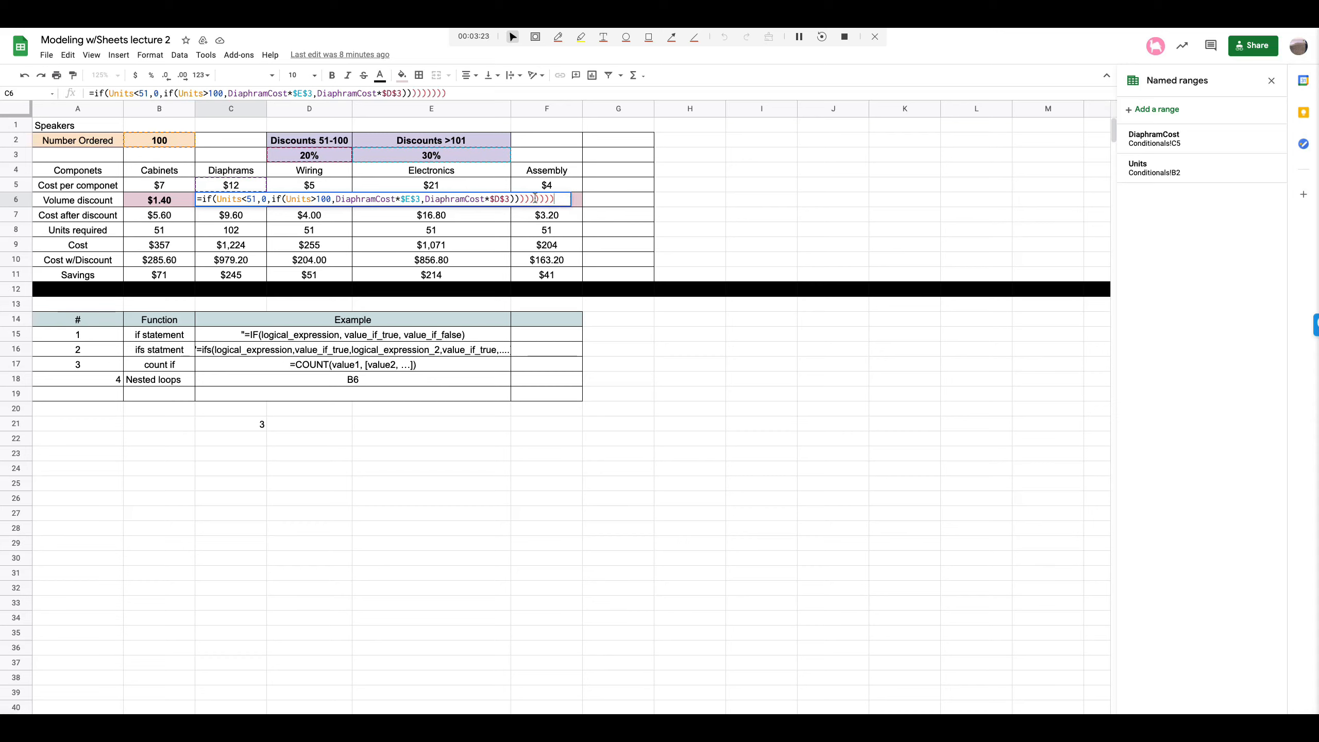
pyautogui.write('))))))))))))))')
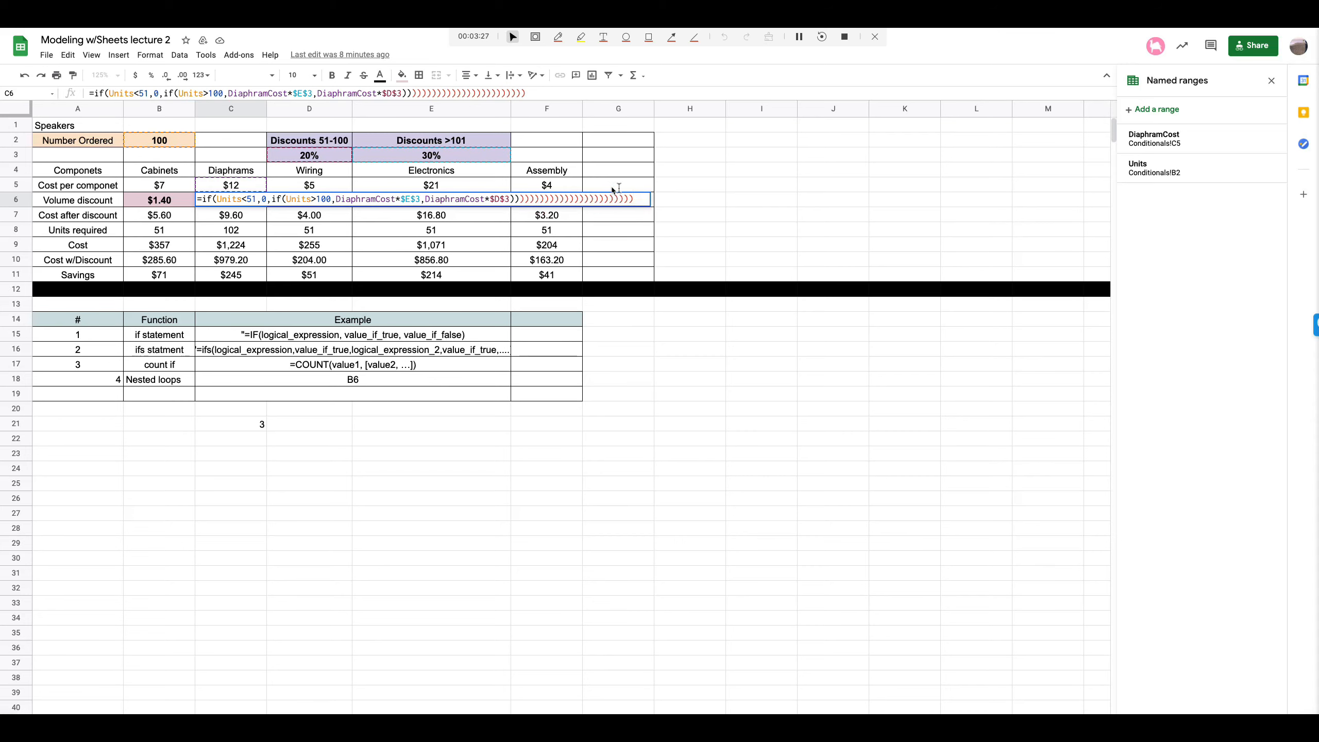
pyautogui.hotkey('ctrl', 'a')
pyautogui.moveTo(558, 193); pyautogui.dragTo(532, 199)
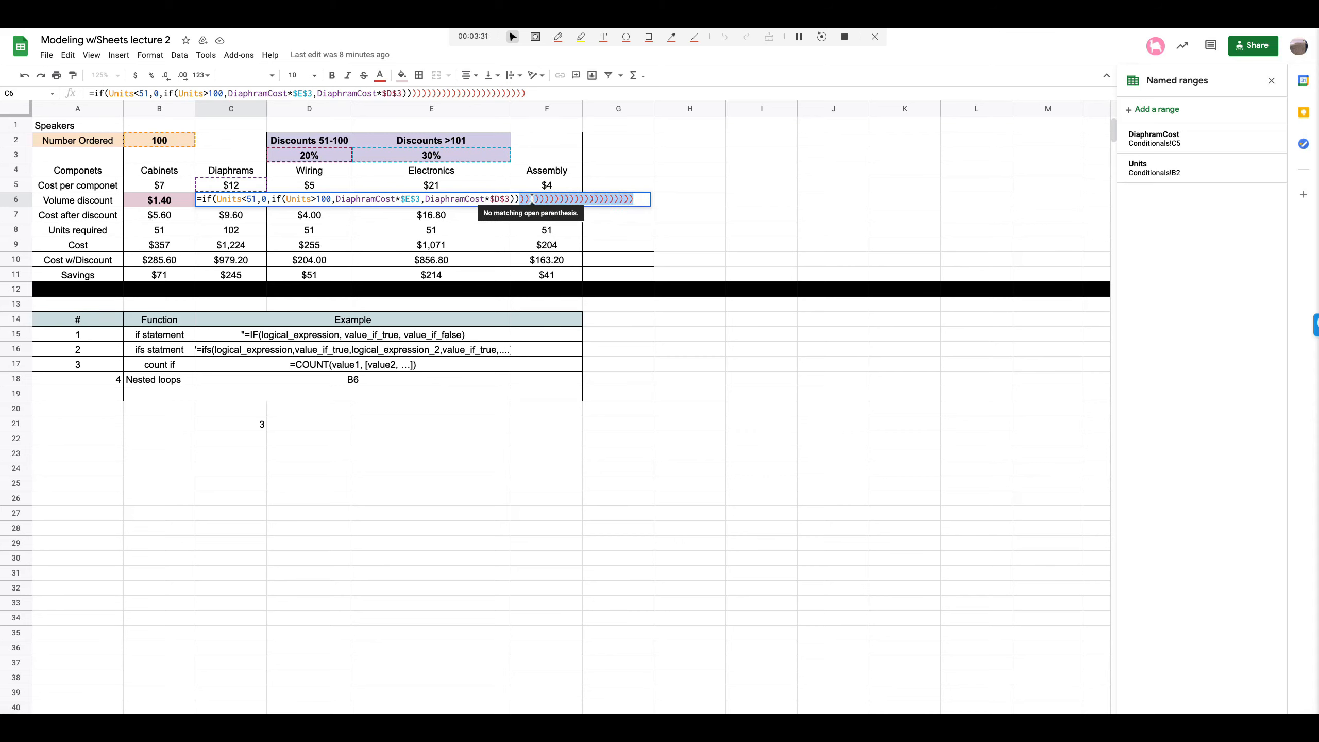
pyautogui.press('BackSpace')
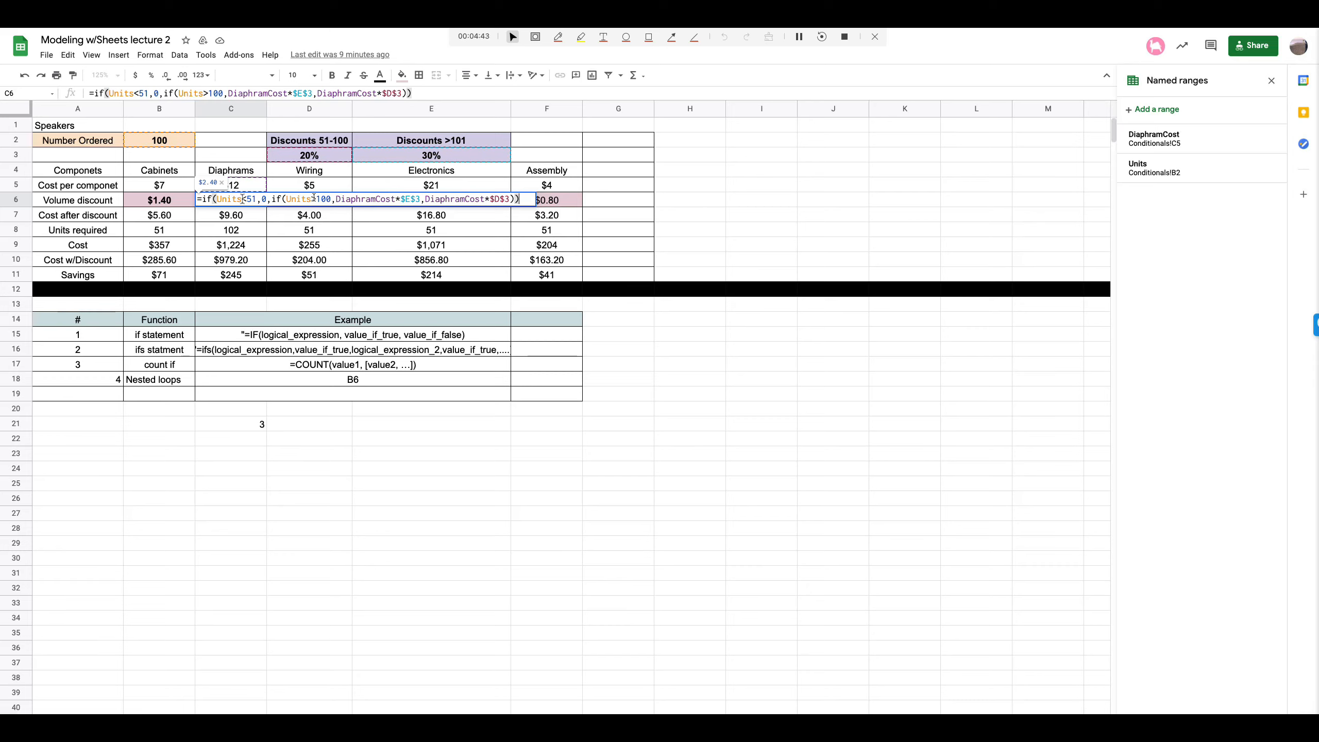
pyautogui.write('a')
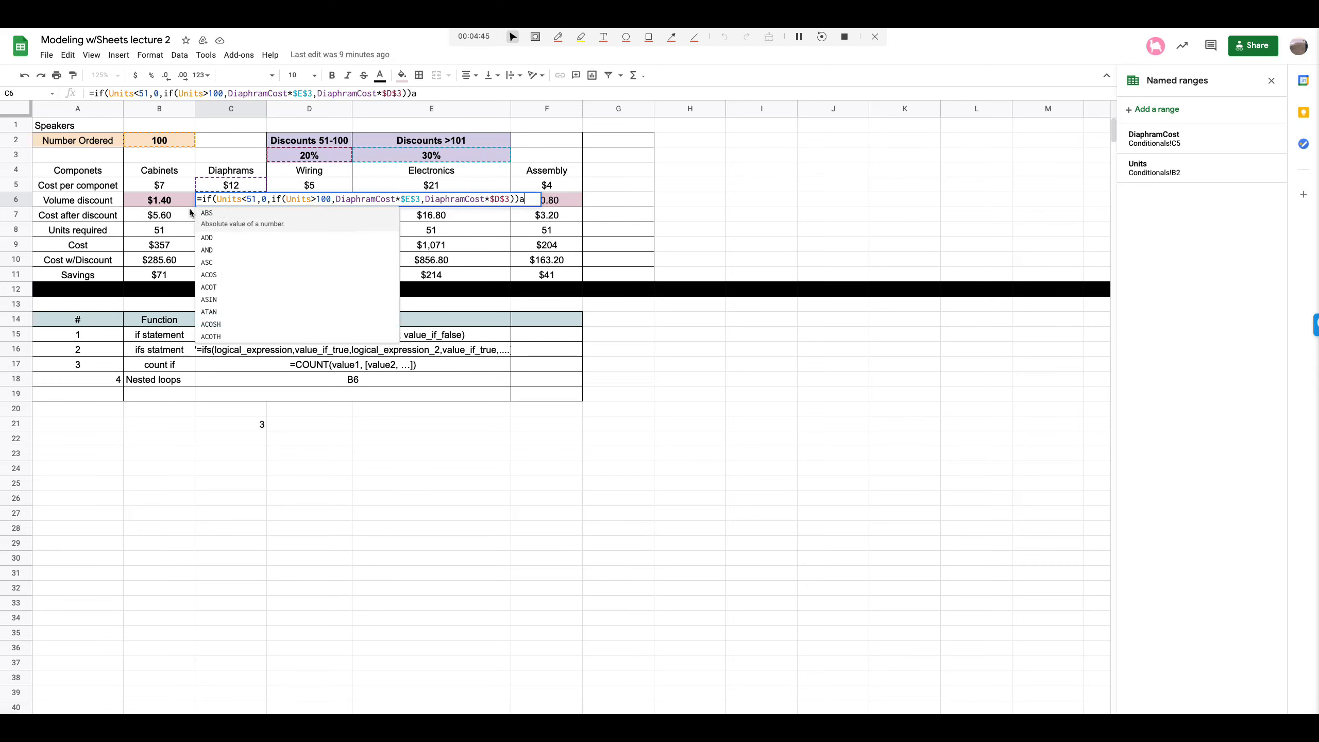
pyautogui.press('BackSpace')
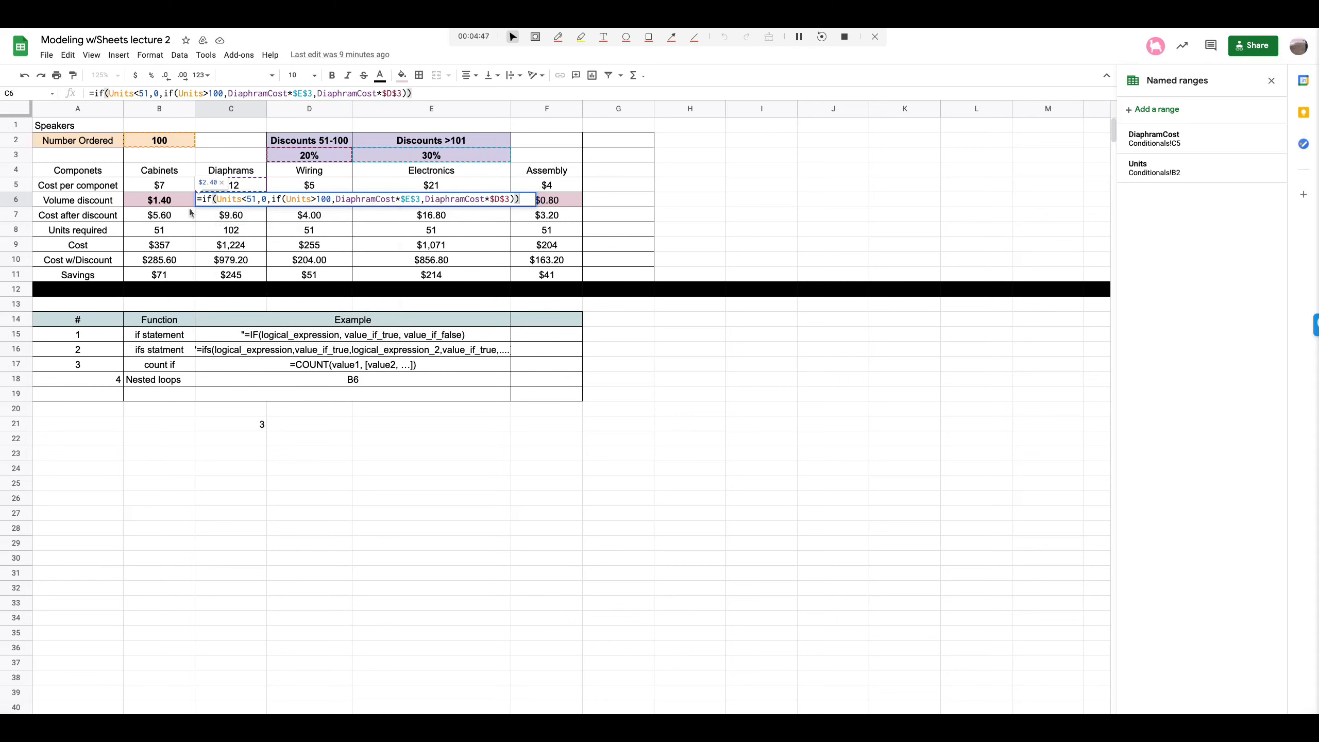
pyautogui.click(190, 209)
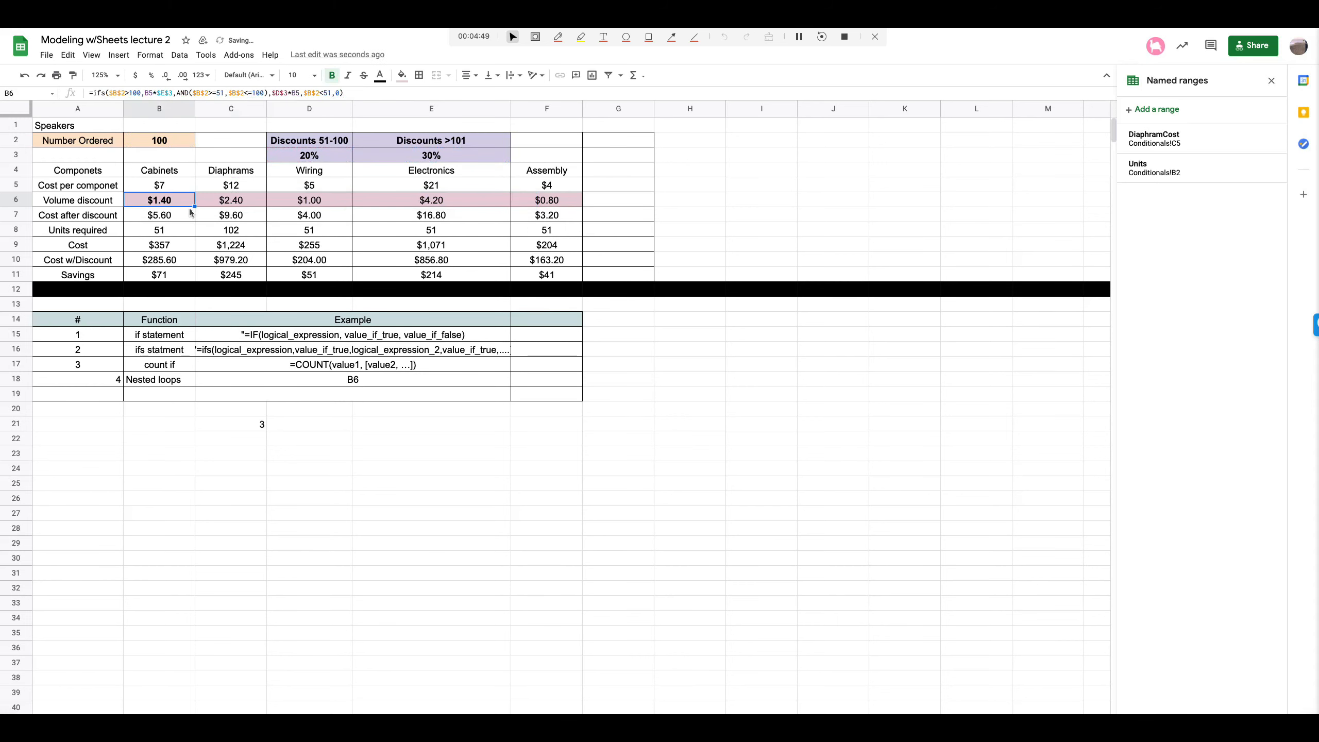
# Compare the IFS formula in the Cabinets volume discount B6 with the ifs syntax example in row 16
pyautogui.doubleClick(190, 207)
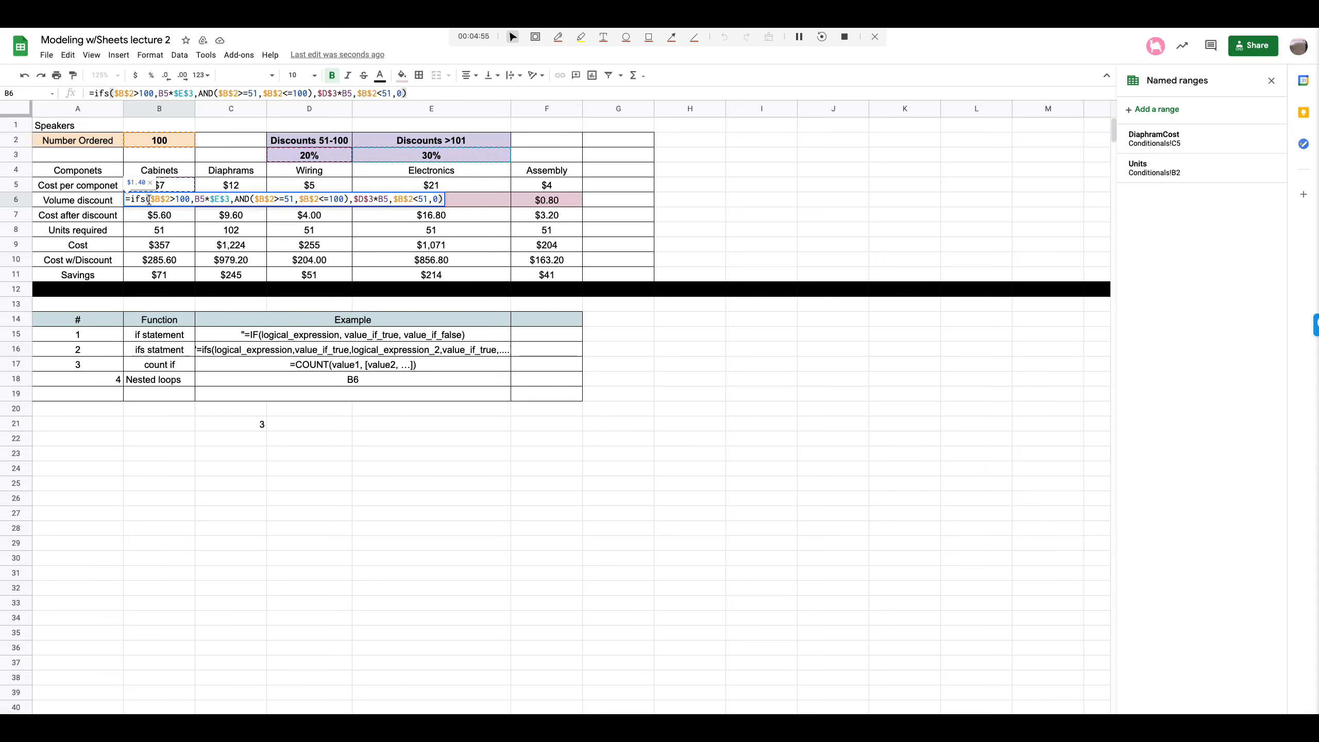
pyautogui.click(251, 351)
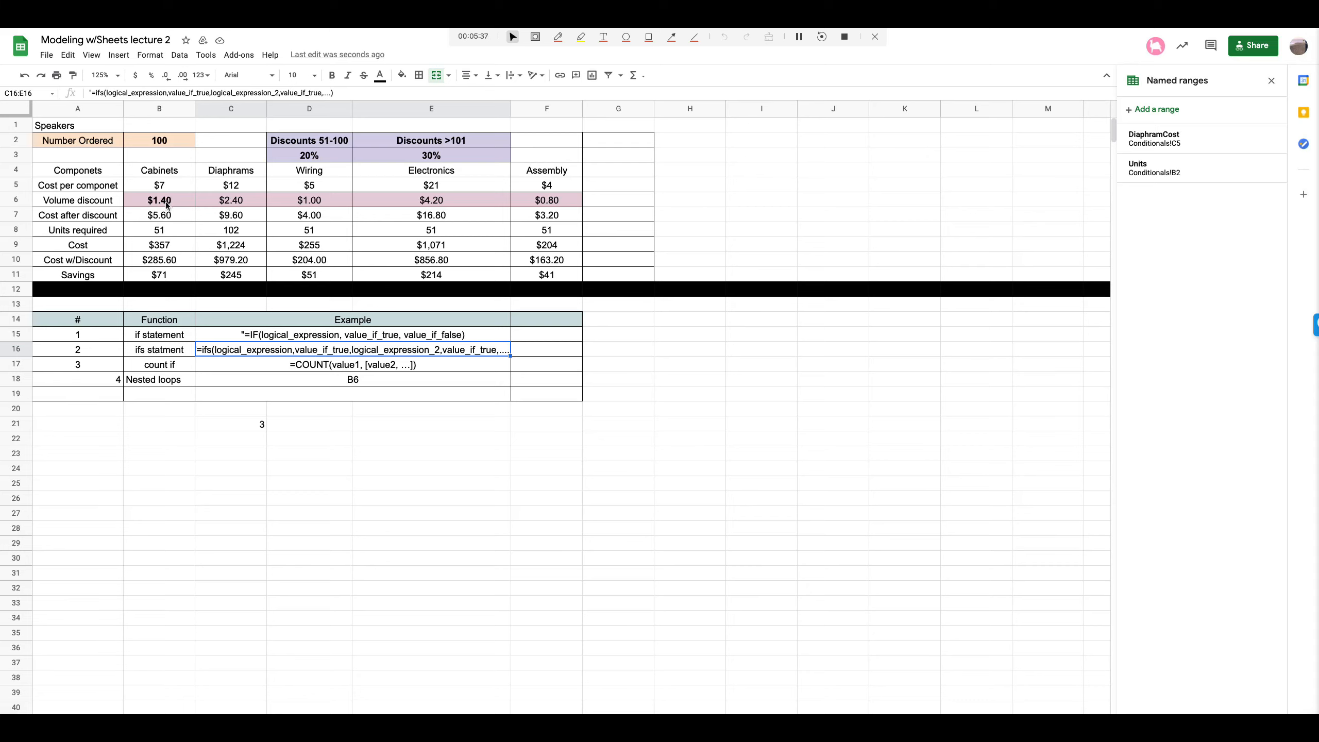
pyautogui.doubleClick(166, 202)
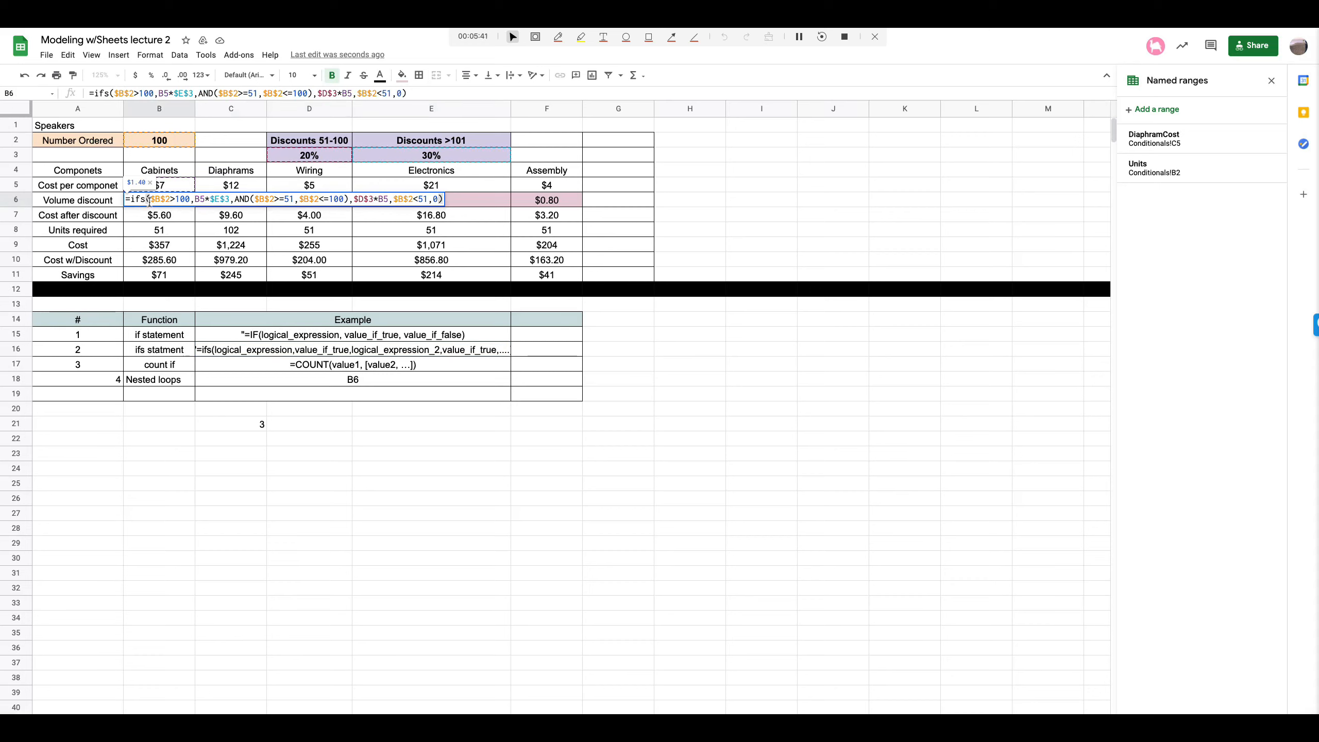
# Highlight the IFS arguments in B6 one by one, including B5*$E$3, the AND condition and $D$3*B5, leaving the formula unedited
pyautogui.click(150, 200)
pyautogui.moveTo(151, 200); pyautogui.dragTo(235, 205)
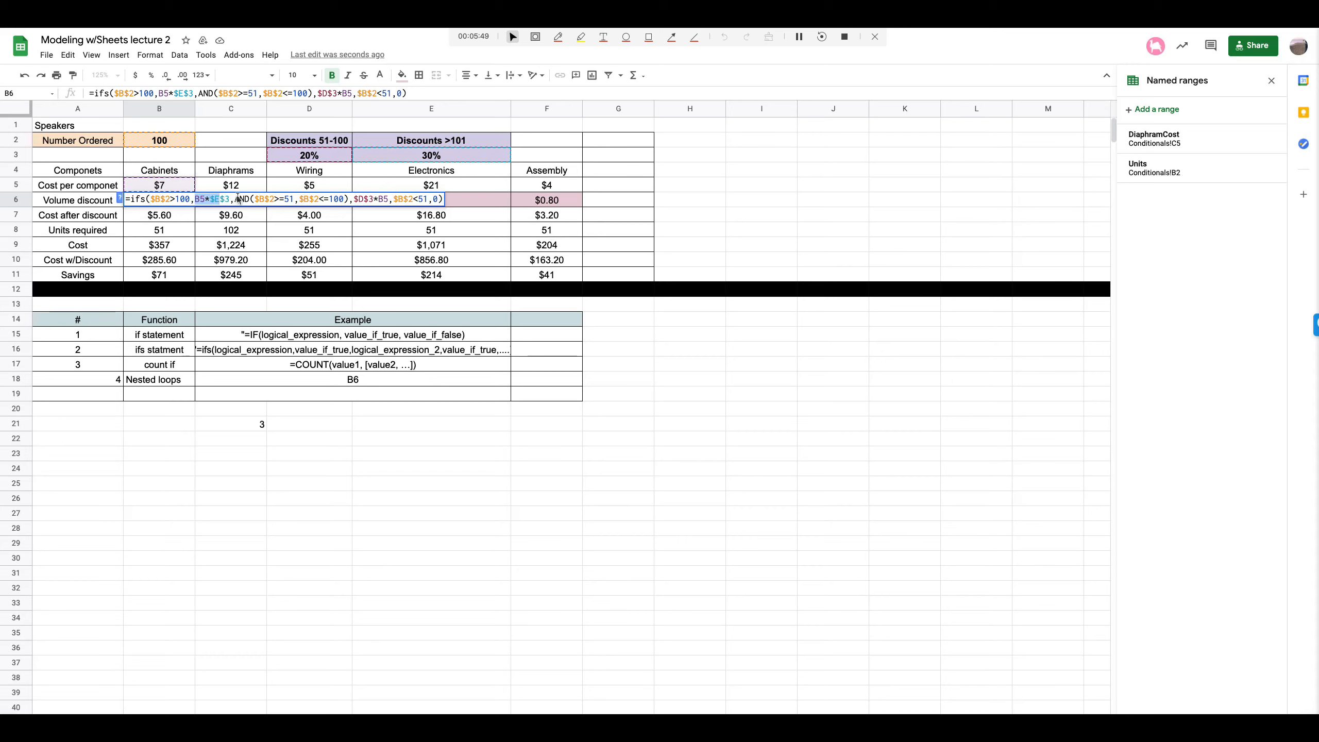
pyautogui.moveTo(235, 199); pyautogui.dragTo(349, 199)
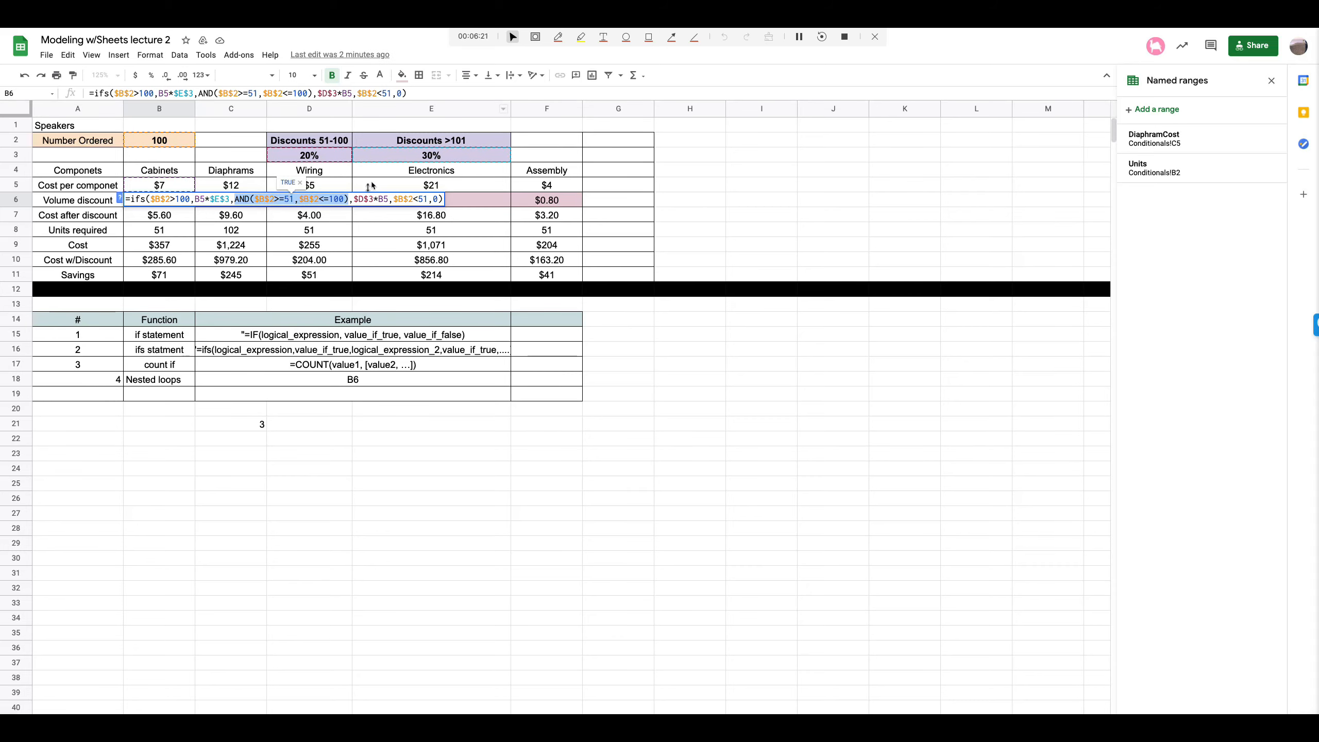
pyautogui.moveTo(353, 202); pyautogui.dragTo(389, 203)
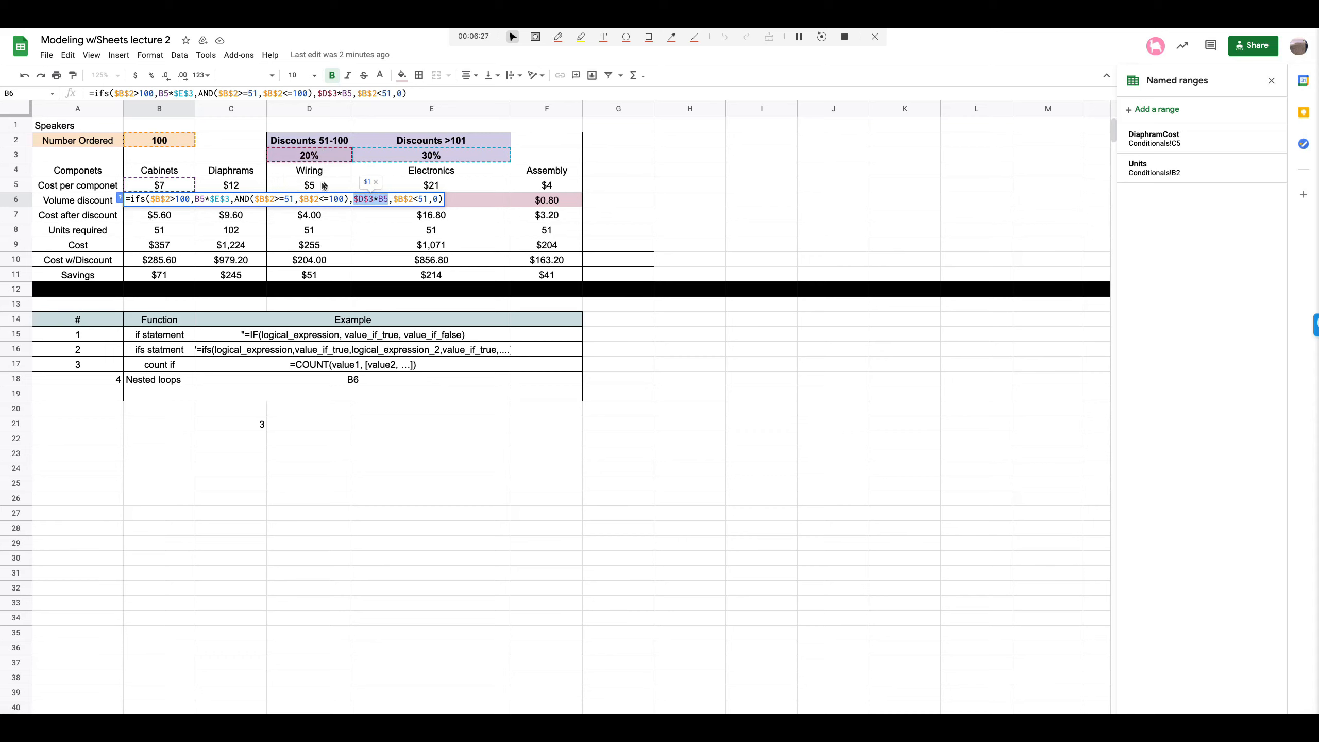
pyautogui.moveTo(274, 201); pyautogui.dragTo(353, 200)
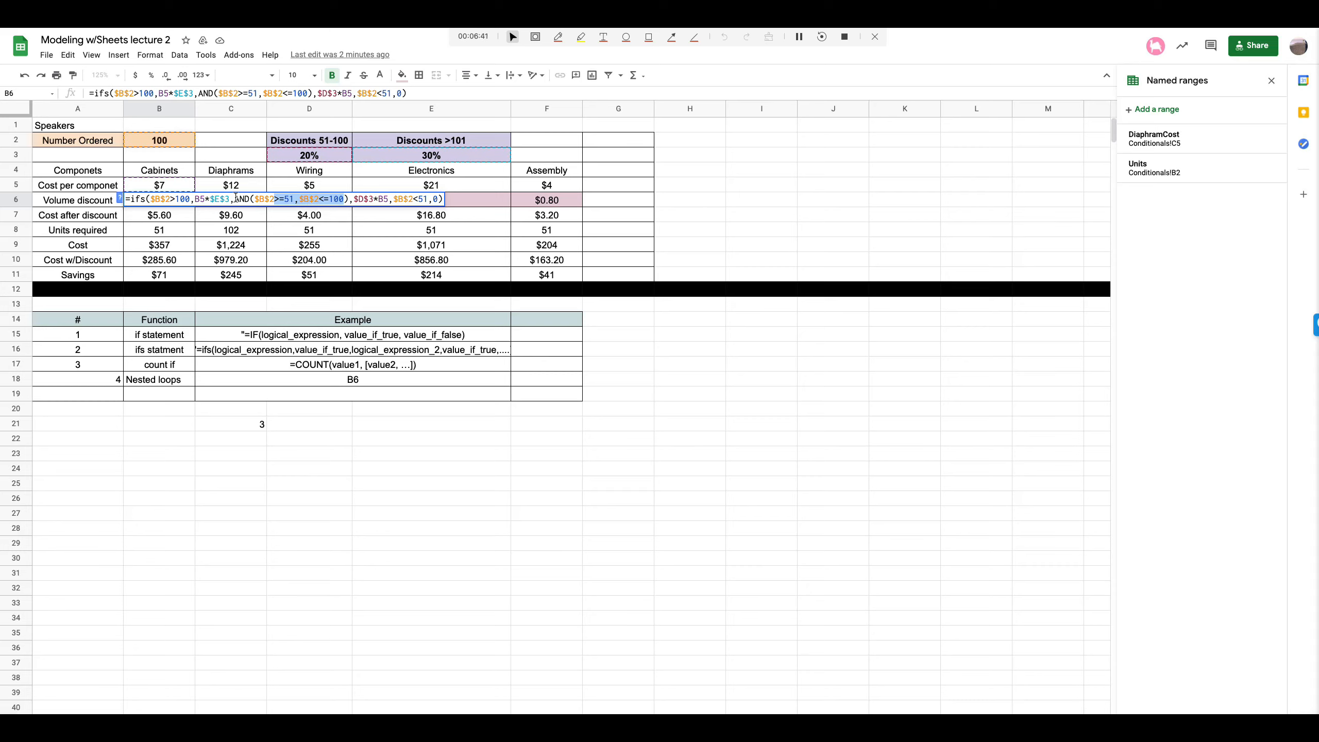
pyautogui.moveTo(338, 199); pyautogui.dragTo(347, 197)
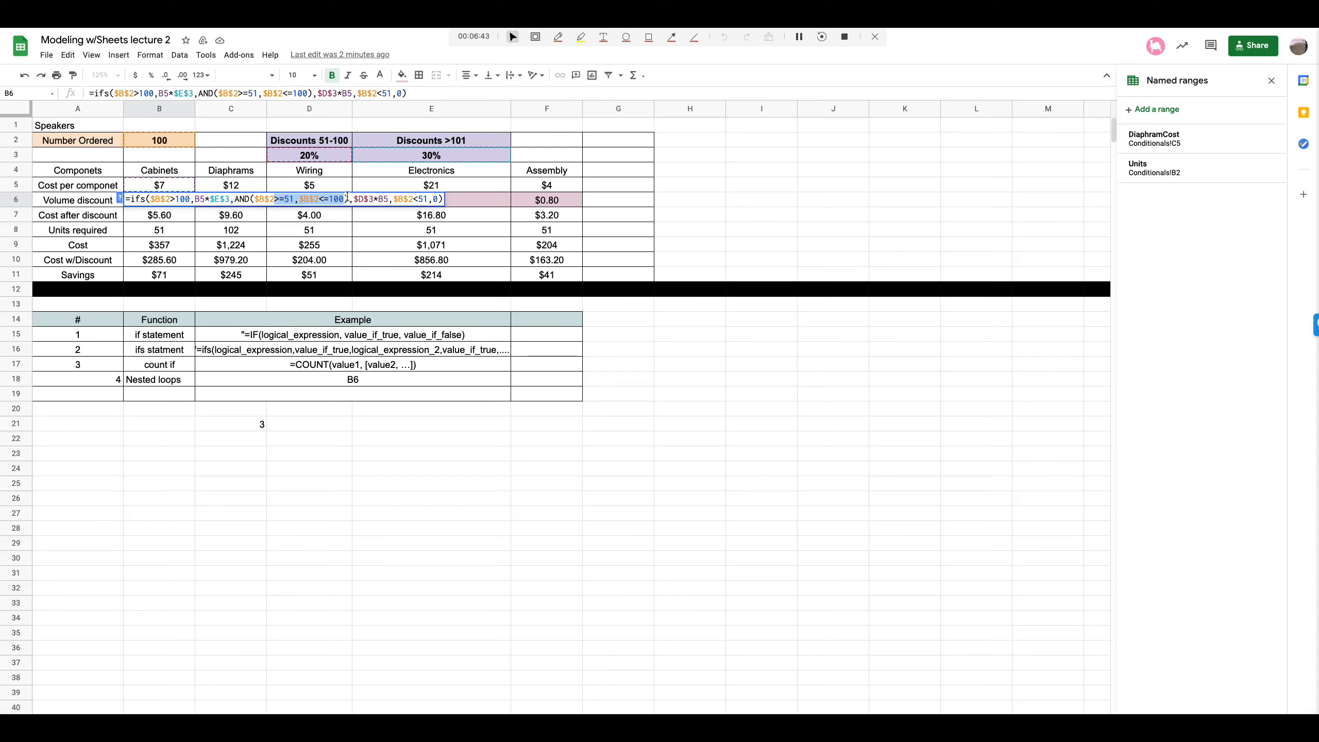
pyautogui.click(250, 199)
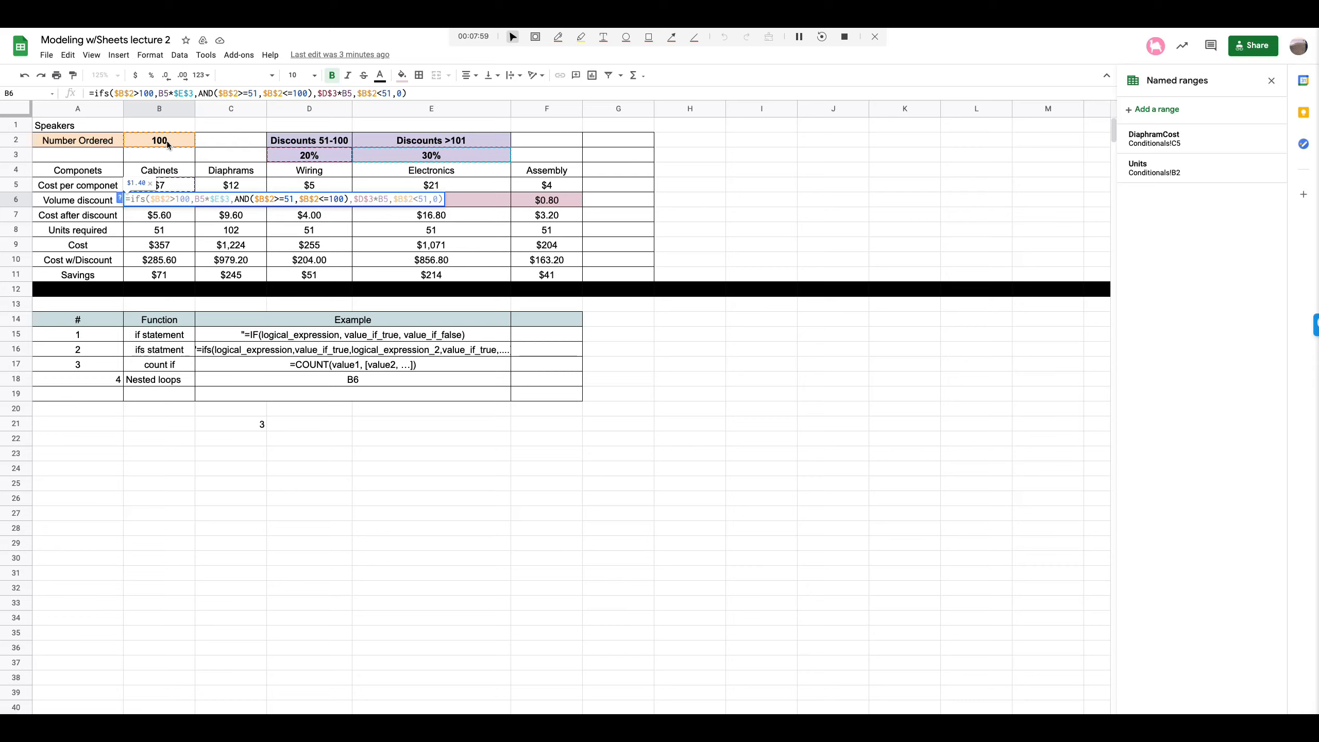
pyautogui.press('Return')
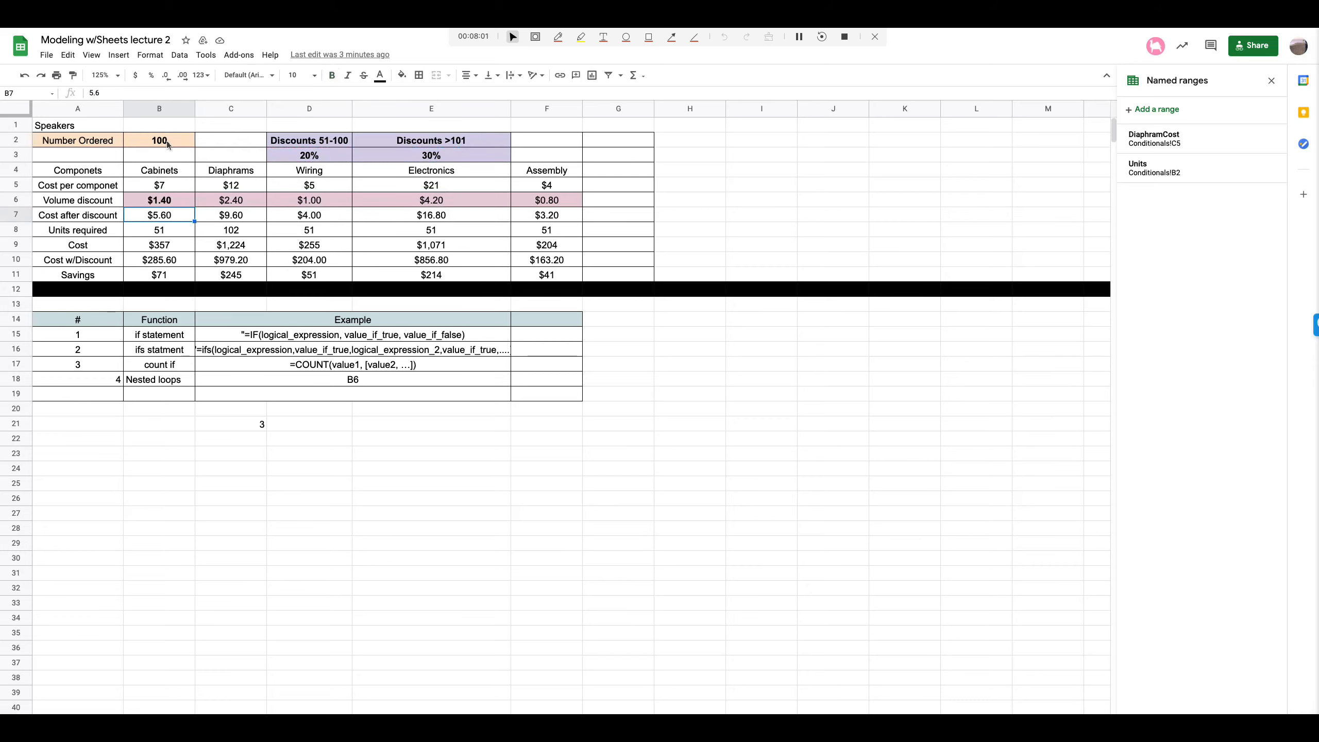
# Set the Number Ordered in B2 to 50 to test an order below the discount tiers
pyautogui.click(164, 139)
pyautogui.doubleClick(163, 137)
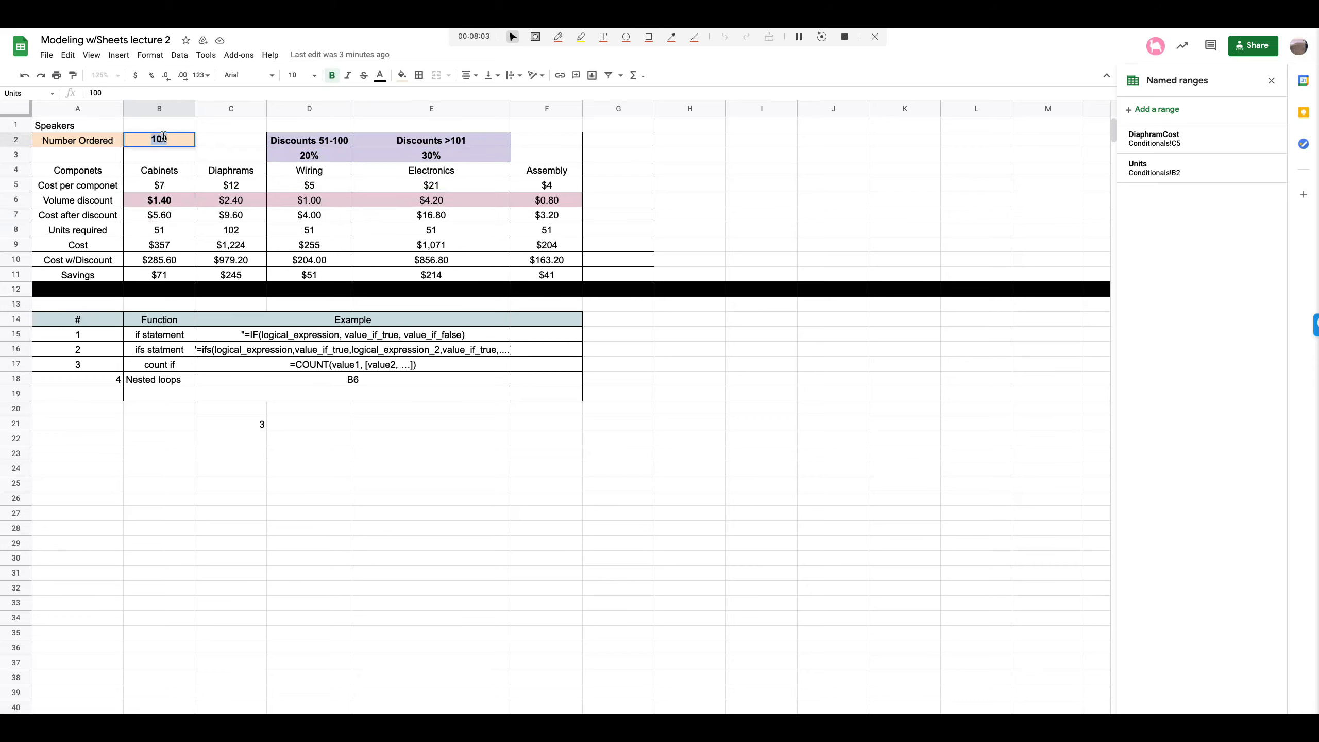
pyautogui.write('50')
pyautogui.press('Return')
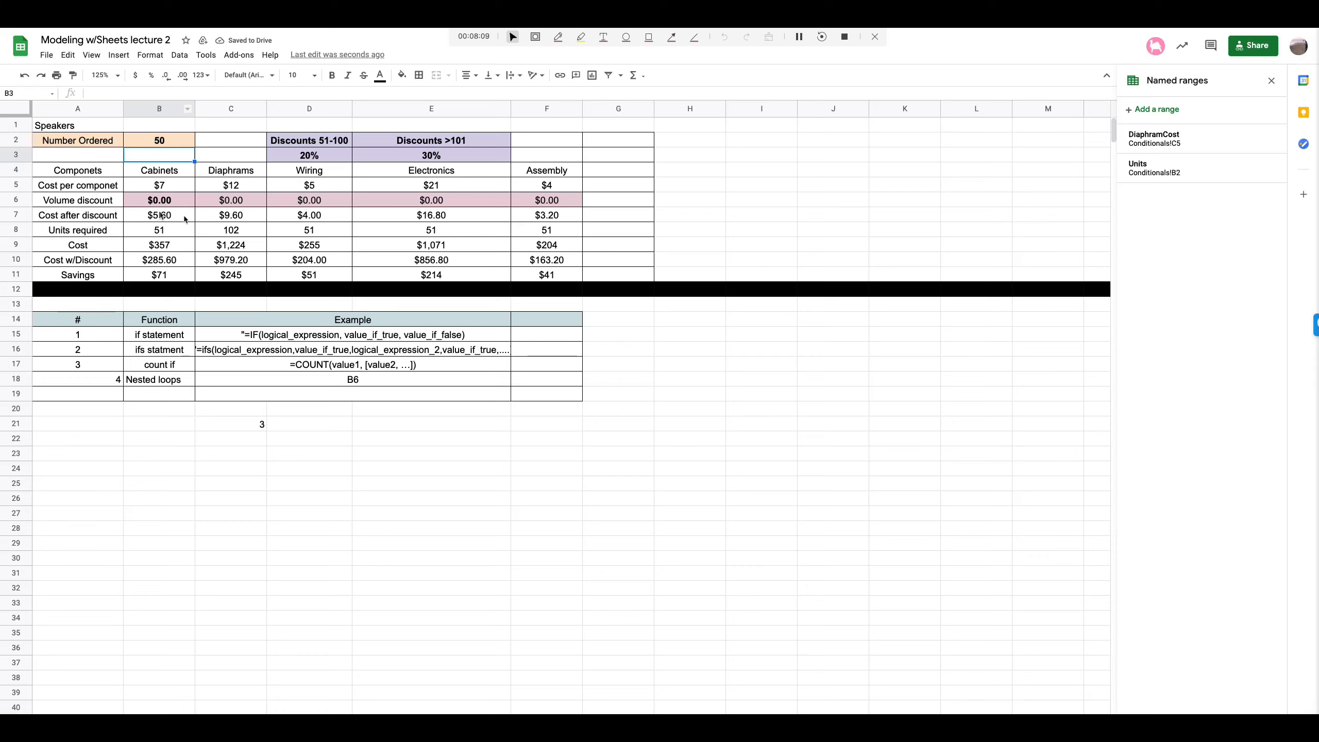
# Test the Number Ordered in B2 with 0 and with the negative quantity -10
pyautogui.click(161, 143)
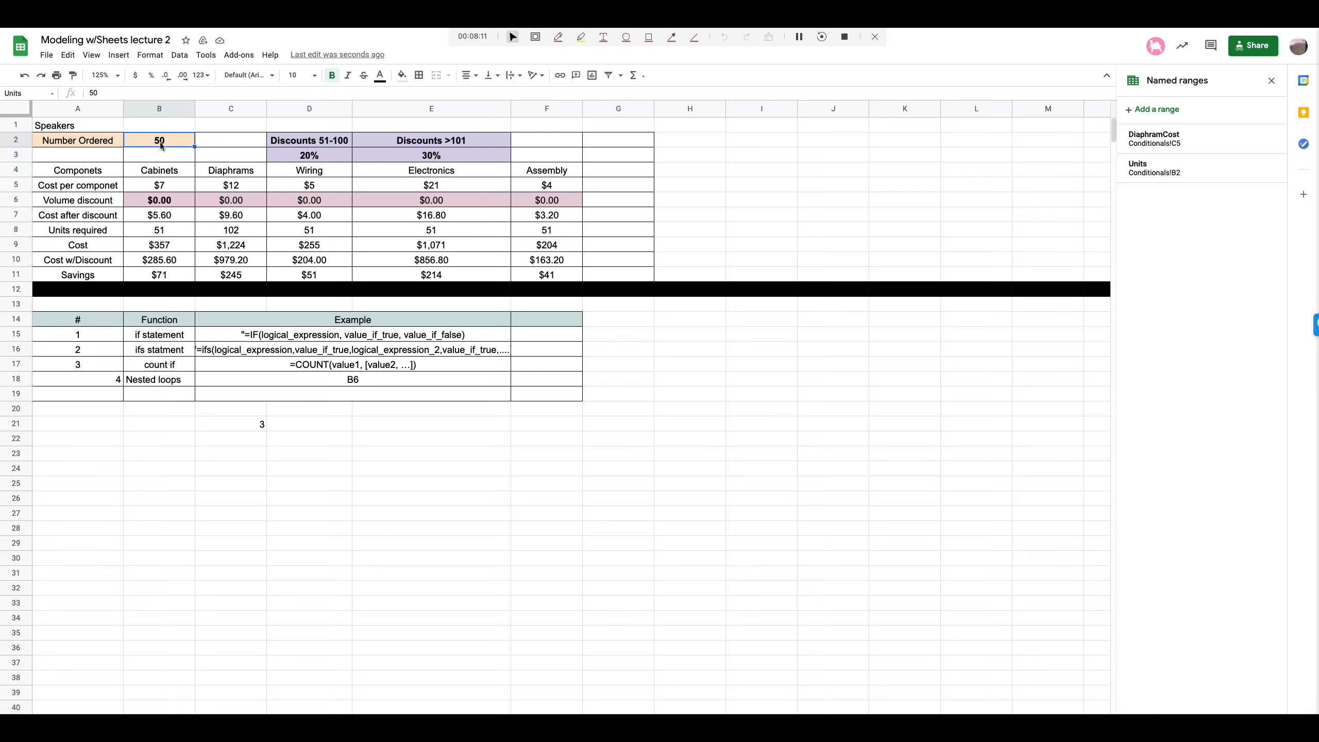
pyautogui.write('0')
pyautogui.press('Return')
pyautogui.click(161, 142)
pyautogui.write('-')
pyautogui.press('Return')
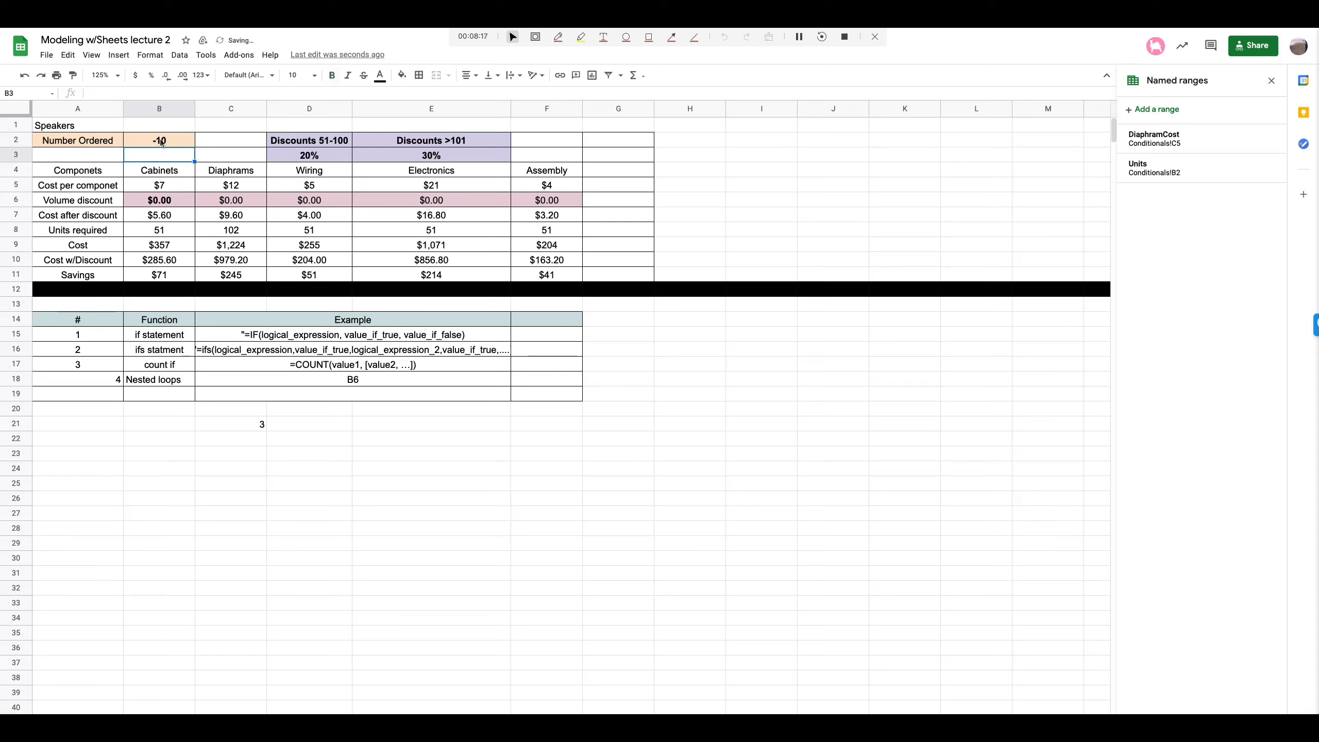
# Replace the Number Ordered in B2 with 500 to test the highest discount tier
pyautogui.click(179, 143)
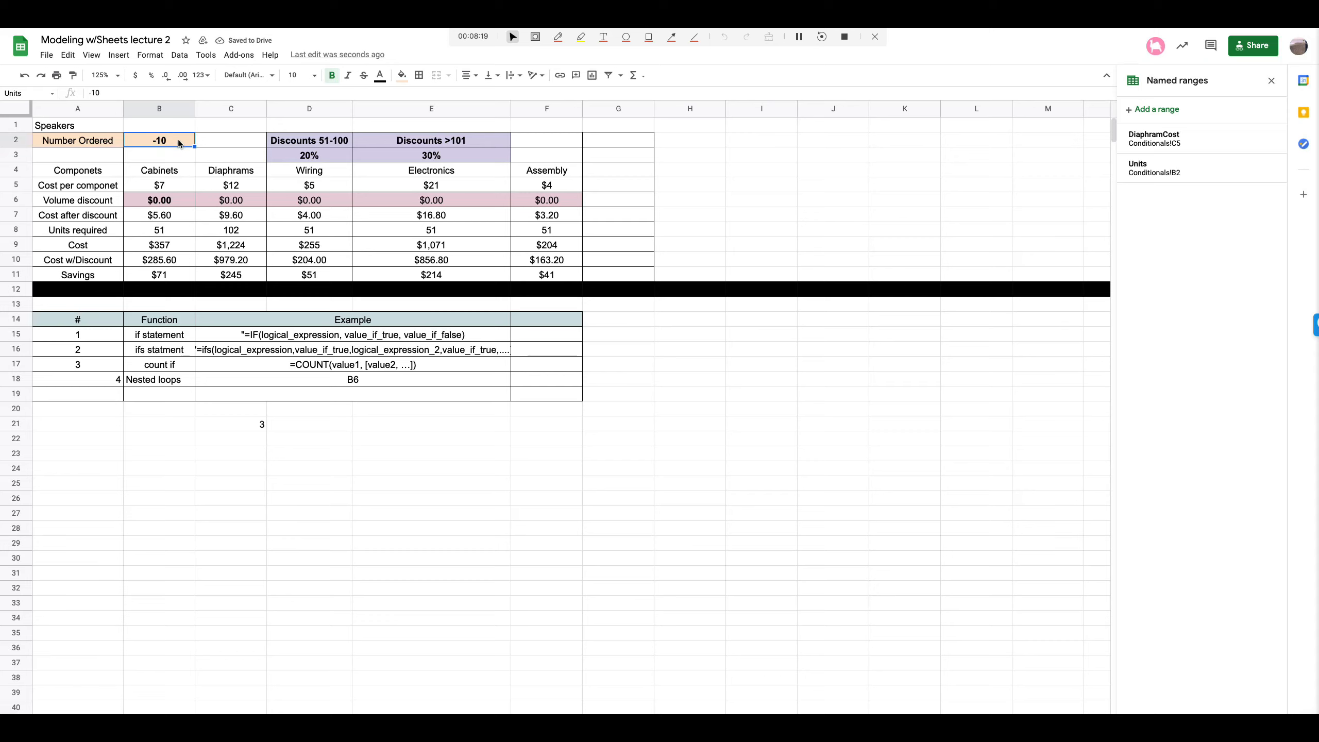
pyautogui.press('Delete')
pyautogui.write('500')
pyautogui.press('Return')
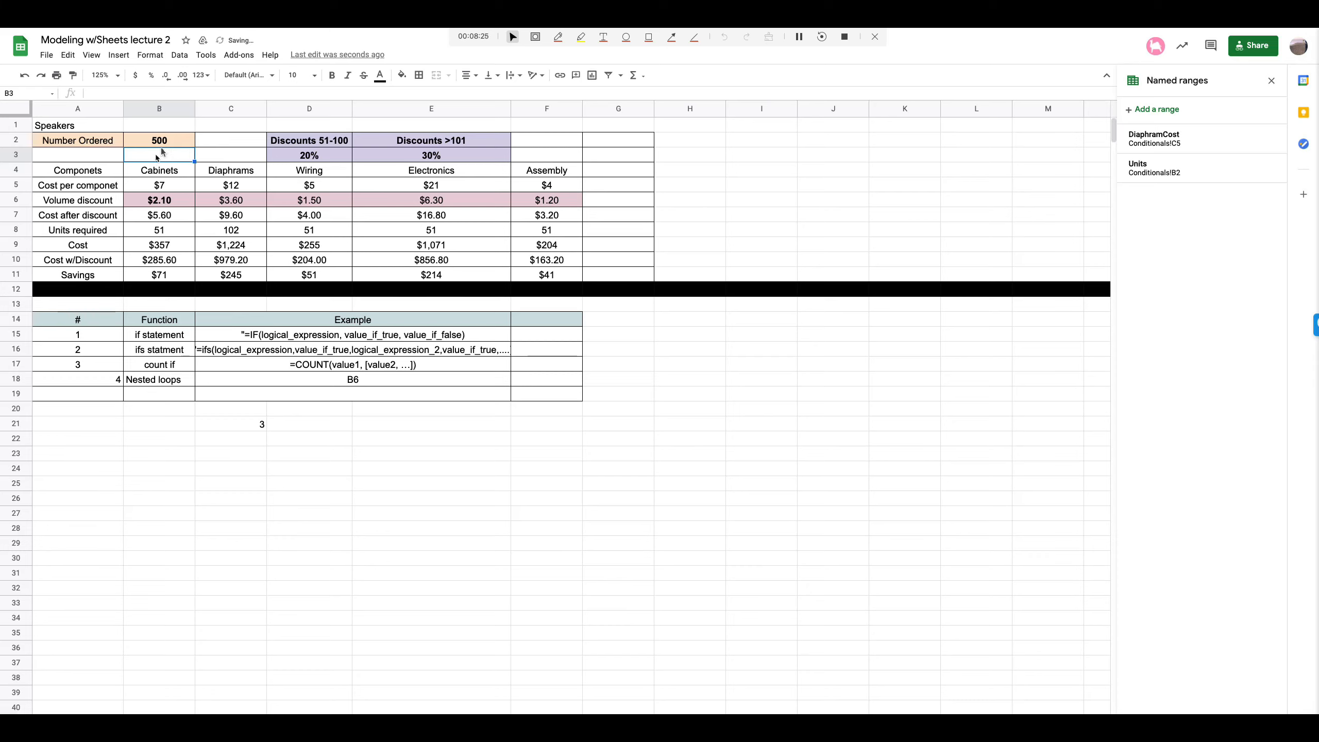
# Set the Number Ordered in B2 to 100 to test the upper limit of the 51-100 tier
pyautogui.click(167, 144)
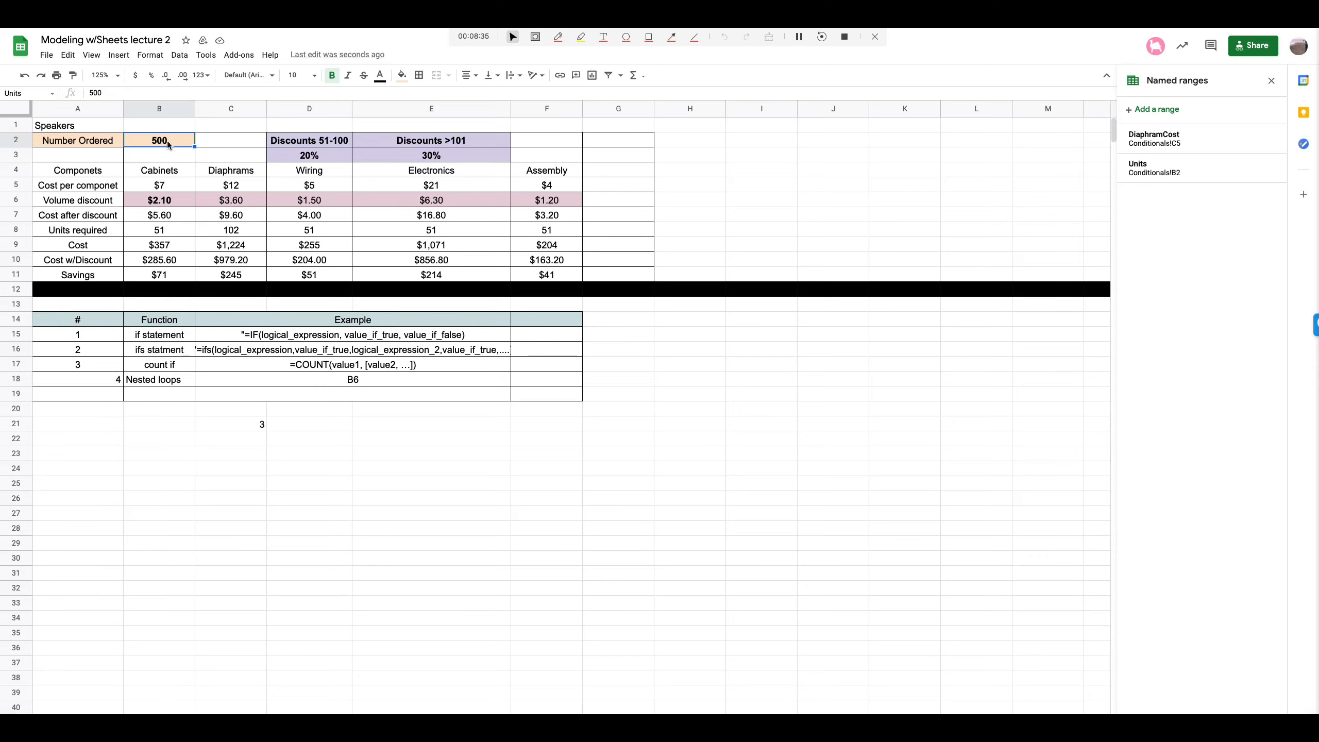
pyautogui.press('Delete')
pyautogui.write('100')
pyautogui.press('Return')
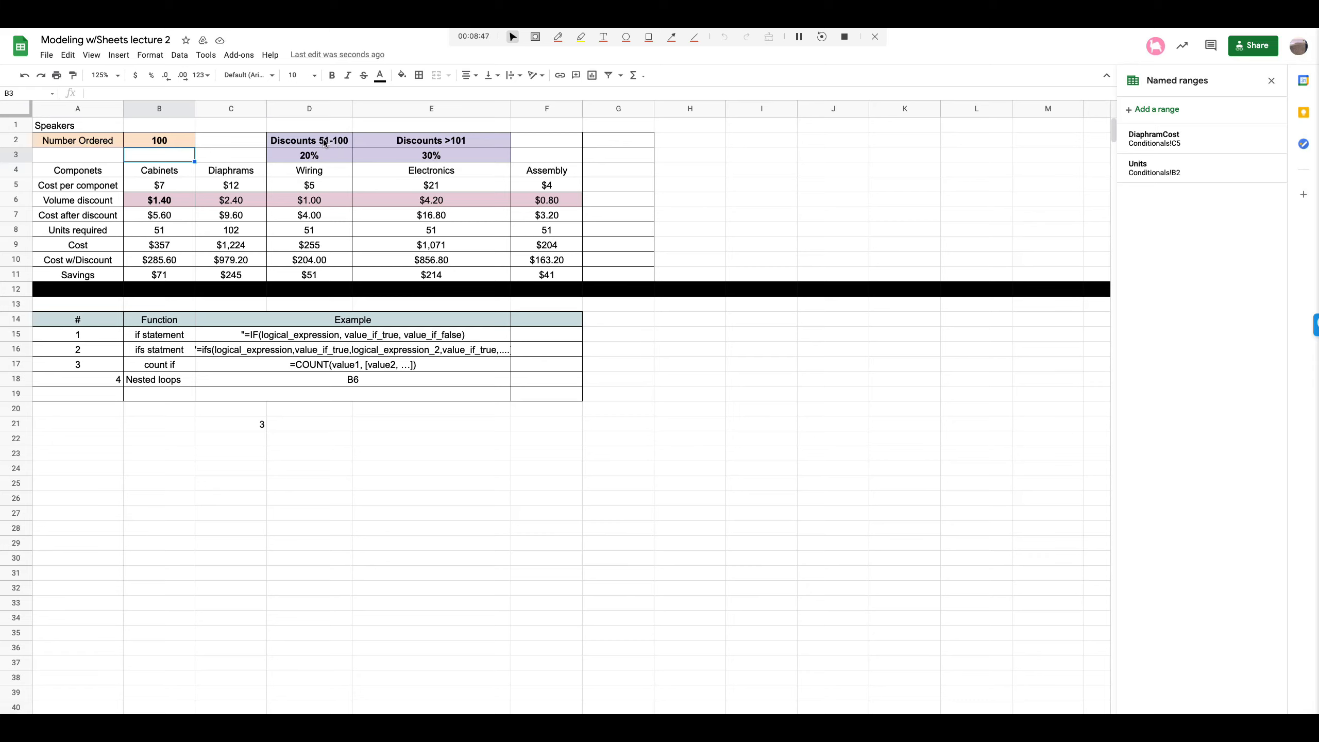
# Change the Number Ordered in B2 to 101 to apply the higher-volume discount
pyautogui.click(169, 140)
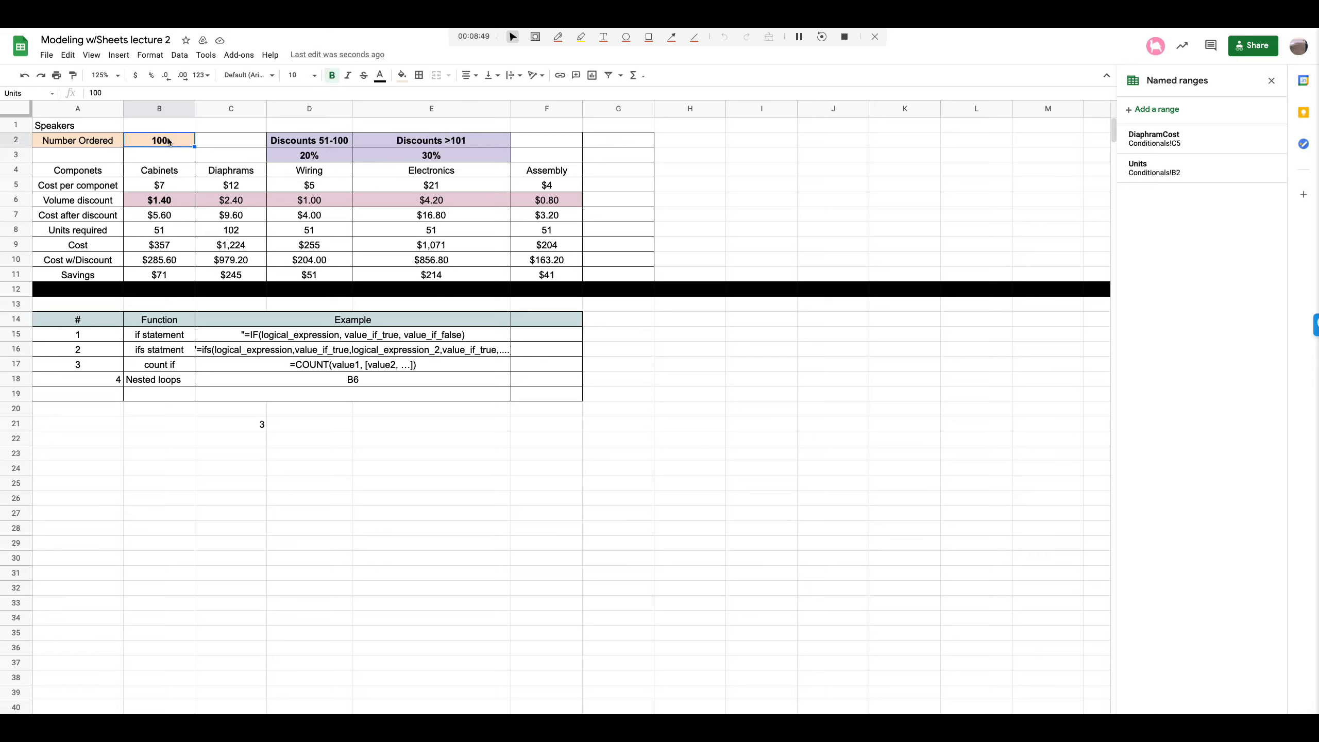
pyautogui.write('101')
pyautogui.press('Return')
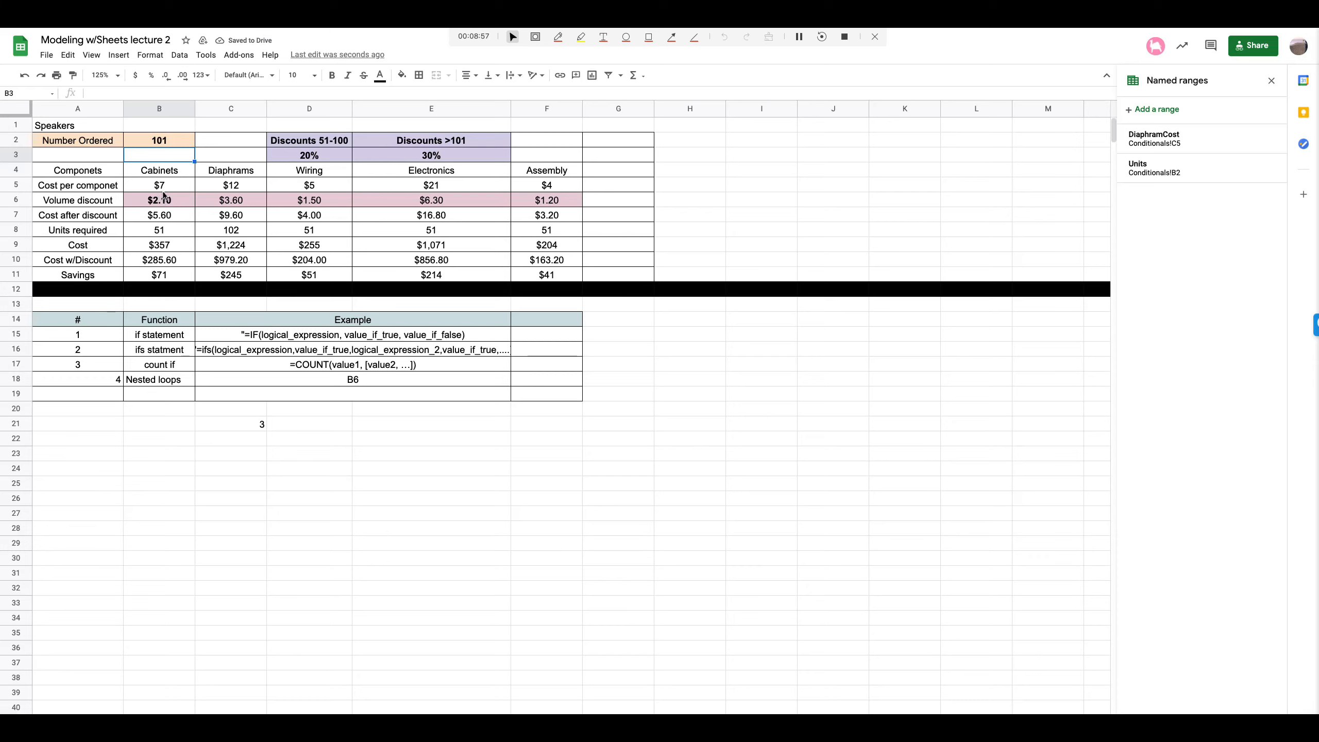
# Count the numeric Cabinets values by entering =count(B5:B11) in G17
pyautogui.click(600, 366)
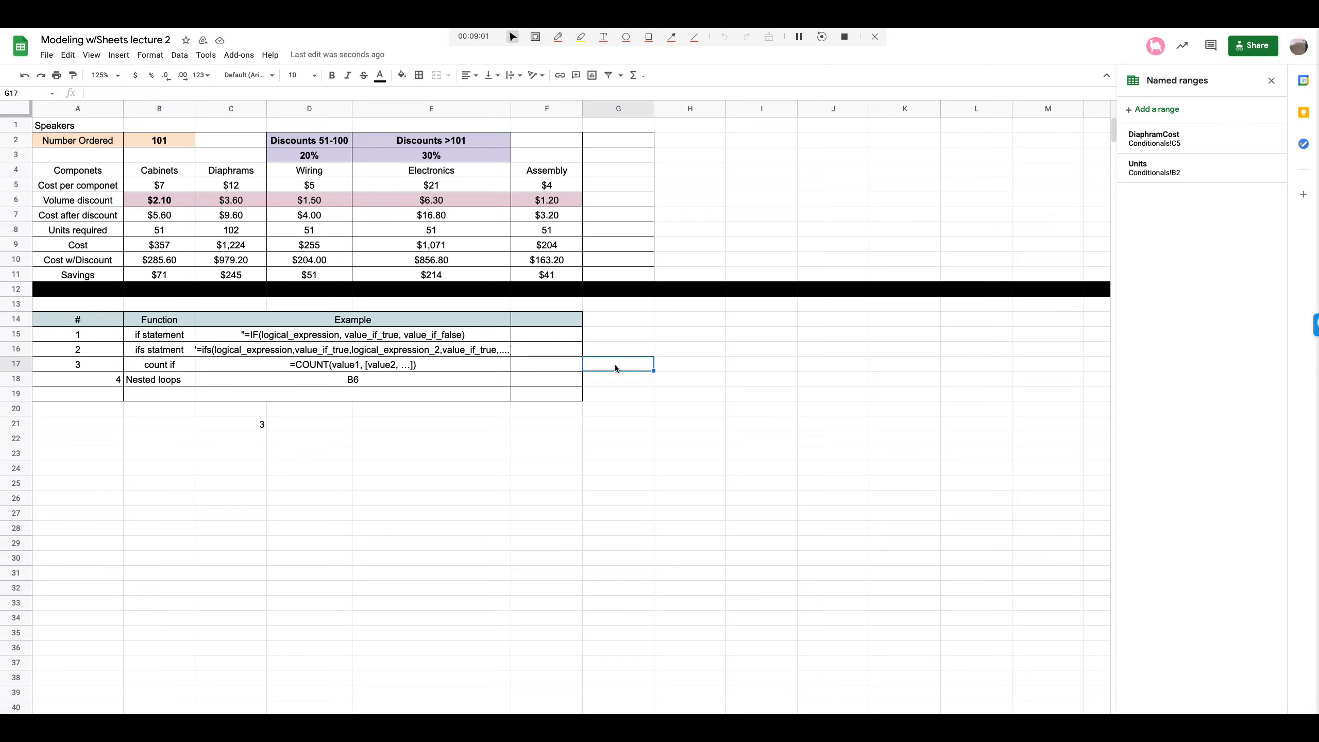
pyautogui.write('=')
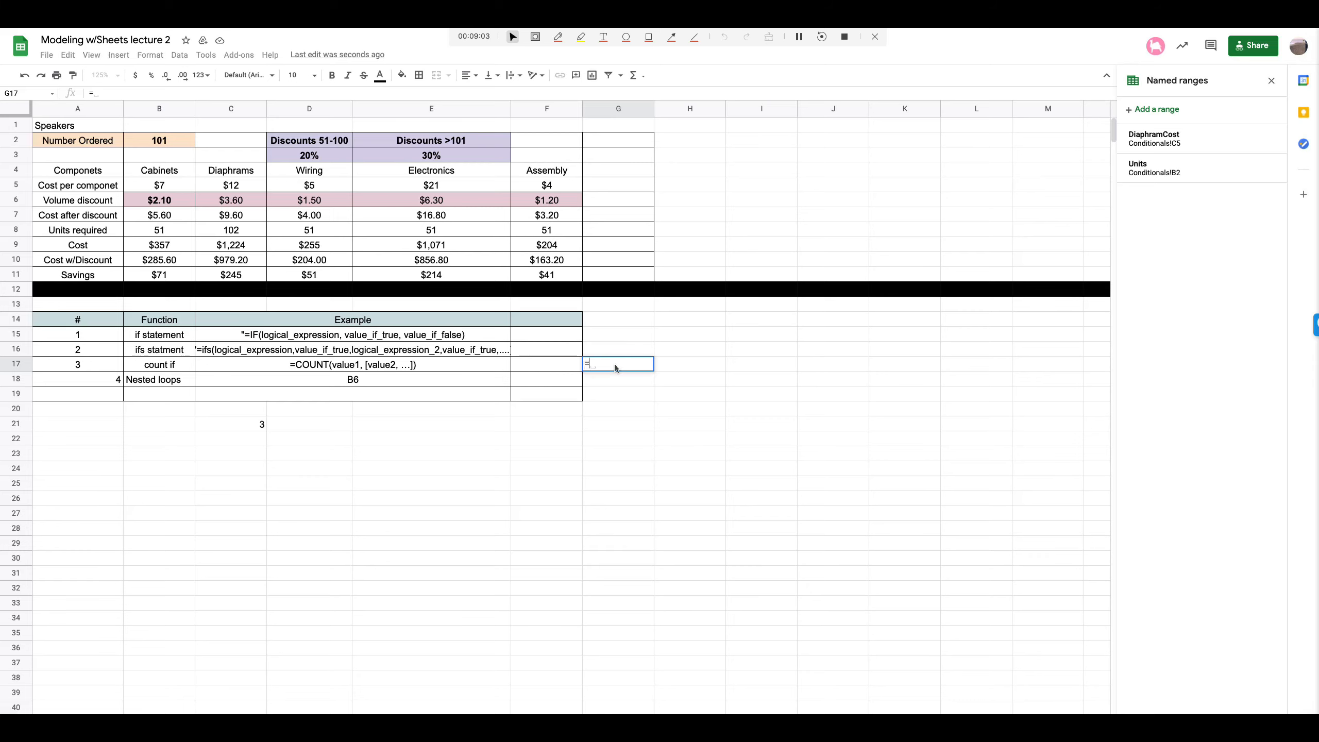
pyautogui.write('count(')
pyautogui.moveTo(159, 187); pyautogui.dragTo(162, 275)
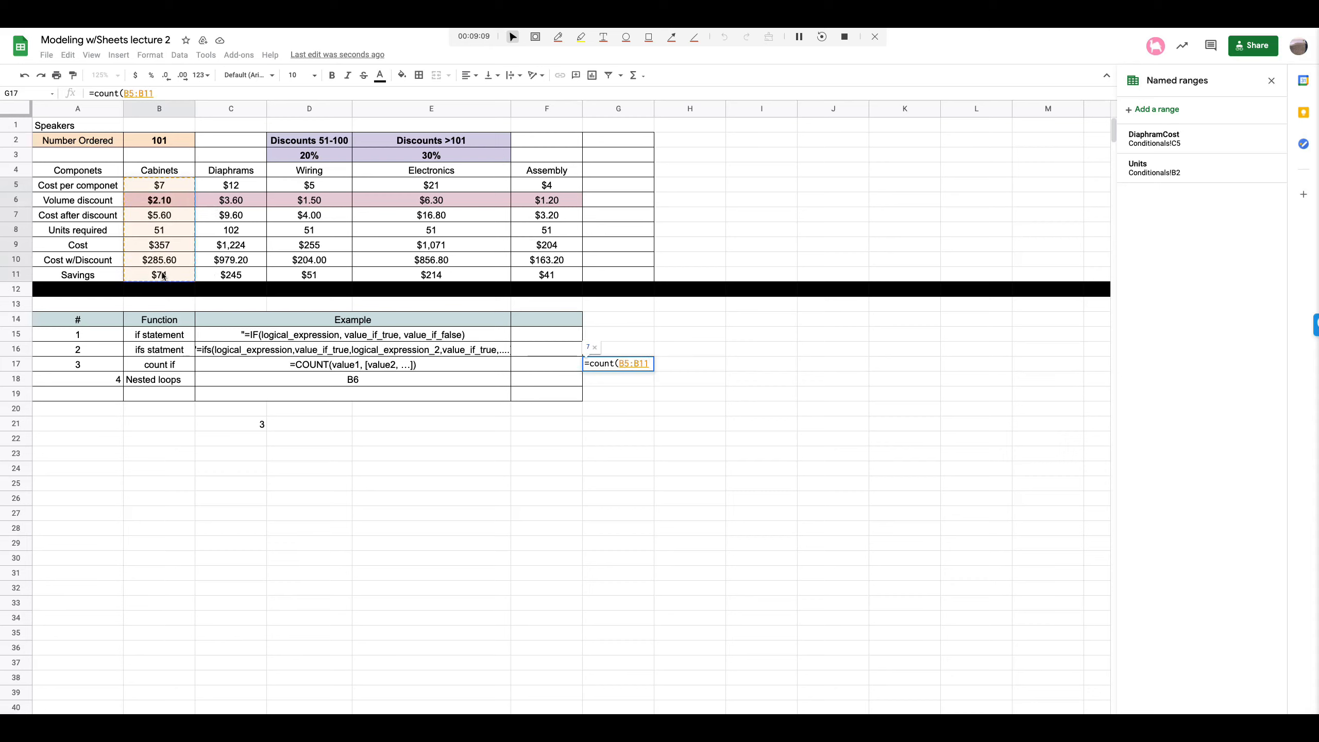
pyautogui.press('Return')
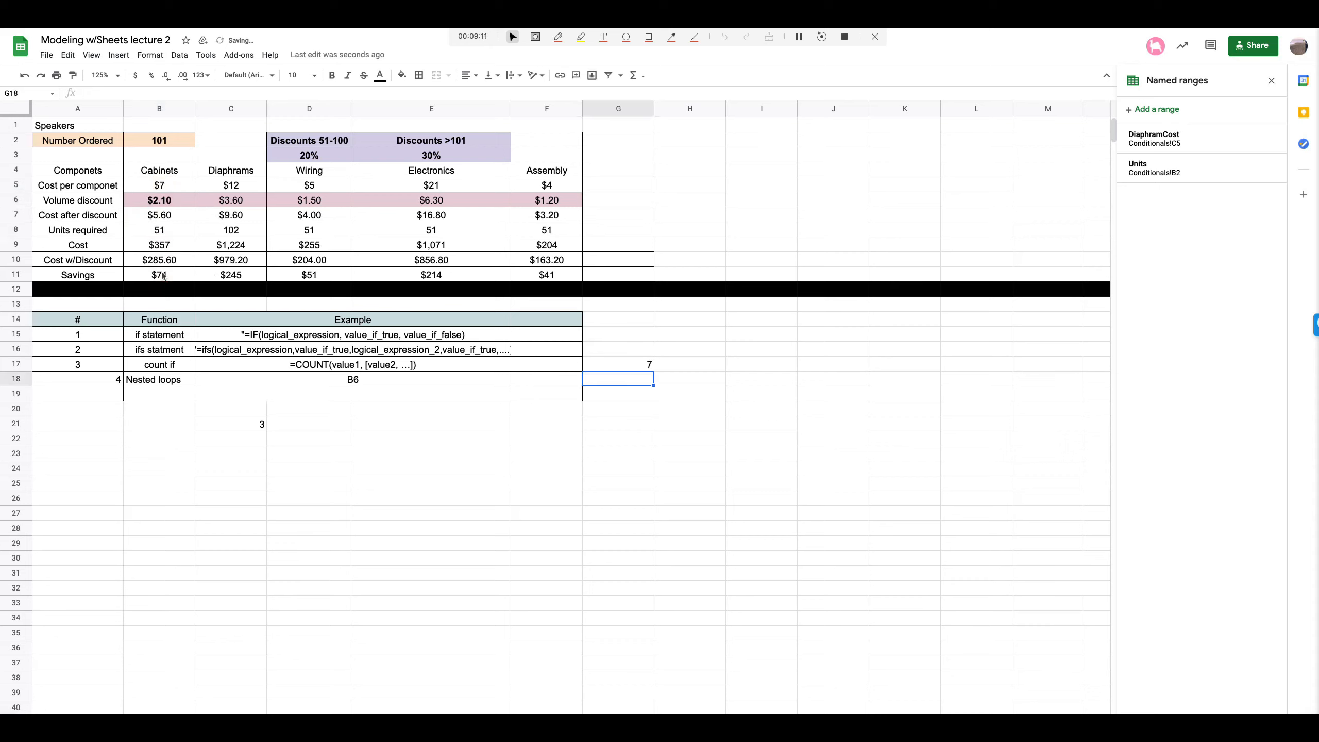
# Replace the formula in G17 with =countif(B5:F5,">7") to count component costs above 7, consulting the function's syntax help
pyautogui.click(635, 366)
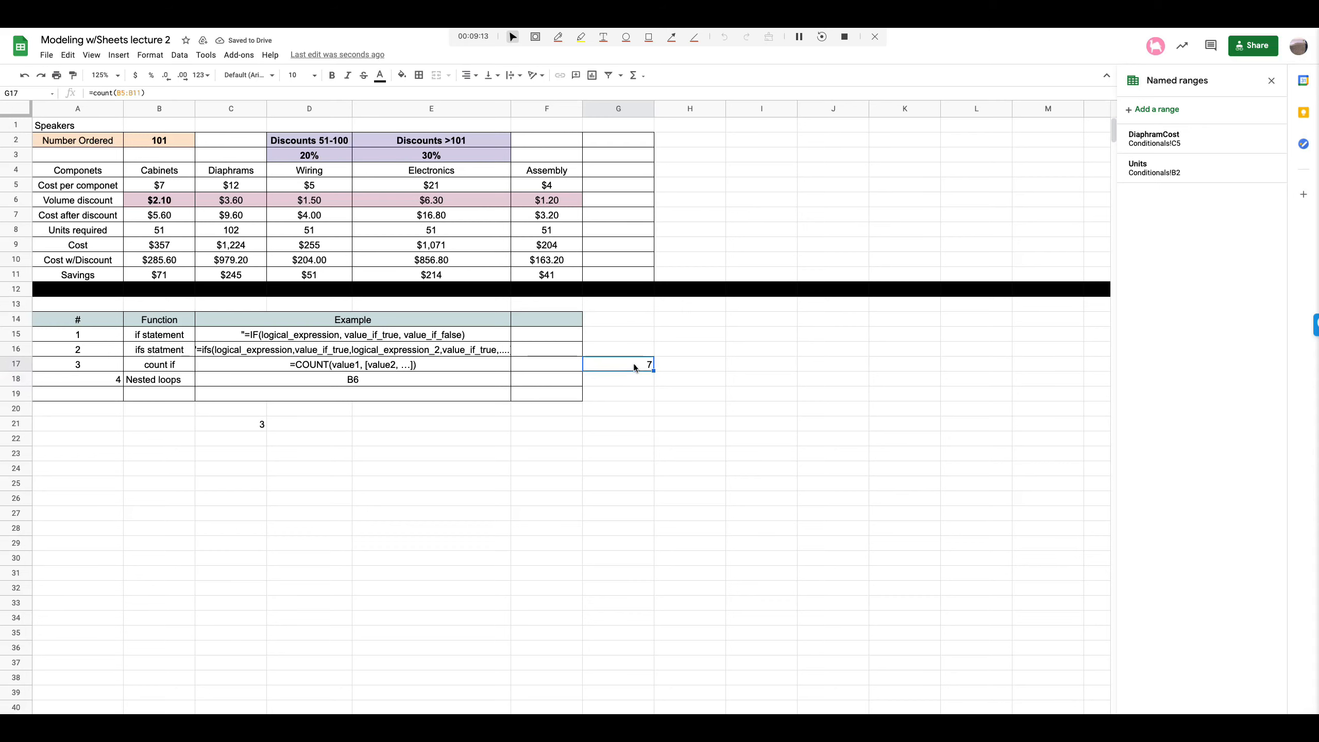
pyautogui.doubleClick(635, 366)
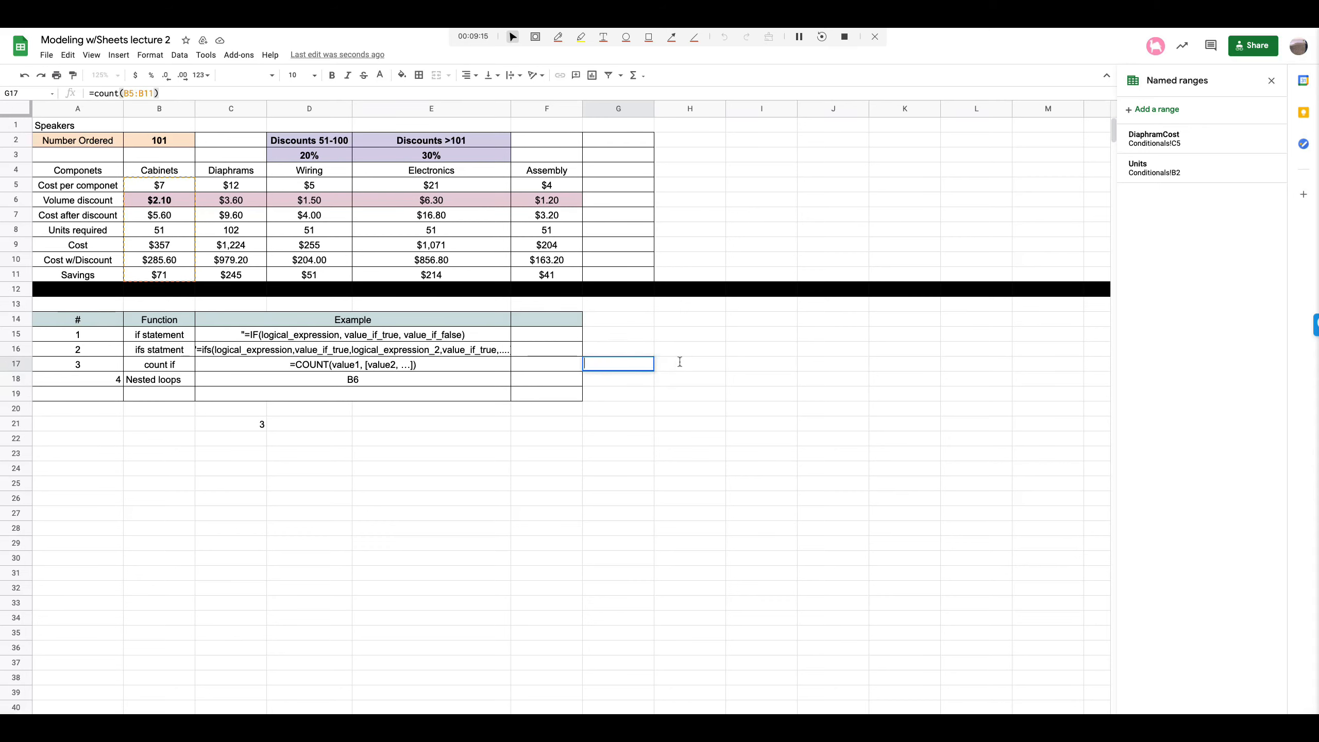
pyautogui.write('=countif')
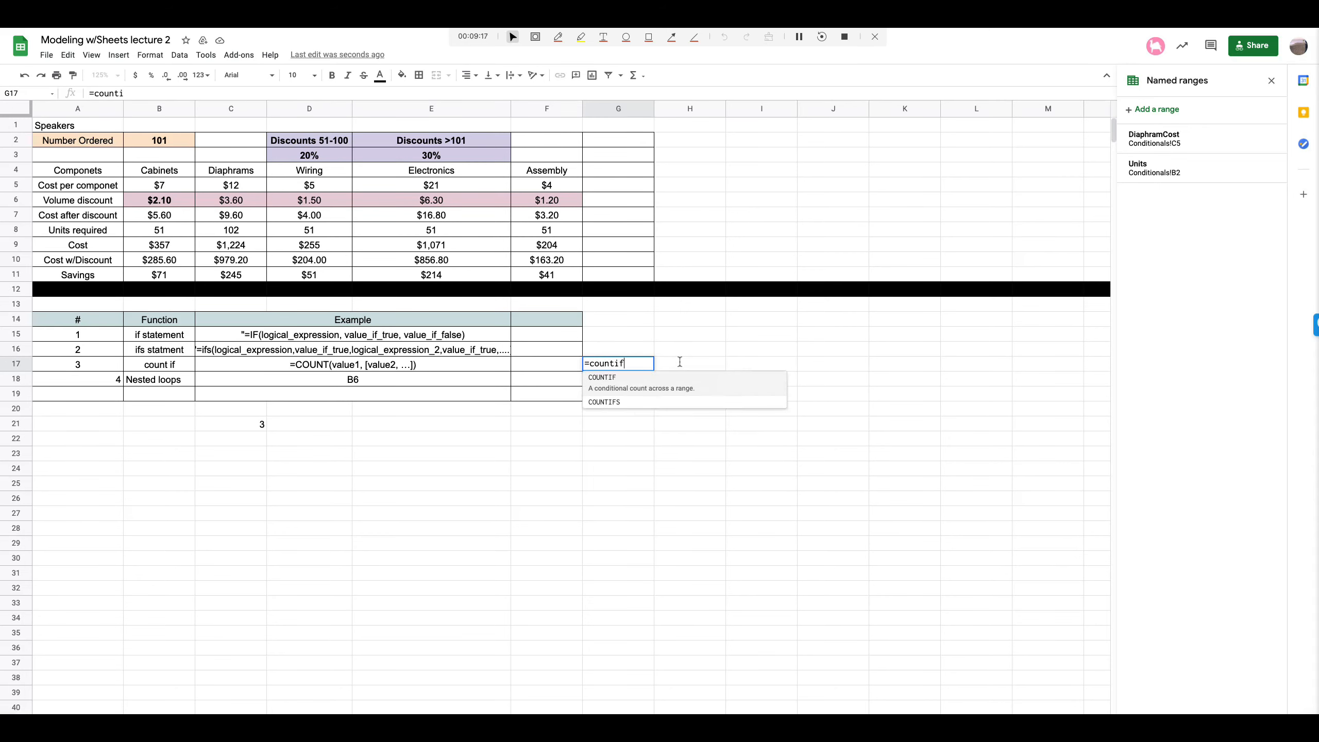
pyautogui.write('(')
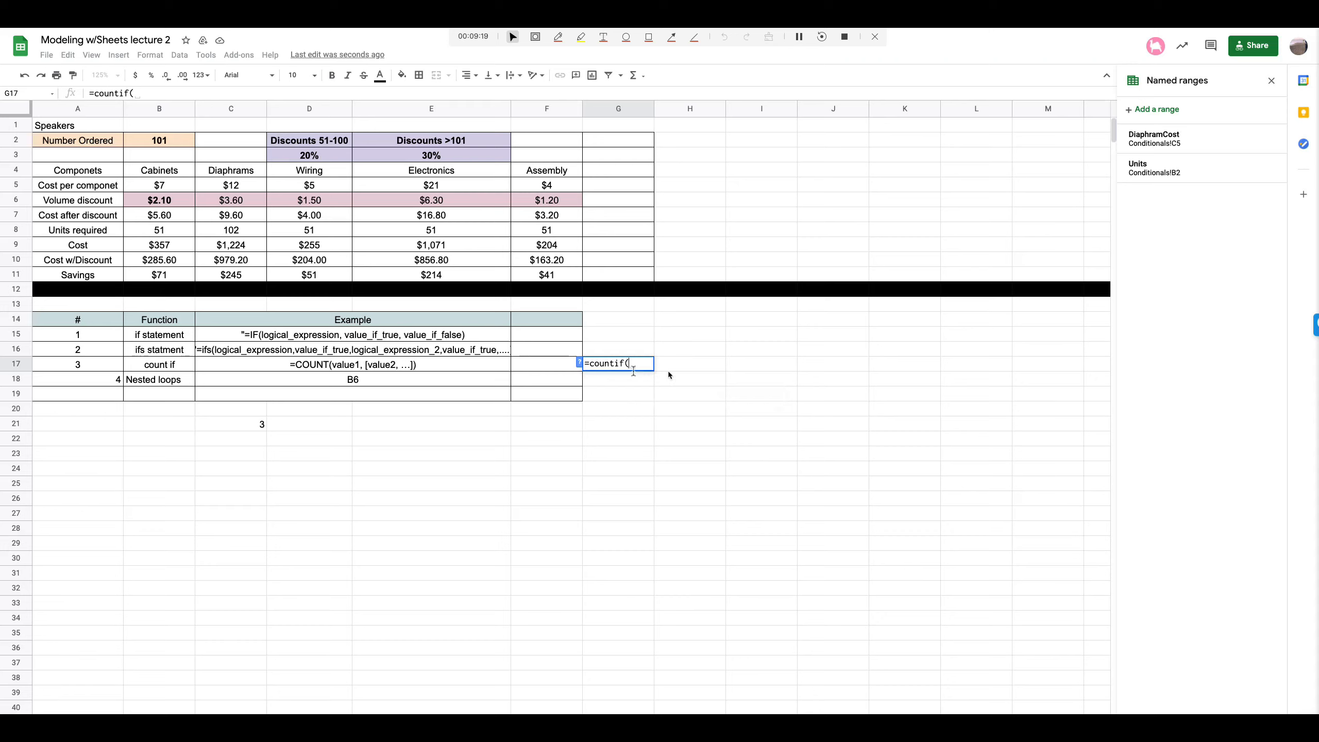
pyautogui.click(580, 364)
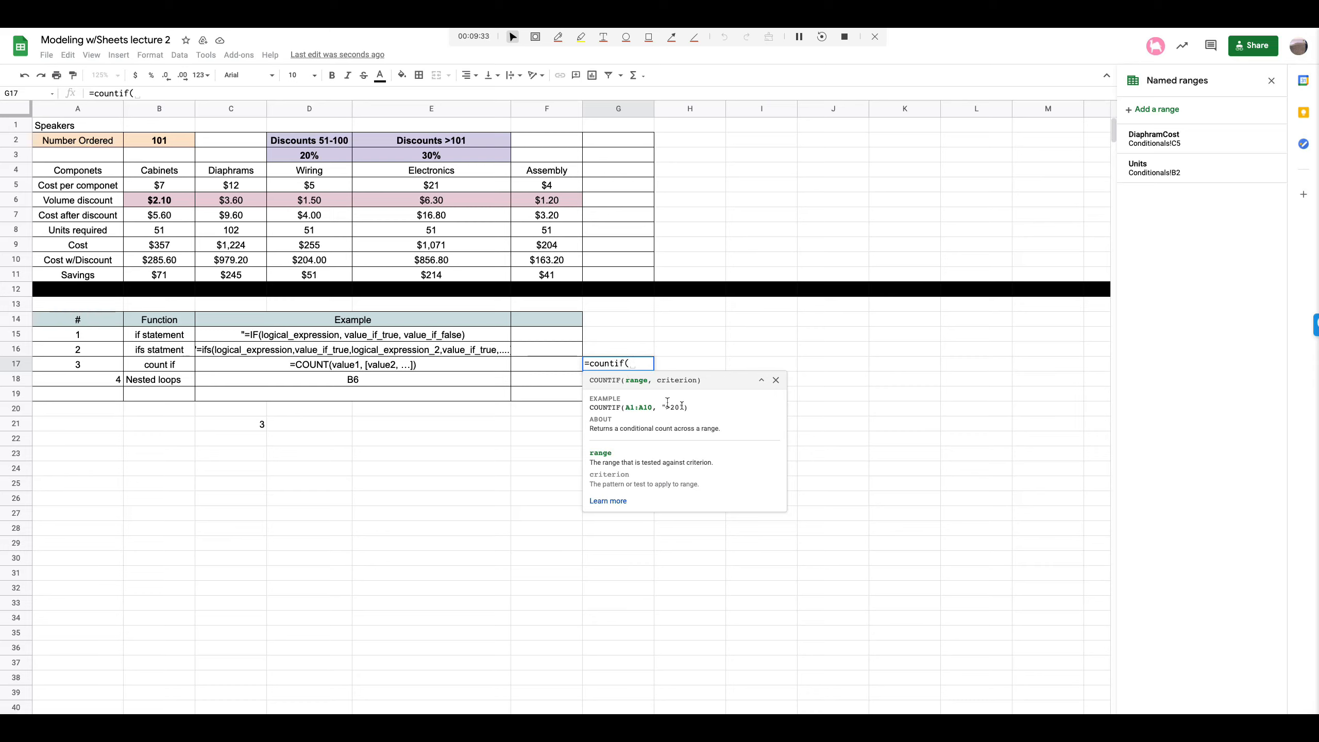
pyautogui.moveTo(663, 408); pyautogui.dragTo(685, 408)
pyautogui.click(633, 364)
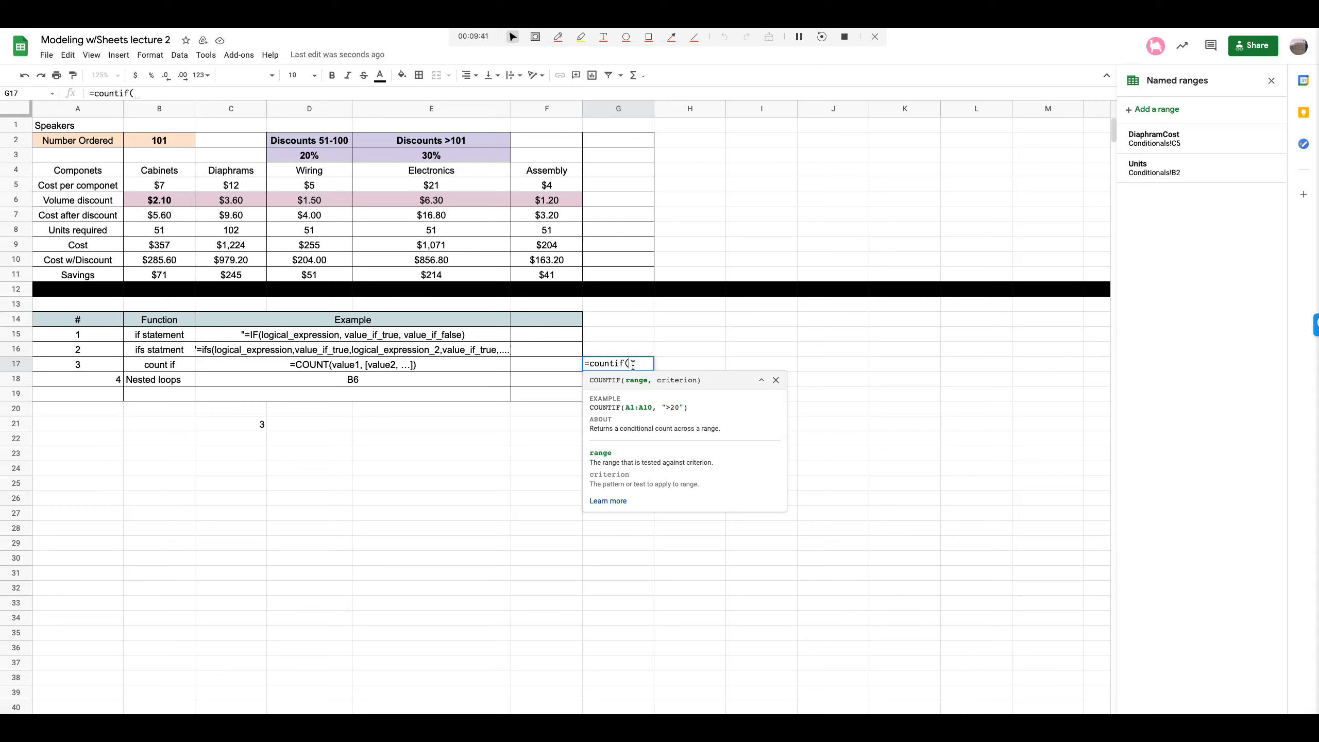
pyautogui.moveTo(159, 185); pyautogui.dragTo(166, 275)
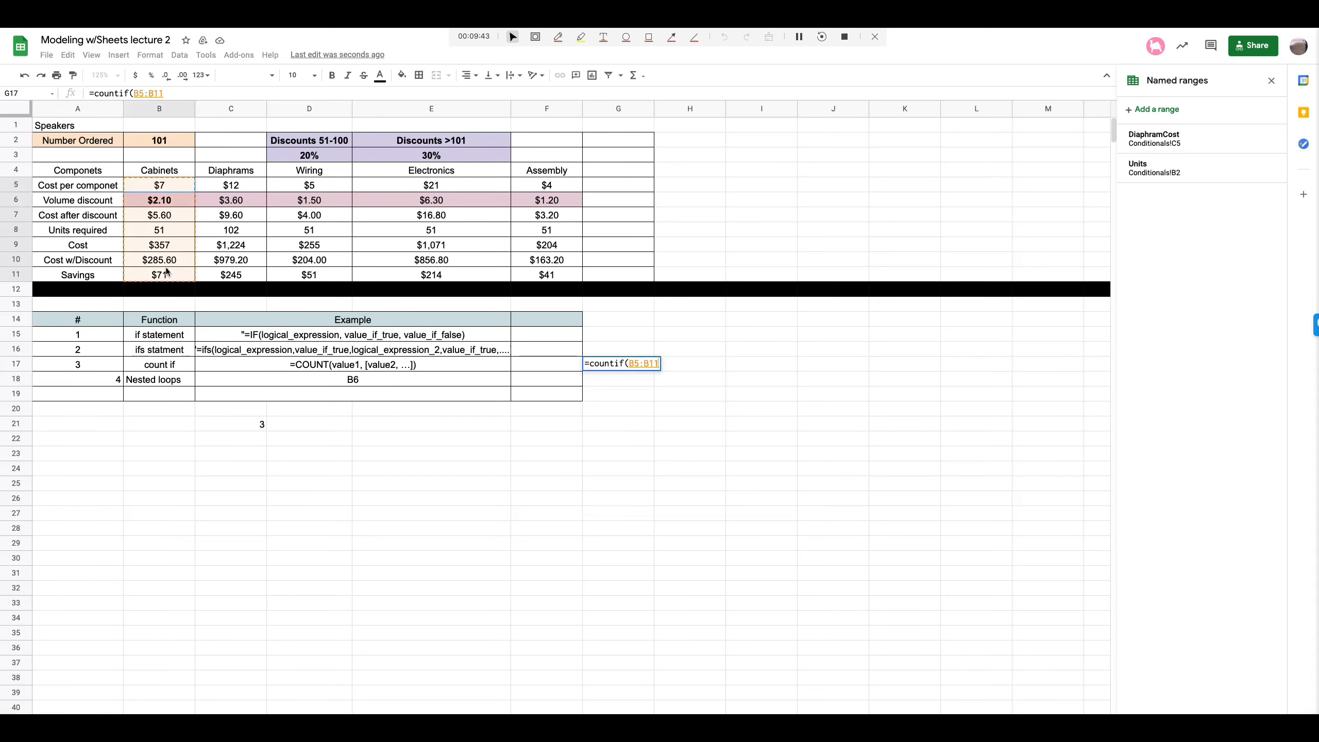
pyautogui.moveTo(154, 185); pyautogui.dragTo(524, 186)
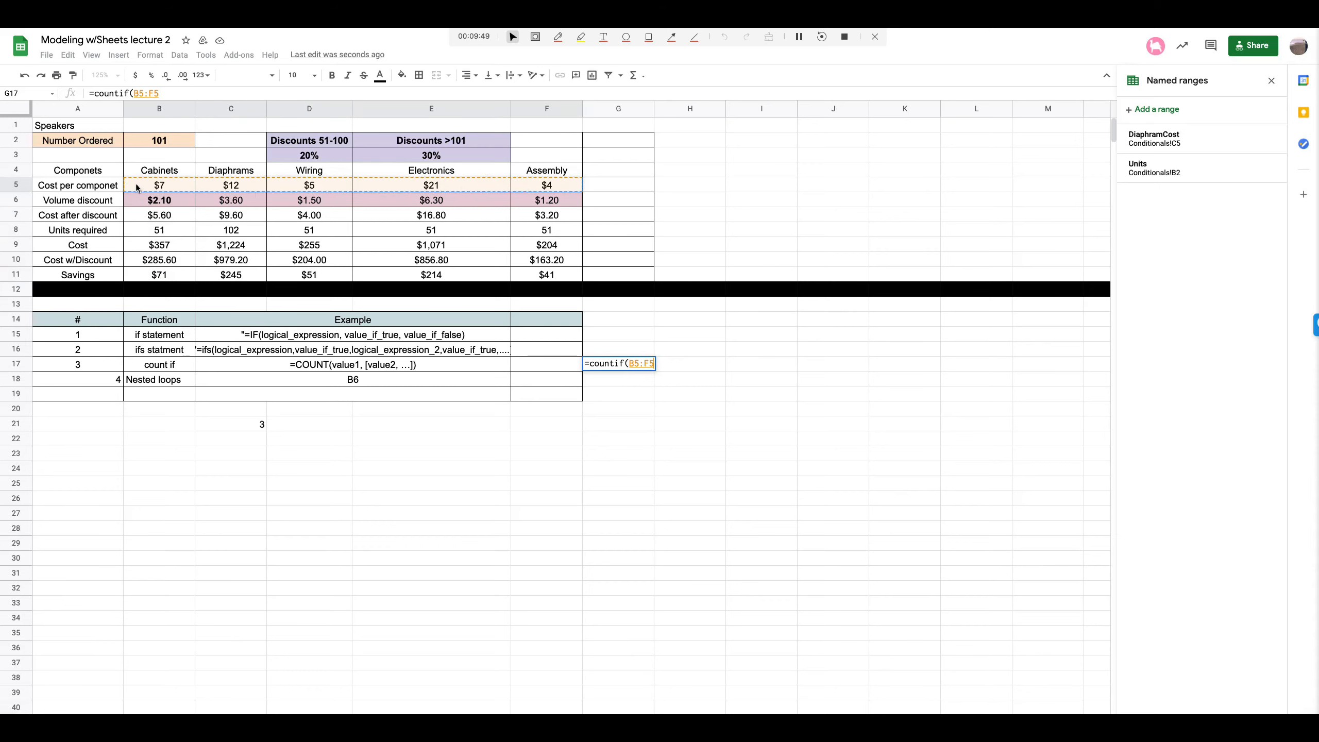
pyautogui.write(',"')
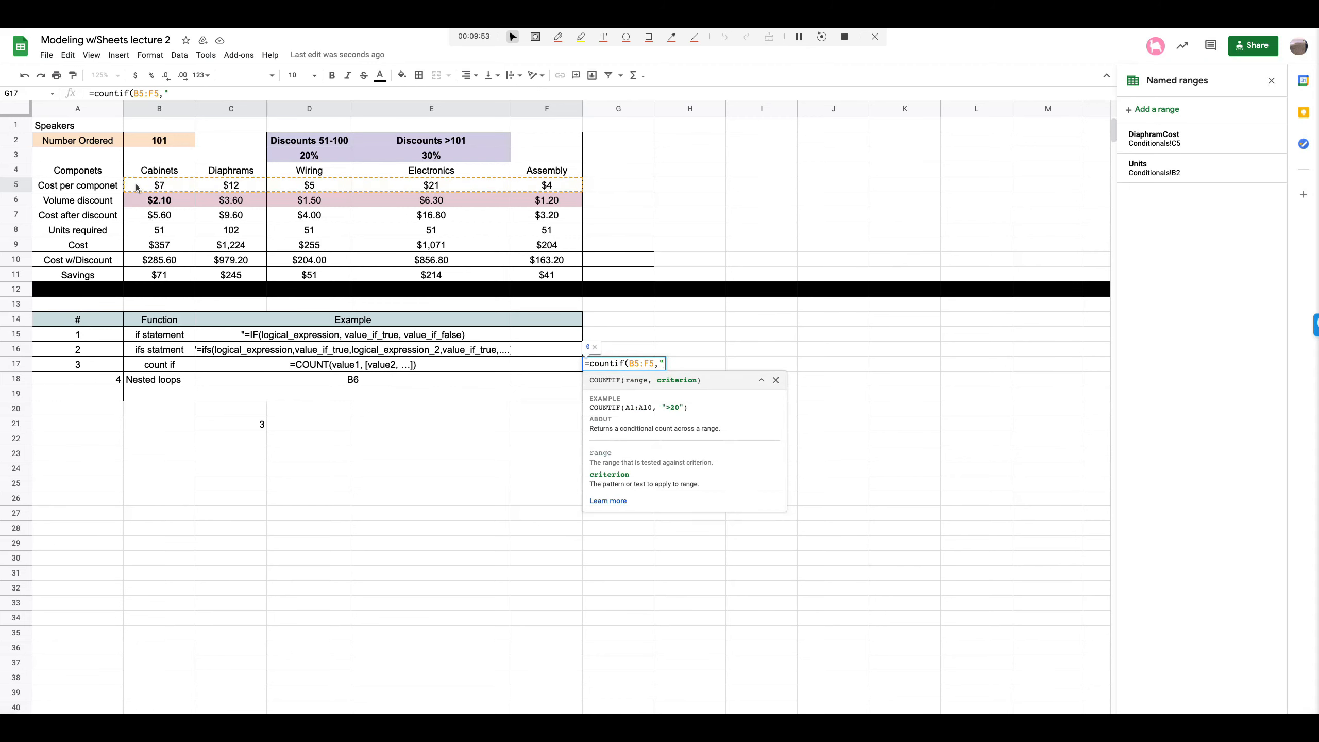
pyautogui.write('>7')
pyautogui.press('Return')
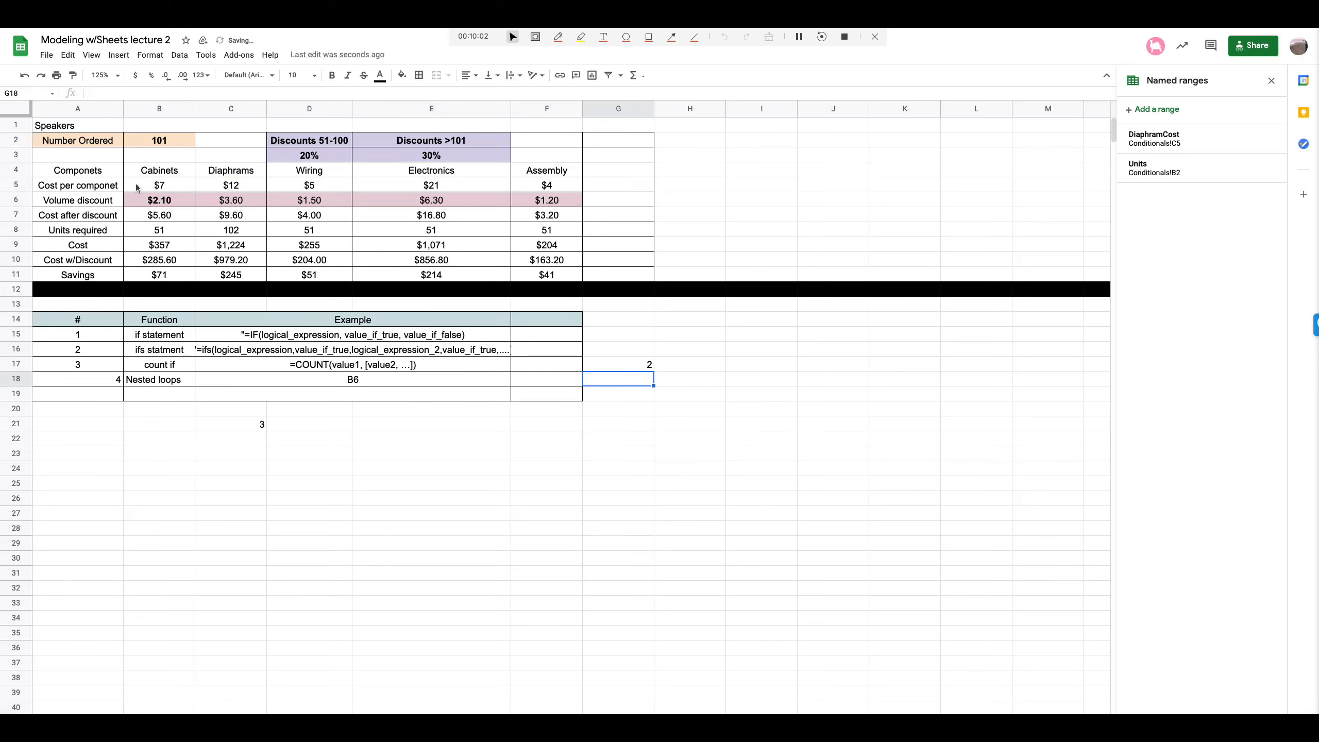
# Clear the COUNTIF formula from G17
pyautogui.click(614, 366)
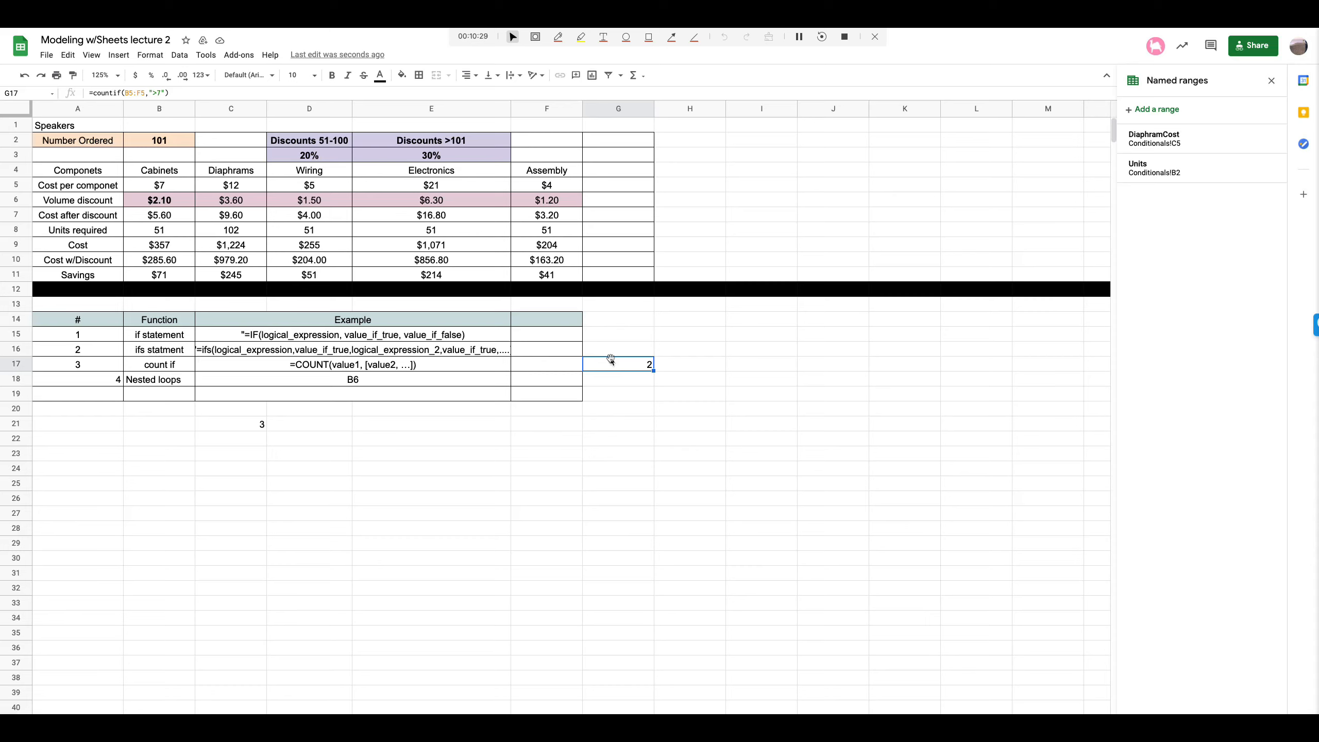
pyautogui.press('Delete')
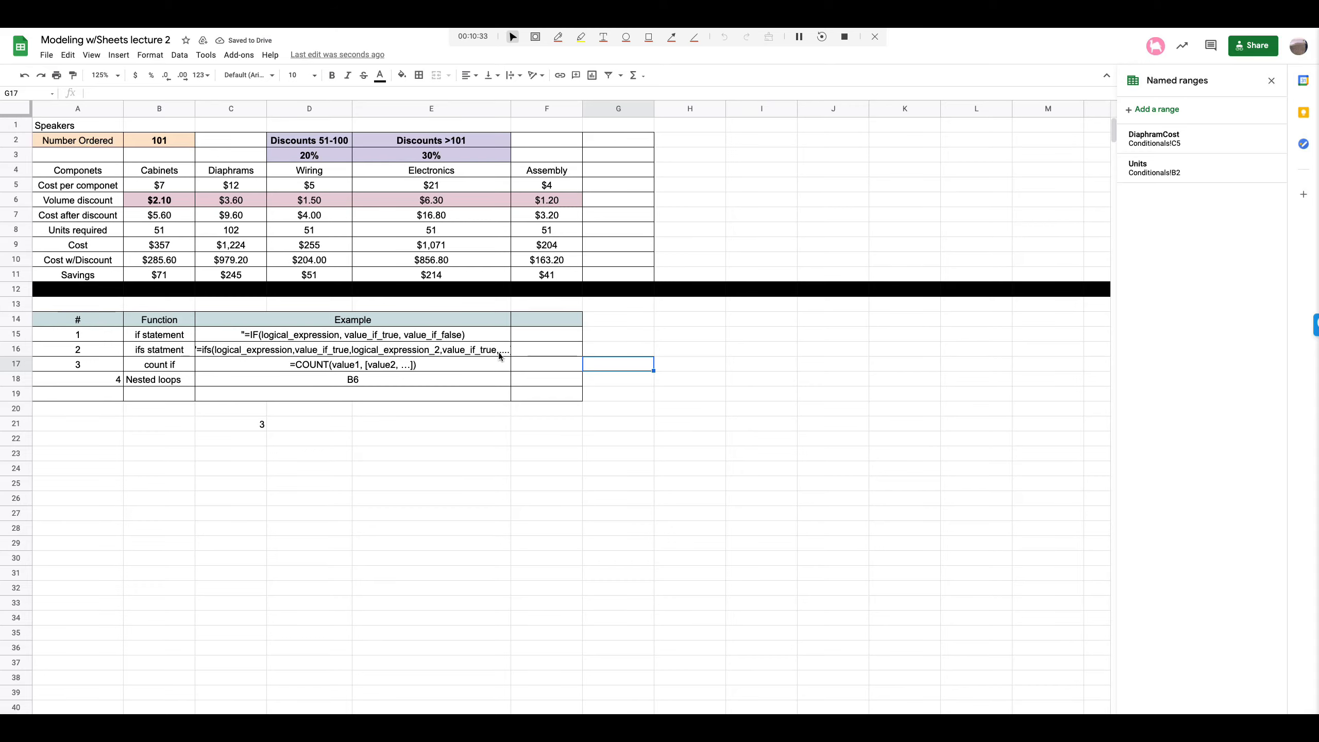
# Switch to the lecture slides and open the spreadsheet linked from the Lottery Model slide
pyautogui.hotkey('ctrl', 'Tab')
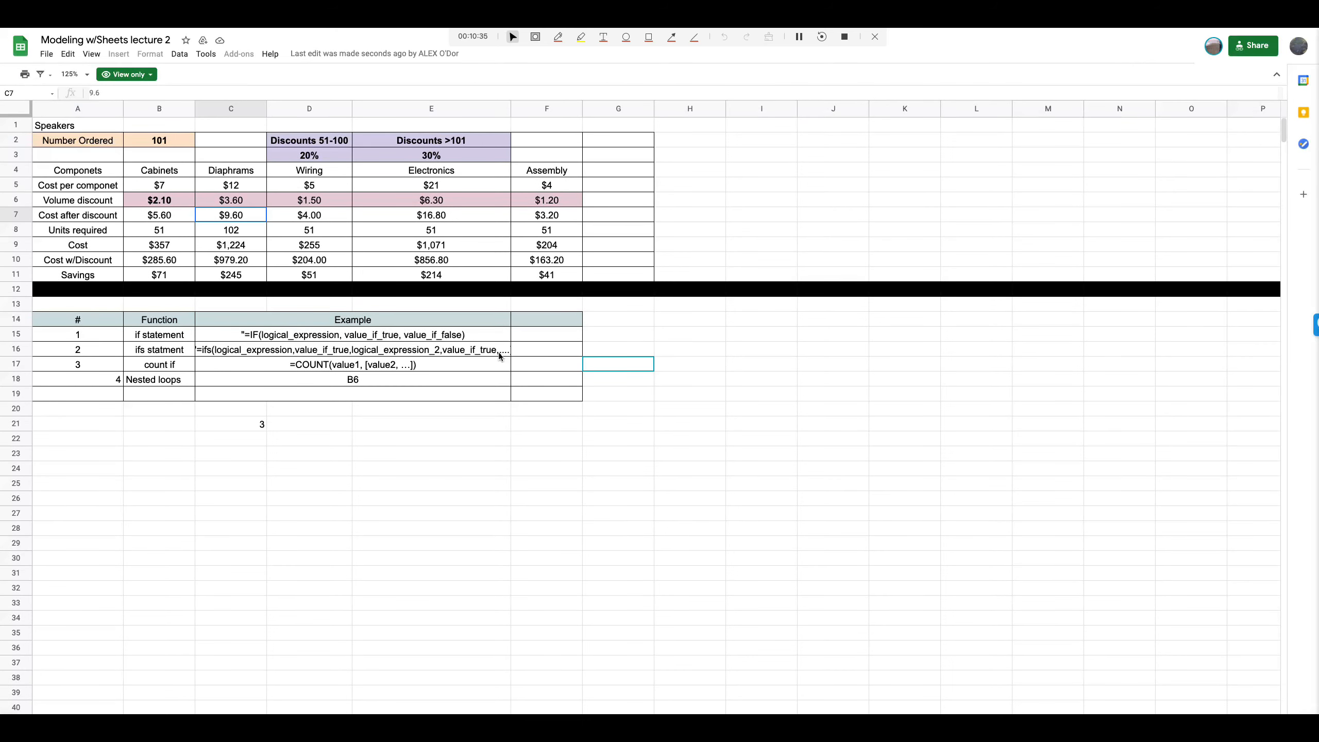
pyautogui.hotkey('ctrl', 'Tab')
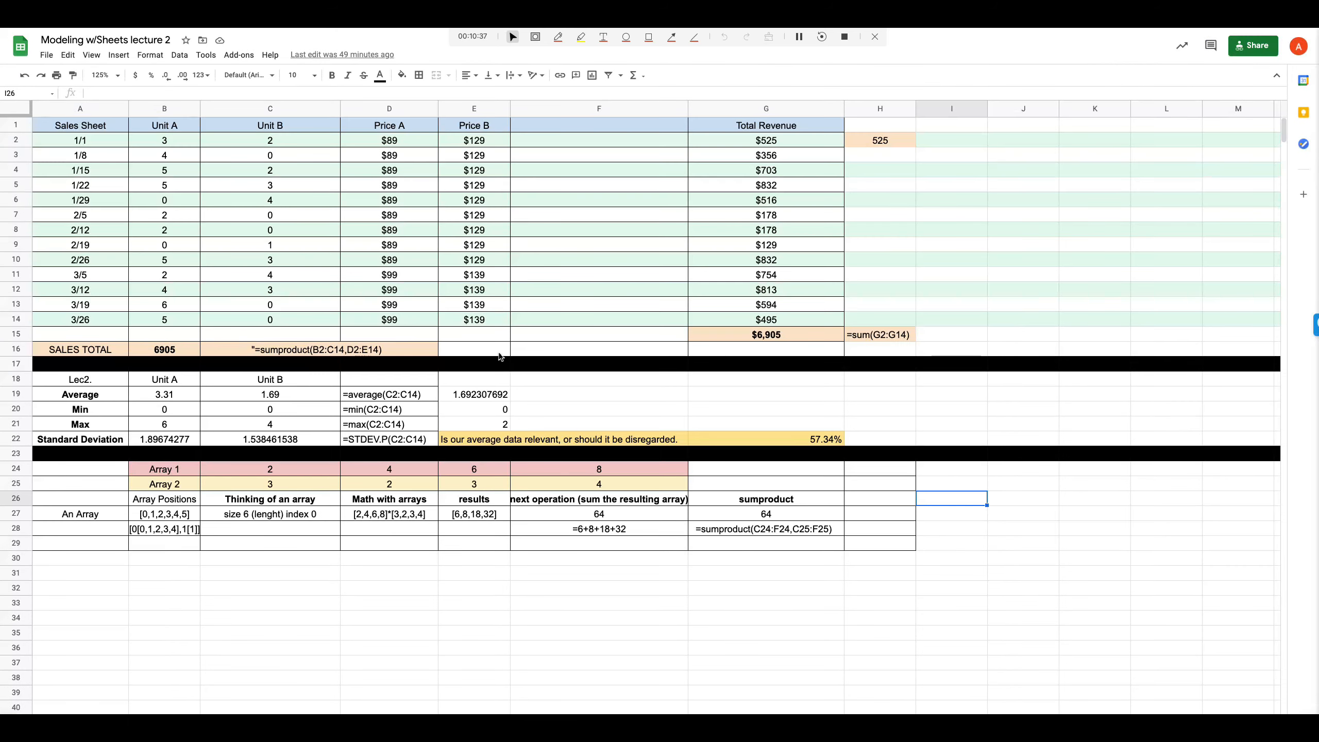
pyautogui.hotkey('ctrl', 'Tab')
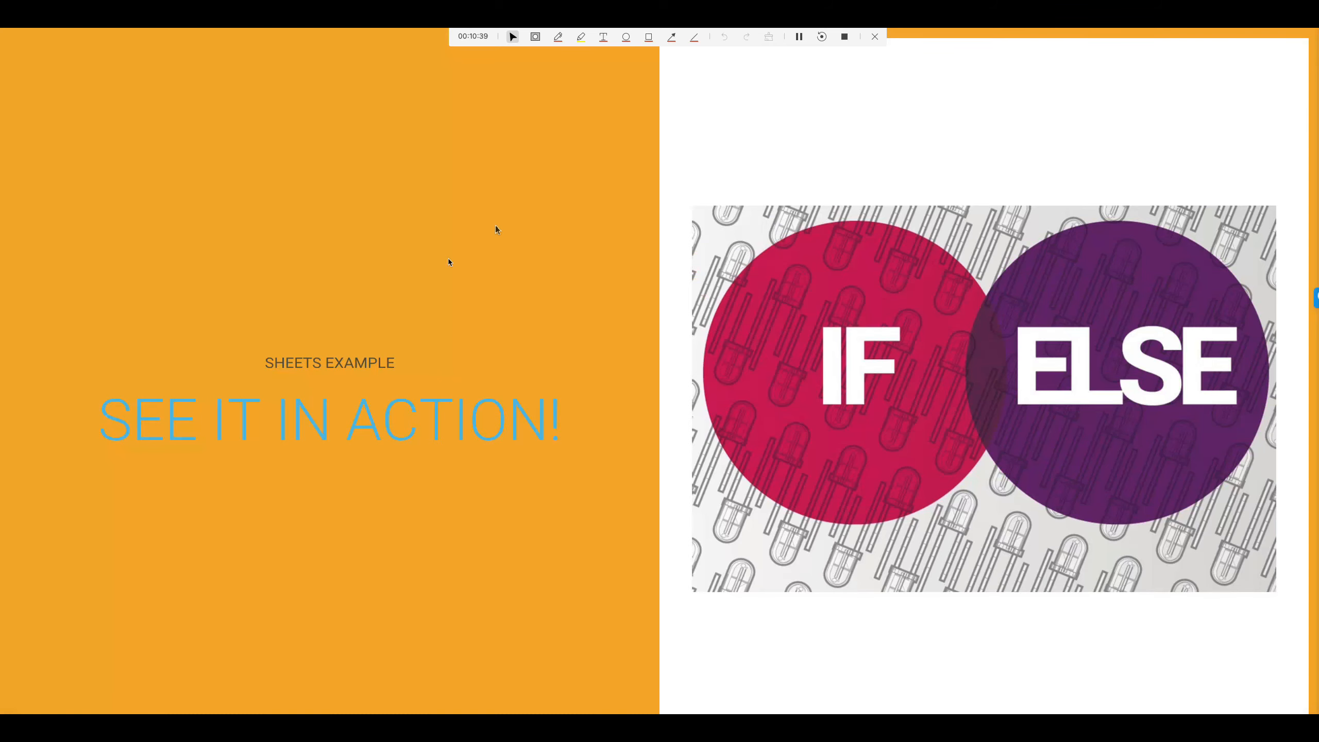
pyautogui.press('Right')
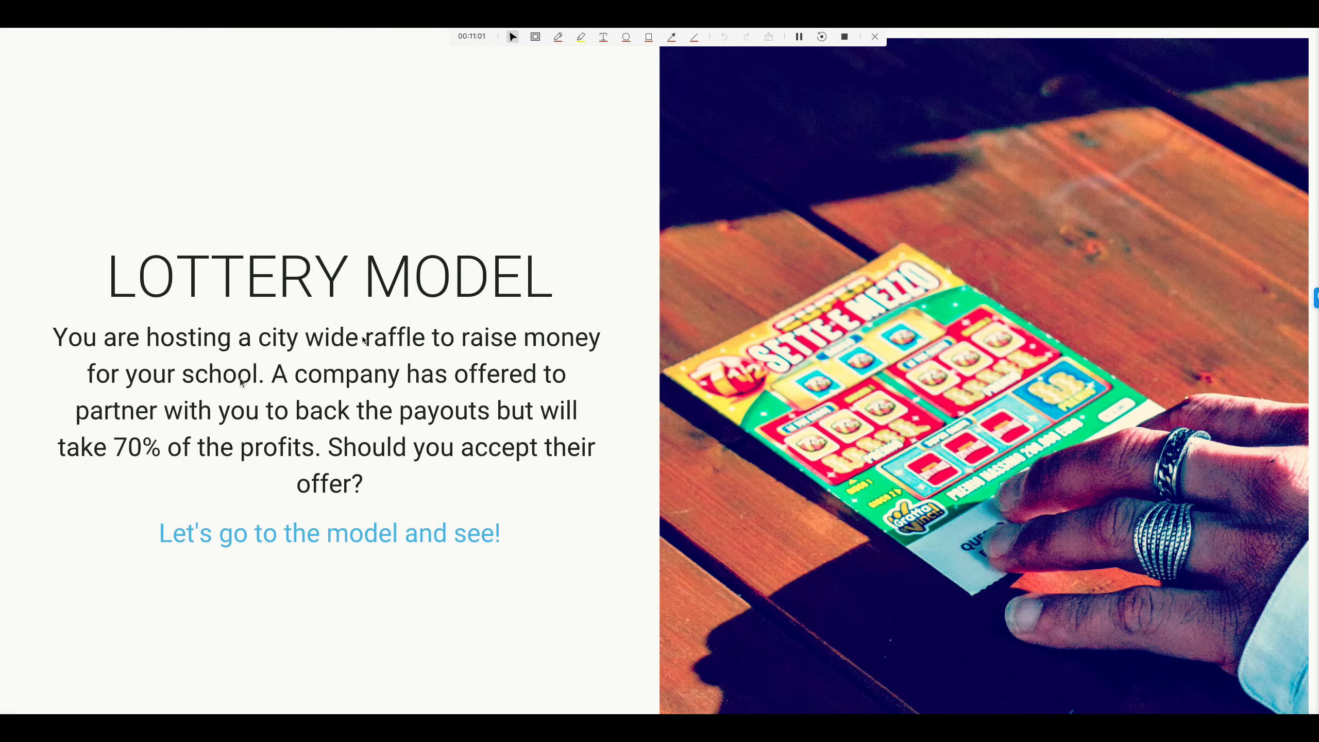
pyautogui.click(229, 542)
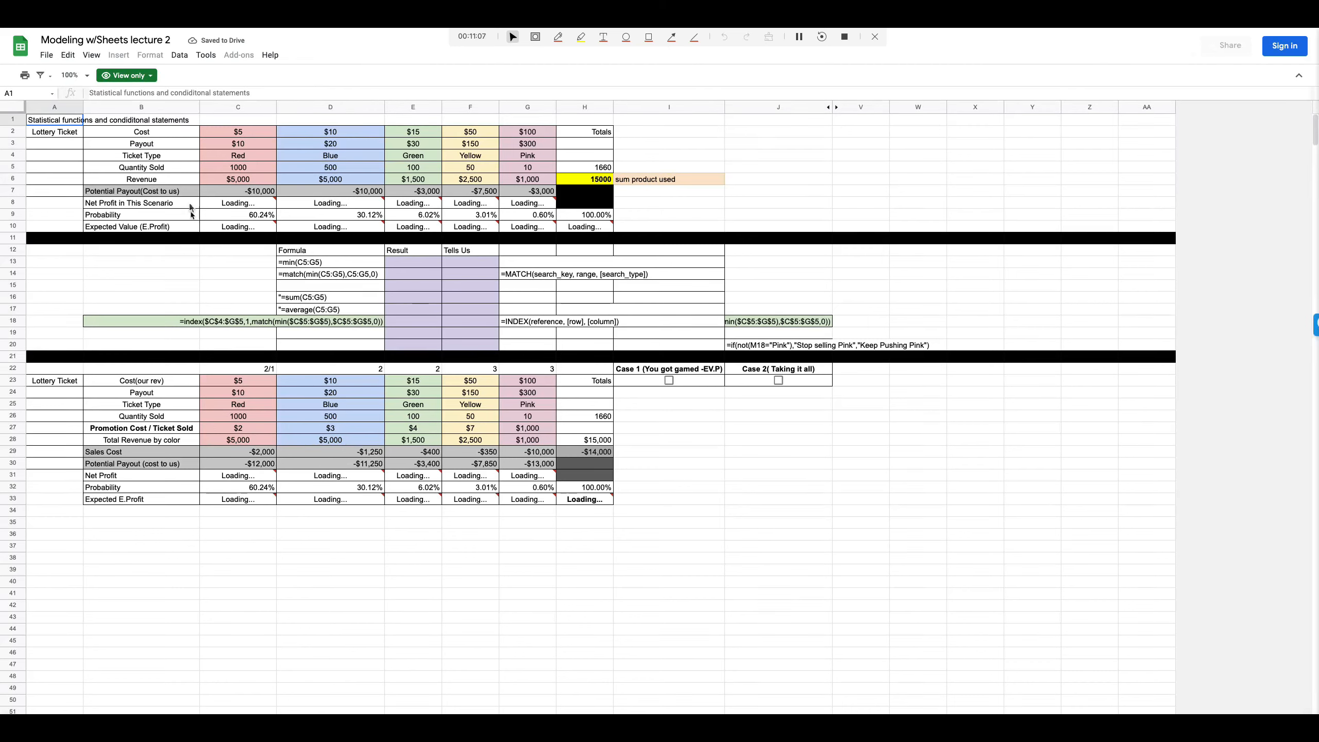
# Examine the lottery ticket costs in row 2 from Red through Yellow, and the Red quantity sold in C5
pyautogui.click(115, 133)
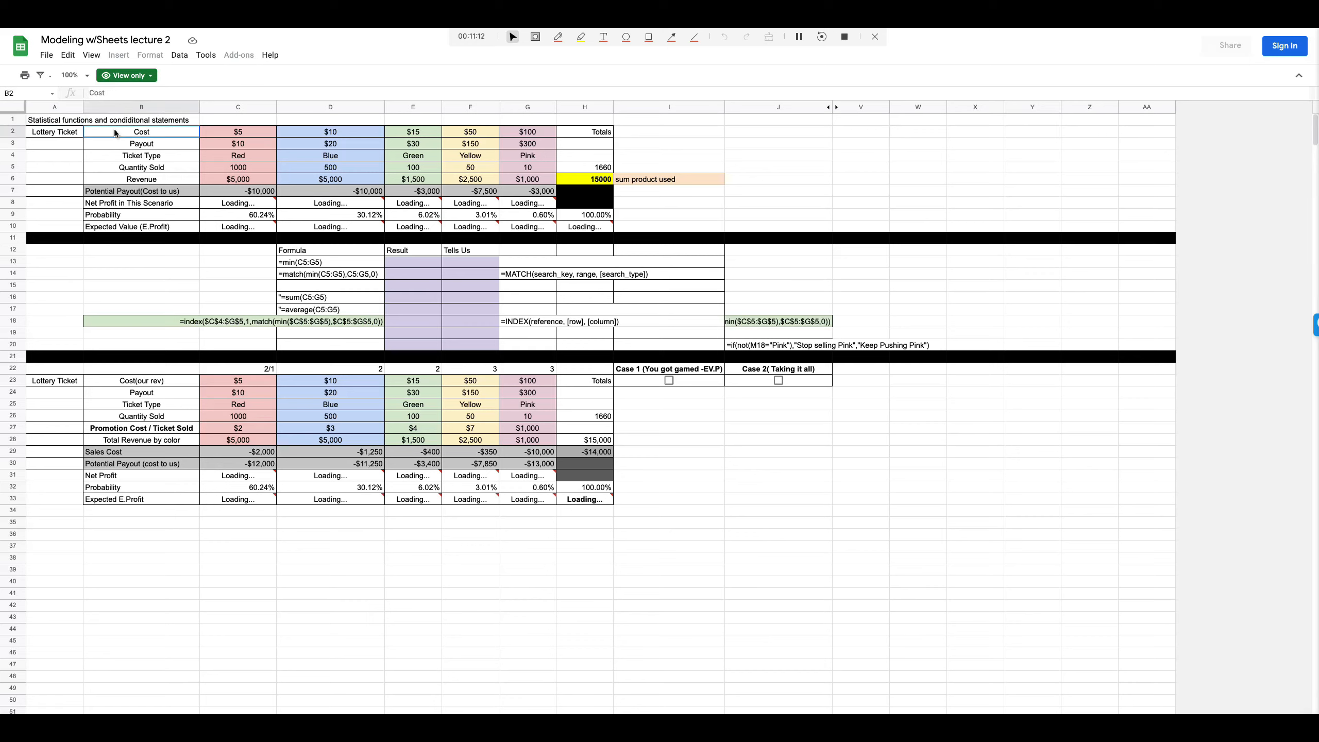
pyautogui.click(235, 132)
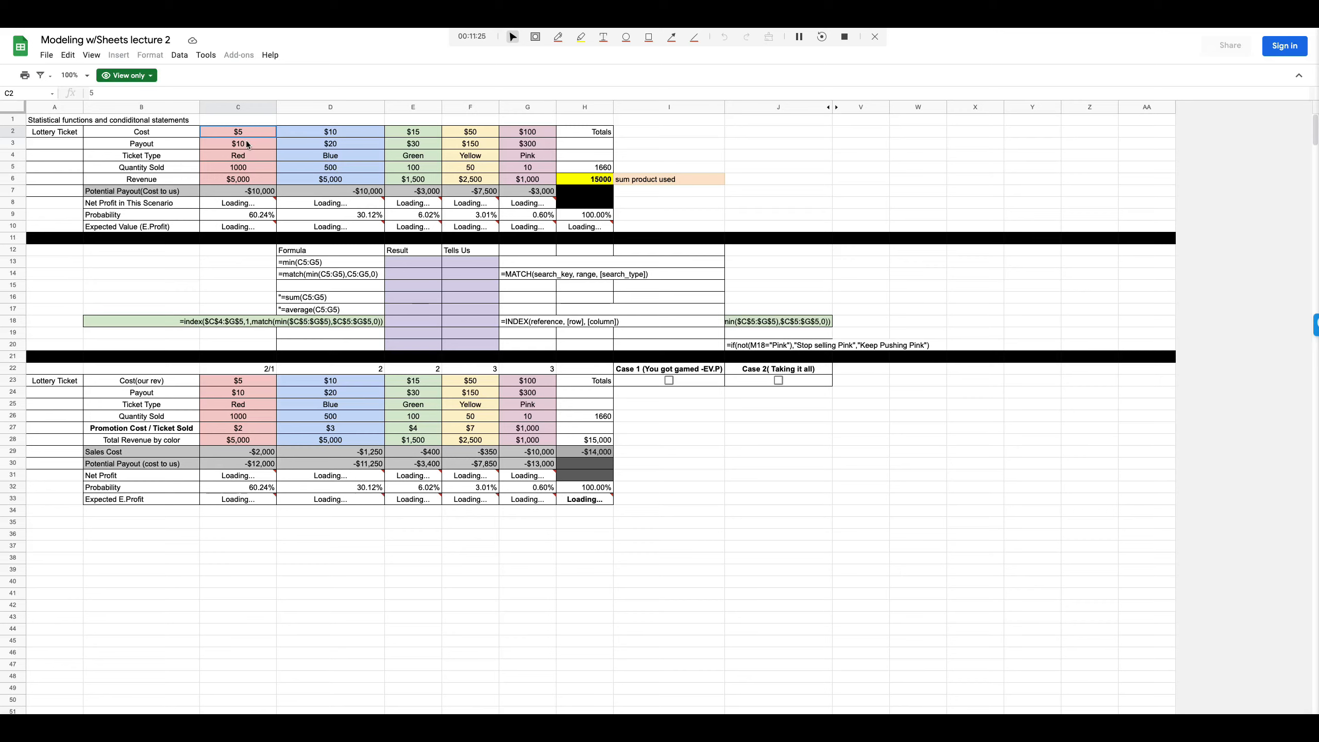
pyautogui.click(309, 133)
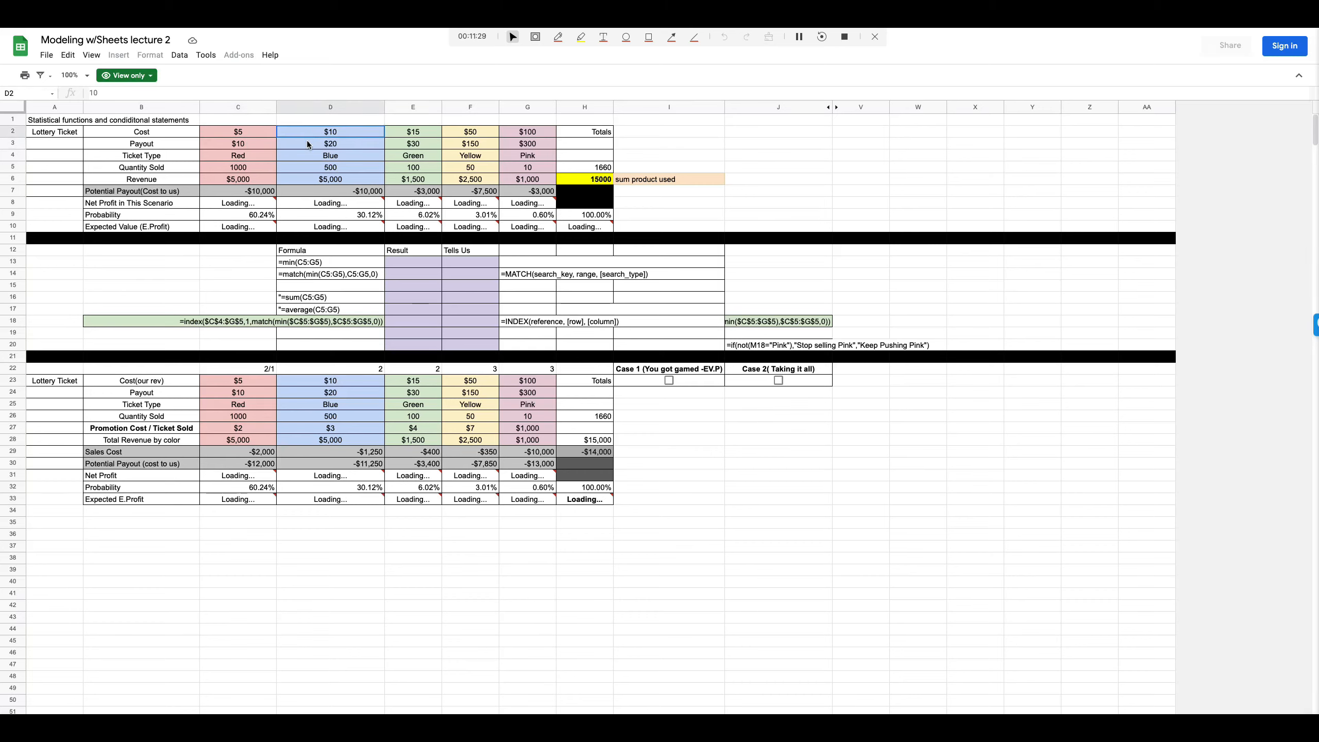
pyautogui.click(403, 134)
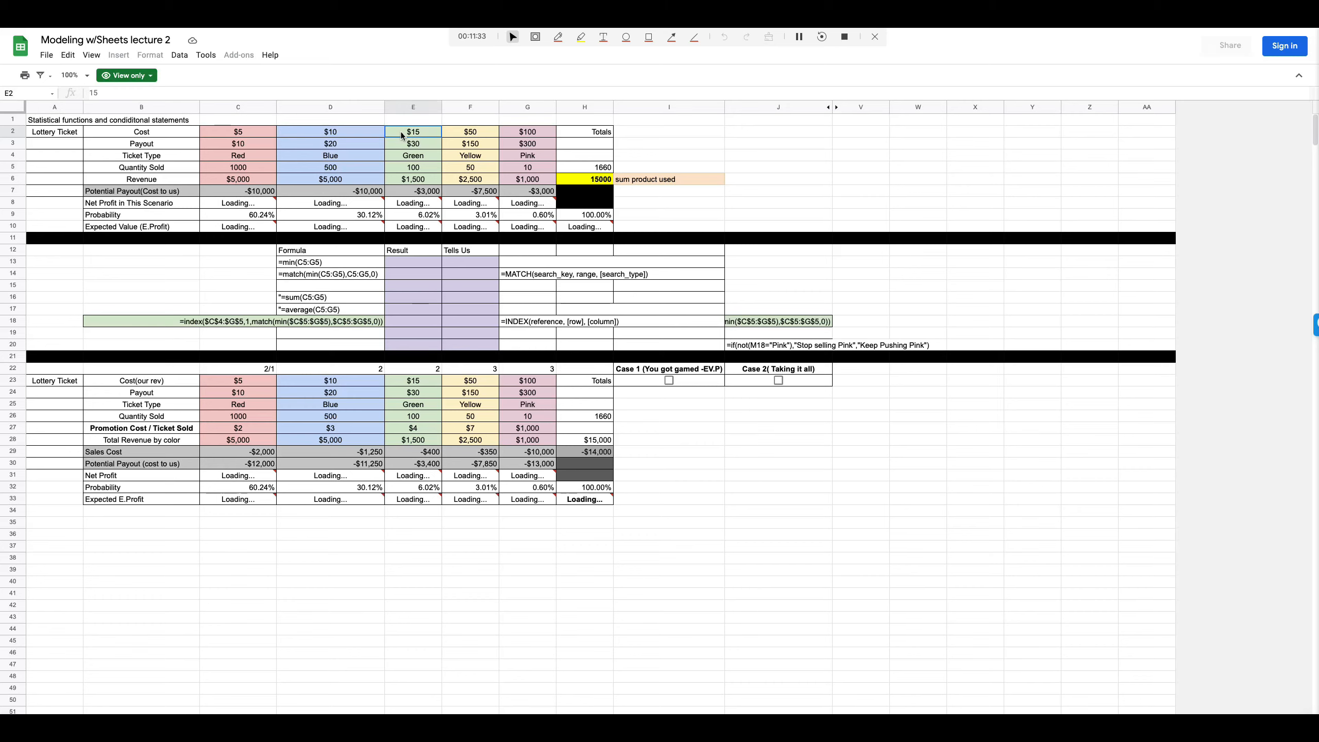
pyautogui.click(450, 132)
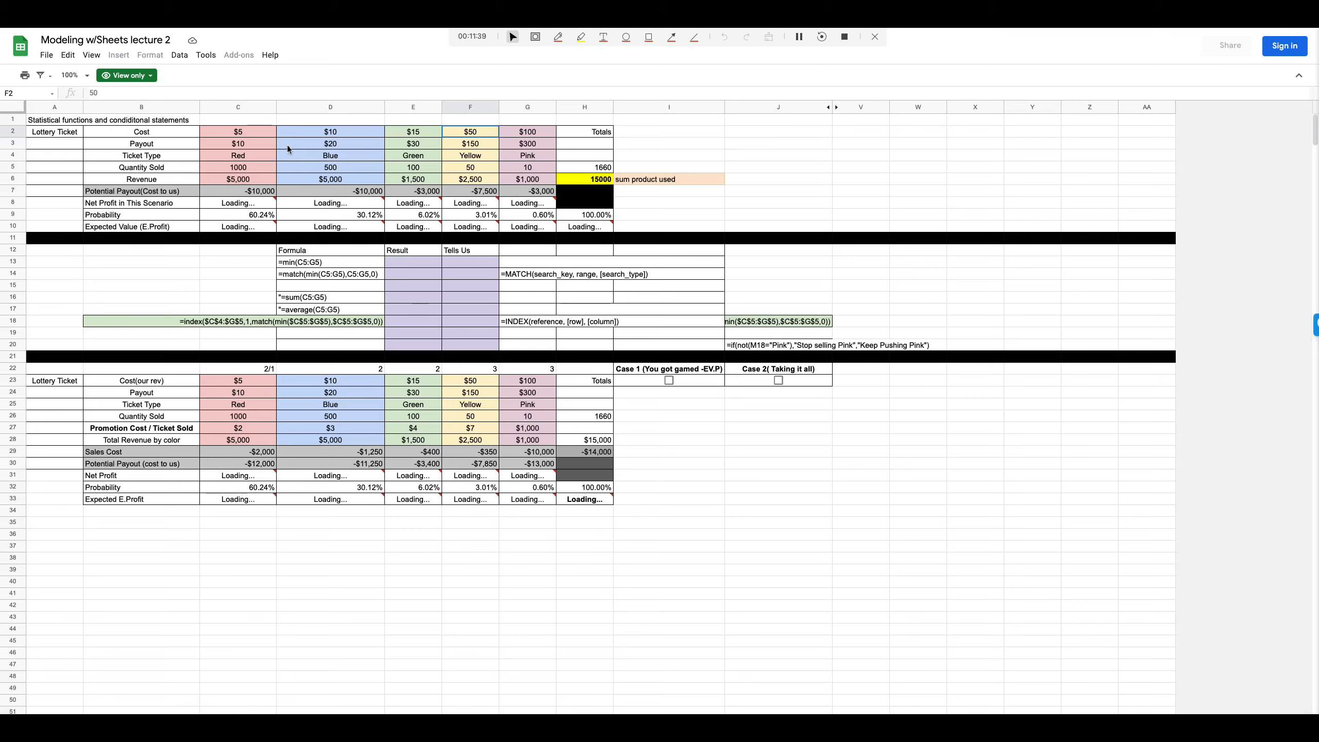
pyautogui.click(263, 168)
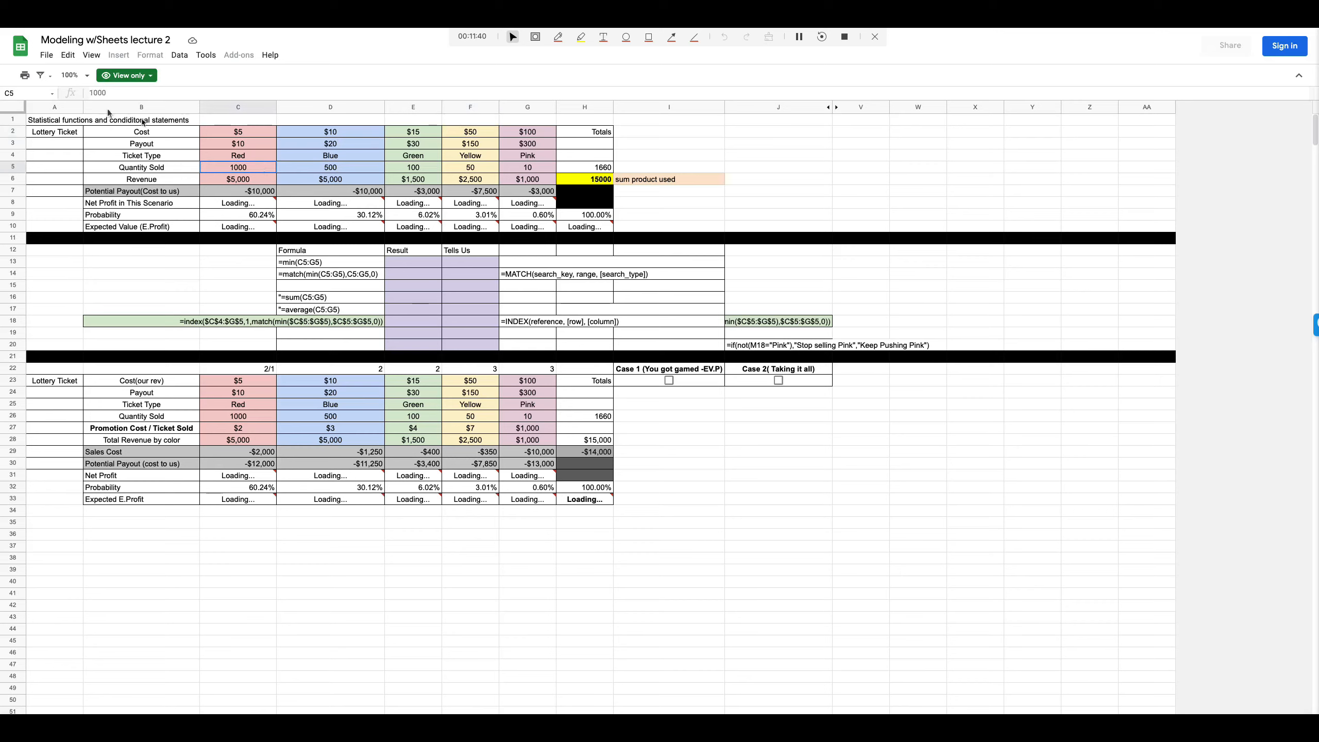
# Examine the Red ticket's payout, quantity sold and cost, and inspect its revenue formula in C6
pyautogui.click(87, 76)
pyautogui.click(89, 168)
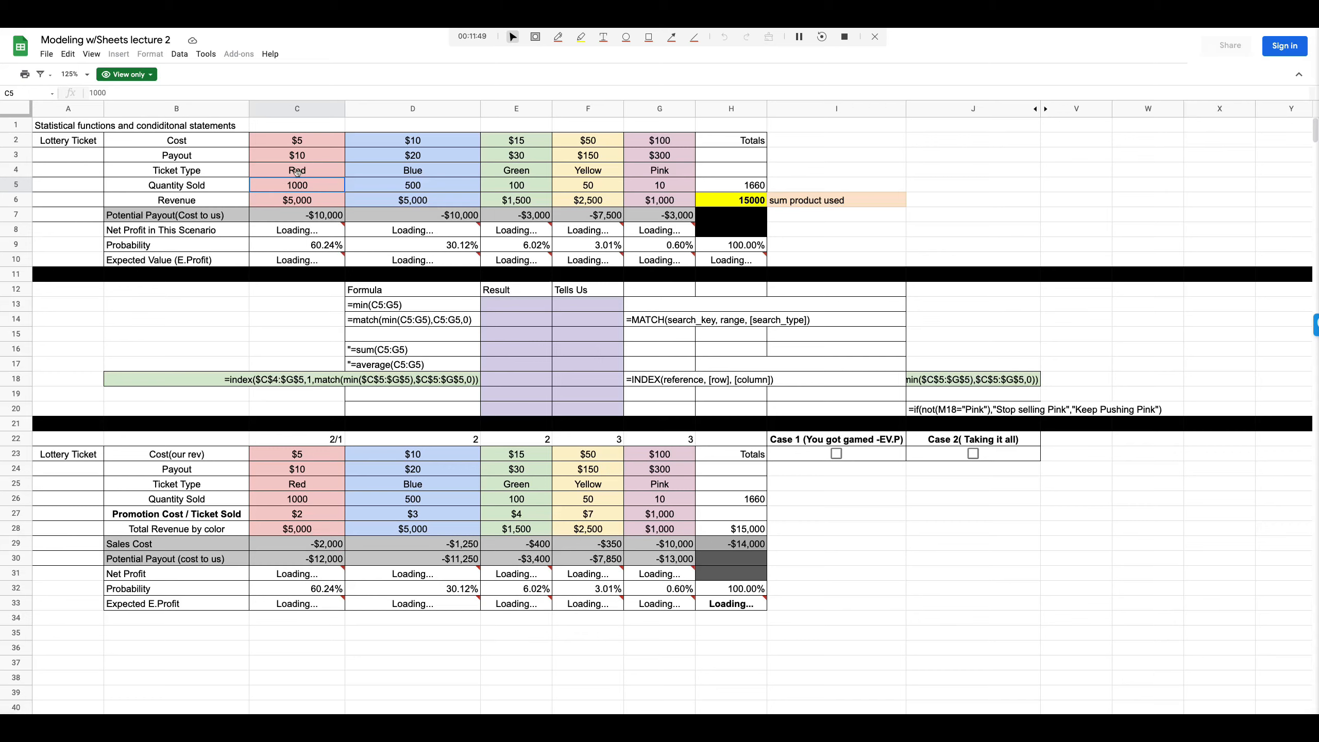
pyautogui.click(274, 159)
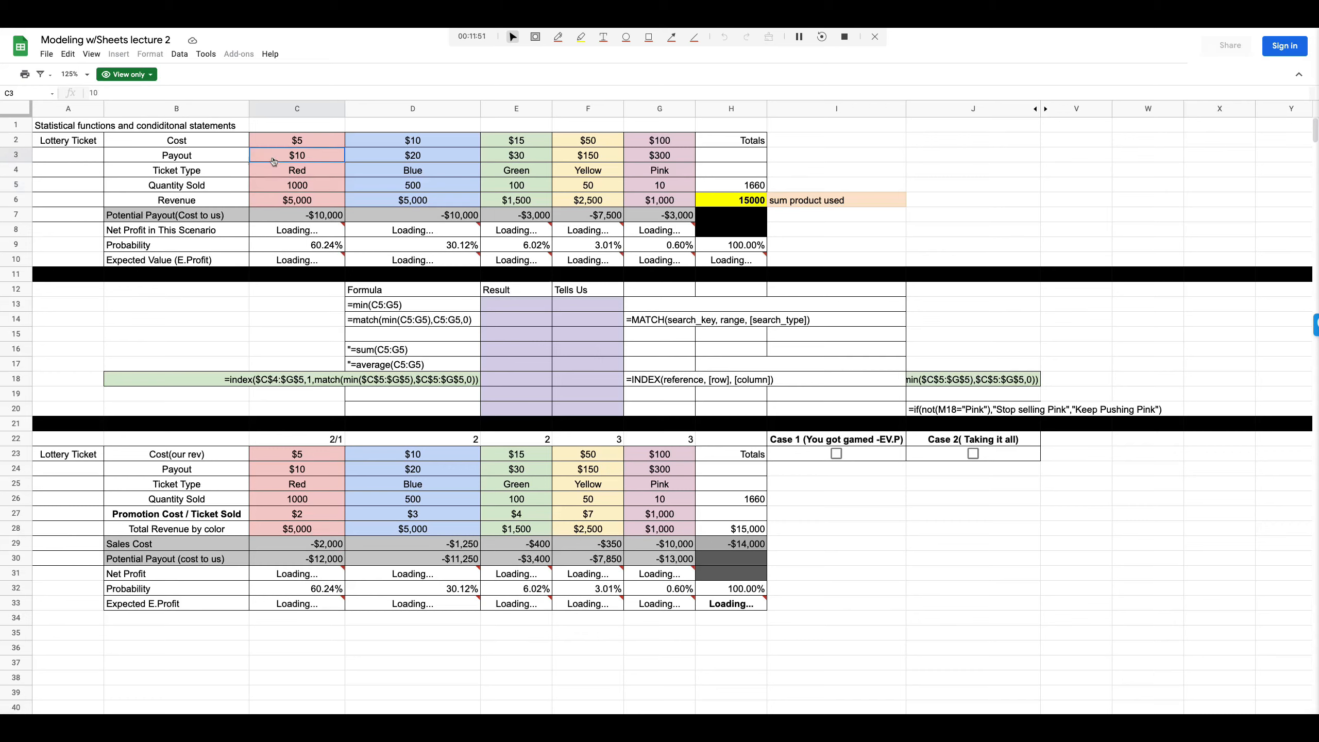
pyautogui.click(273, 186)
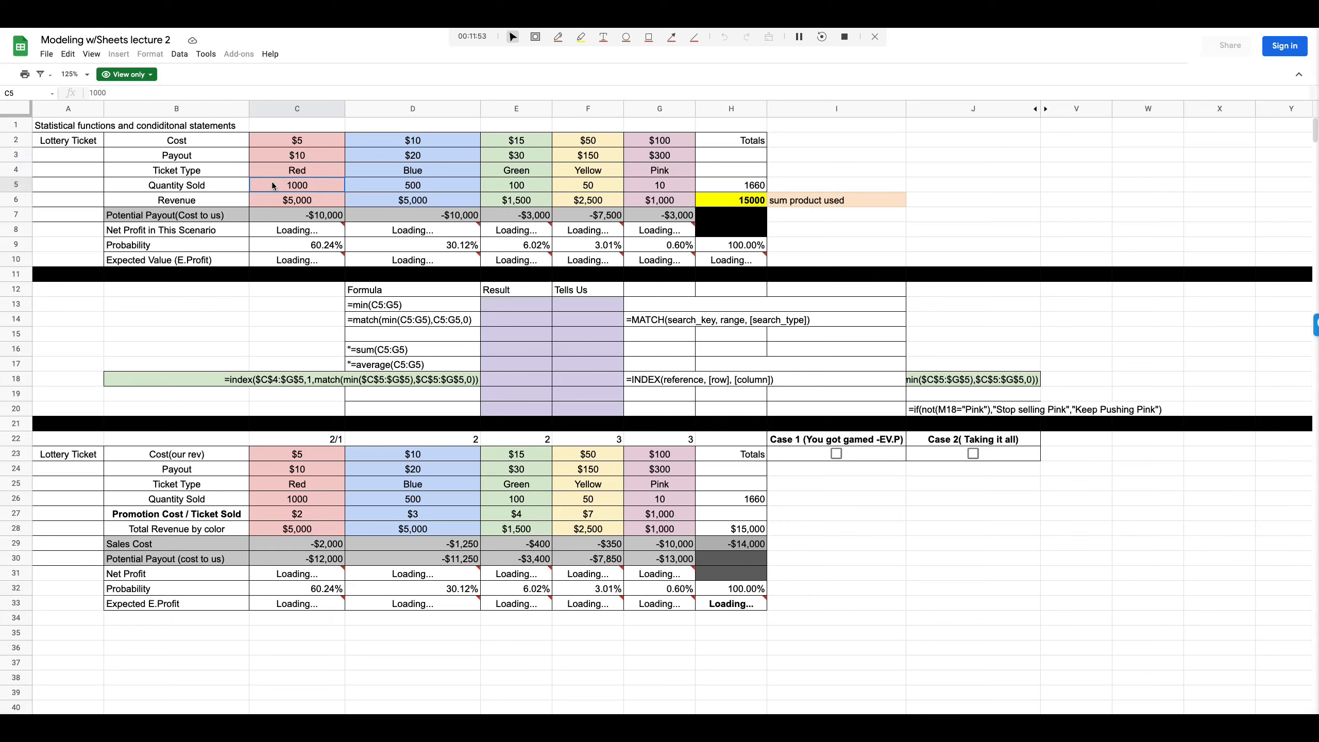
pyautogui.click(274, 140)
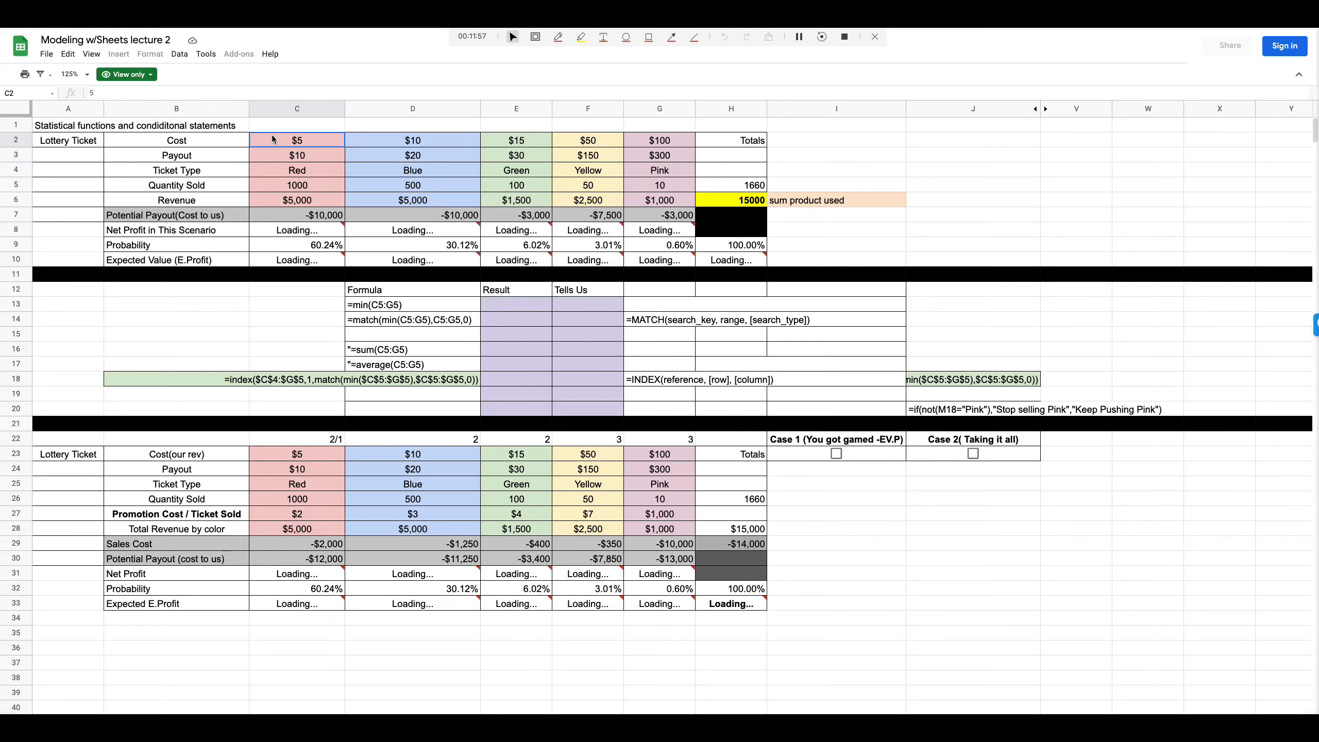
pyautogui.click(270, 183)
pyautogui.click(268, 200)
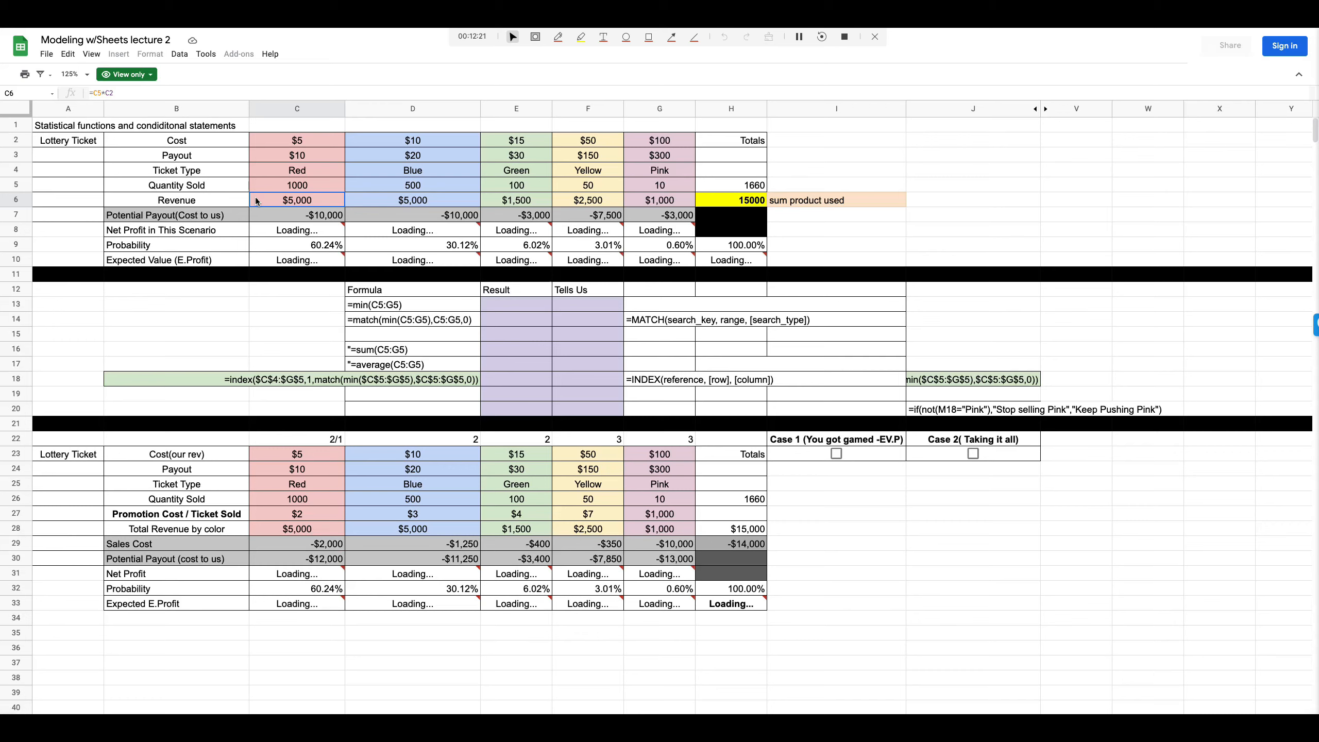
# Review the quantities sold for the Blue, Green, Yellow and Pink tickets in row 5, and the Blue payout in D3
pyautogui.click(406, 188)
pyautogui.click(502, 186)
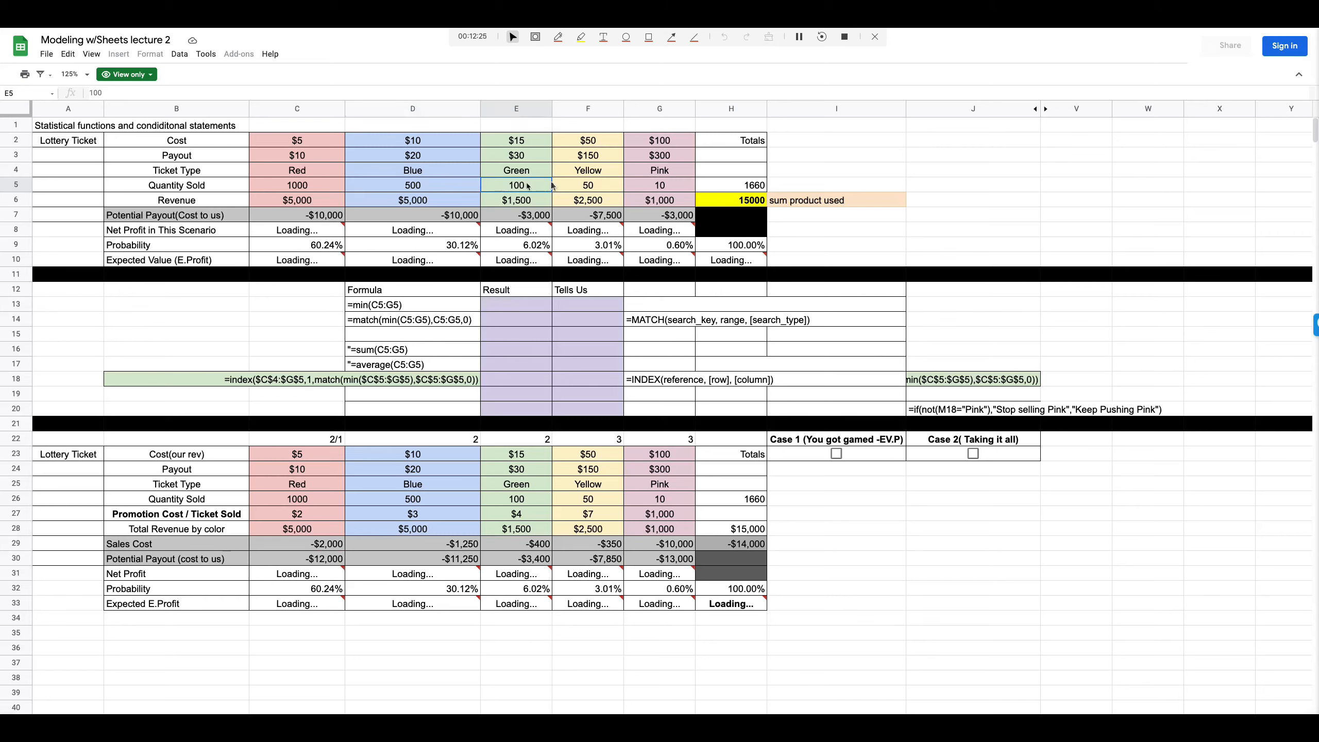
pyautogui.click(567, 188)
pyautogui.click(651, 188)
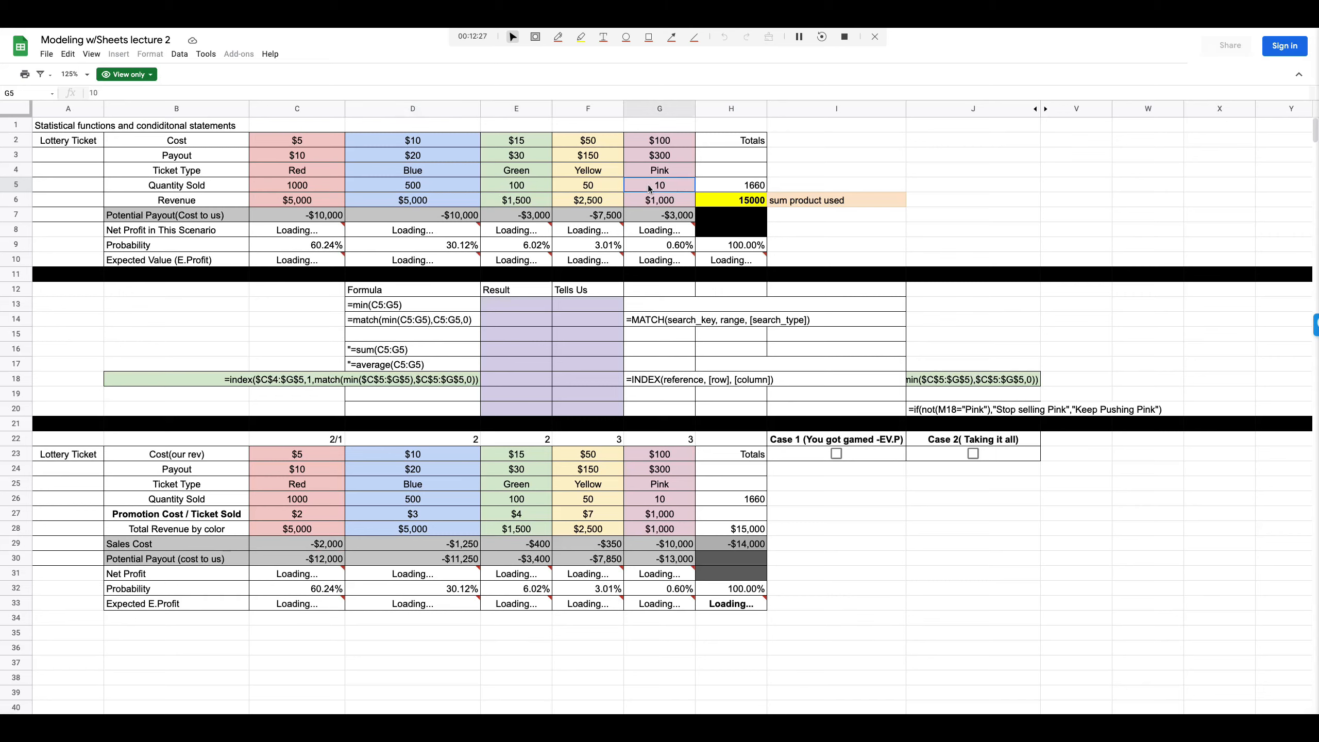
pyautogui.click(450, 159)
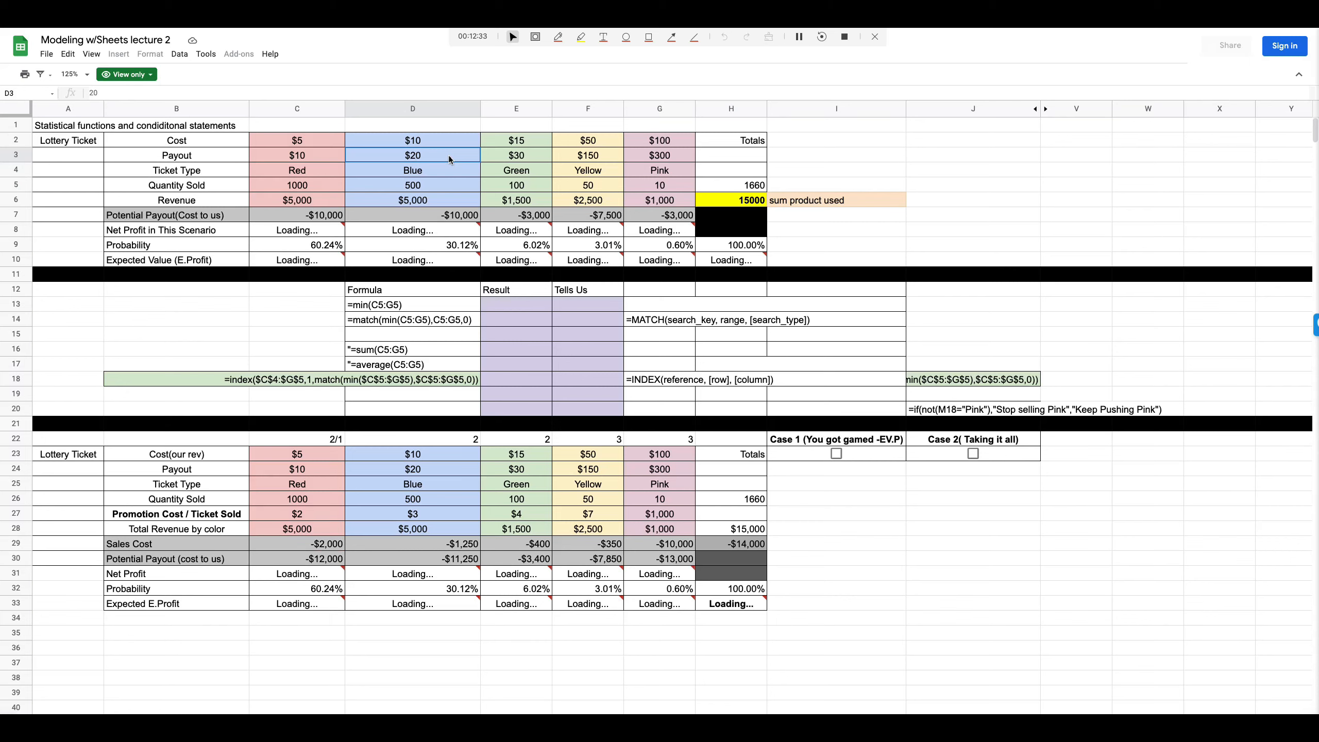
# Compare the payouts in row 3 with the costs in row 2 for the Blue, Green, Yellow and Pink tickets
pyautogui.click(544, 158)
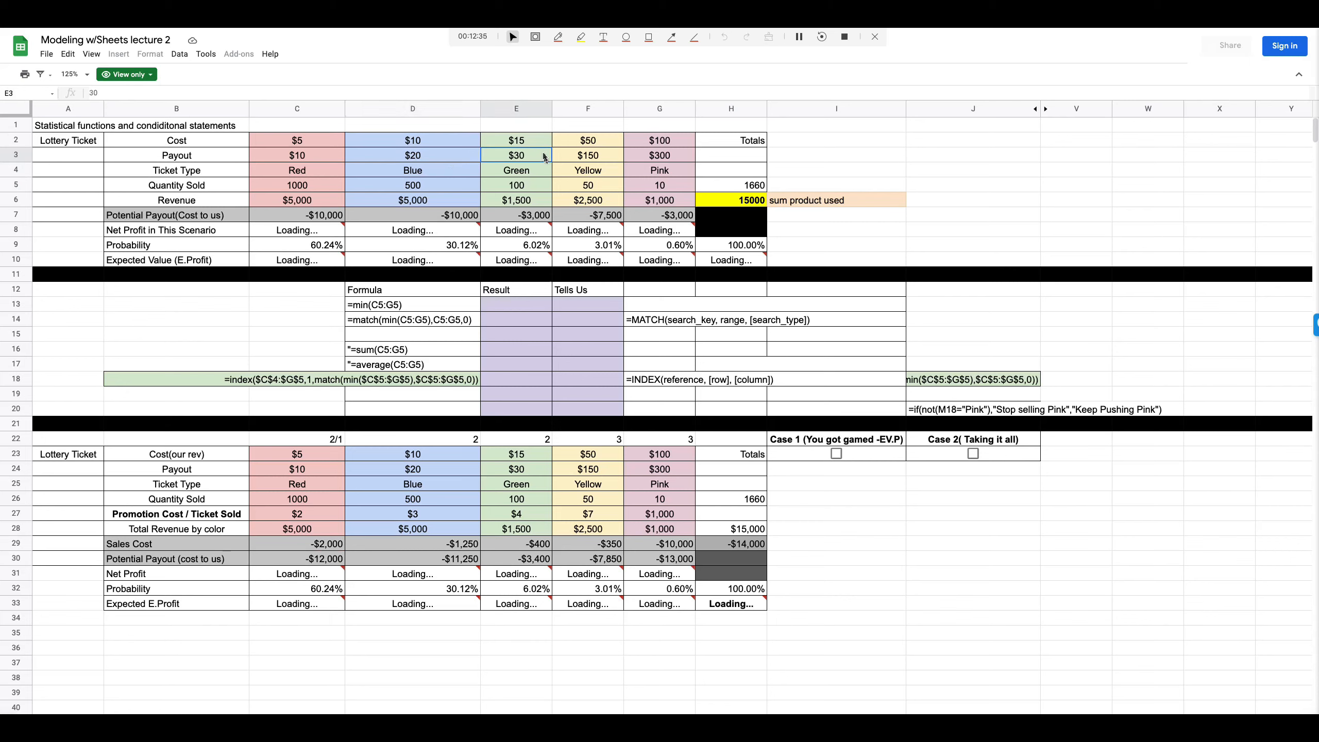
pyautogui.click(442, 143)
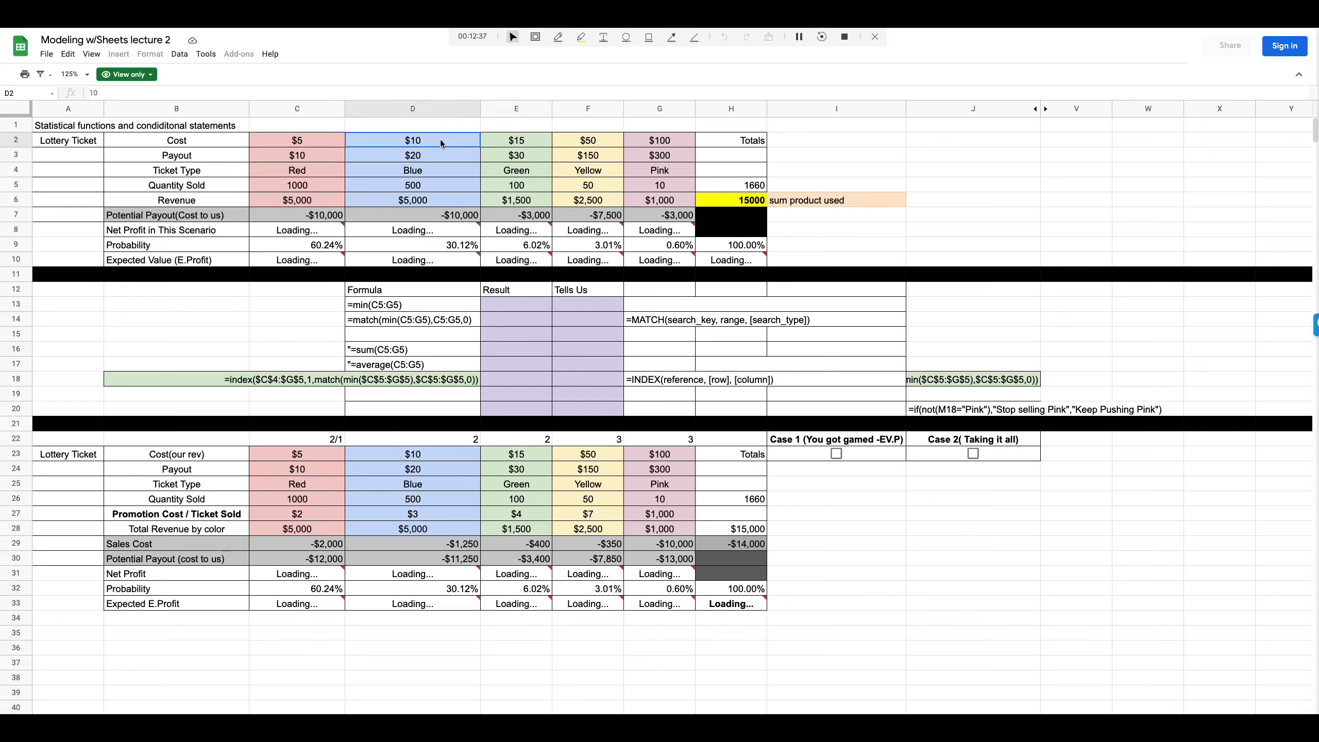
pyautogui.press('Right')
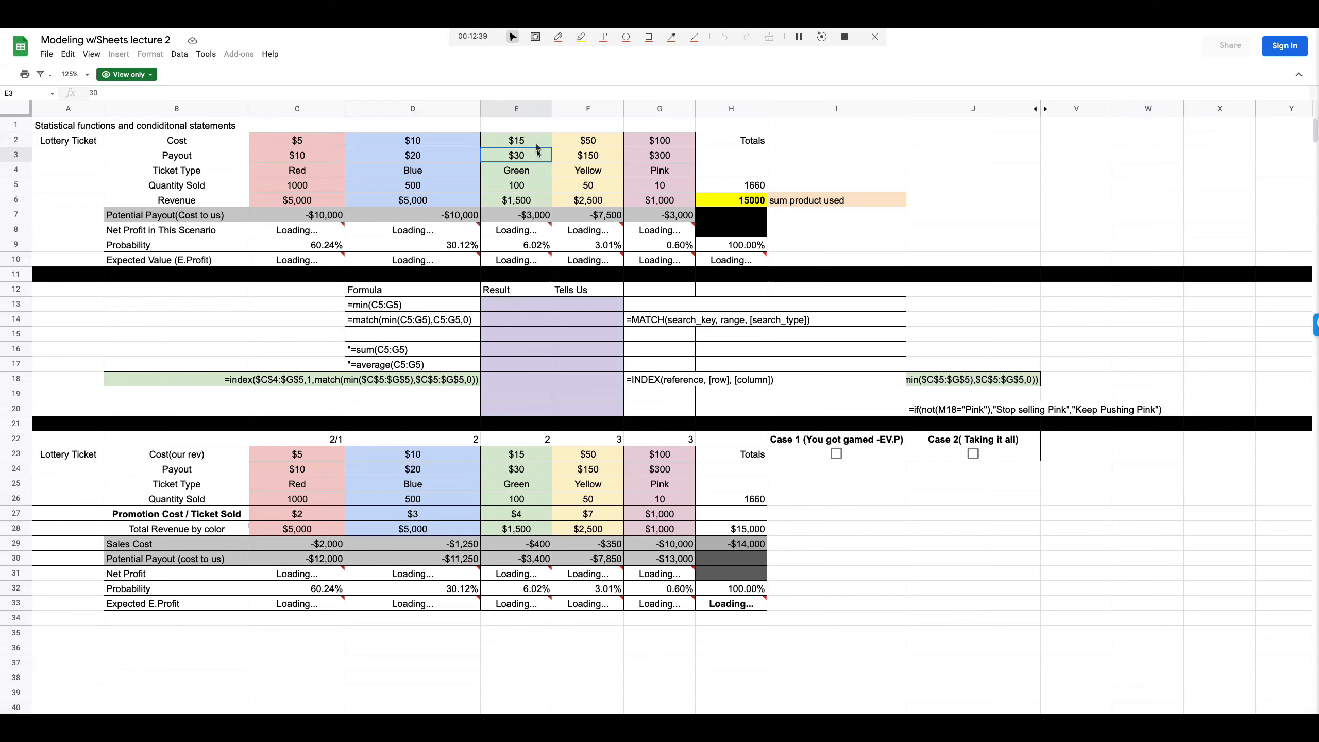
pyautogui.click(606, 158)
pyautogui.press('Right')
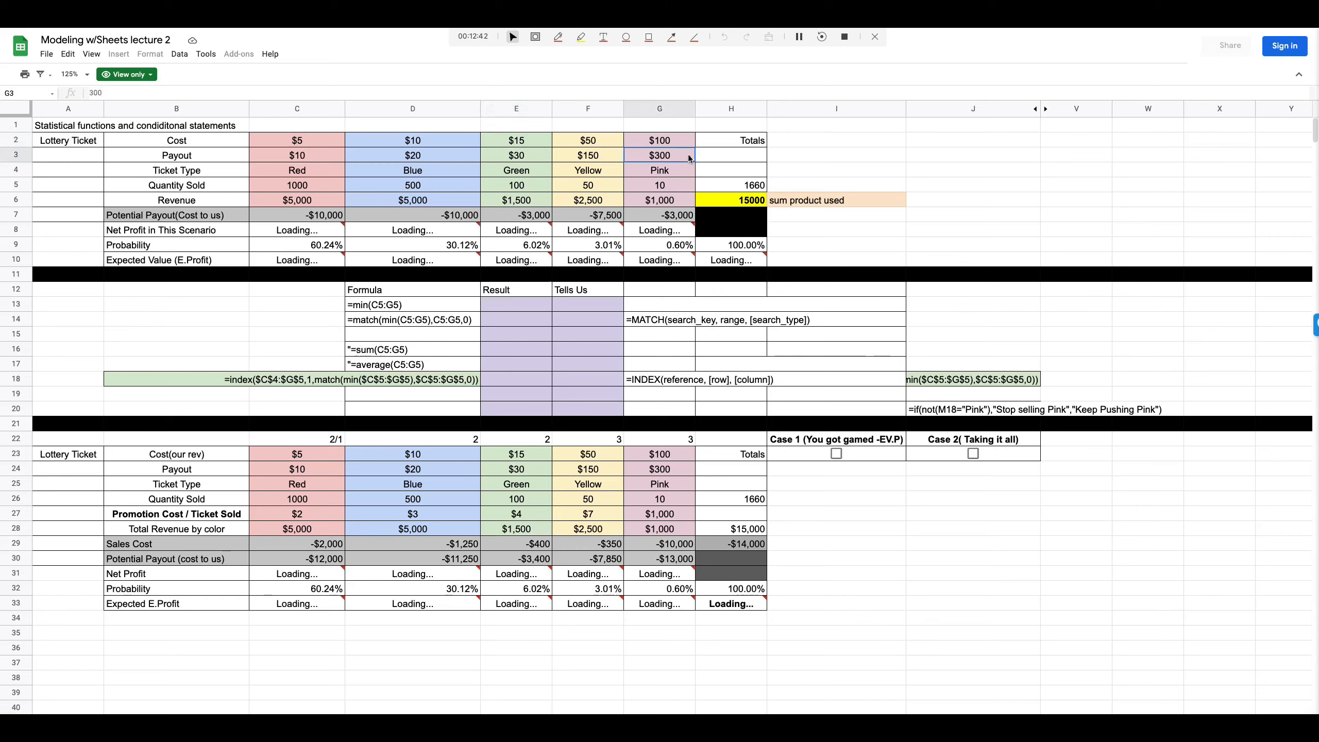
pyautogui.click(607, 146)
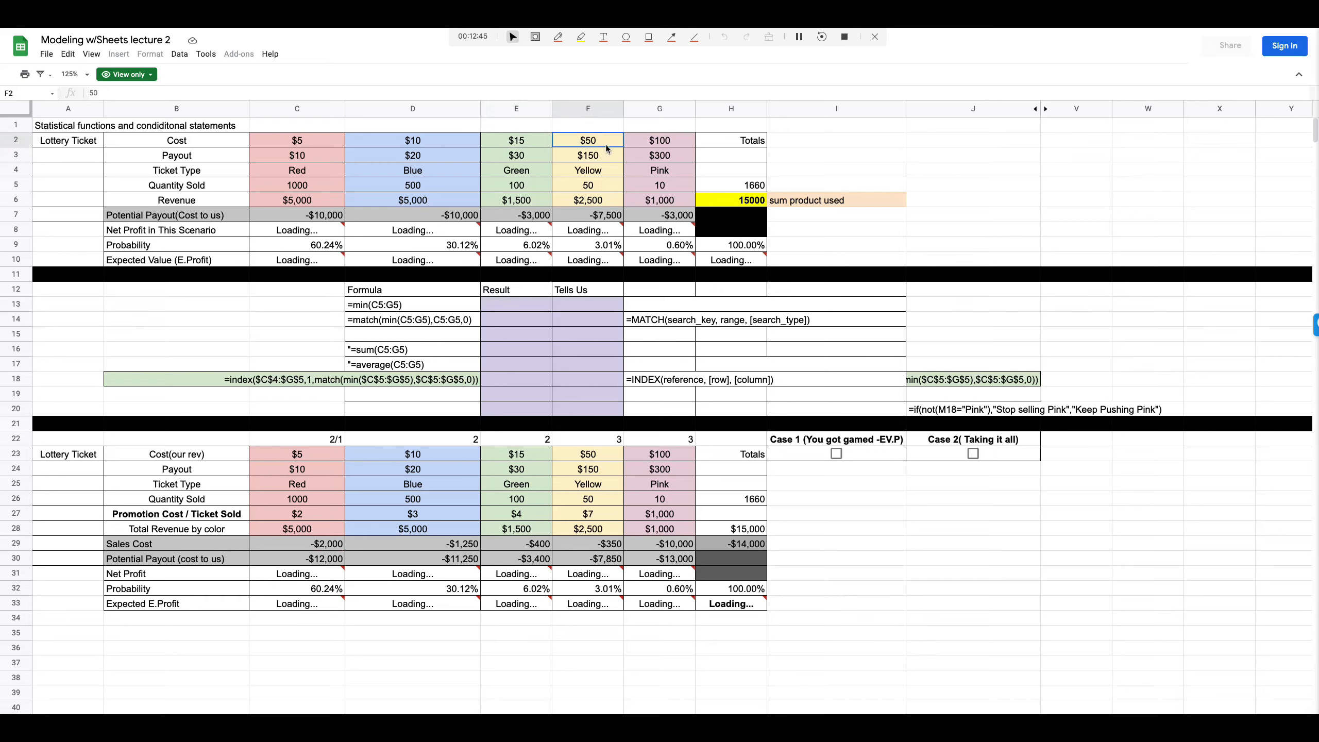
pyautogui.click(608, 158)
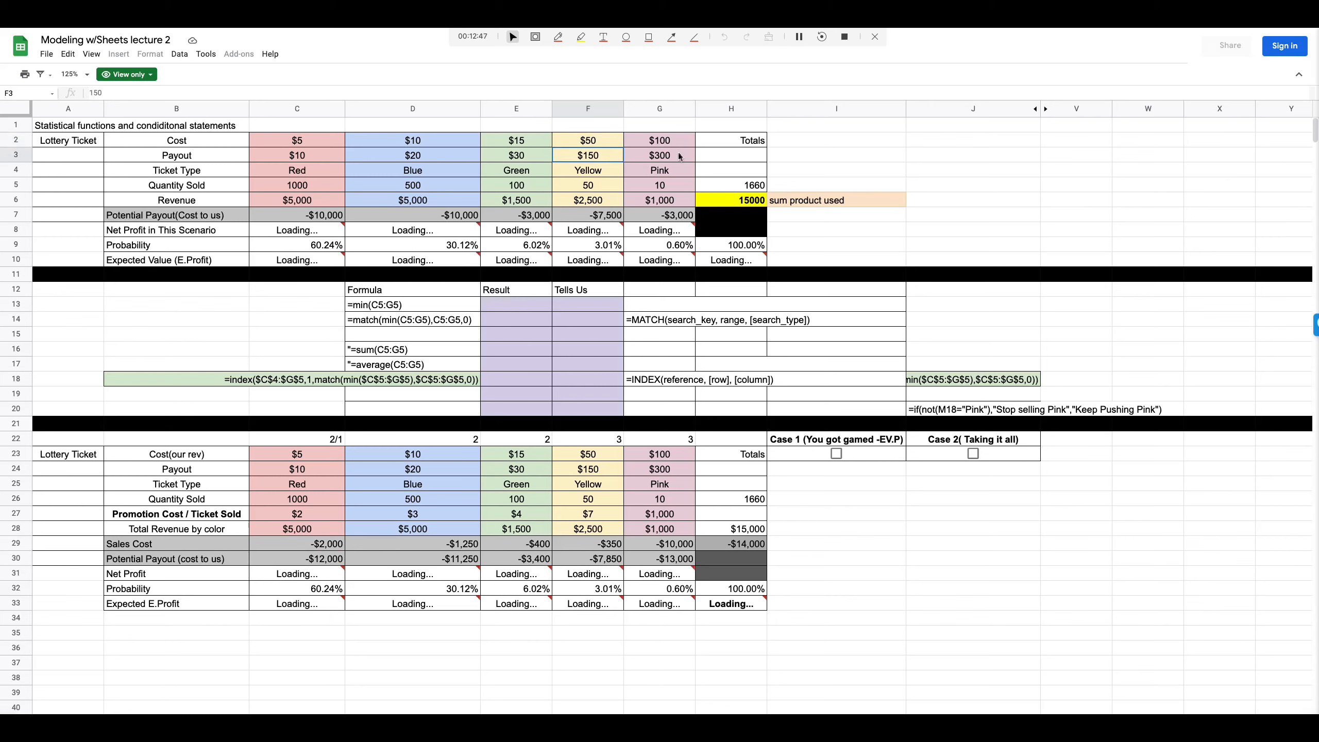
pyautogui.press('Right')
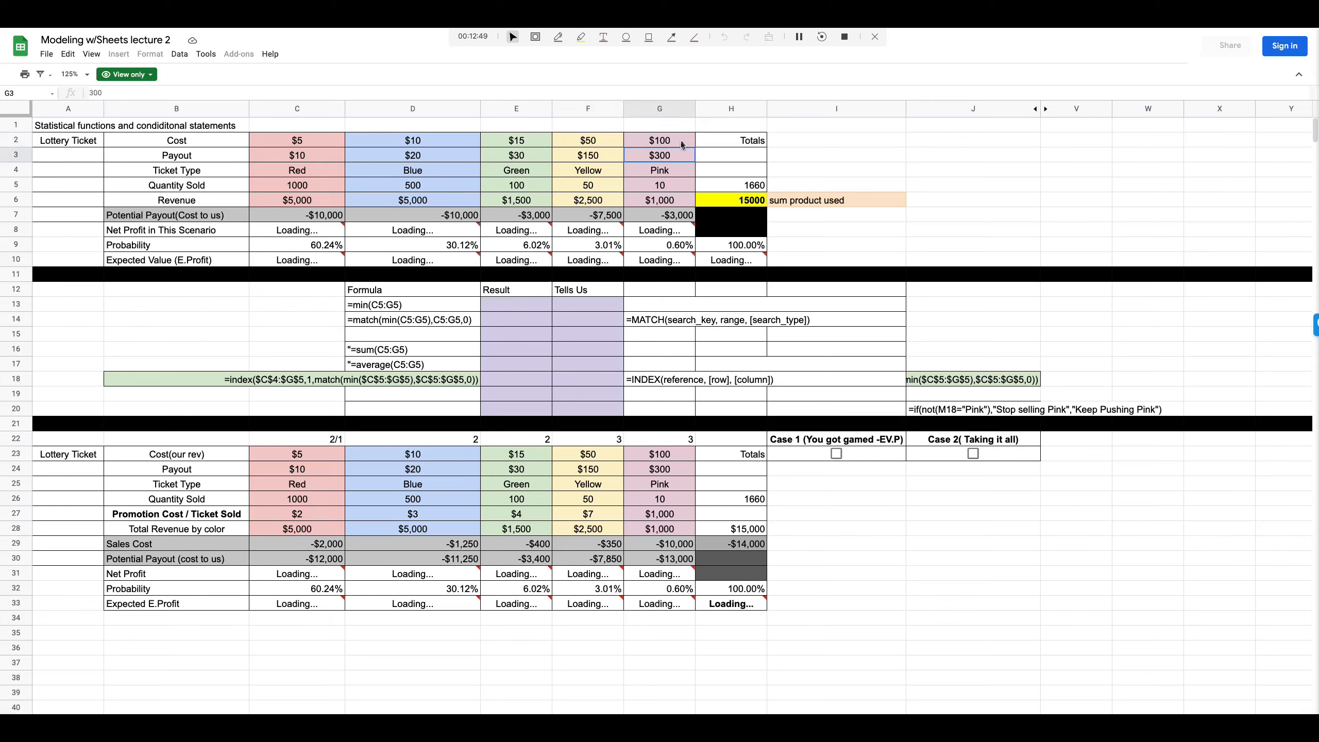
pyautogui.press('Up')
pyautogui.press('Down')
# Examine the Yellow quantity sold and the total quantity in row 5, and inspect the Yellow probability formula in F9
pyautogui.click(595, 187)
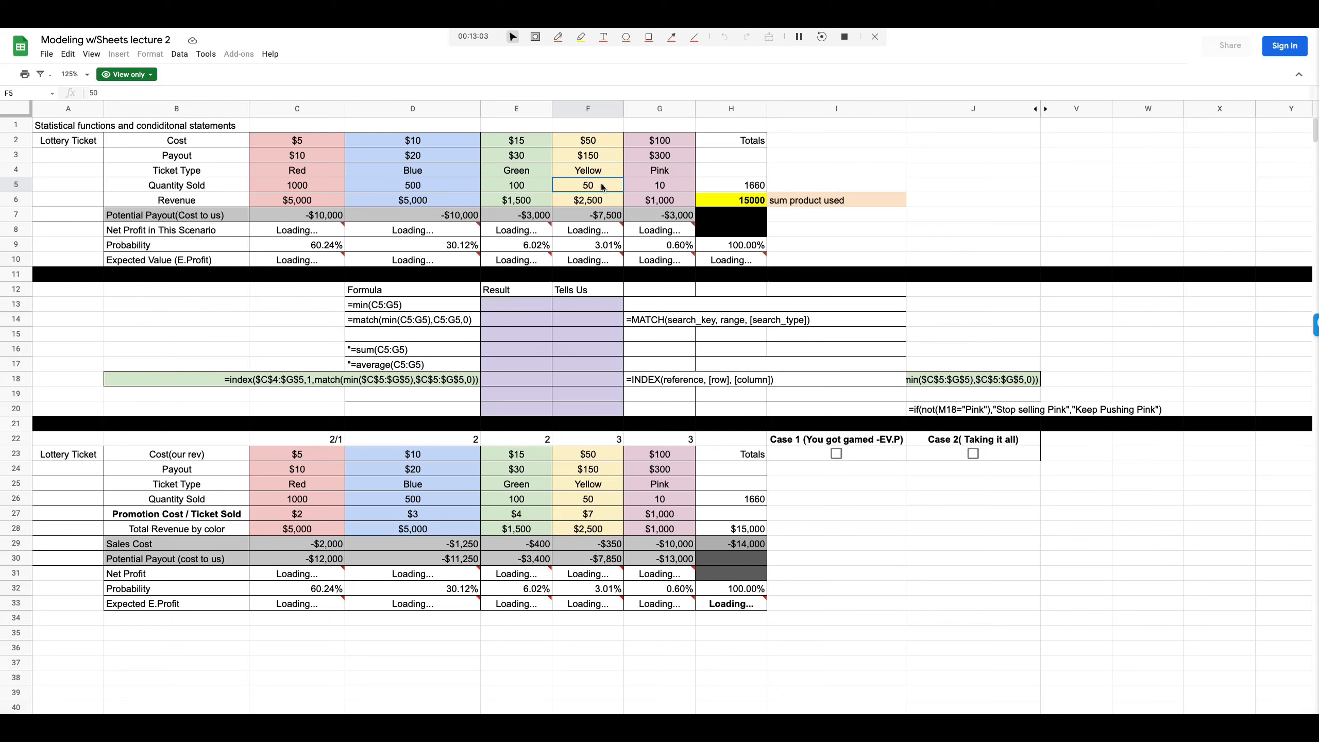
pyautogui.click(732, 186)
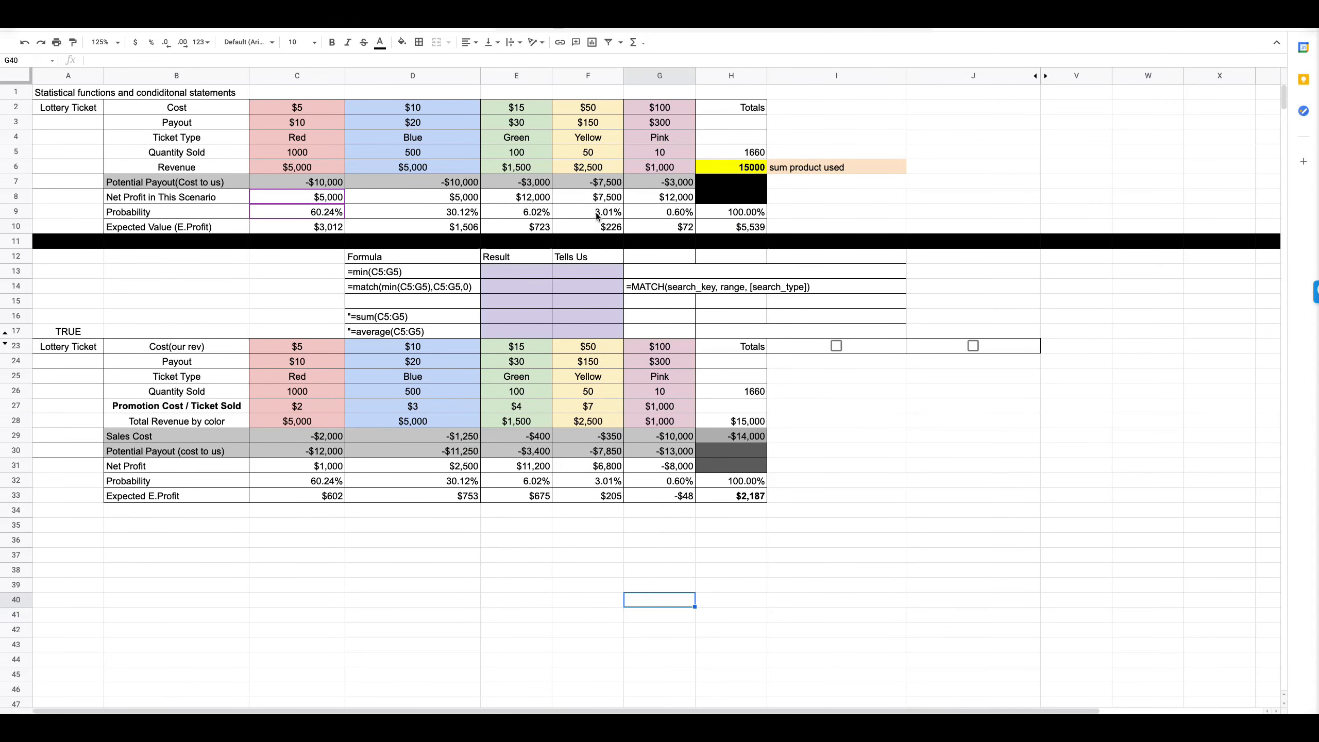
pyautogui.click(572, 214)
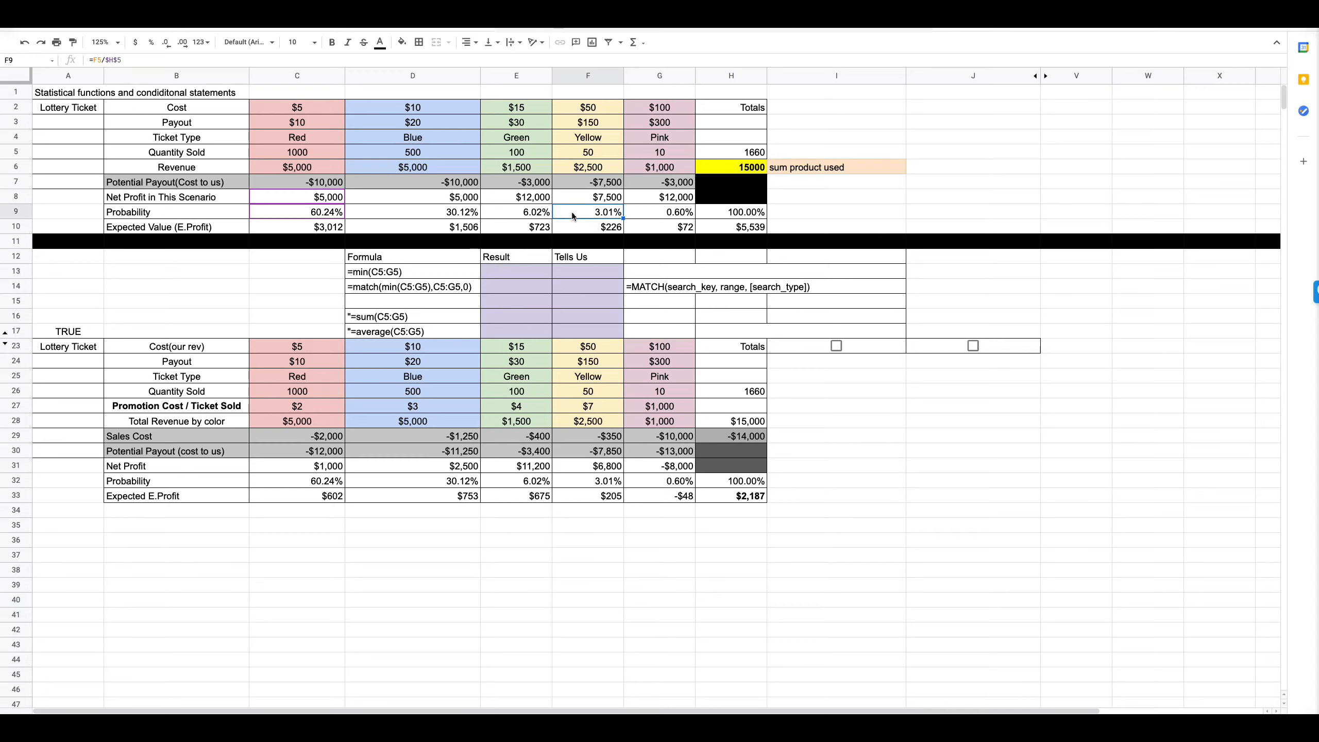
pyautogui.doubleClick(571, 212)
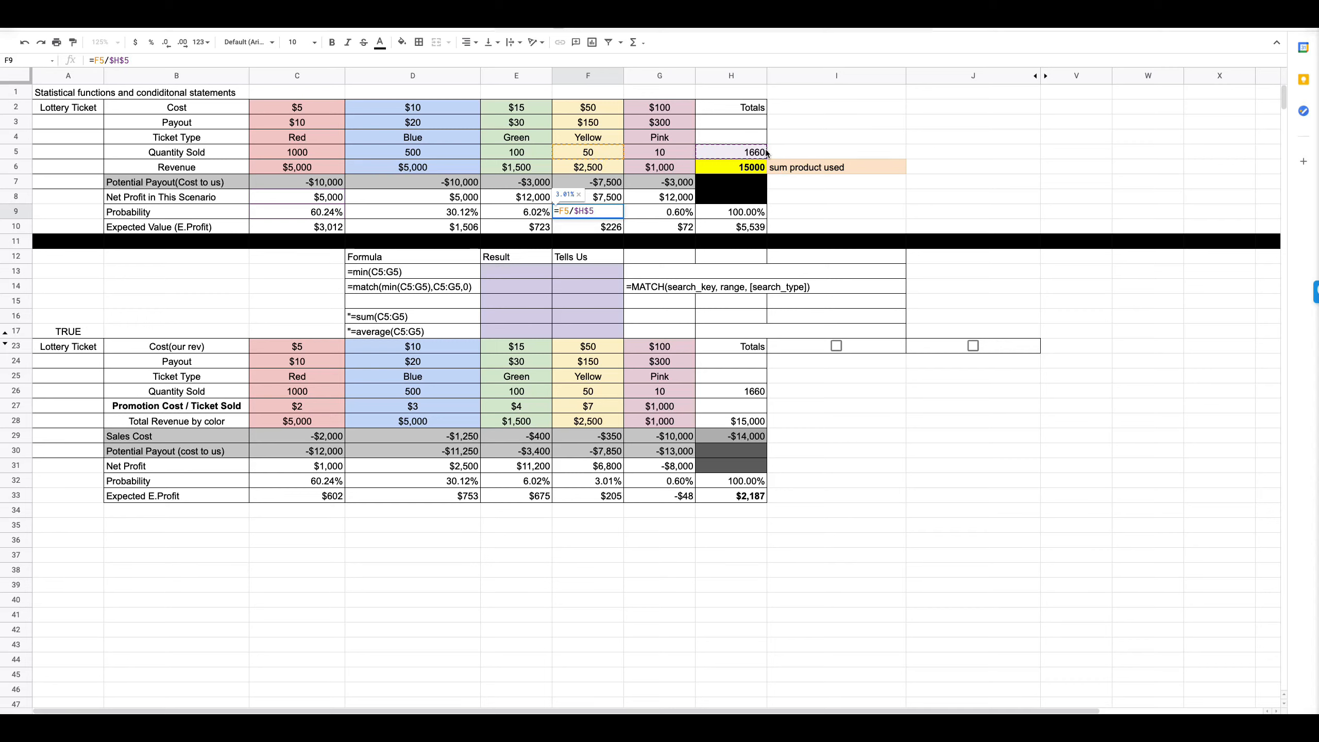
pyautogui.press('Return')
pyautogui.press('Up')
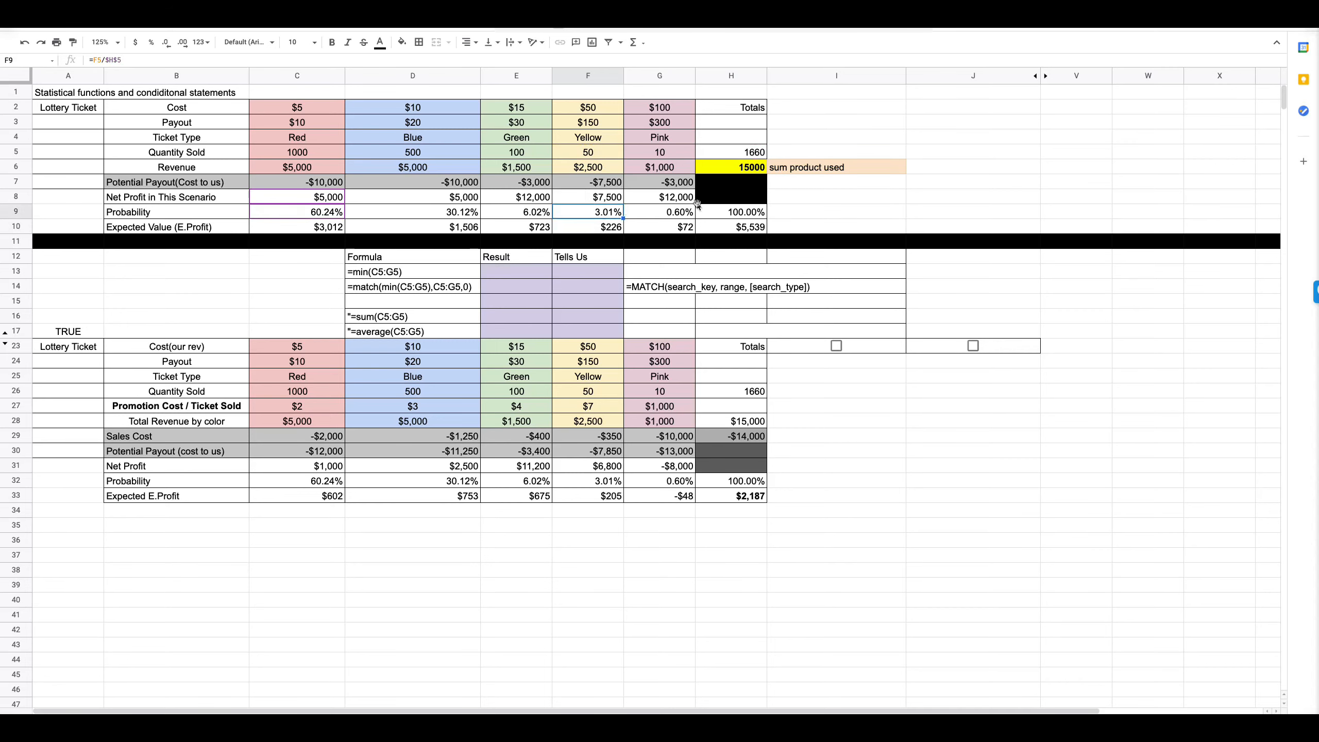
# Set the sheet's zoom level to 150%
pyautogui.click(119, 44)
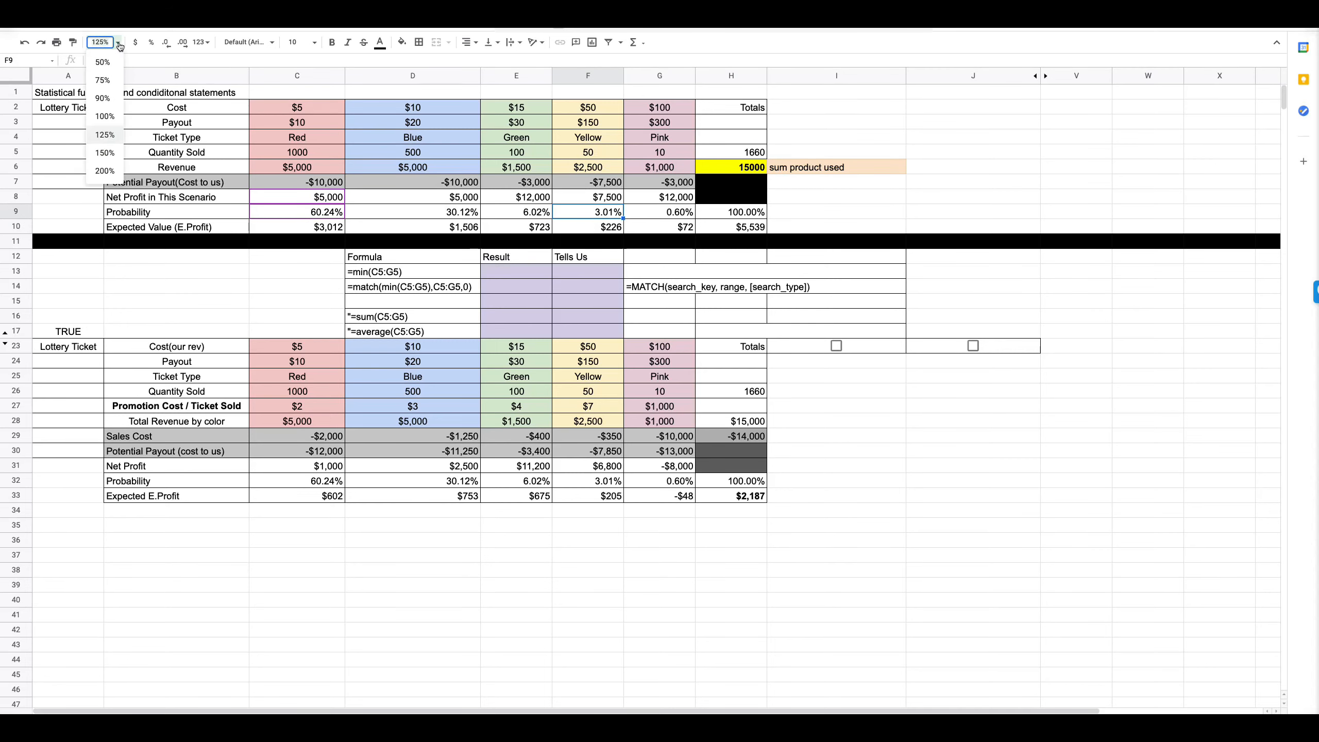
pyautogui.click(105, 153)
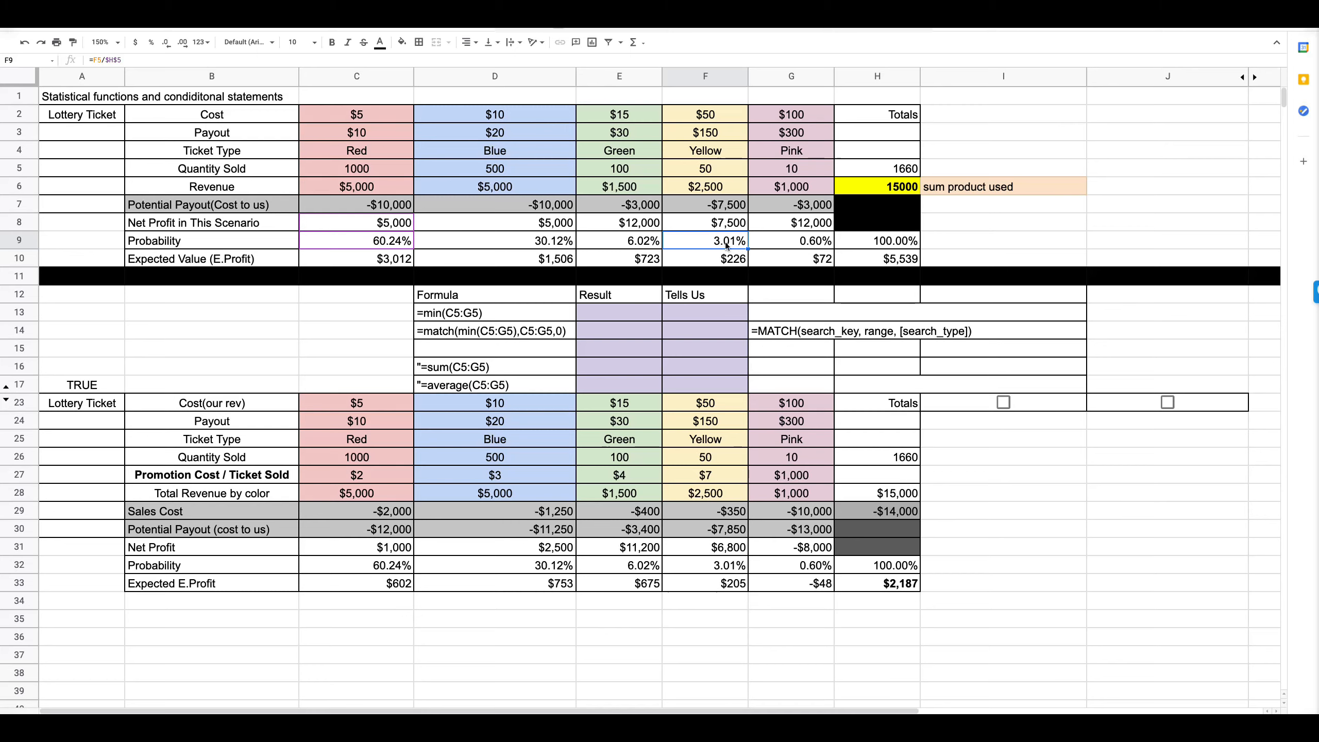
# Examine the Pink ticket's probability in G9 and net profit in G8, and highlight the Potential Payout row from B7 to G7
pyautogui.click(797, 244)
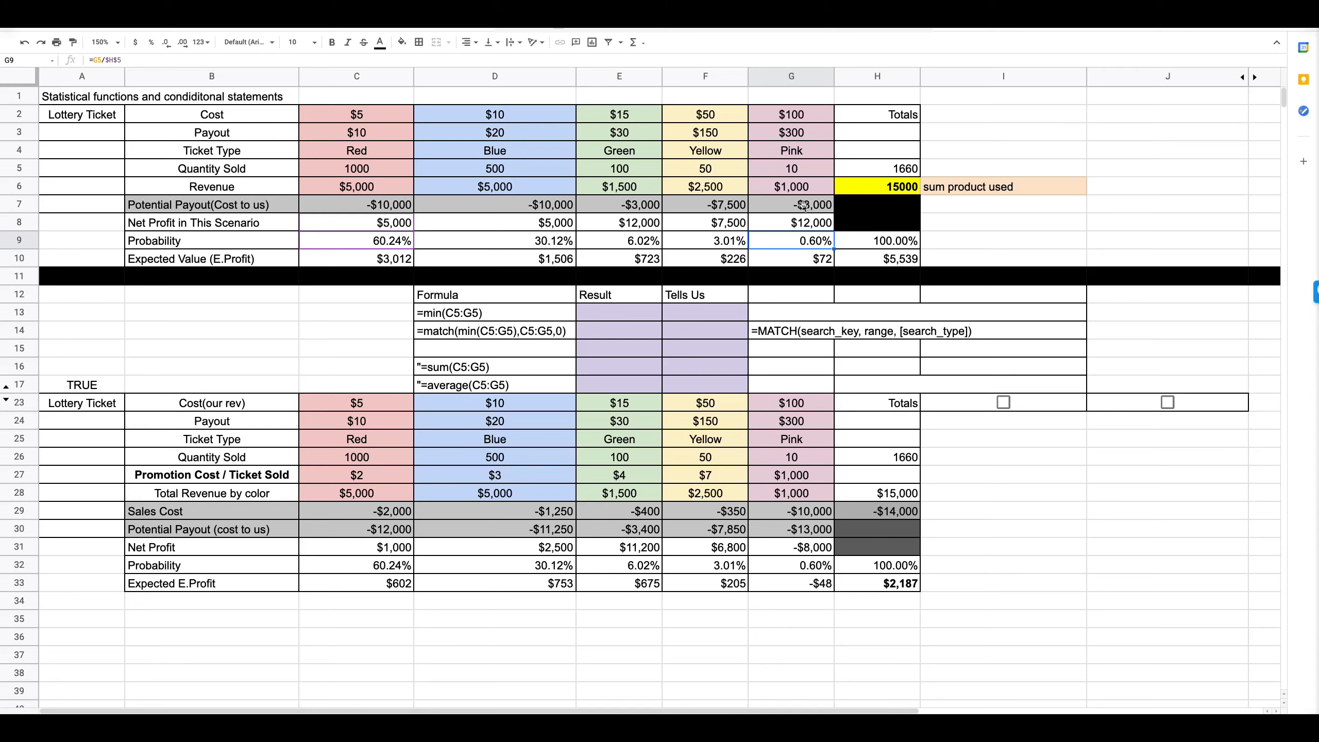
pyautogui.click(790, 223)
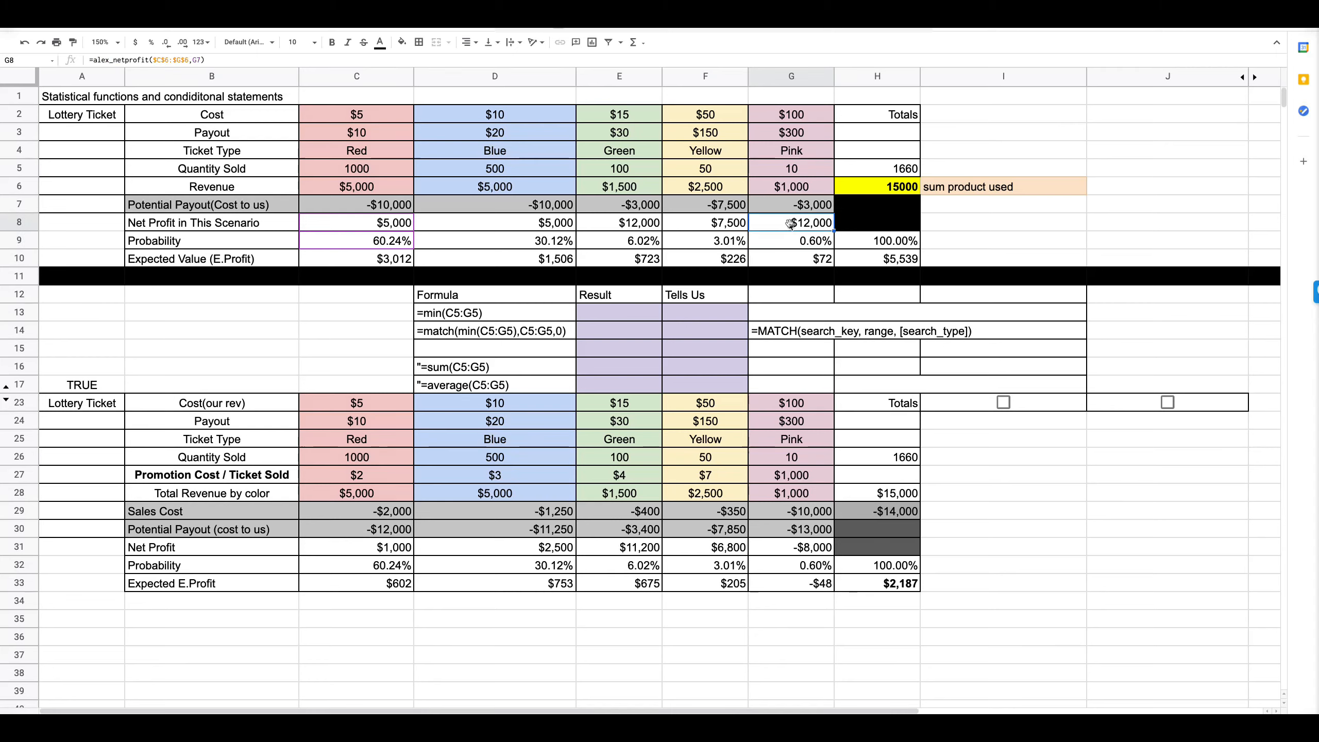
pyautogui.click(165, 209)
pyautogui.moveTo(165, 208); pyautogui.dragTo(800, 206)
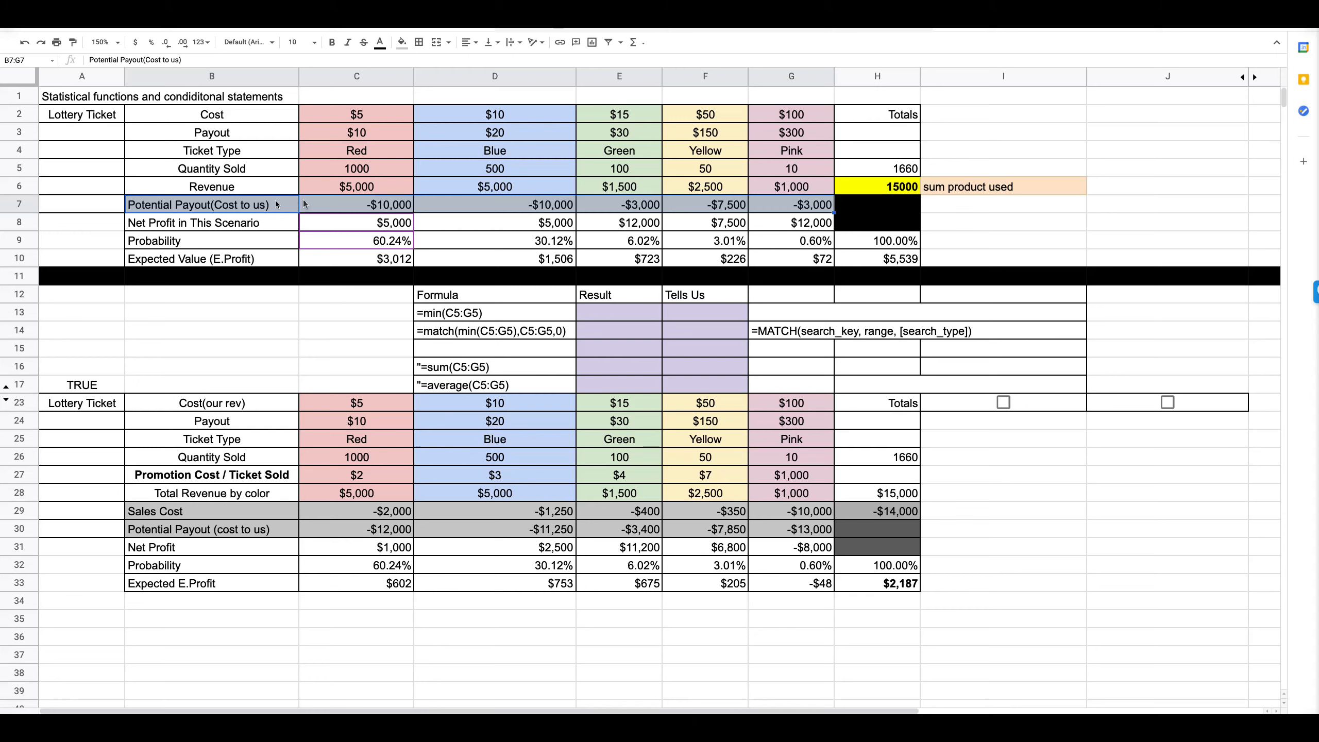
# Trace the Pink ticket's potential payout in G7 and revenue in G6 back to its quantity sold, cost and payout
pyautogui.click(796, 208)
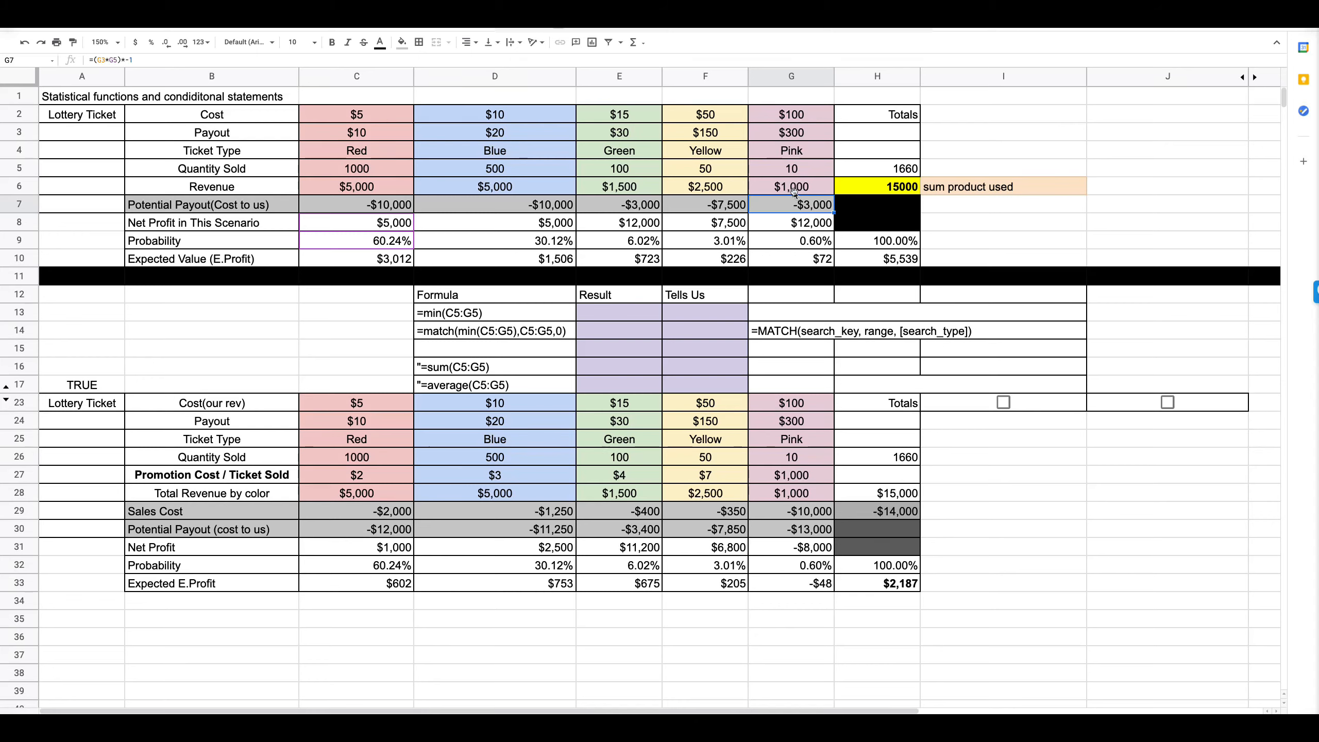
pyautogui.click(803, 169)
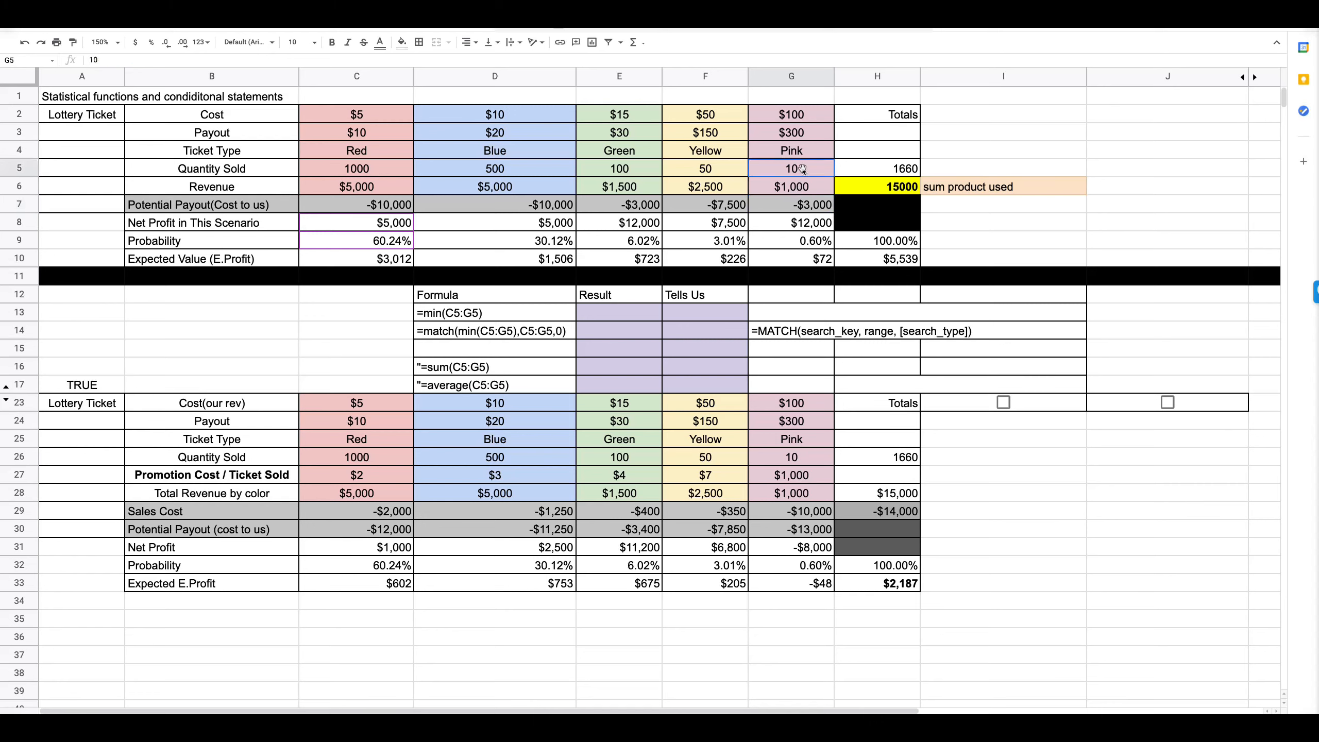
pyautogui.click(811, 115)
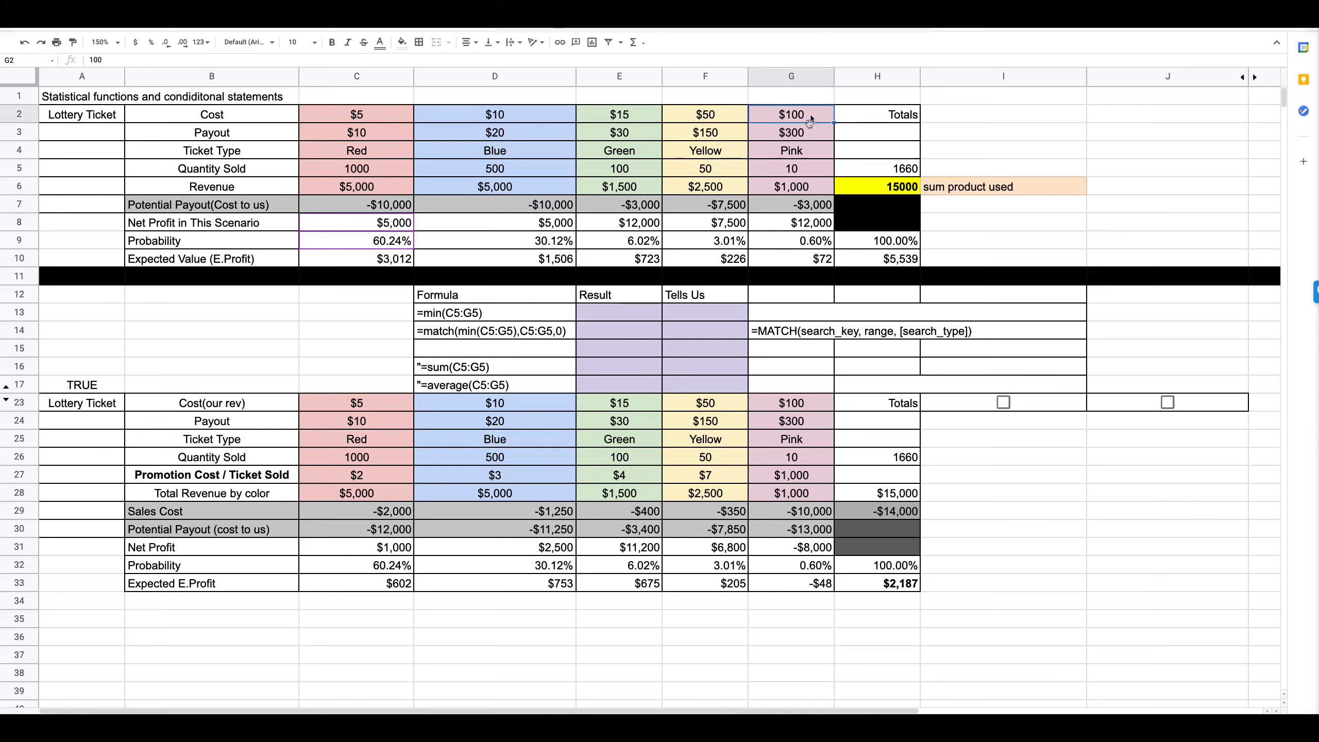
pyautogui.click(800, 190)
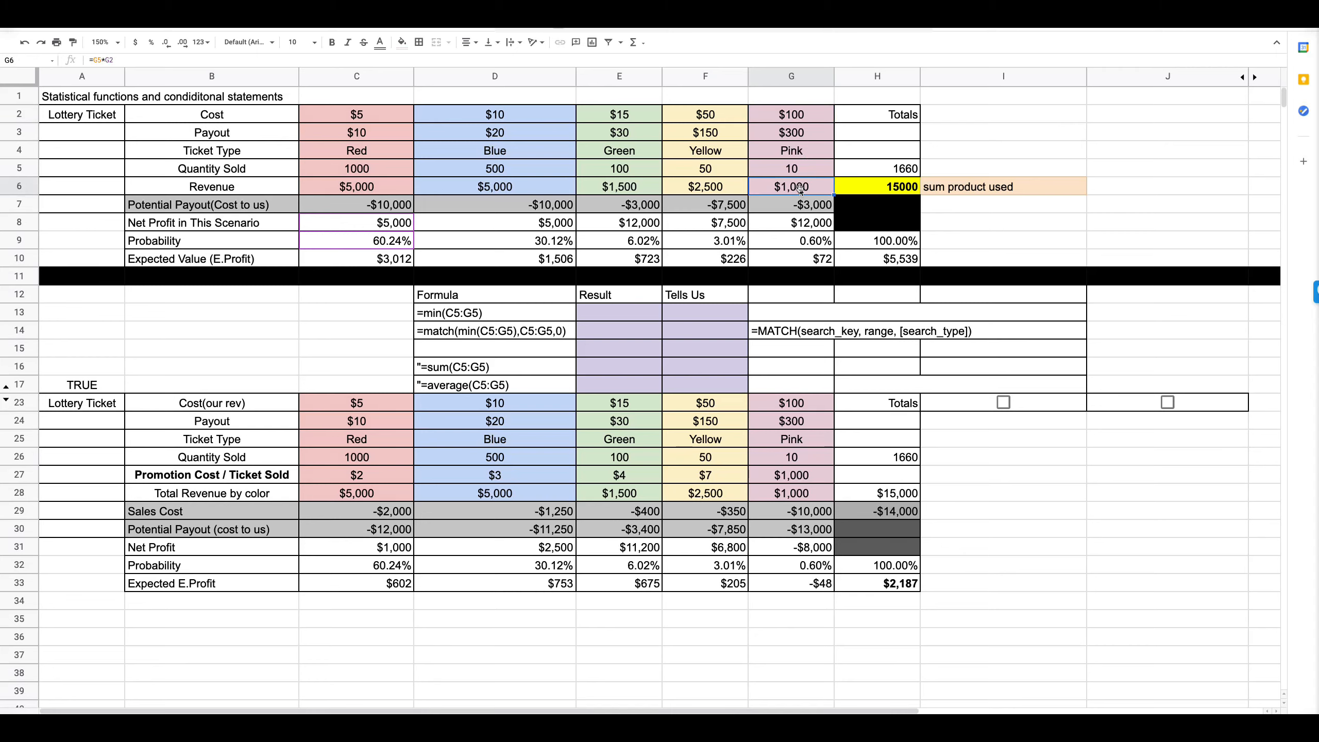
pyautogui.click(809, 134)
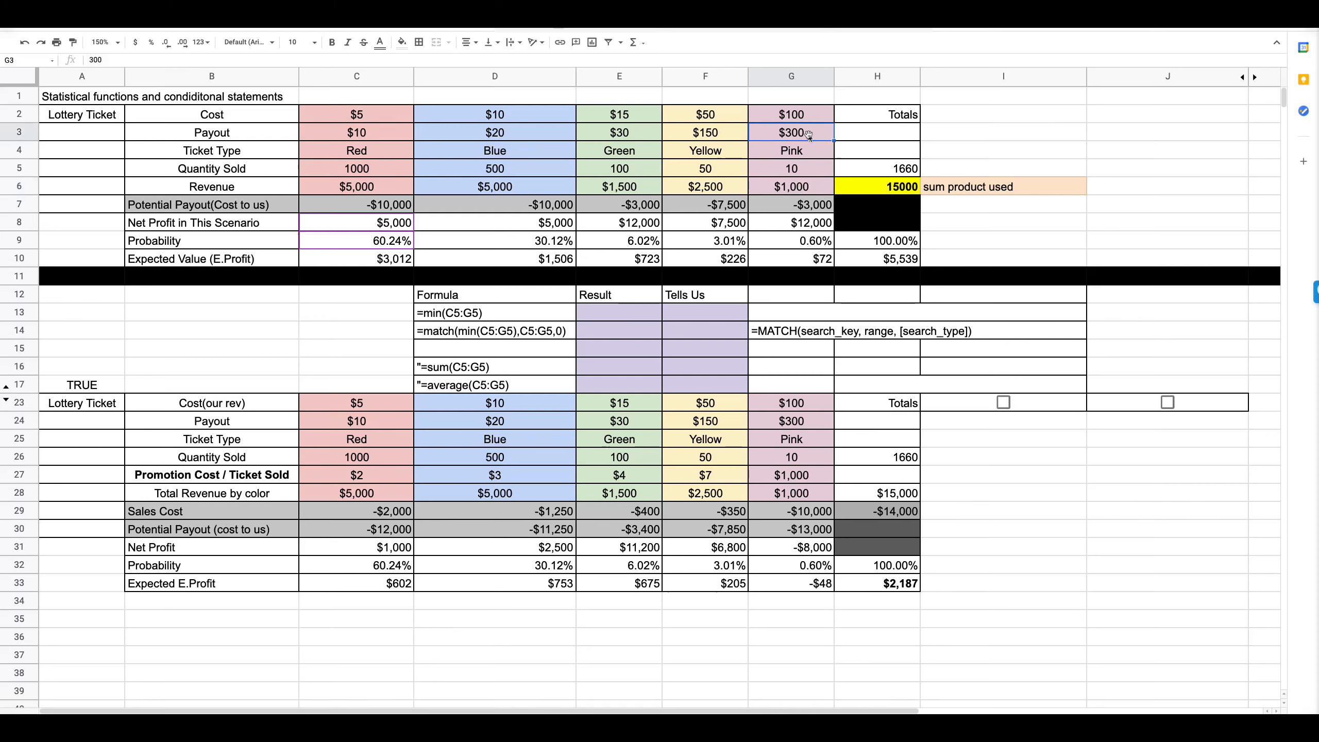
pyautogui.click(808, 205)
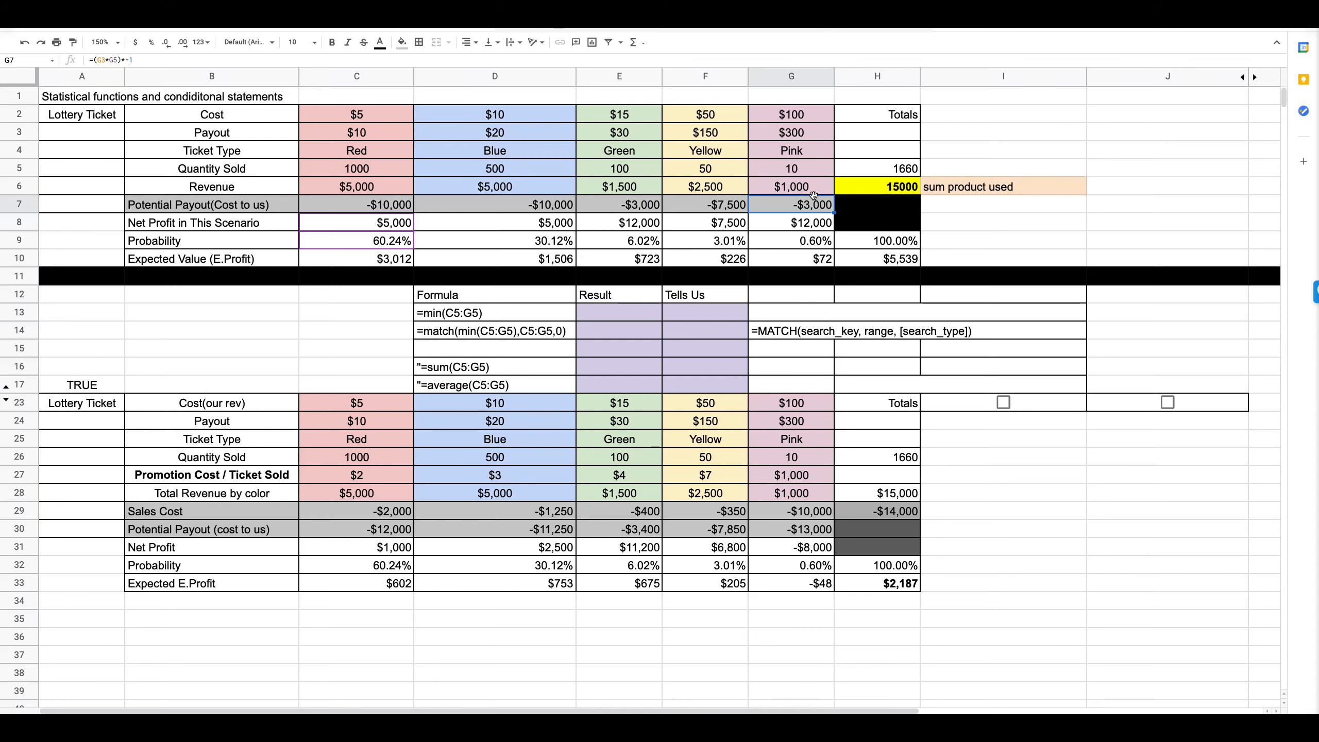
# Examine the Pink net profit formula in G8 alongside the other tickets' revenues in C6:F6
pyautogui.click(808, 223)
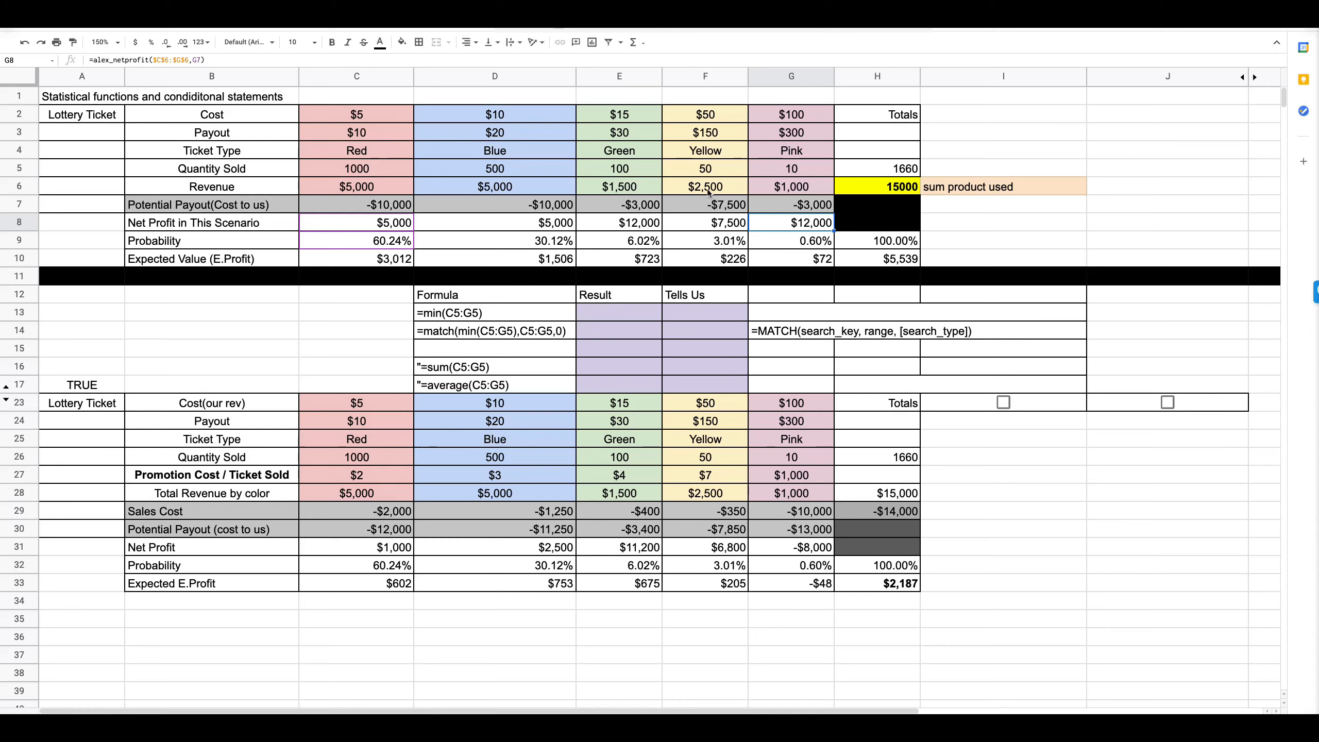
pyautogui.moveTo(709, 191); pyautogui.dragTo(405, 190)
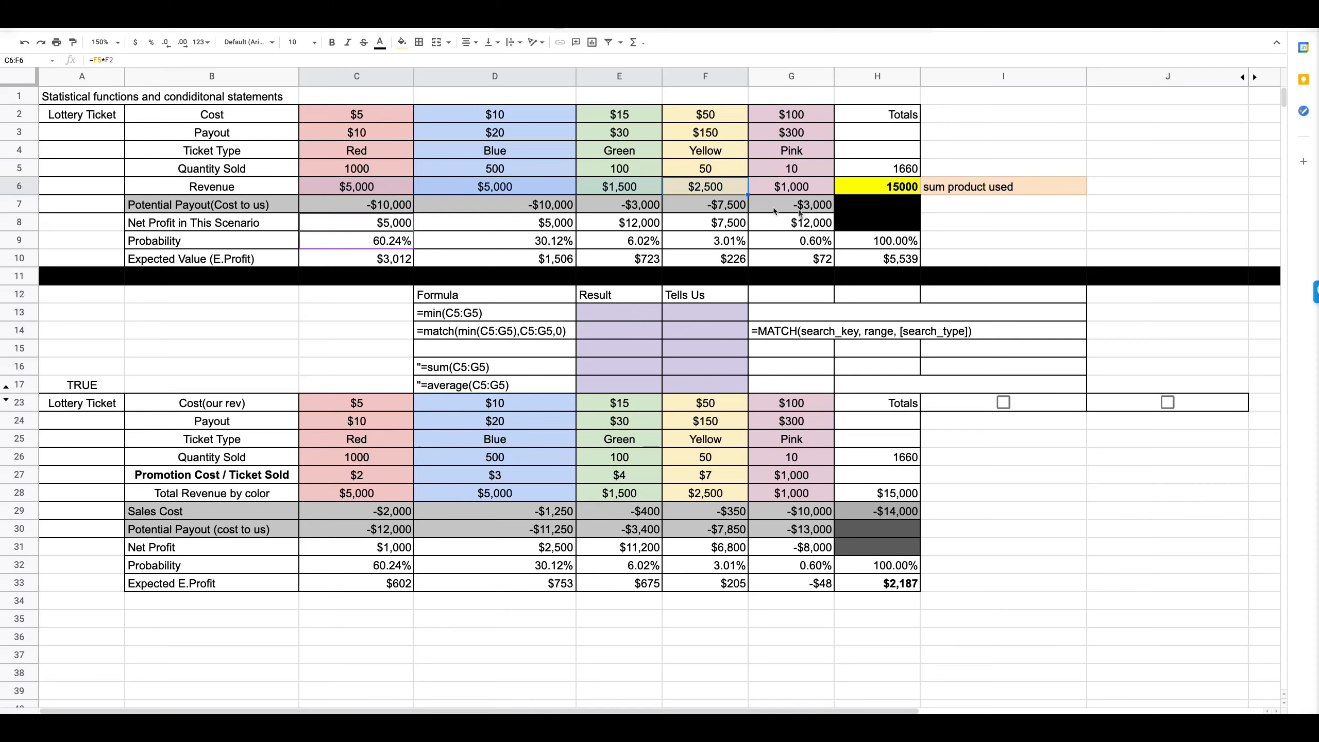
pyautogui.click(704, 191)
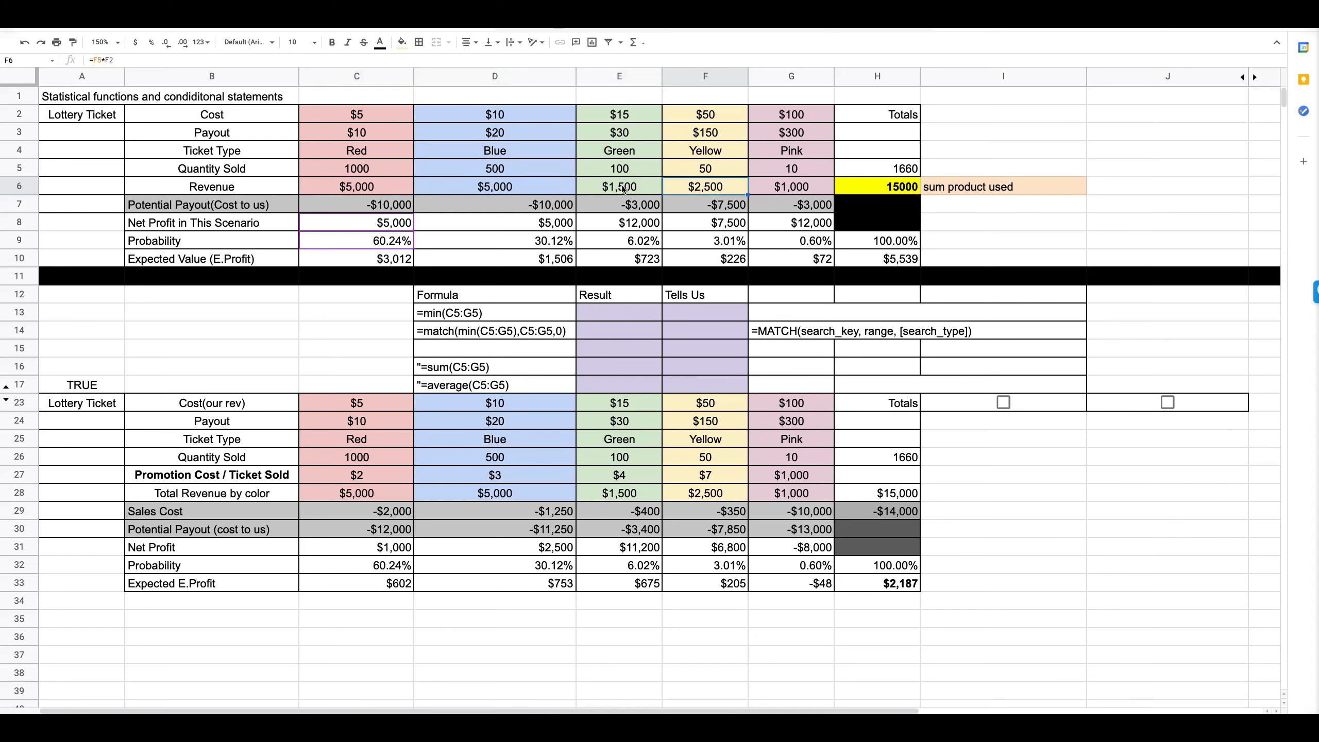
pyautogui.click(505, 190)
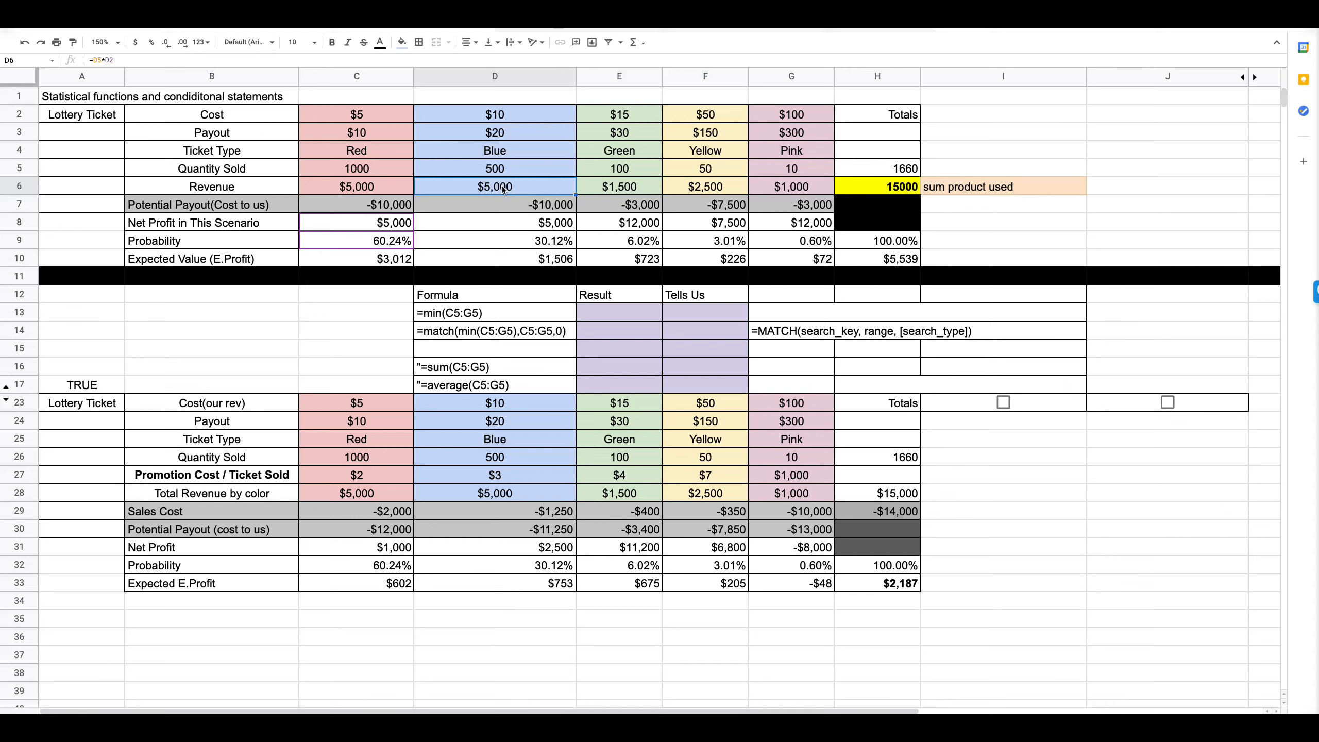
pyautogui.click(379, 188)
pyautogui.click(772, 224)
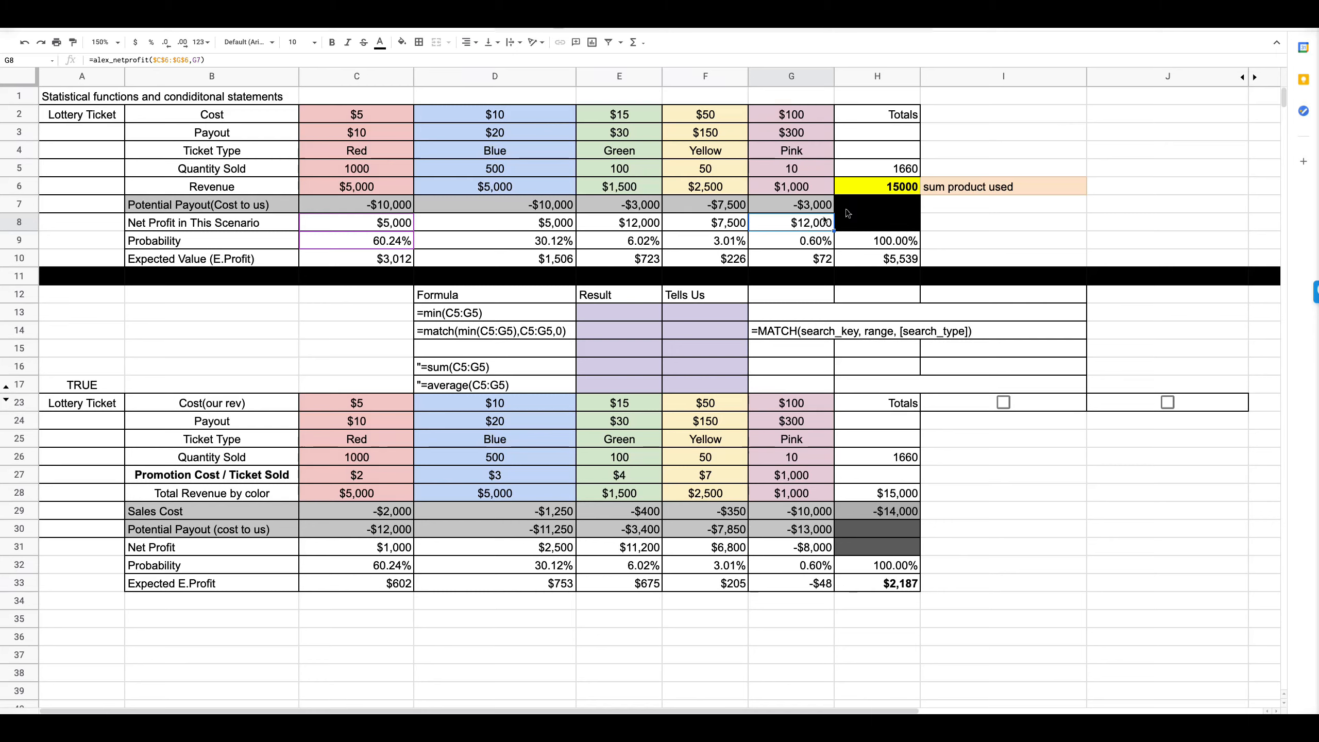
# Inspect the SUMPRODUCT formula for total revenue in H6, highlighting its ranges C2:G2 and C5:G5
pyautogui.click(884, 191)
pyautogui.moveTo(820, 188); pyautogui.dragTo(358, 190)
pyautogui.doubleClick(857, 190)
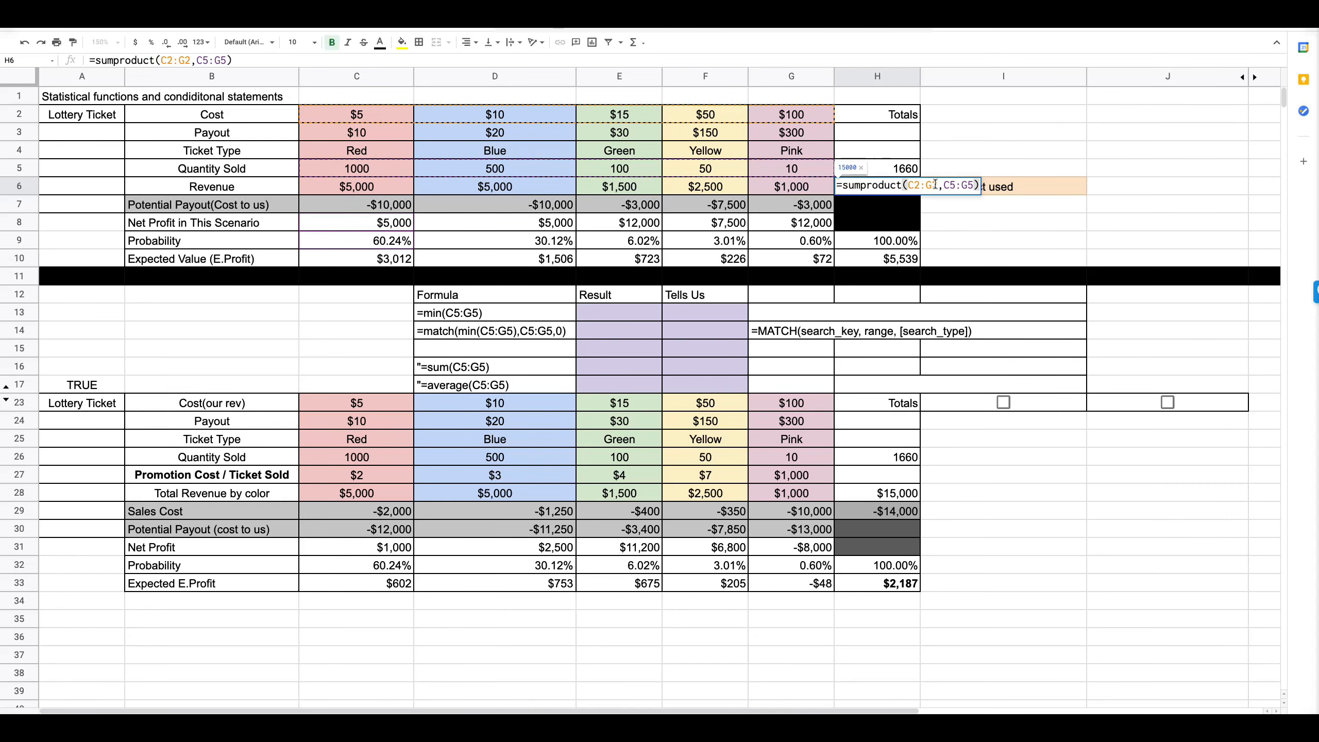
pyautogui.moveTo(938, 185); pyautogui.dragTo(907, 186)
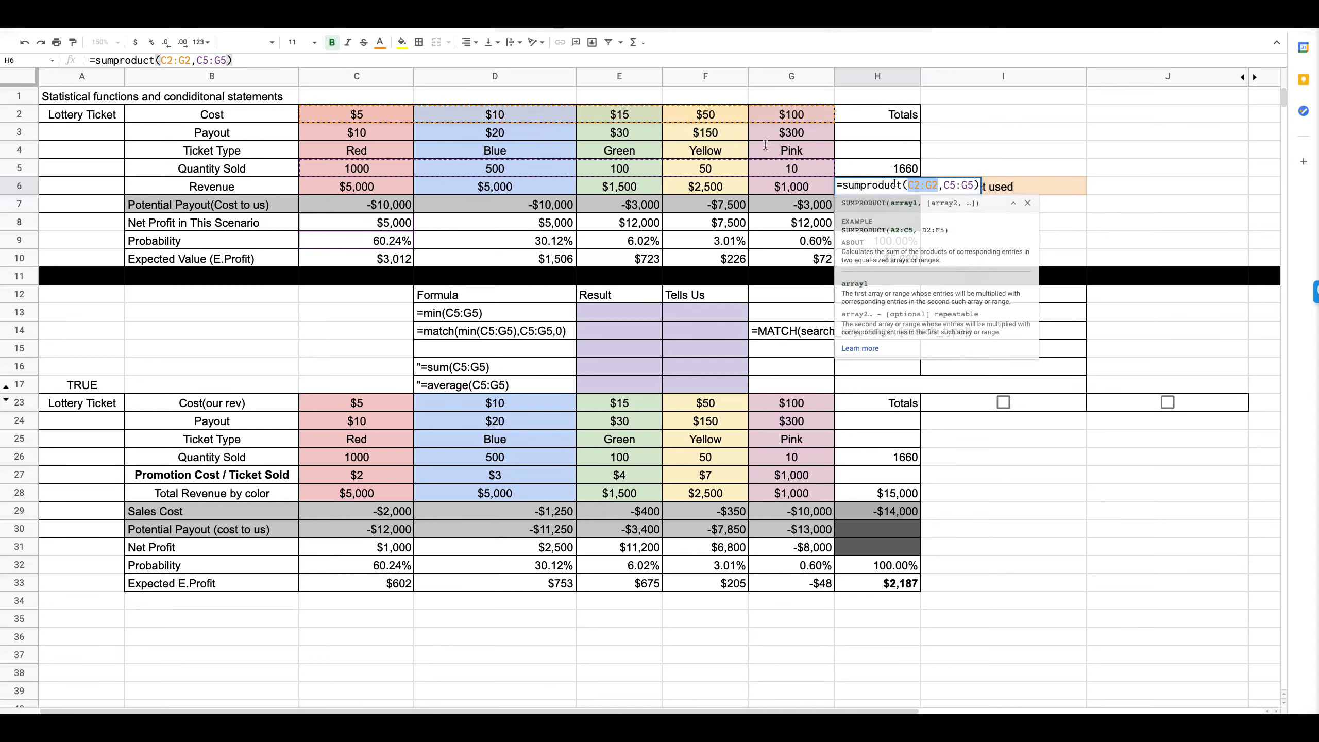
pyautogui.doubleClick(967, 185)
pyautogui.moveTo(967, 186); pyautogui.dragTo(944, 186)
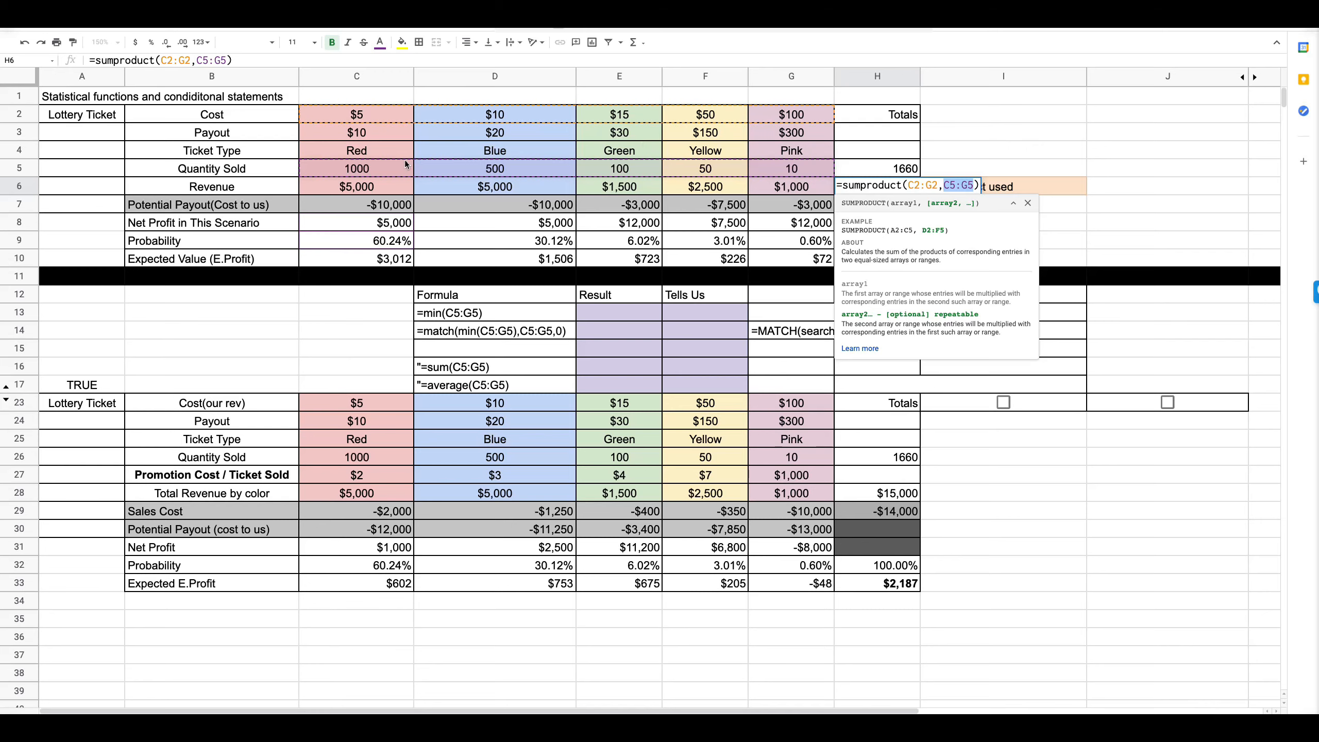
pyautogui.press('Return')
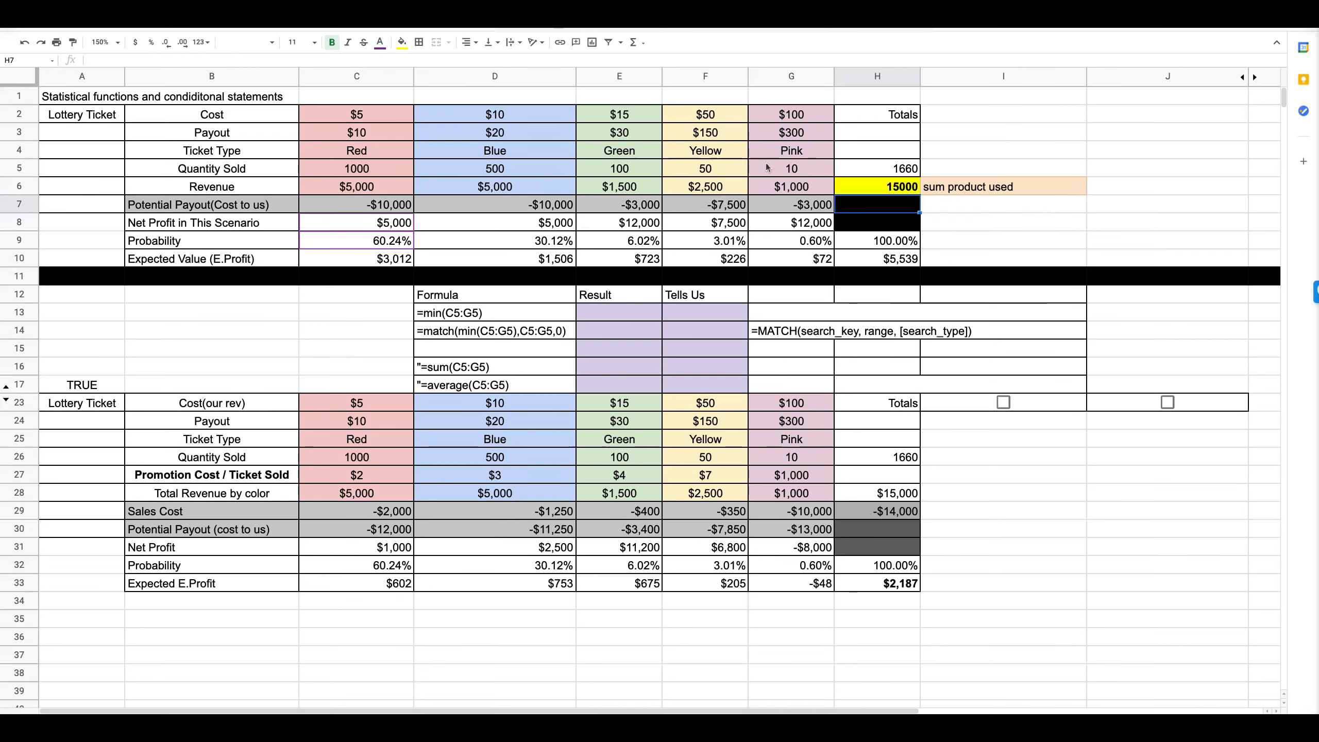
# Compare the total revenue in H6 with the potential payouts and net profits of the Pink, Yellow and Green tickets
pyautogui.click(915, 191)
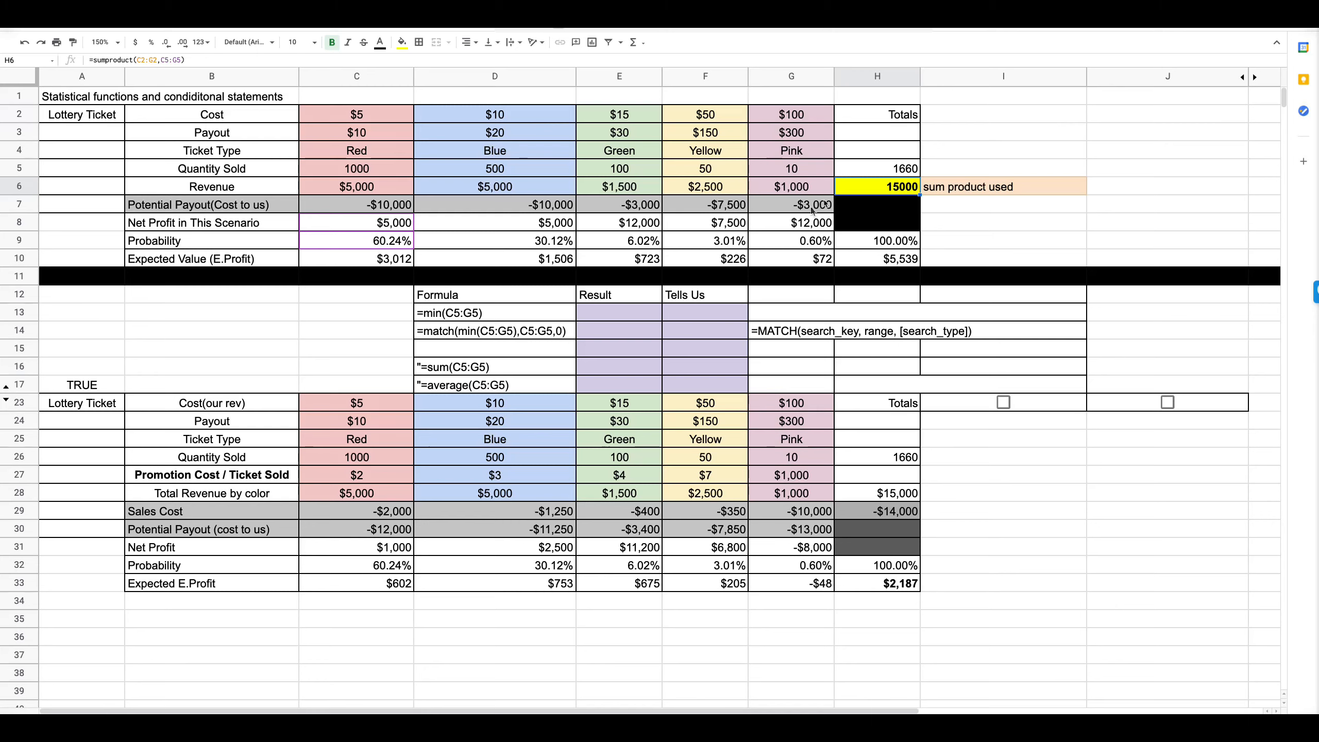
pyautogui.click(818, 224)
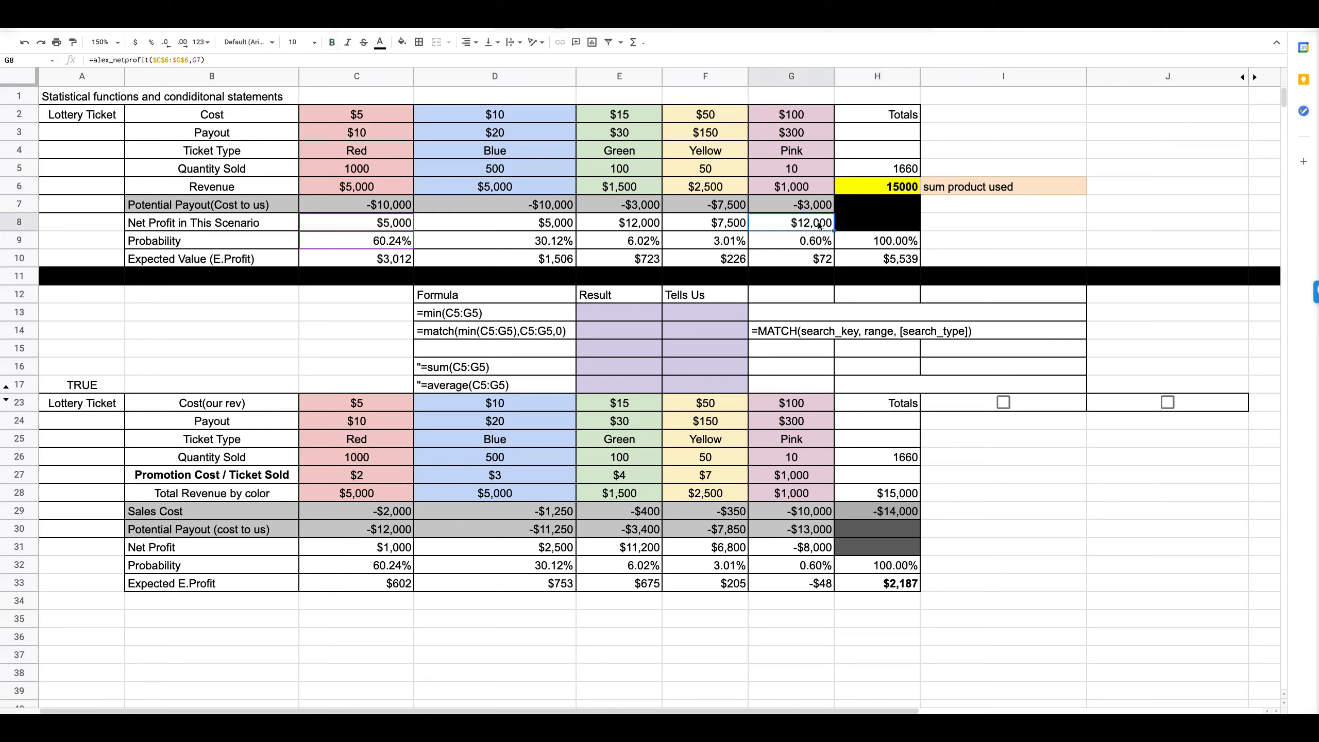
pyautogui.click(891, 183)
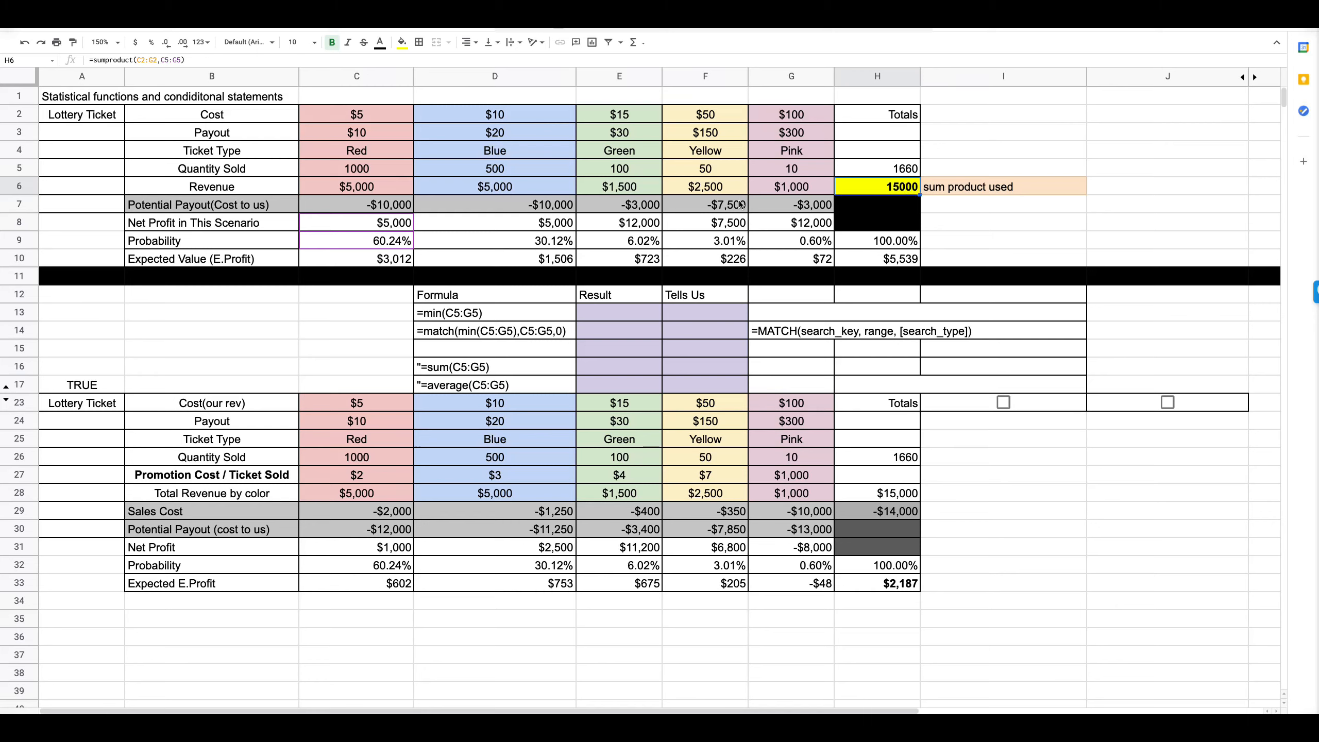
pyautogui.click(741, 205)
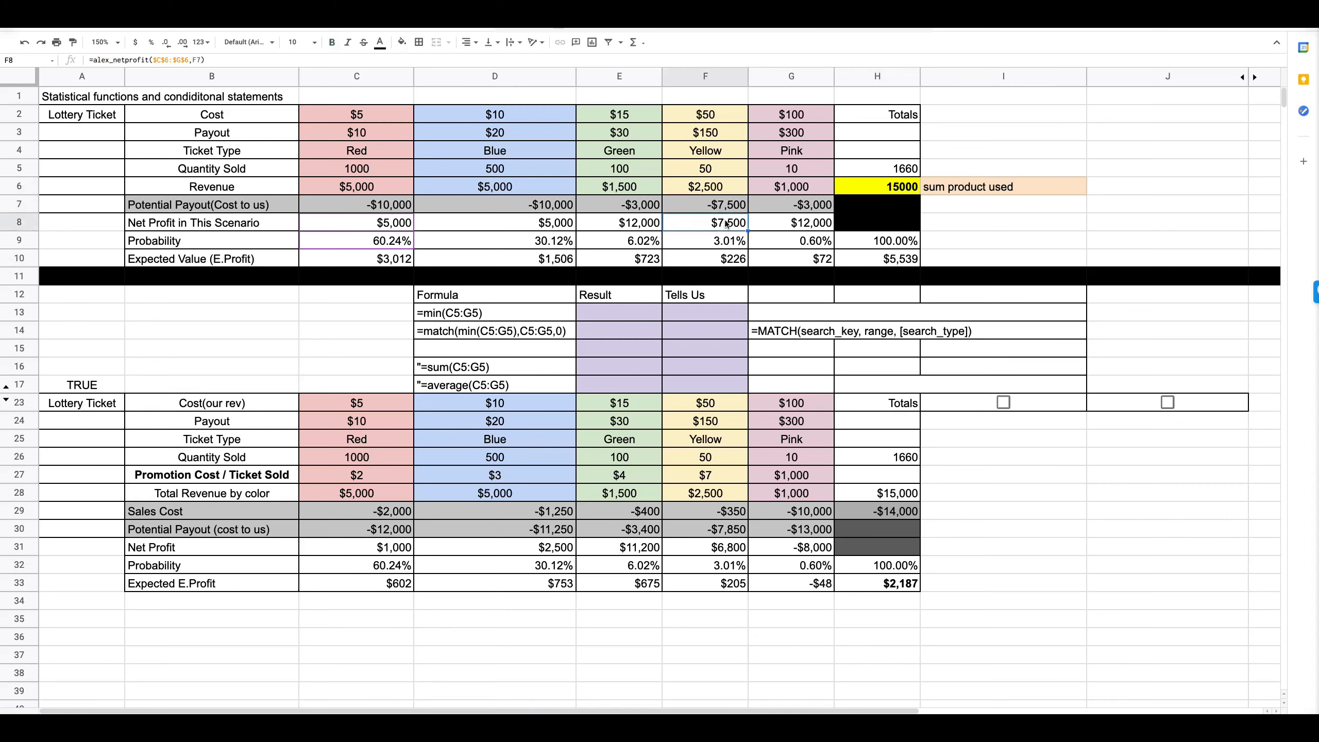
pyautogui.click(642, 210)
pyautogui.click(886, 193)
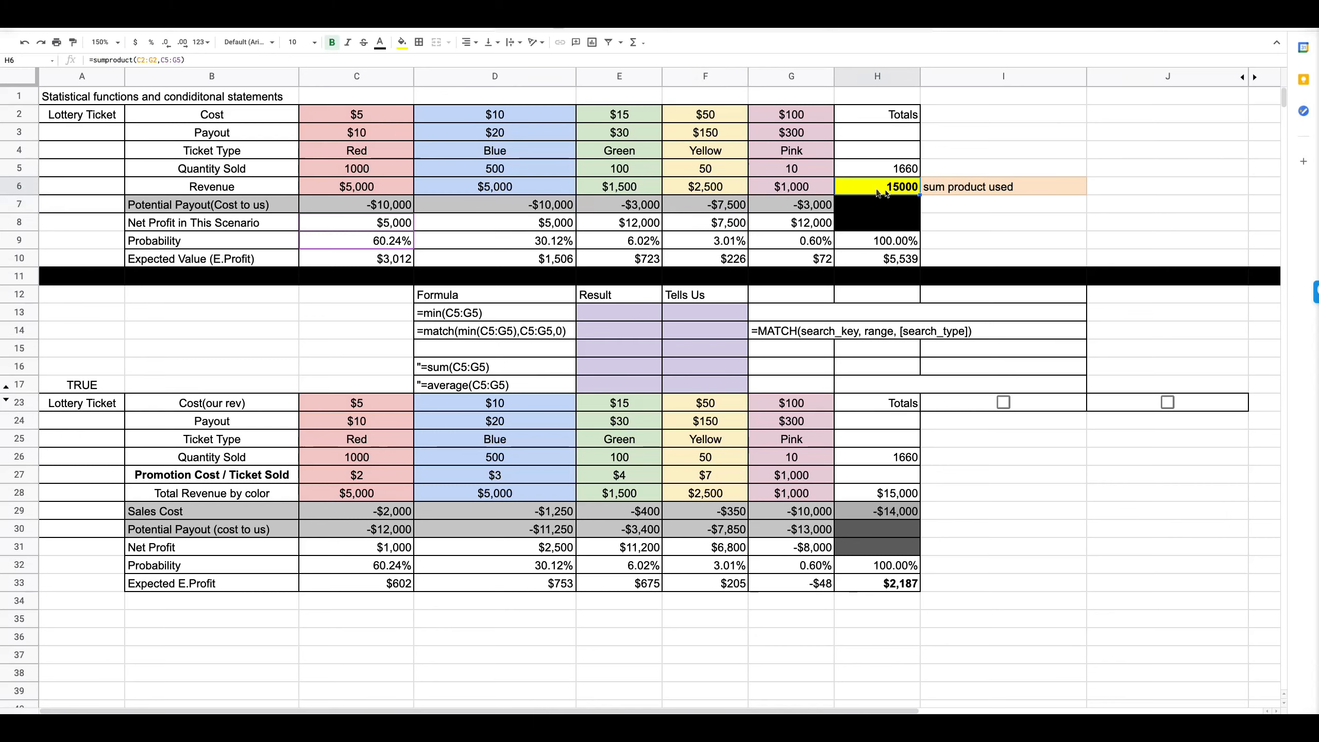
pyautogui.press('Left')
pyautogui.press('Down')
pyautogui.press('Down')
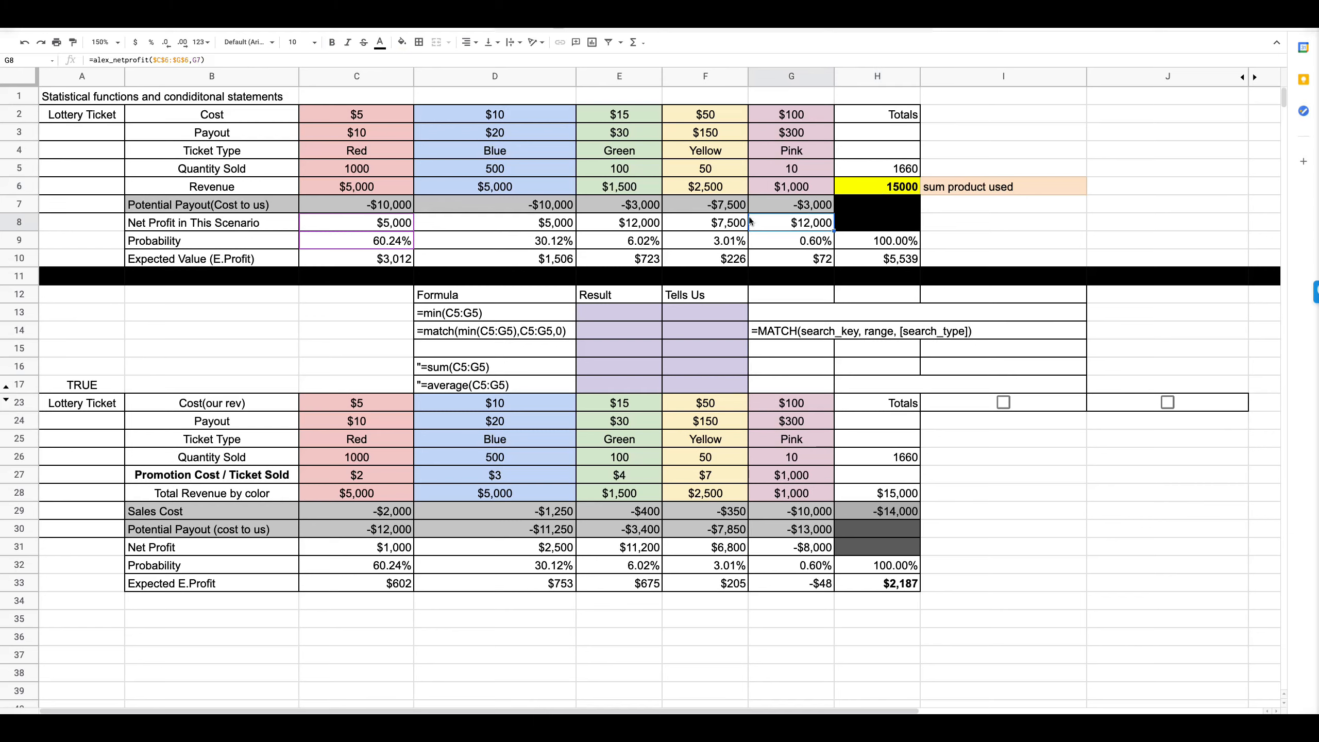
# Open the custom net profit formula for the Pink ticket in G8 to inspect its arguments
pyautogui.click(722, 229)
pyautogui.click(767, 228)
pyautogui.doubleClick(775, 224)
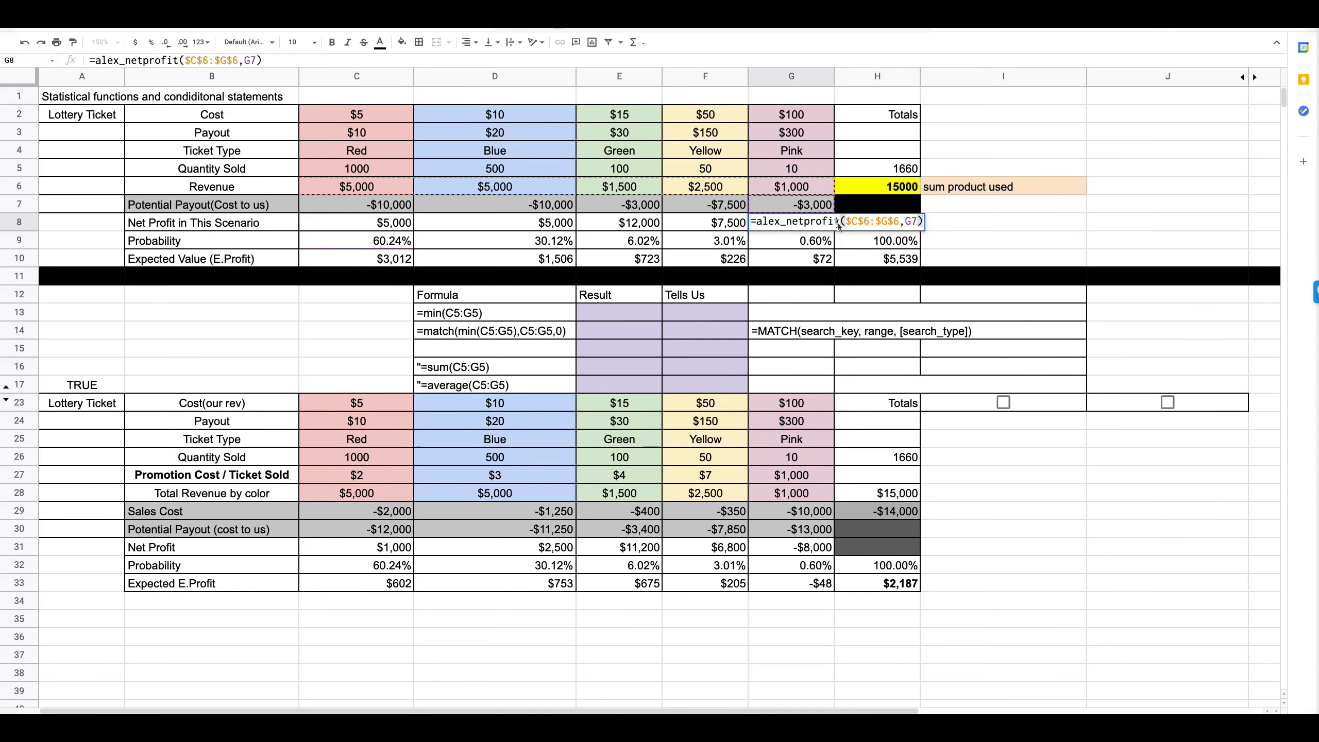